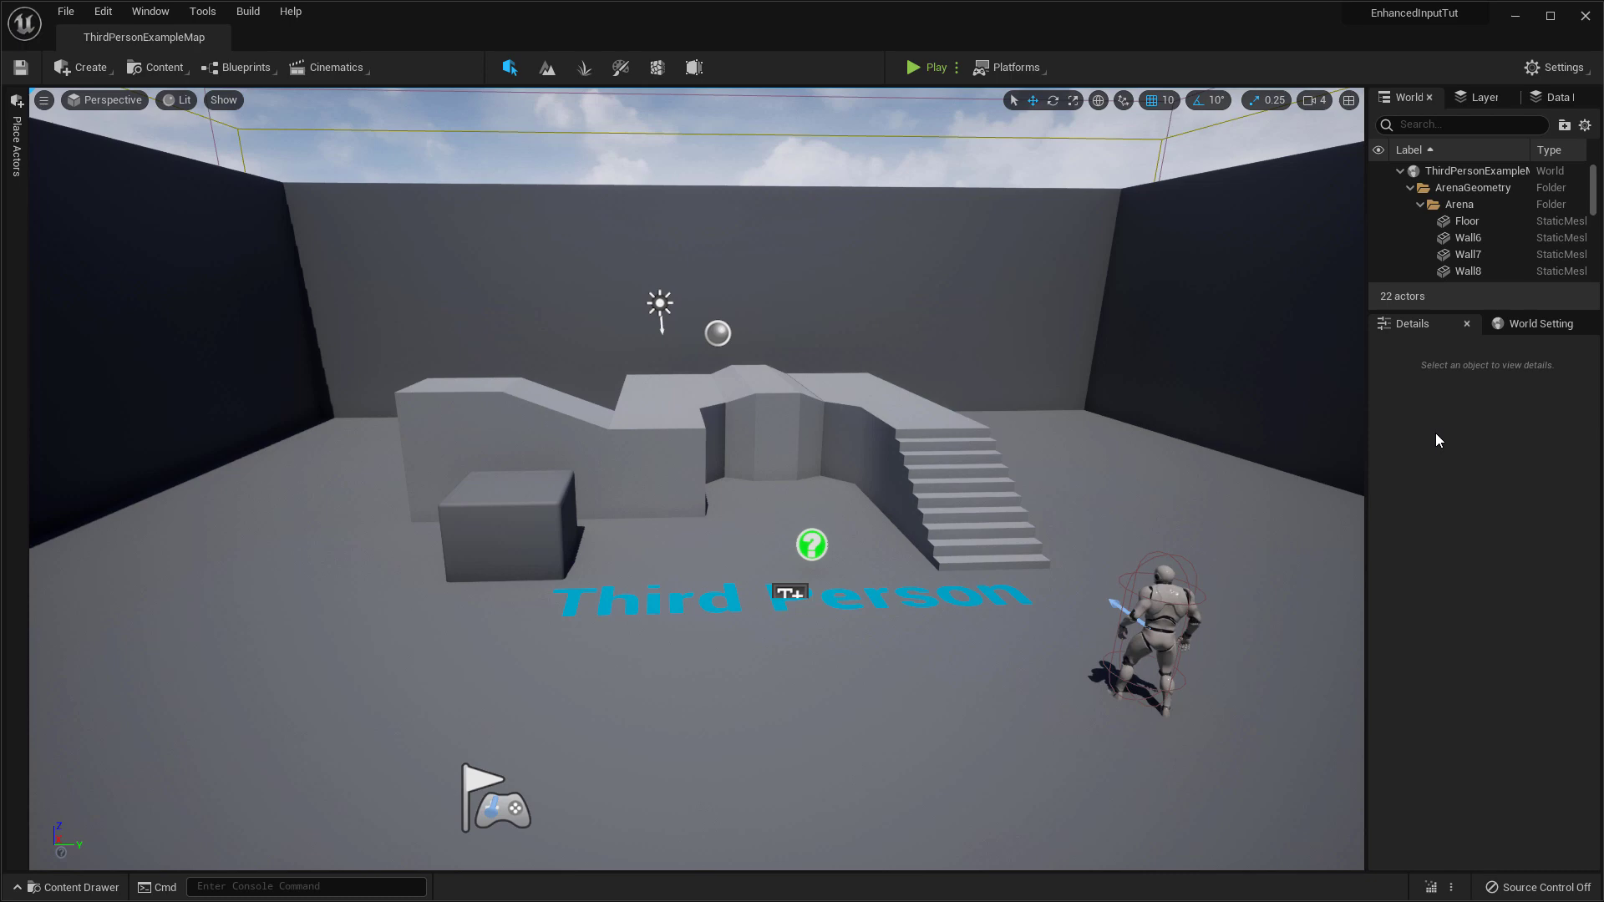
- Open the Plugins browser from the Edit menu, then close it
{"action": "left_click", "coordinate": [103, 12]}
{"action": "left_click", "coordinate": [237, 283]}
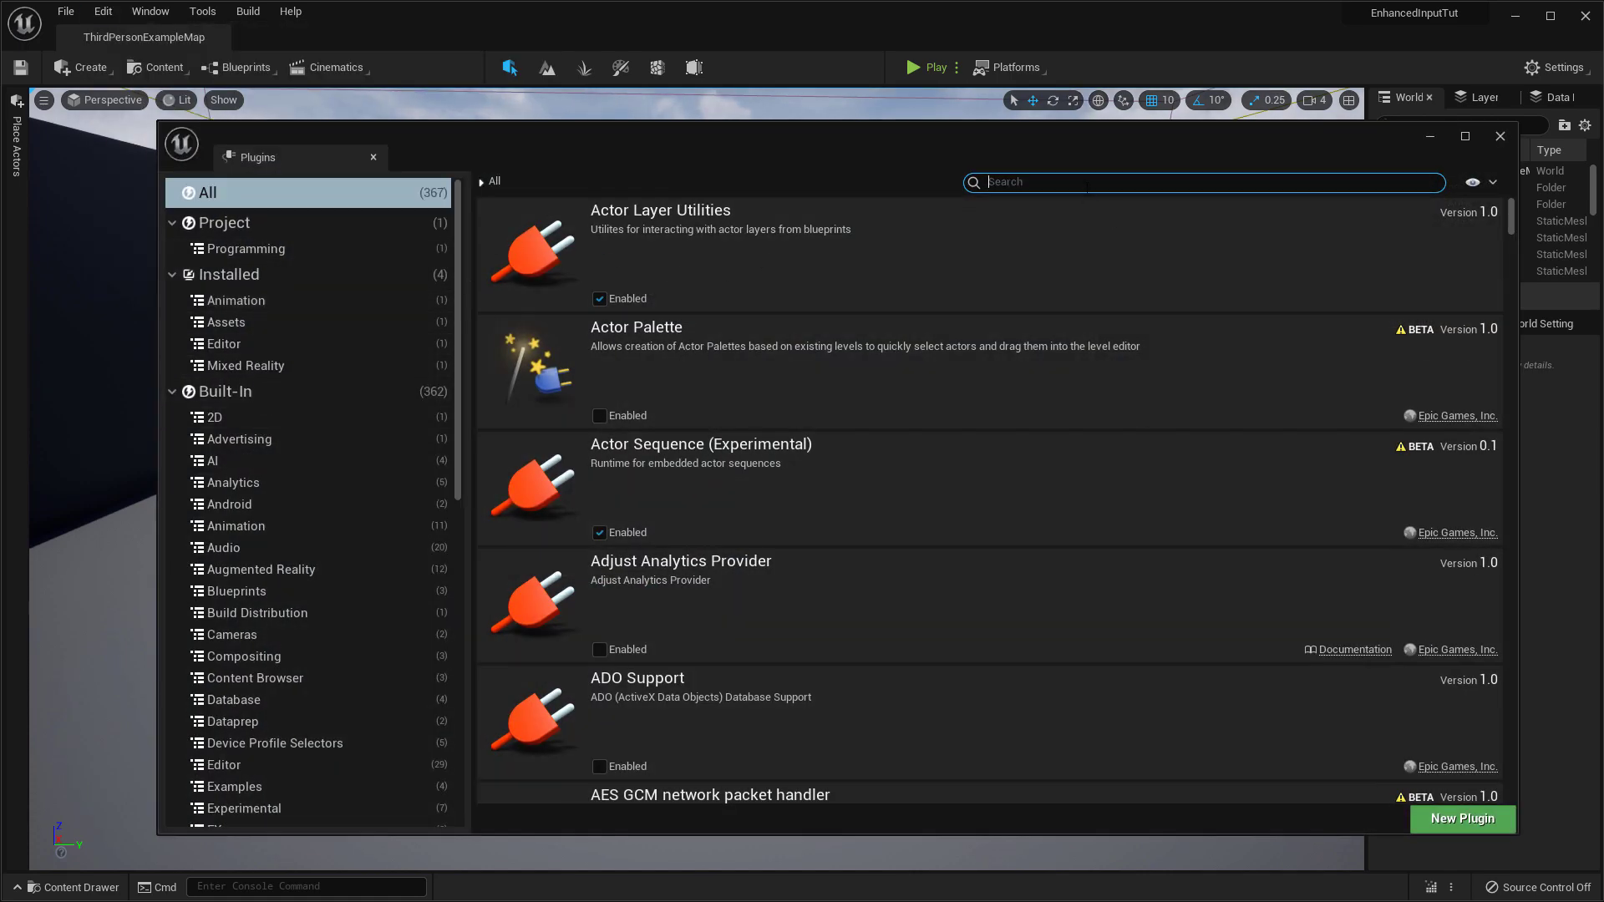
{"action": "type", "text": "enhanced"}
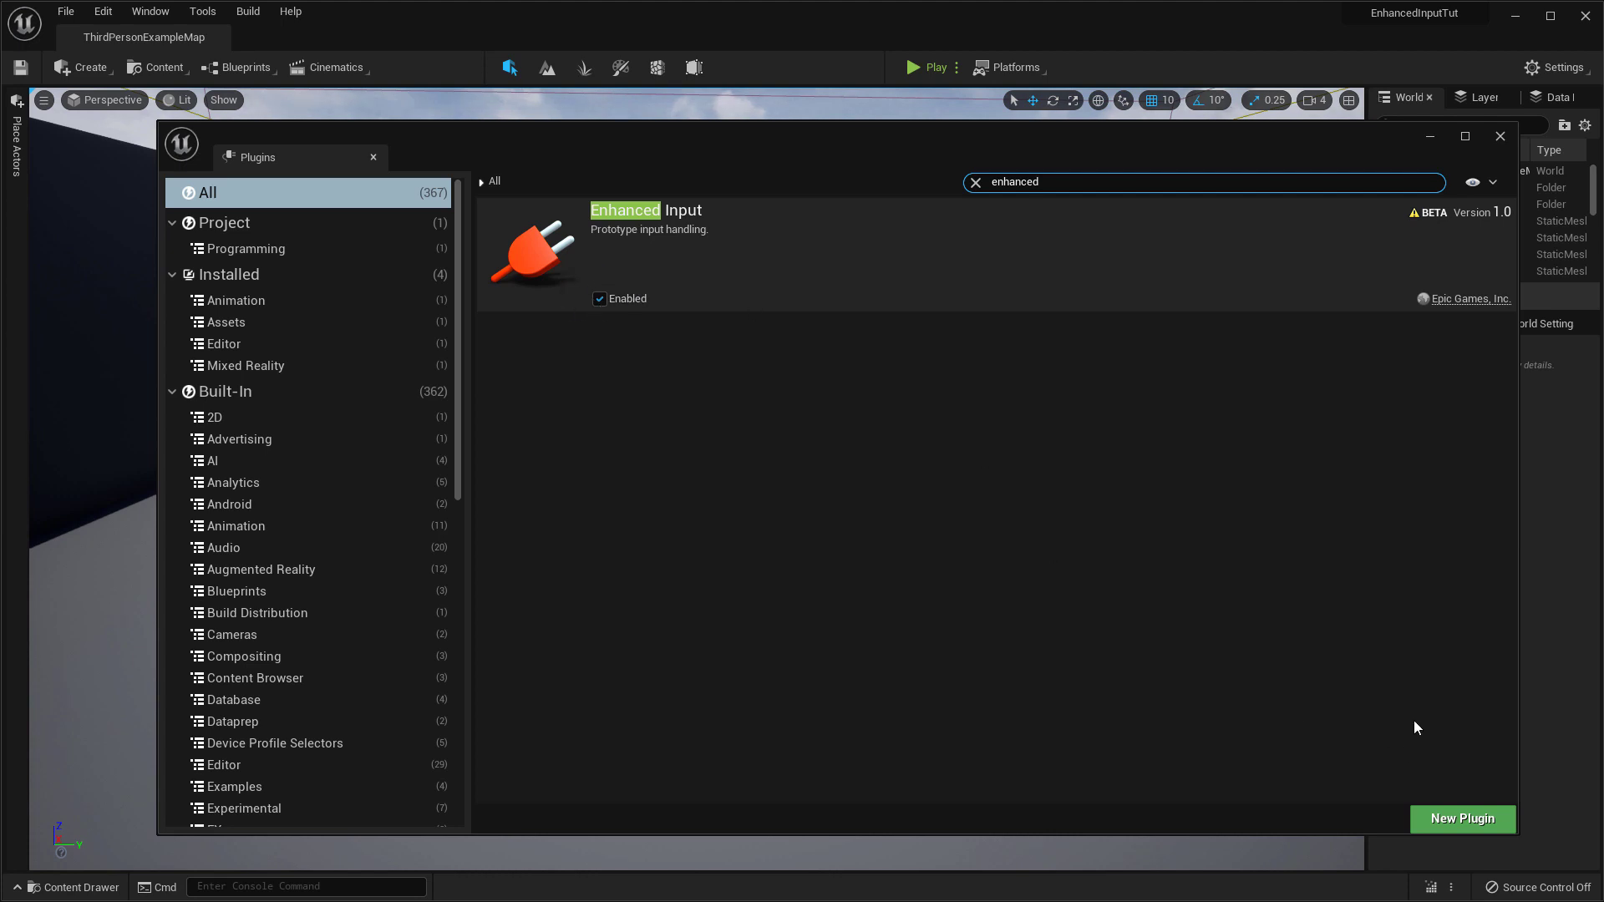
{"action": "left_click", "coordinate": [1501, 136]}
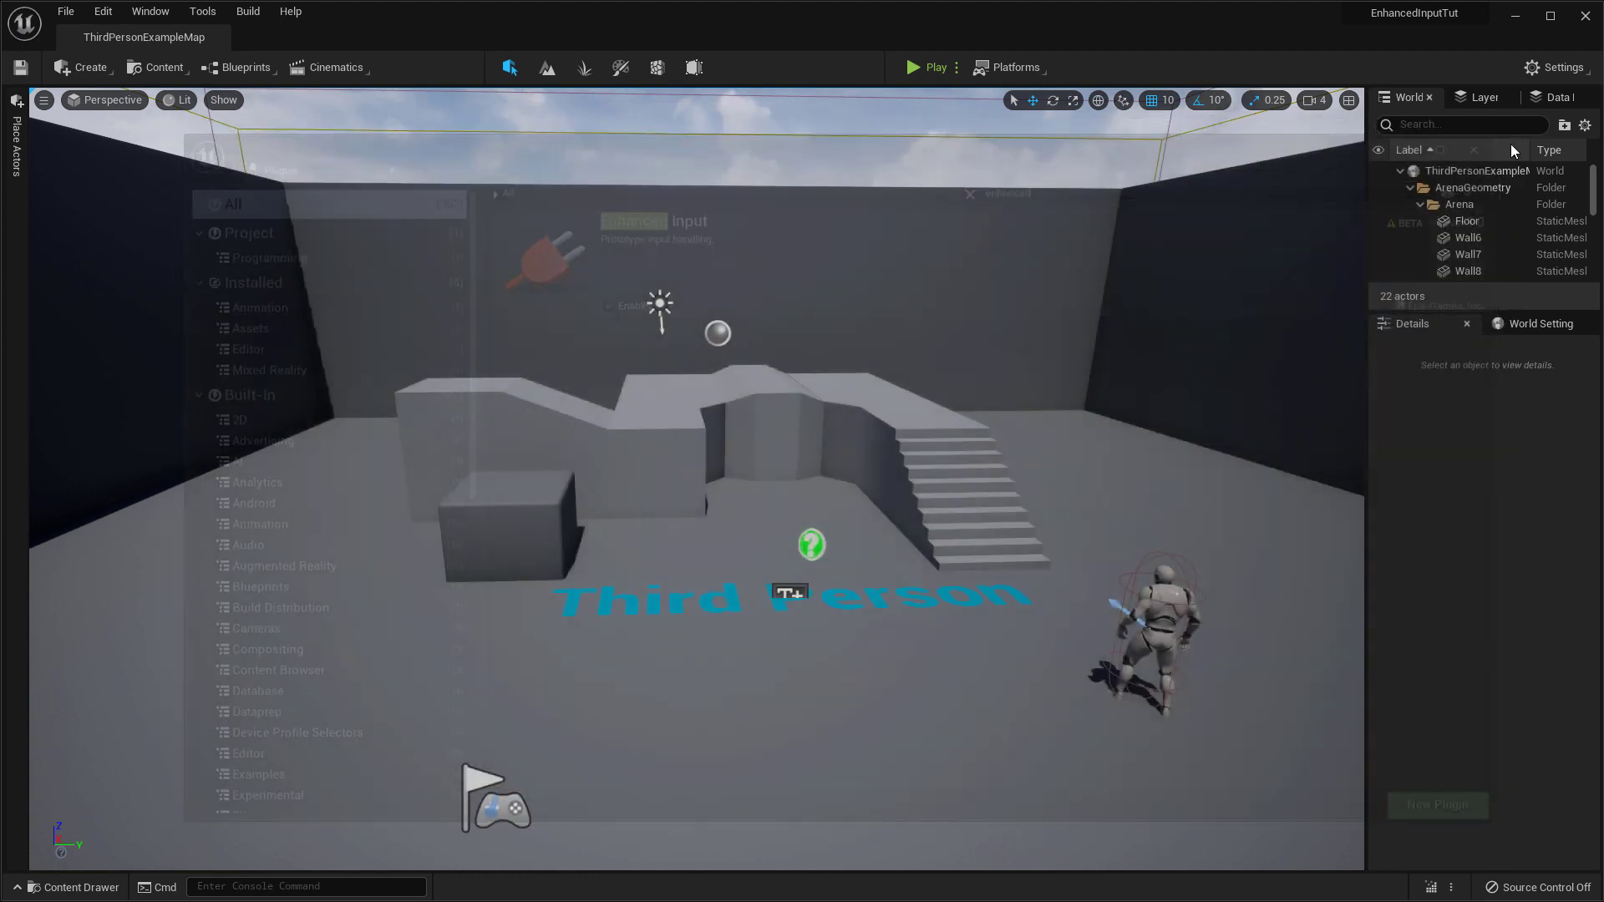
- In Project Settings > Input, set EnhancedPlayerInput and EnhancedInputComponent as the defaults
{"action": "left_click", "coordinate": [103, 12]}
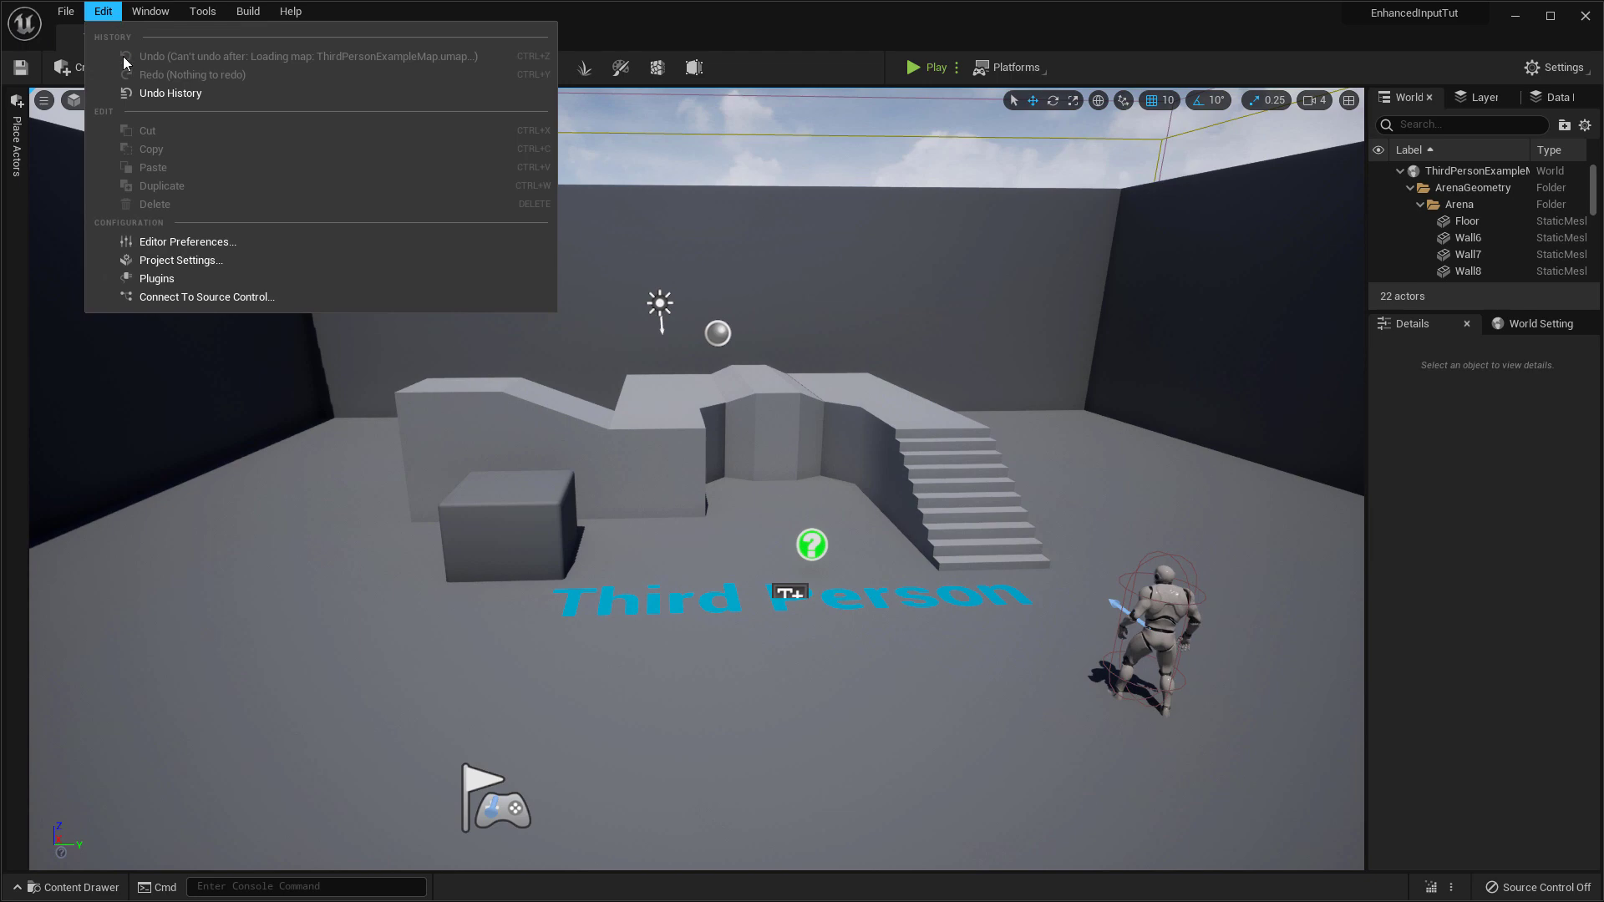
{"action": "left_click", "coordinate": [198, 262]}
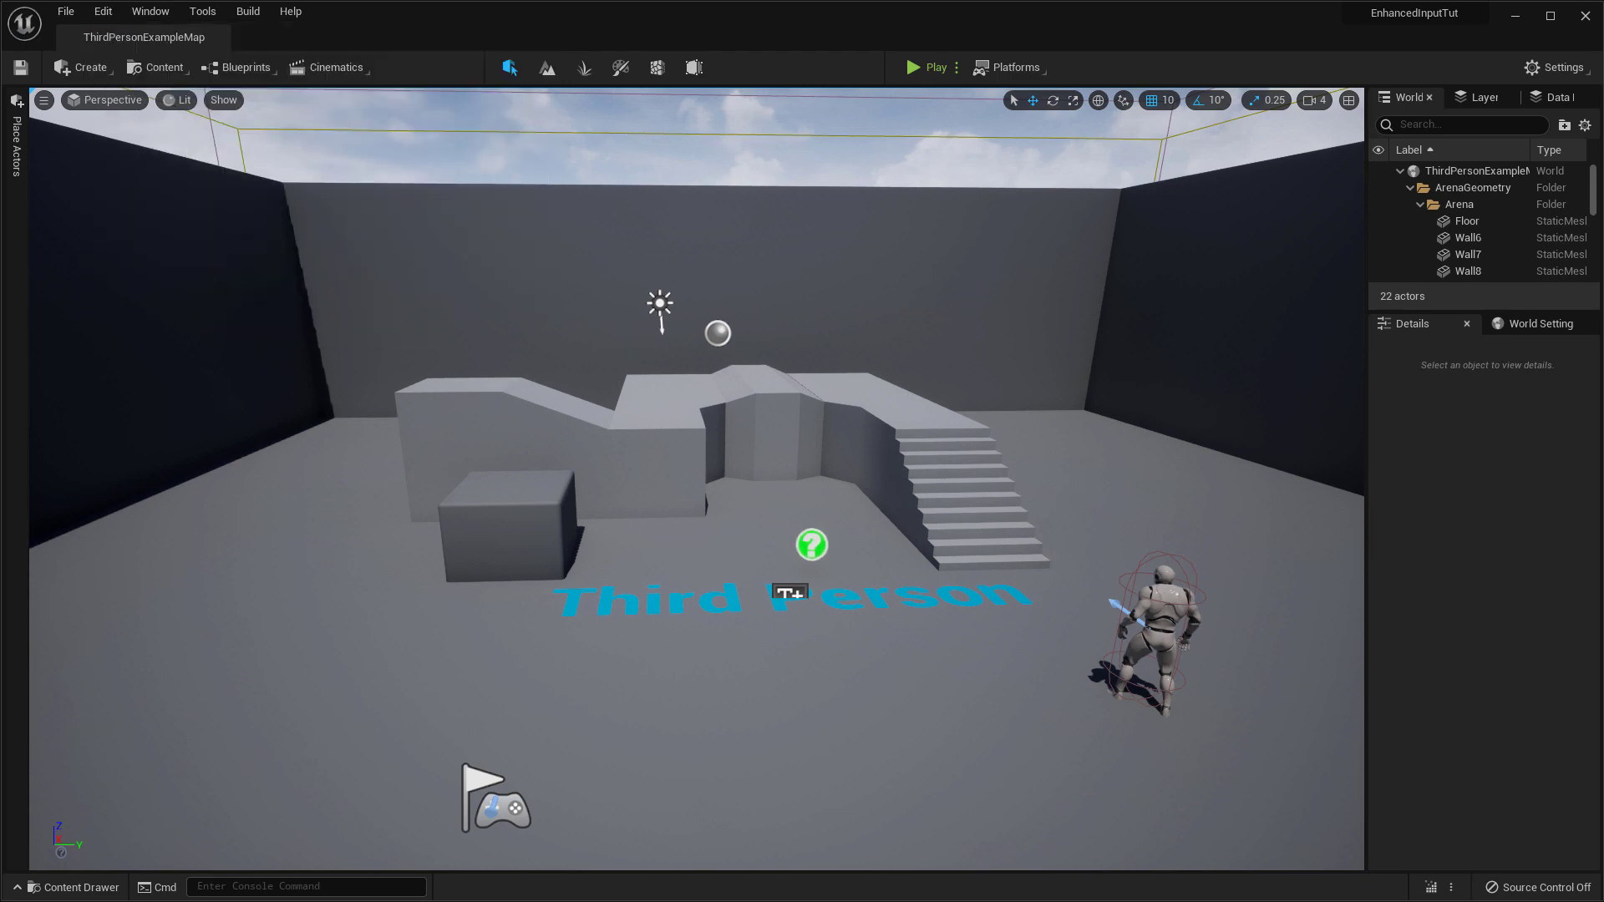
{"action": "left_click_drag", "start_coordinate": [828, 31], "coordinate": [296, 36]}
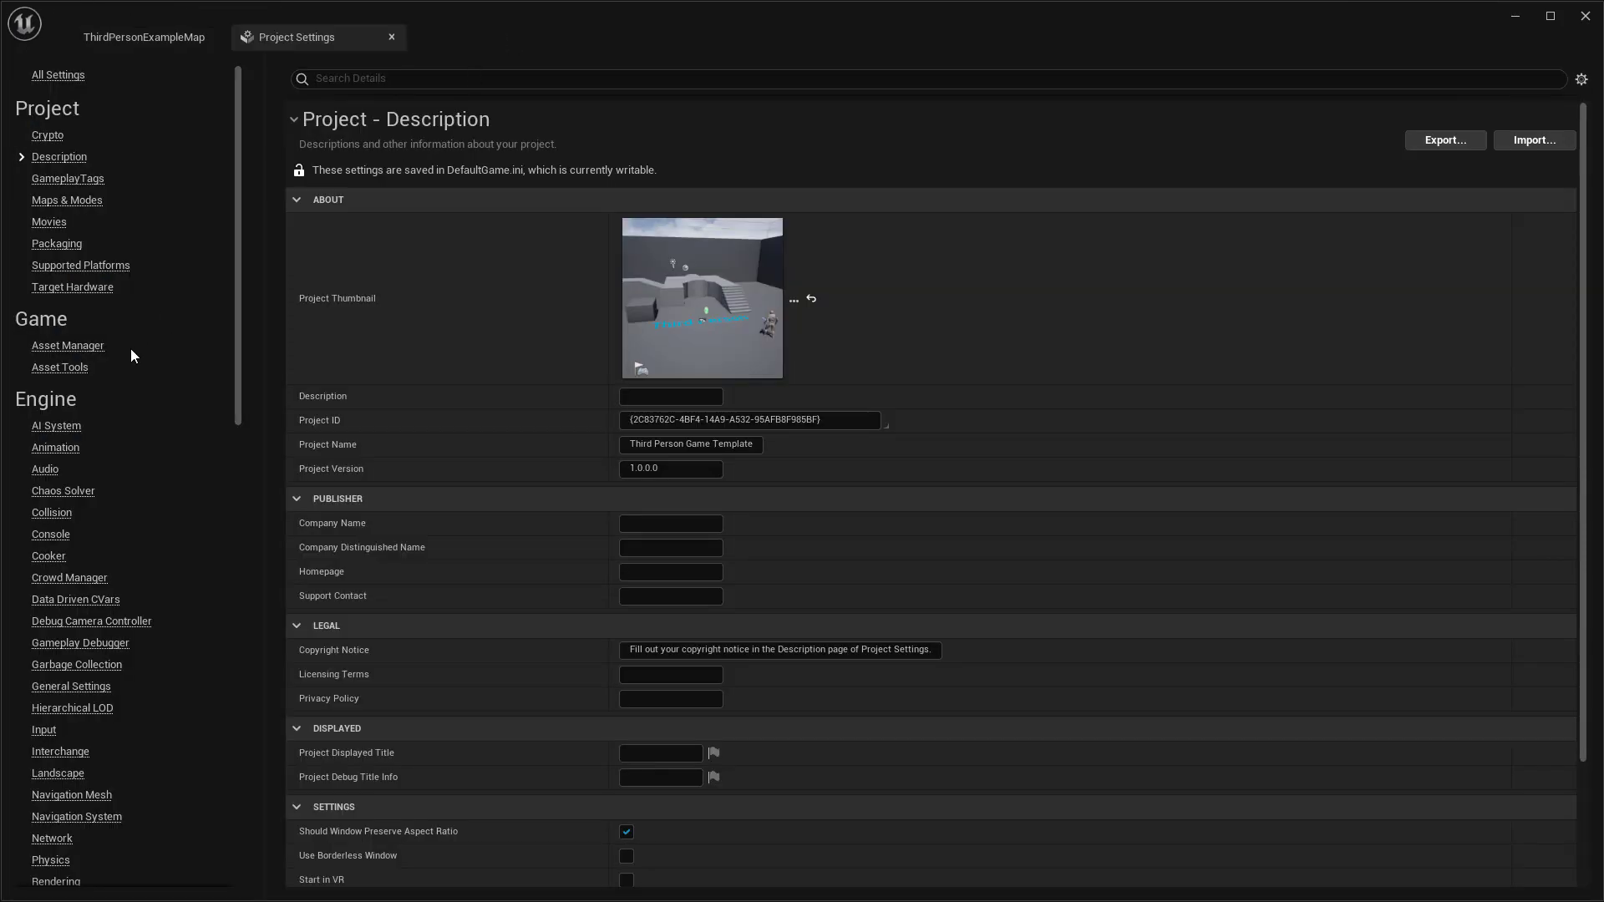
{"action": "left_click", "coordinate": [42, 729]}
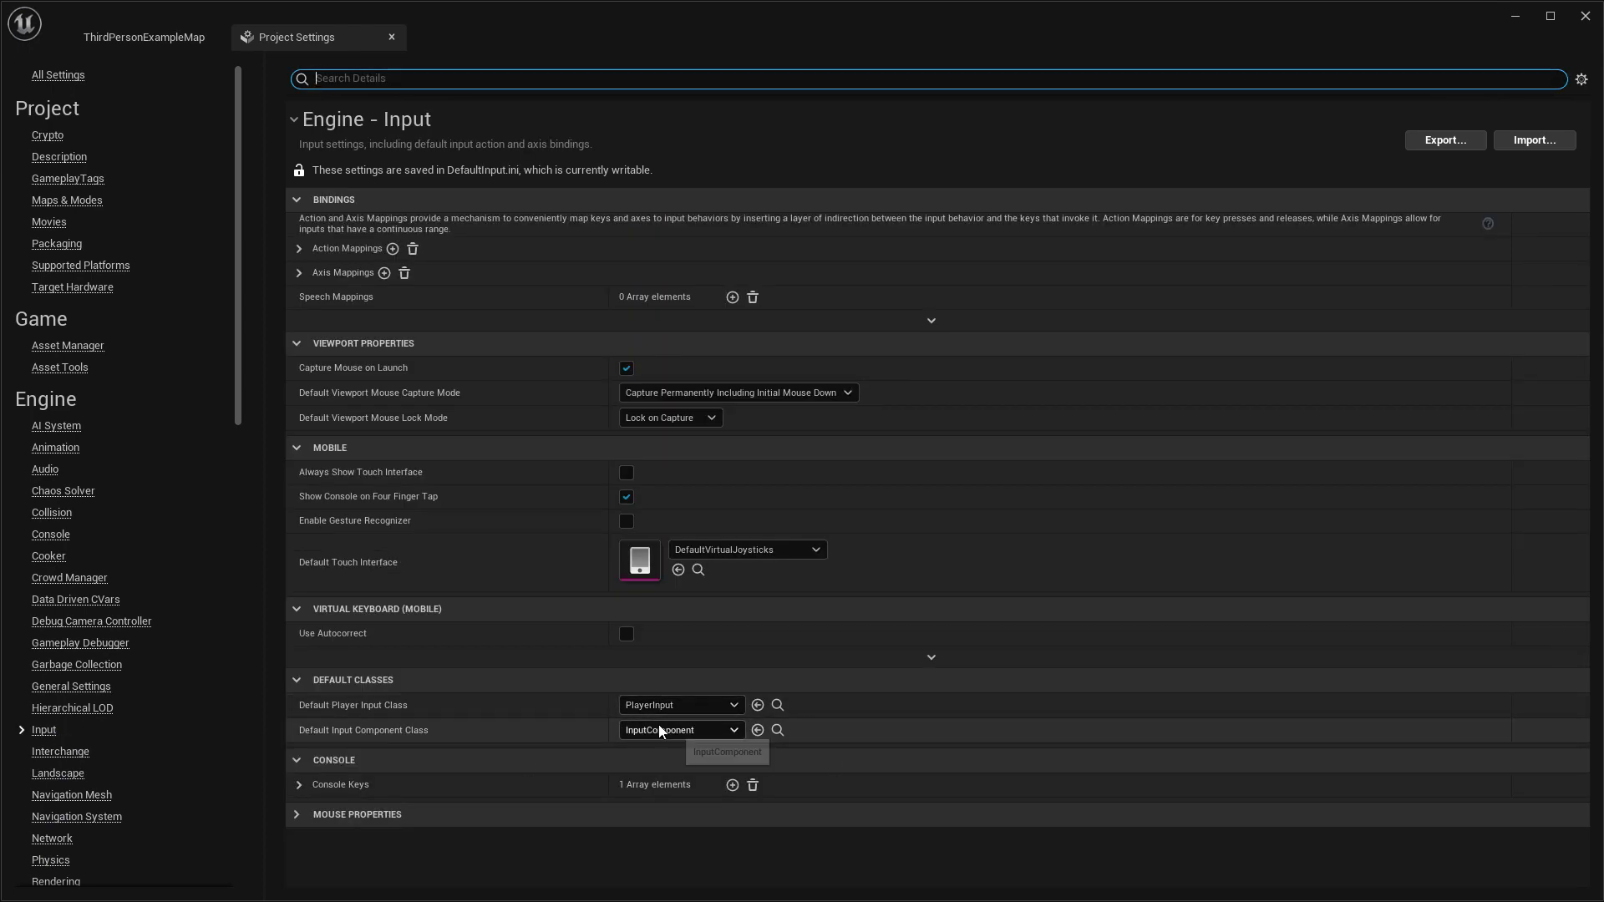
{"action": "left_click", "coordinate": [694, 706]}
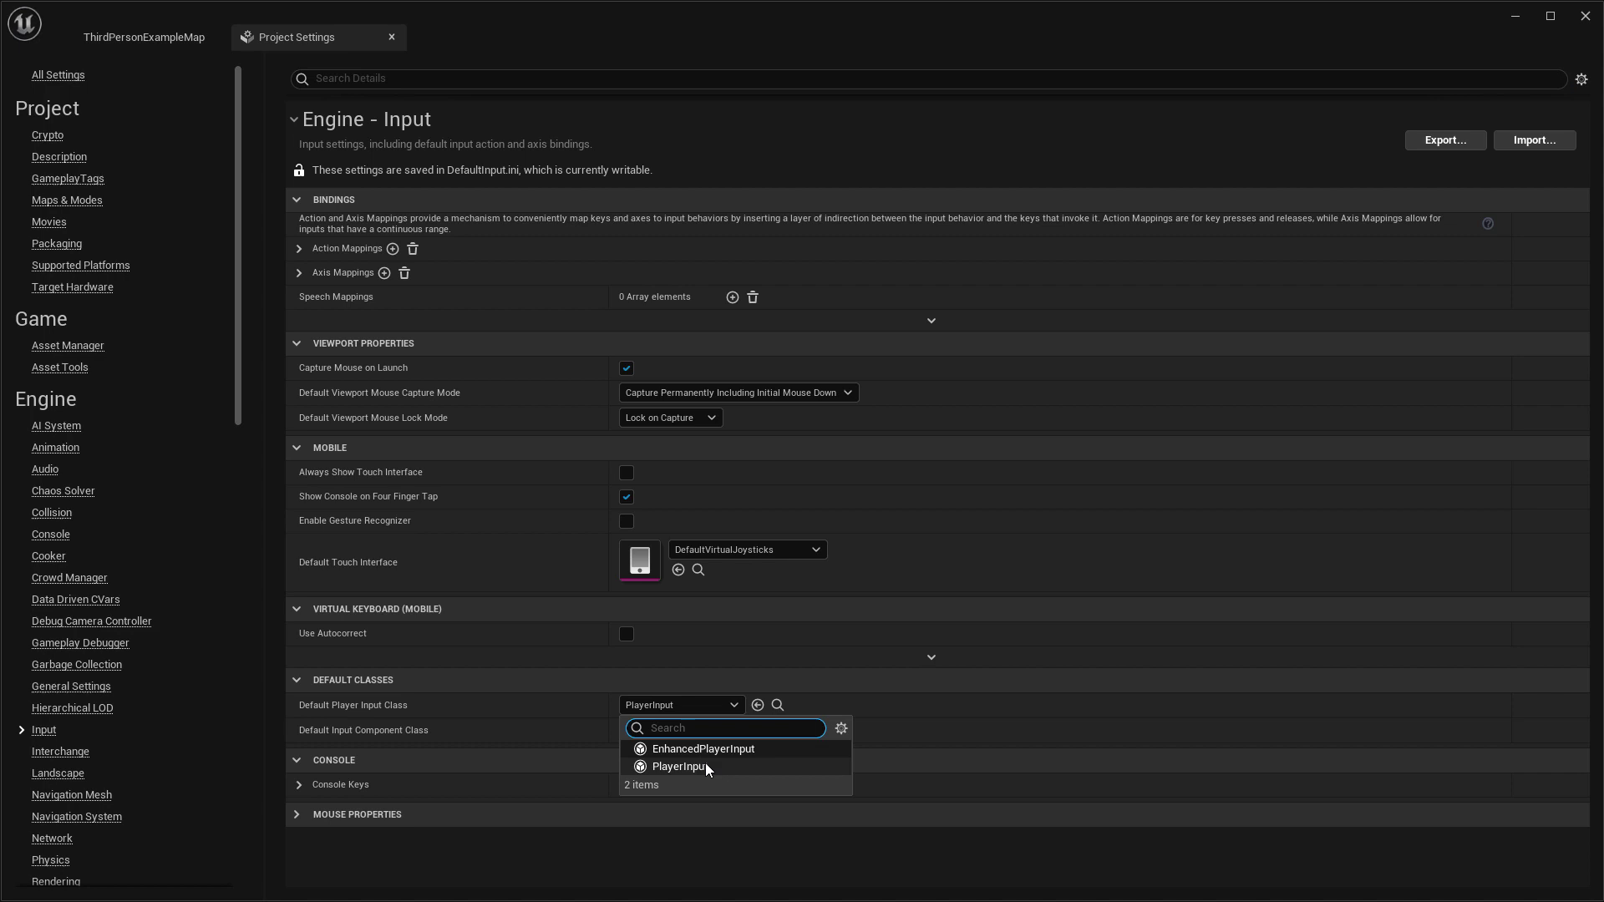
{"action": "left_click", "coordinate": [703, 750]}
{"action": "left_click", "coordinate": [667, 729]}
{"action": "left_click", "coordinate": [702, 775]}
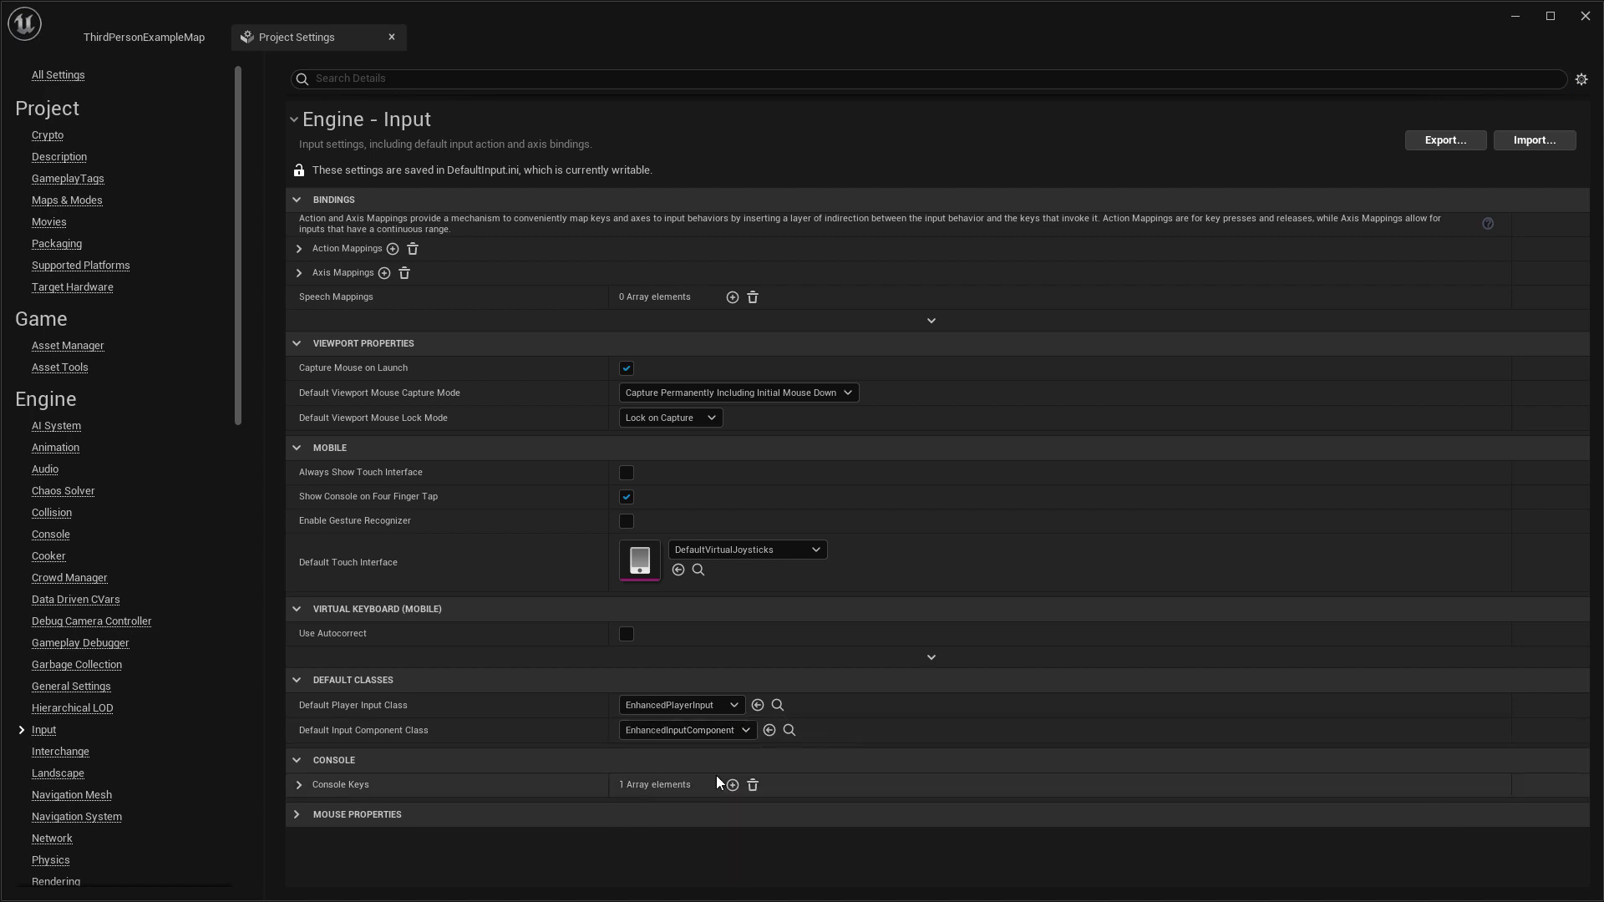
{"action": "left_click", "coordinate": [391, 37]}
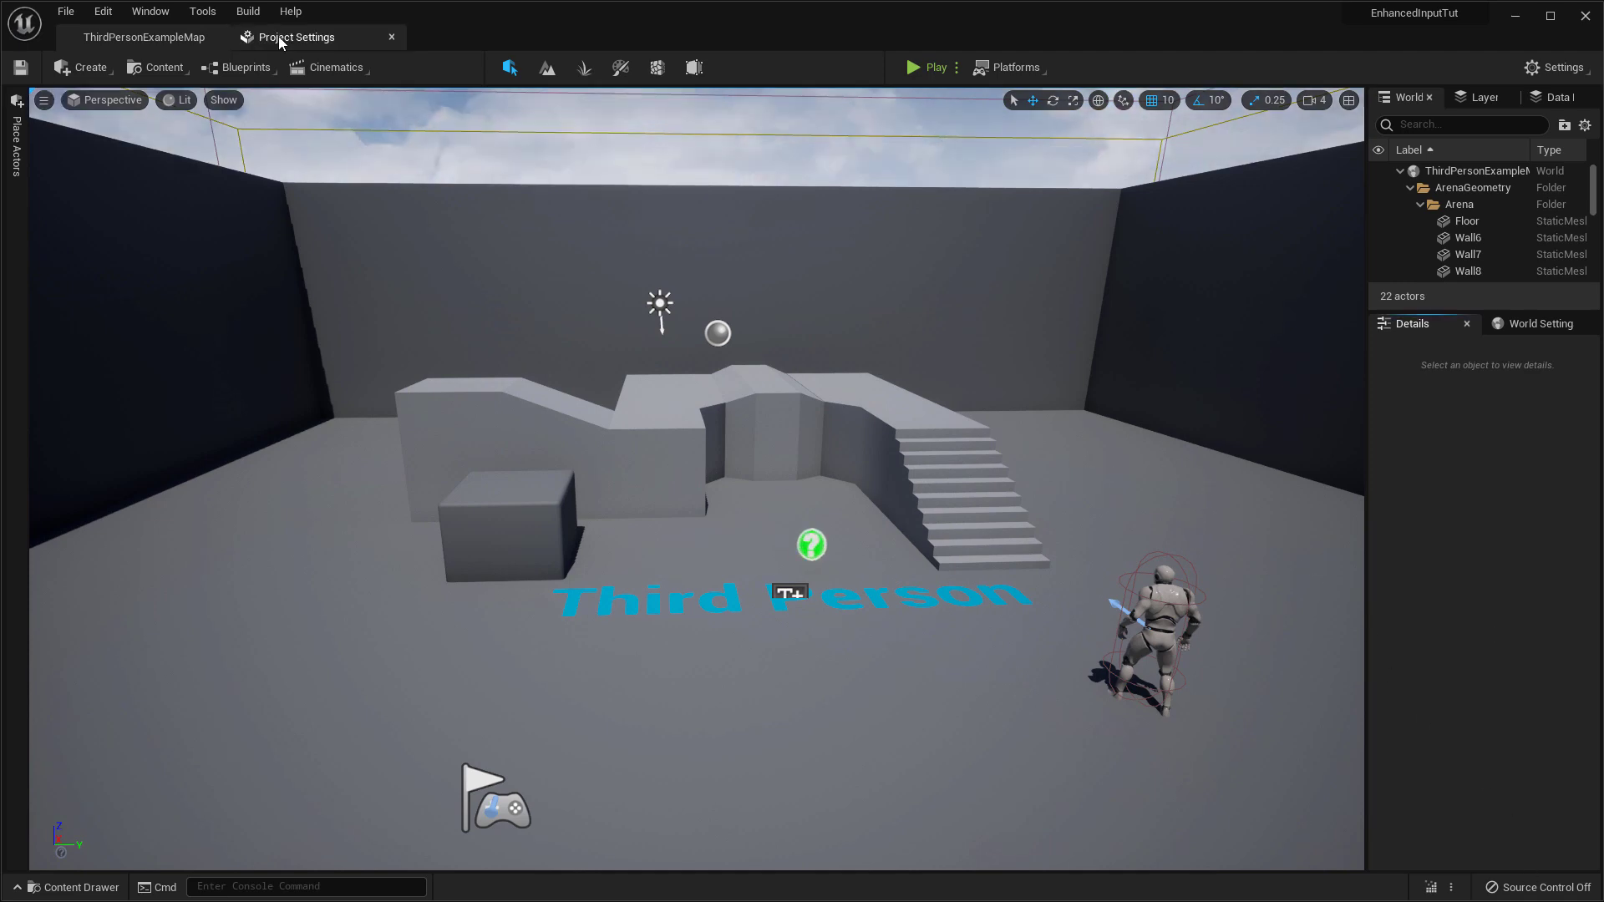
- Trash every legacy Action Mapping and Axis Mapping in the Input settings
{"action": "left_click", "coordinate": [279, 37]}
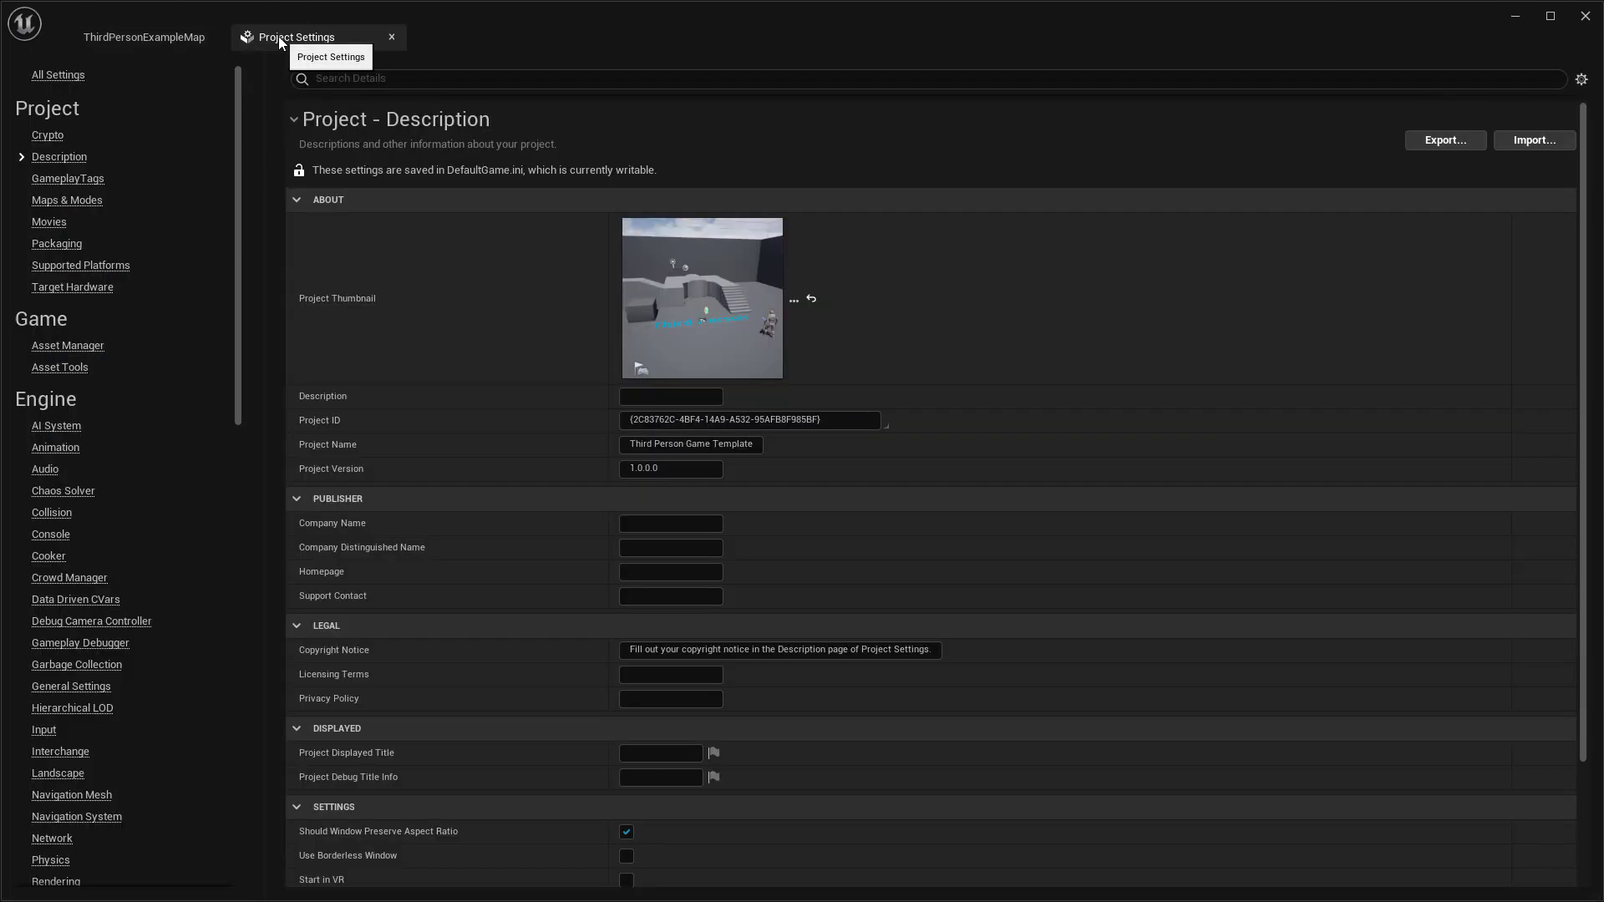
{"action": "left_click", "coordinate": [42, 730]}
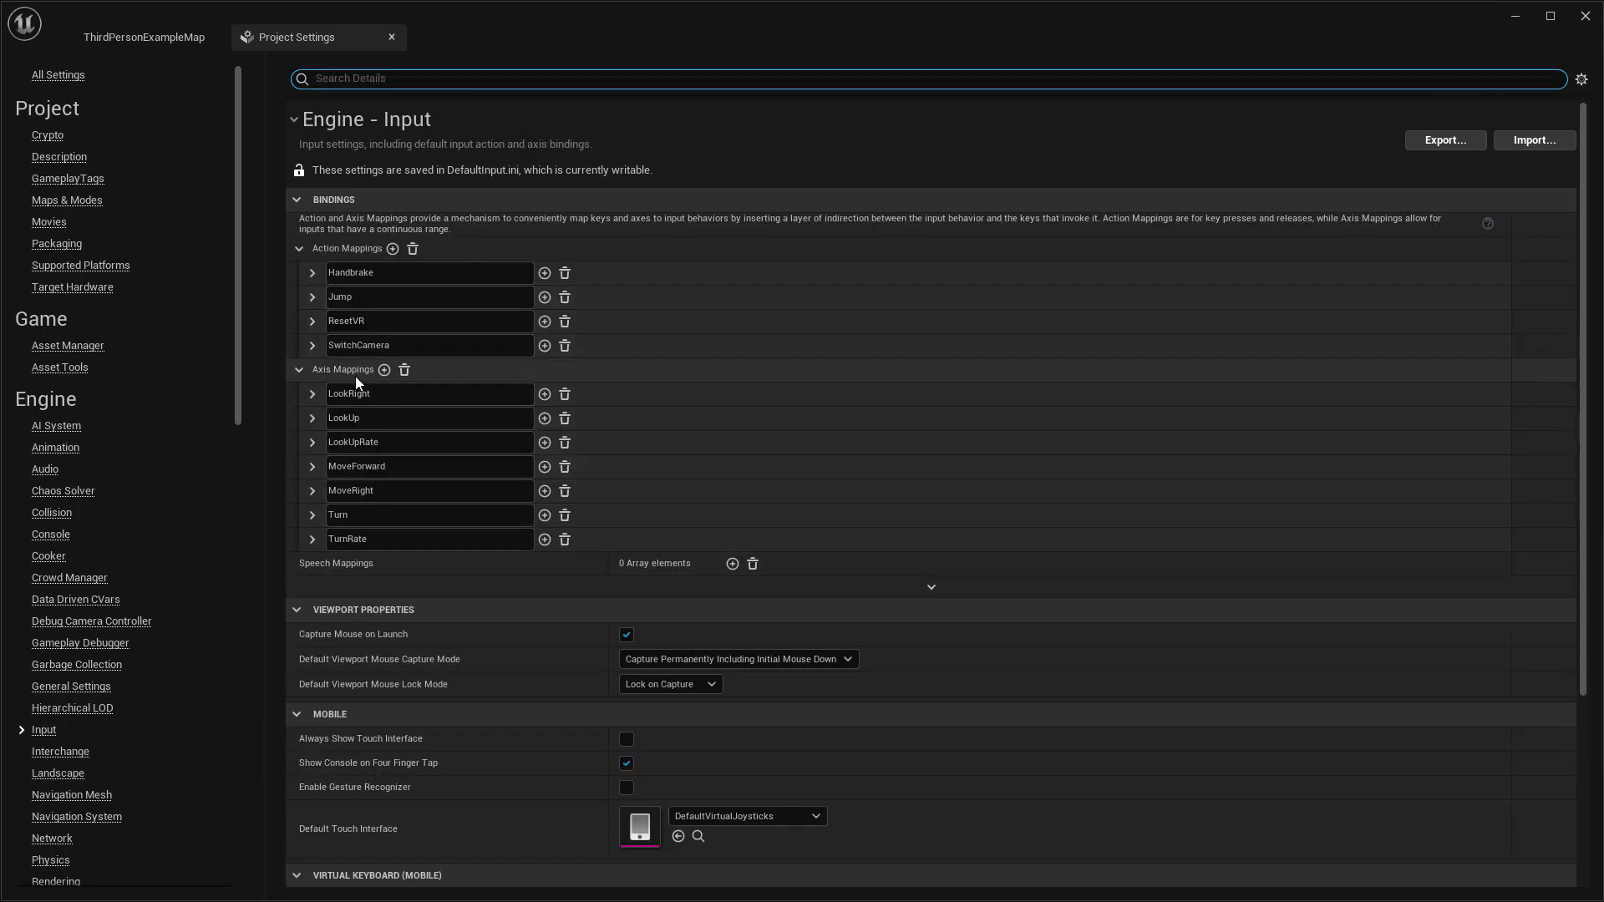
{"action": "left_click", "coordinate": [413, 249]}
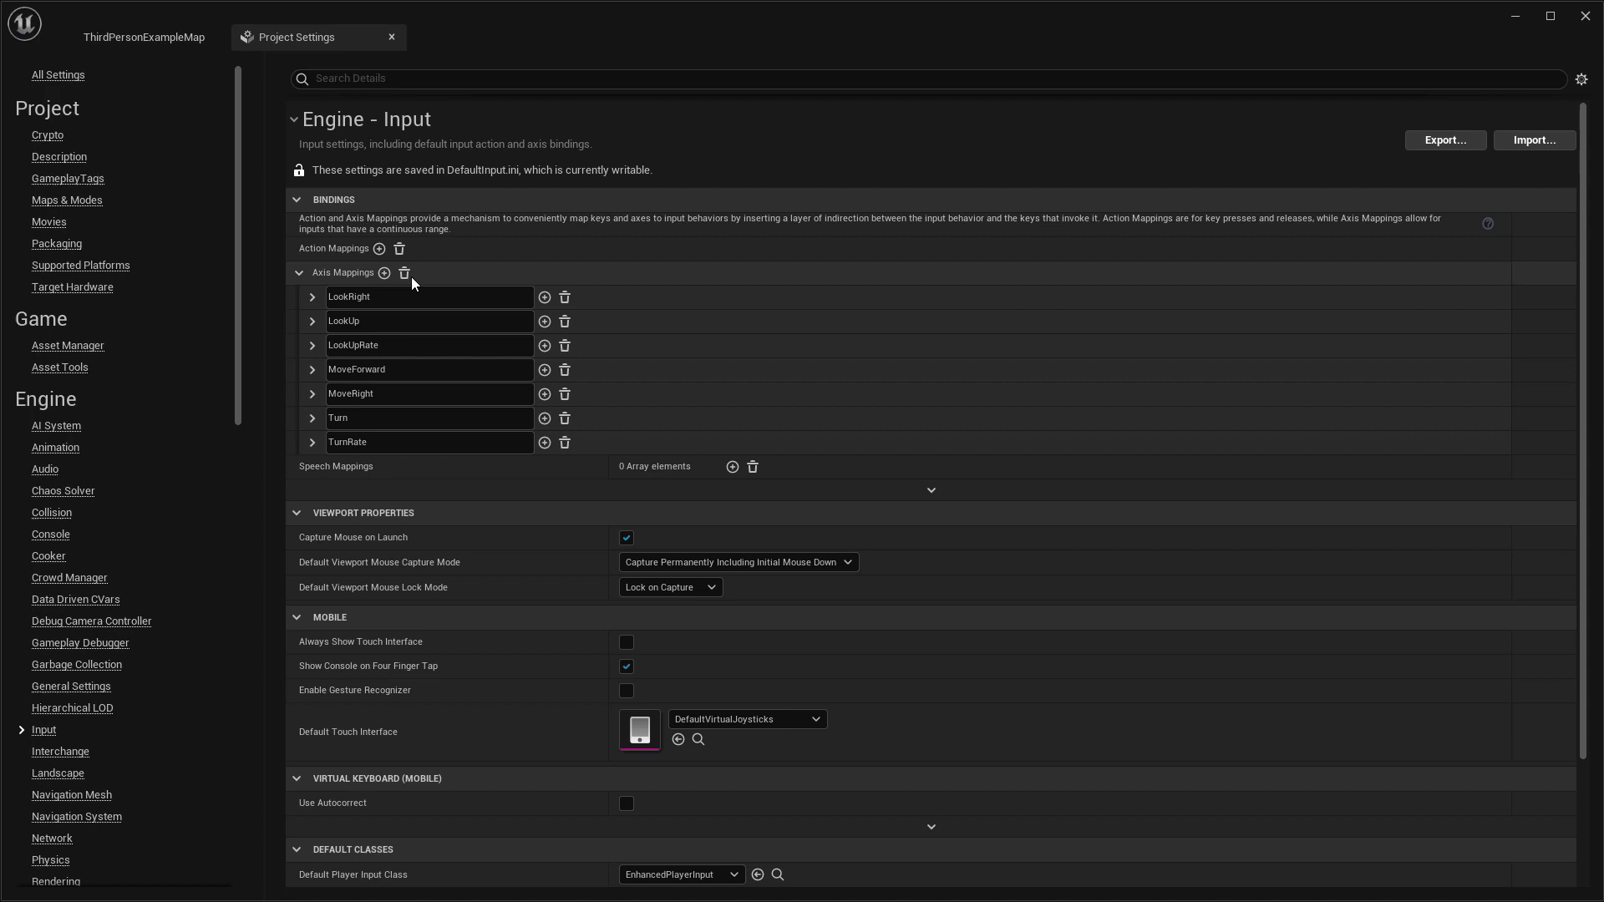
{"action": "left_click", "coordinate": [393, 274]}
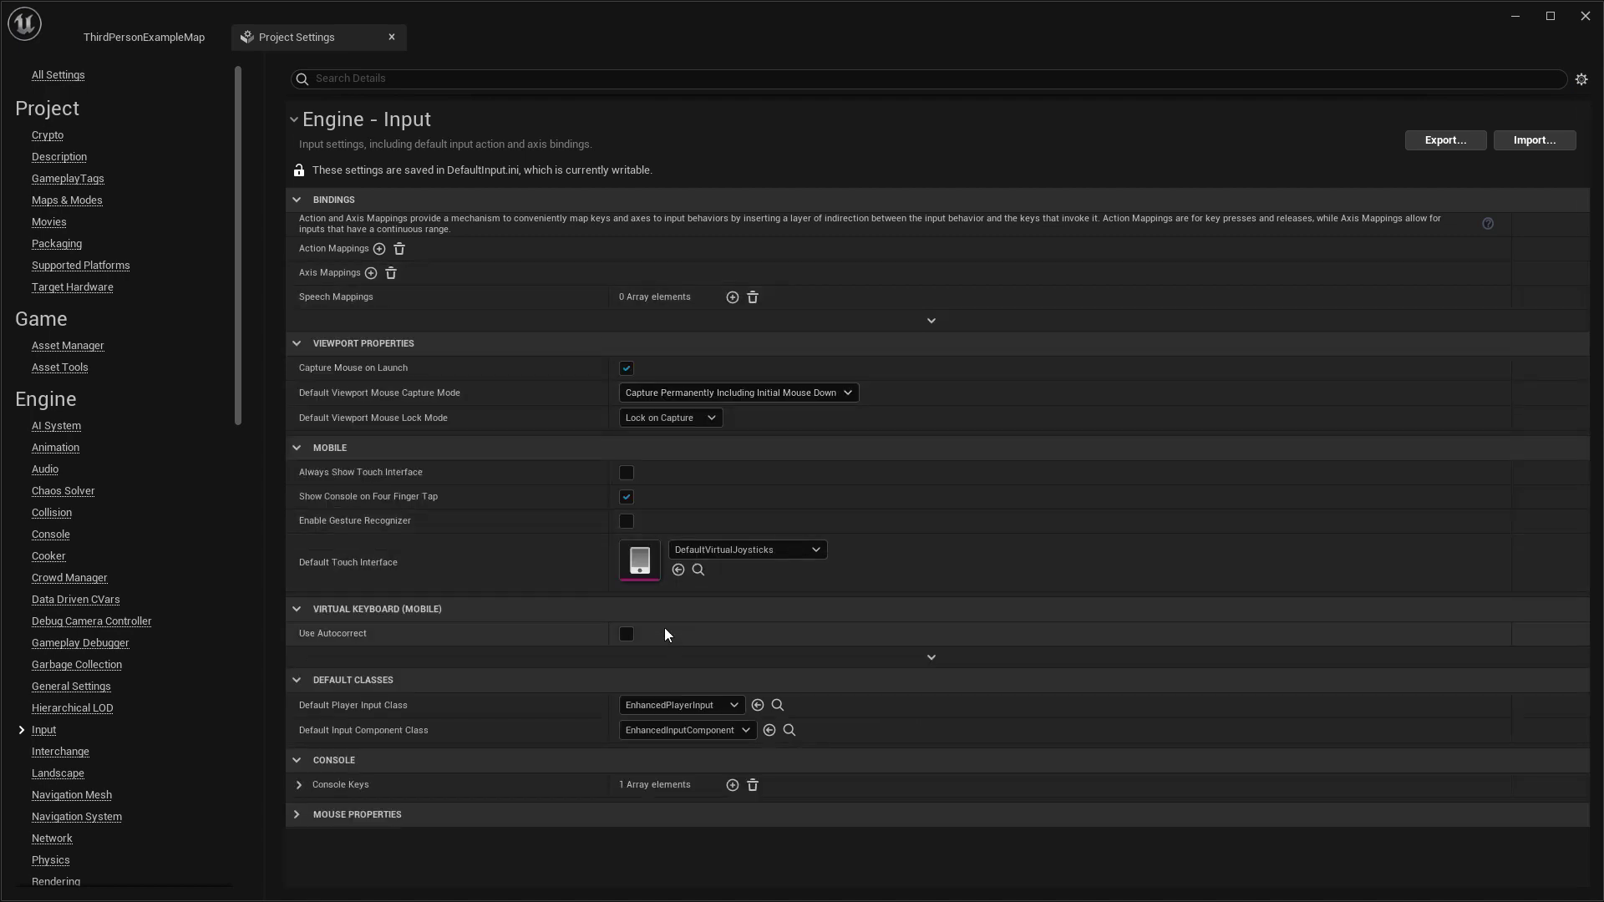
- In the docked Content Browser, make an EnhancedInput folder under the root Content folder
{"action": "left_click", "coordinate": [393, 35]}
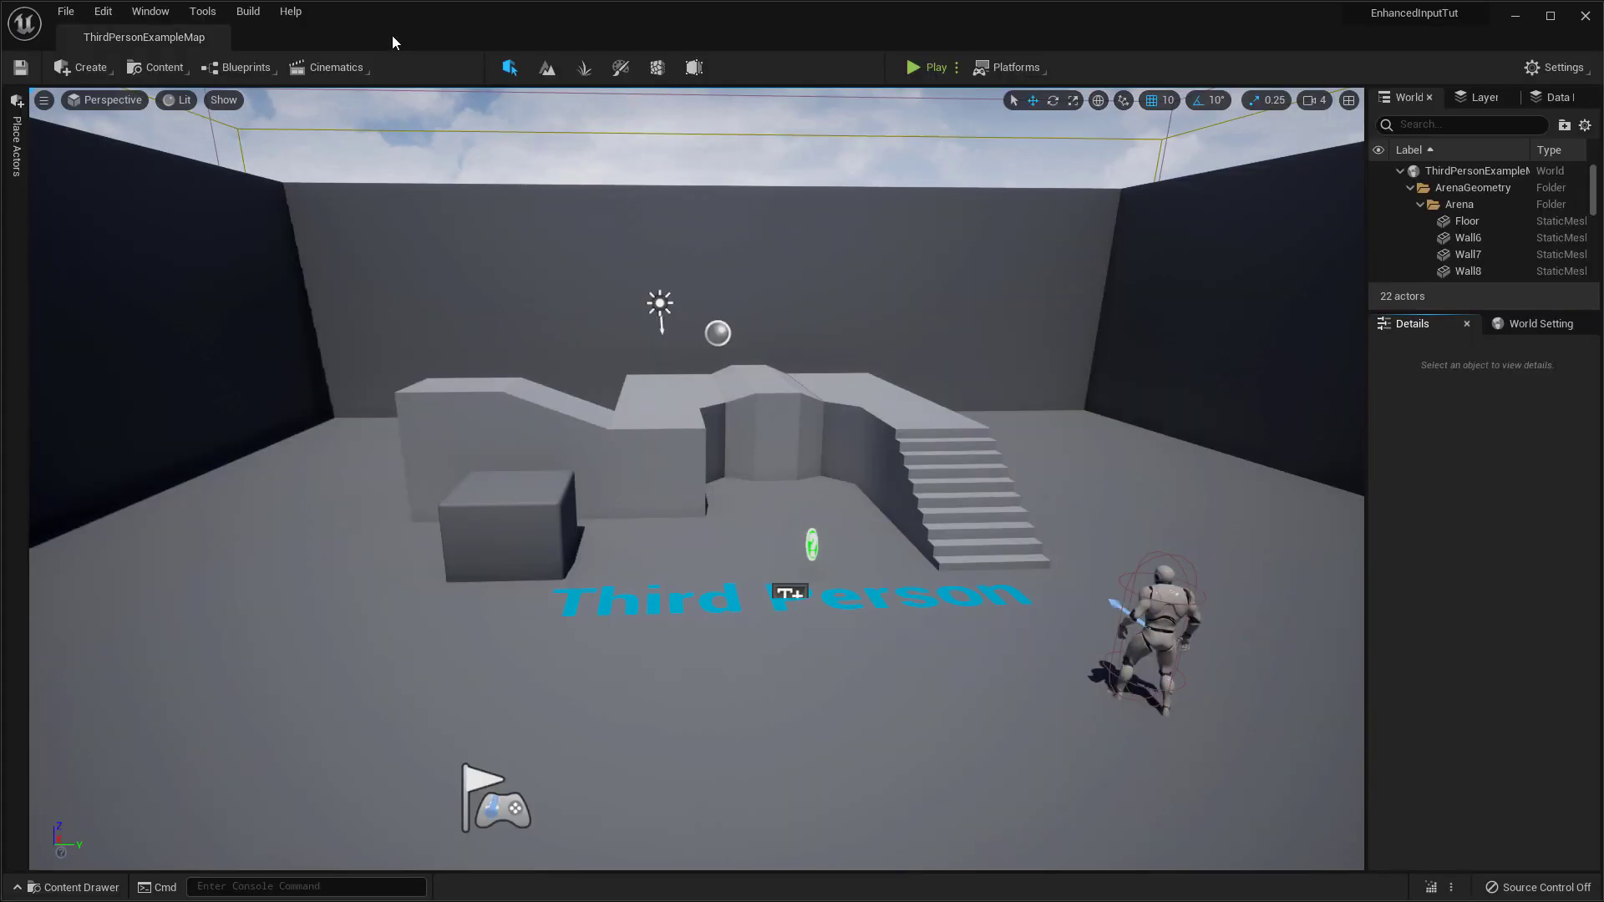
{"action": "left_click", "coordinate": [81, 886]}
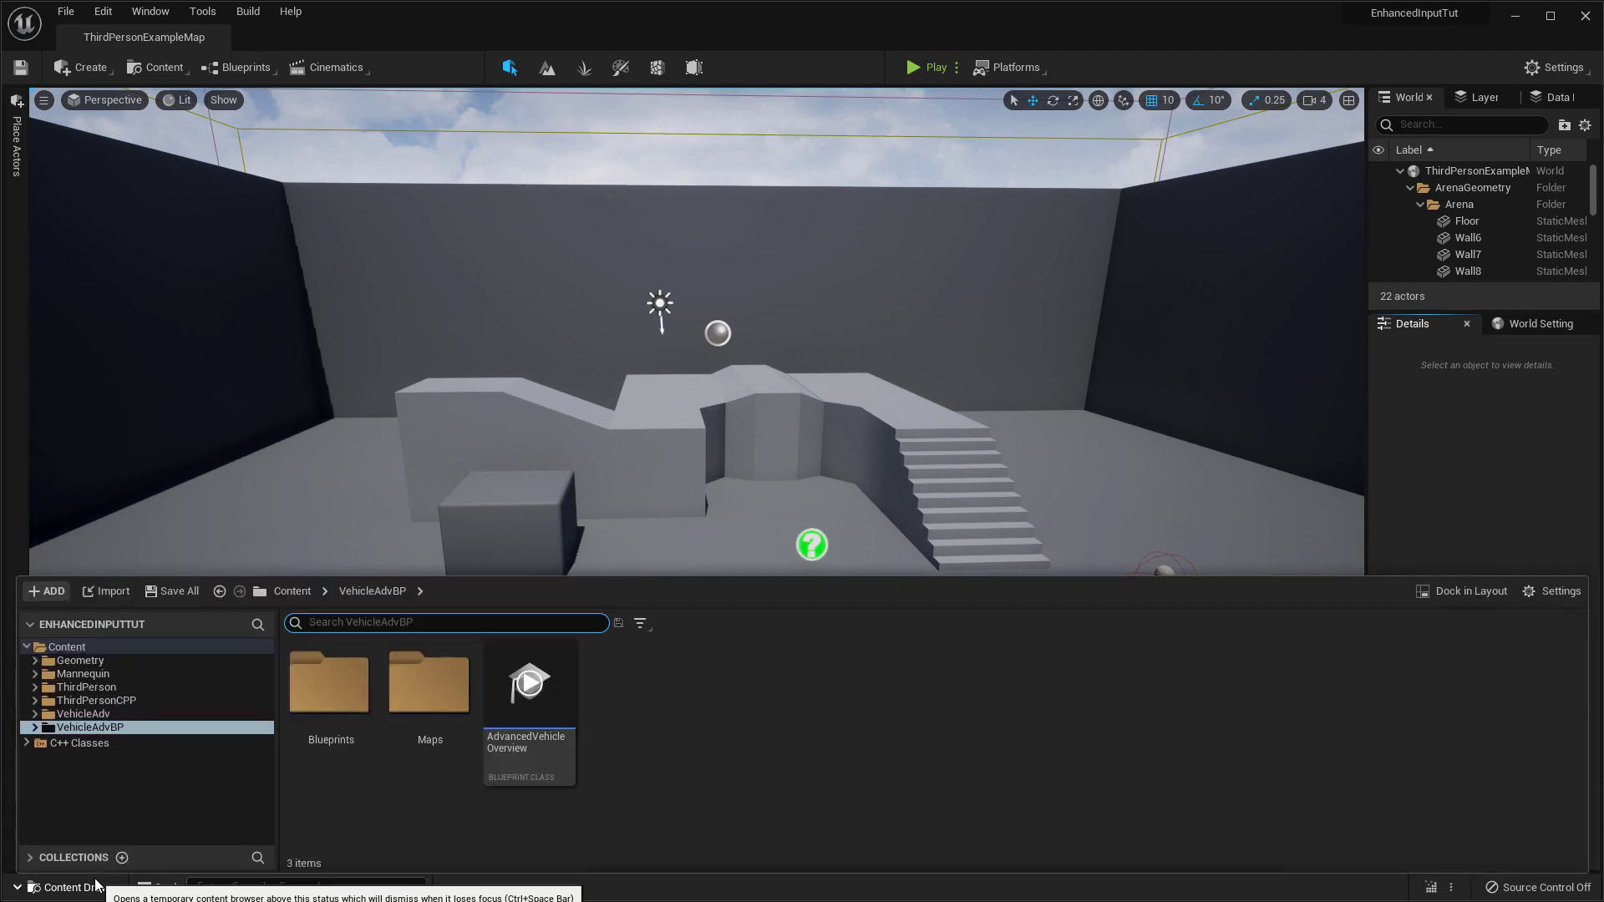
{"action": "left_click", "coordinate": [69, 647]}
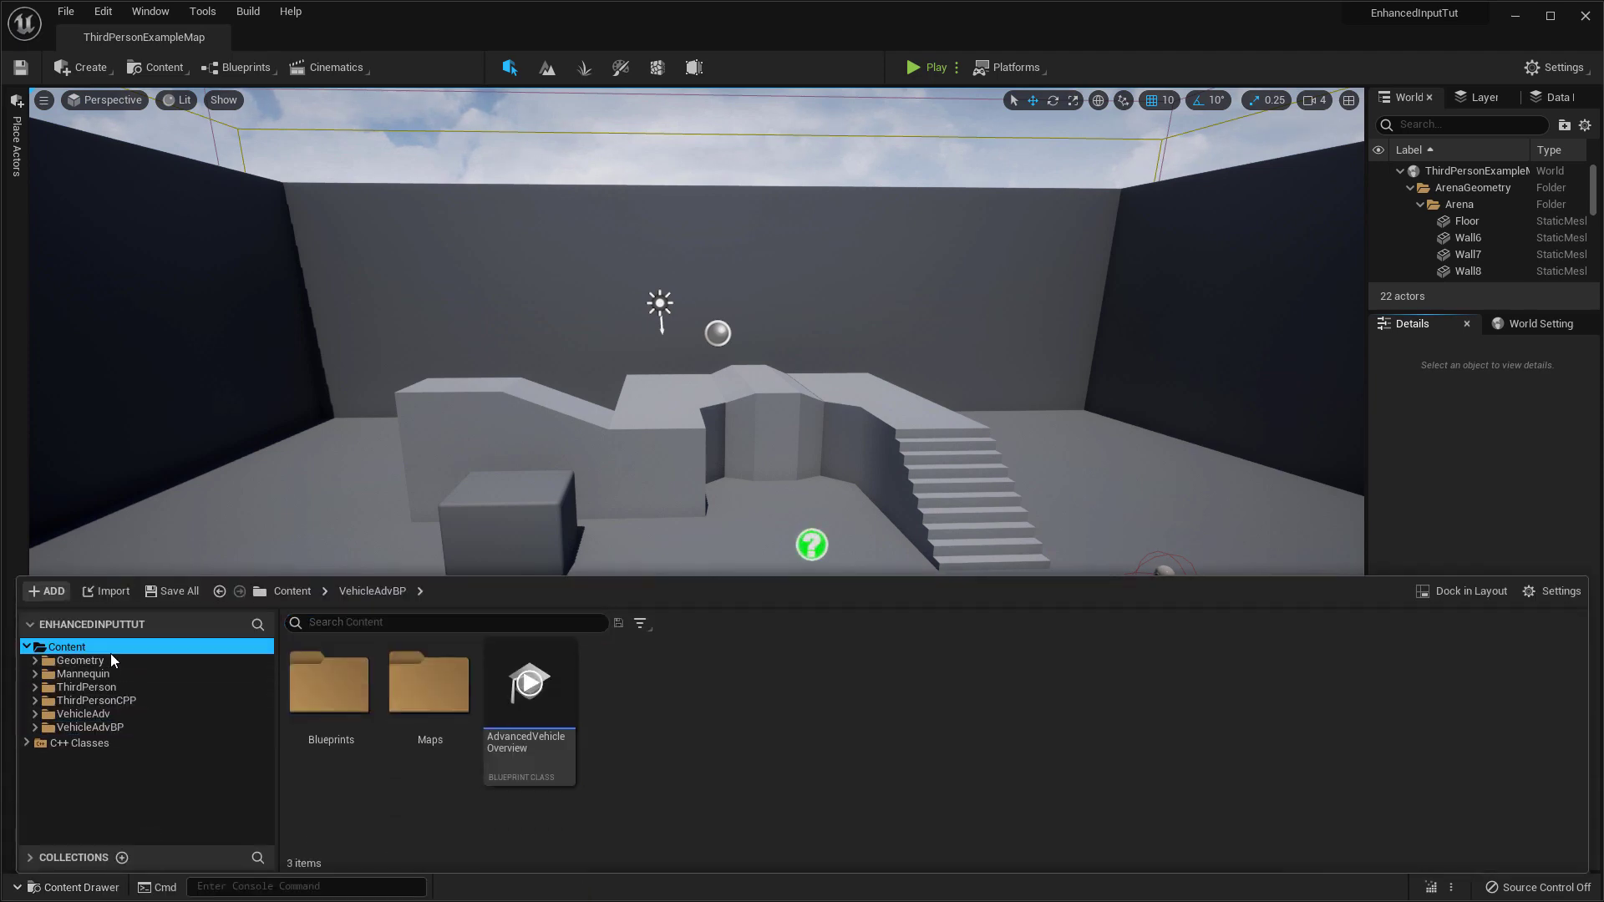
{"action": "right_click", "coordinate": [1037, 784]}
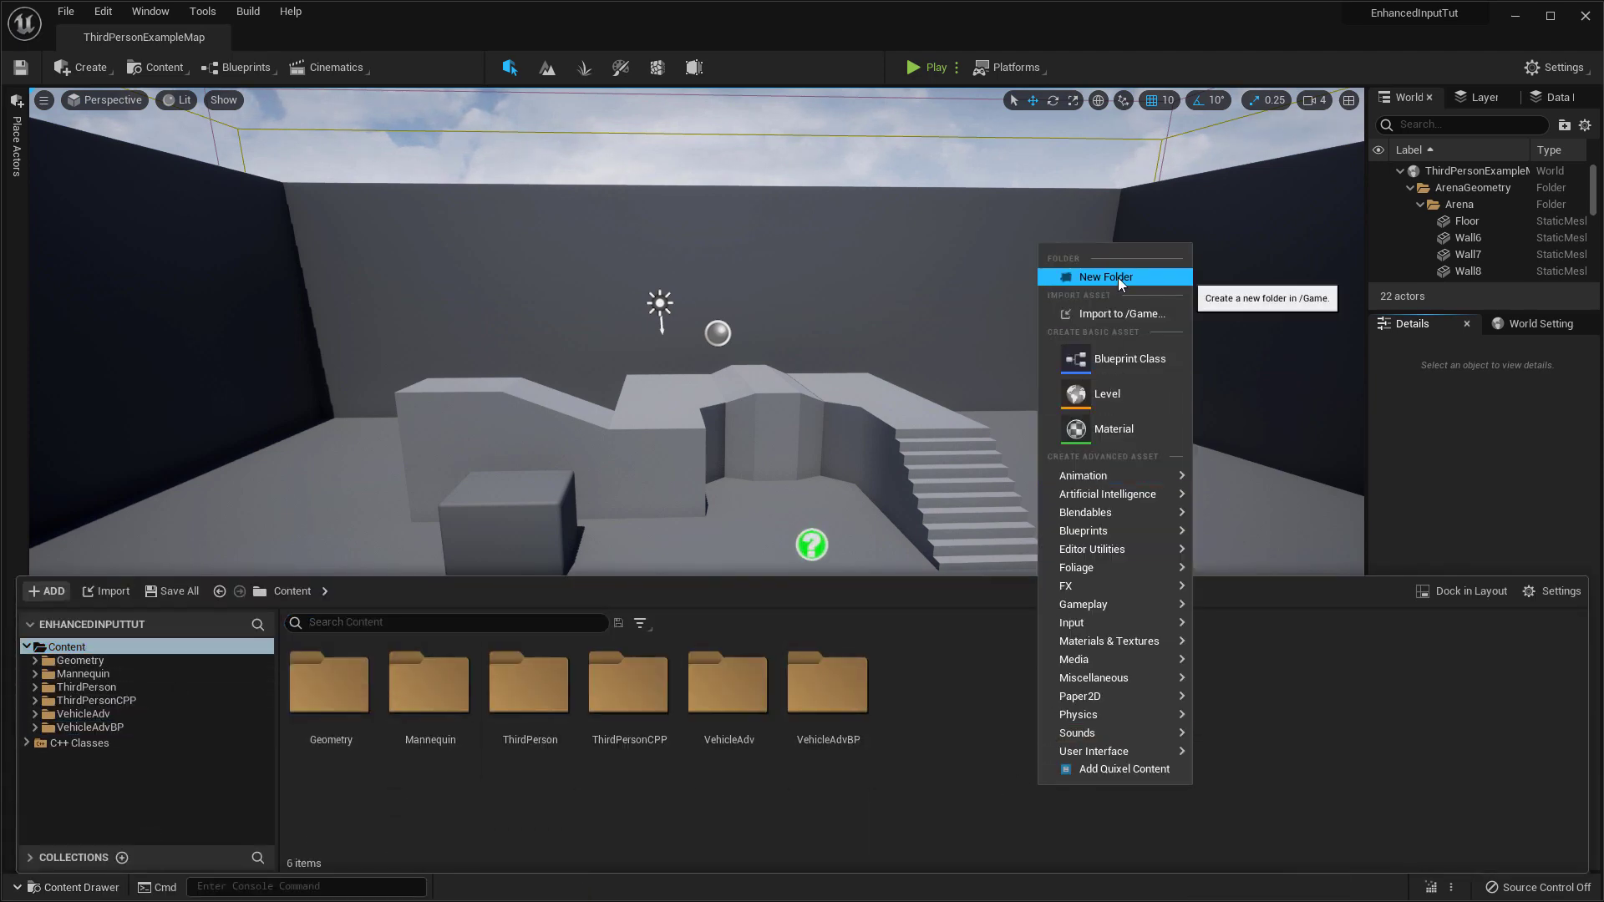
{"action": "left_click", "coordinate": [1459, 591]}
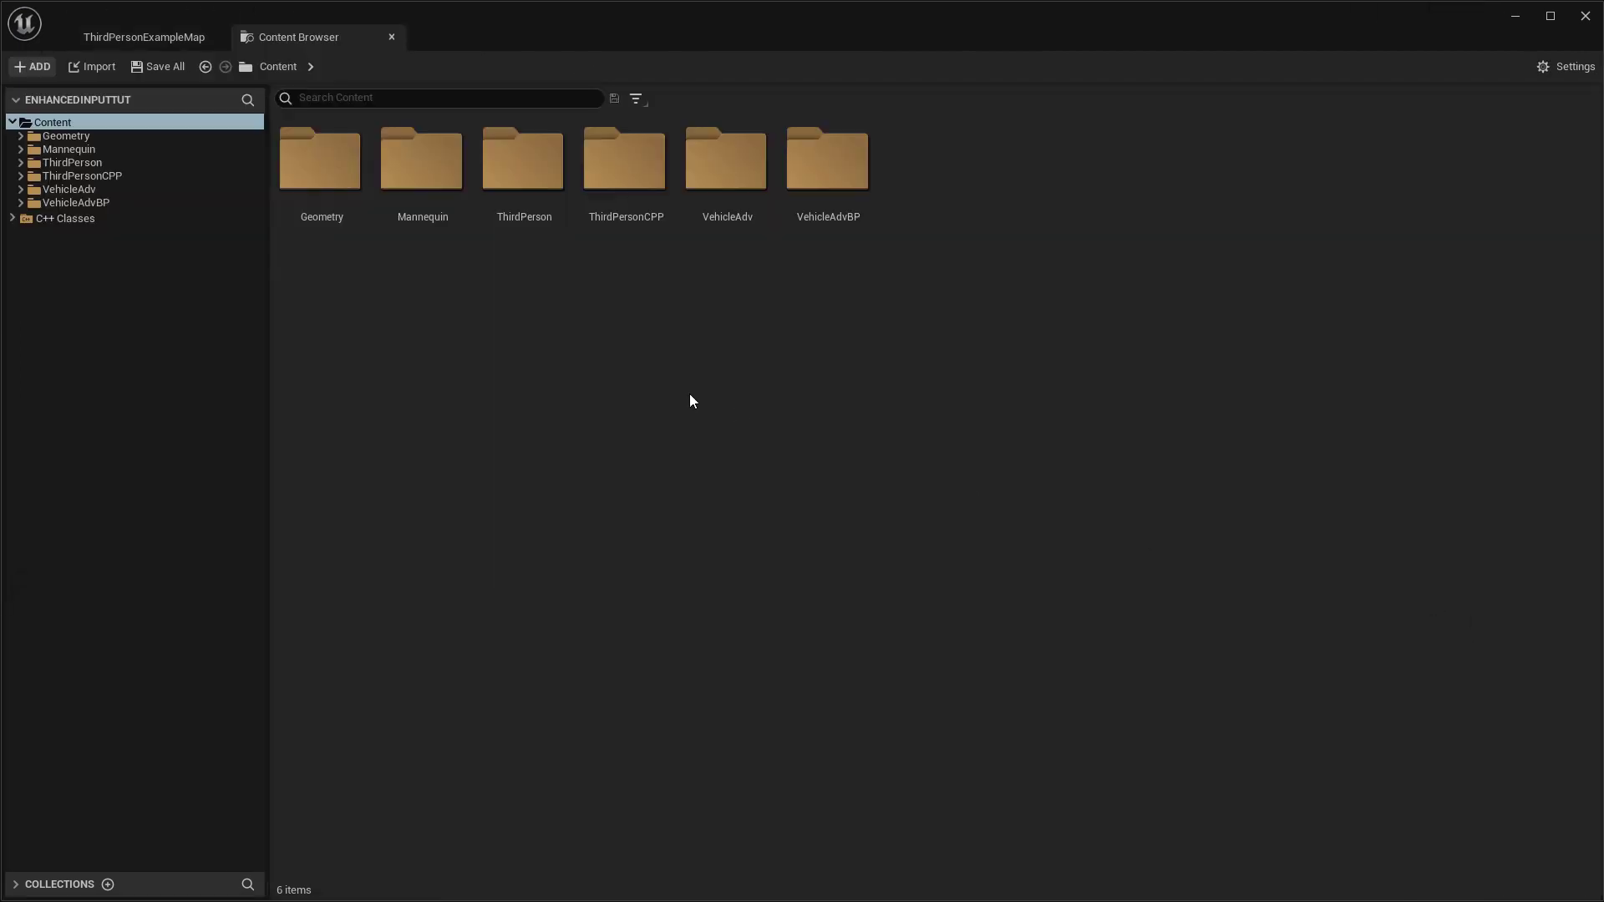
{"action": "right_click", "coordinate": [863, 309]}
{"action": "left_click", "coordinate": [902, 330]}
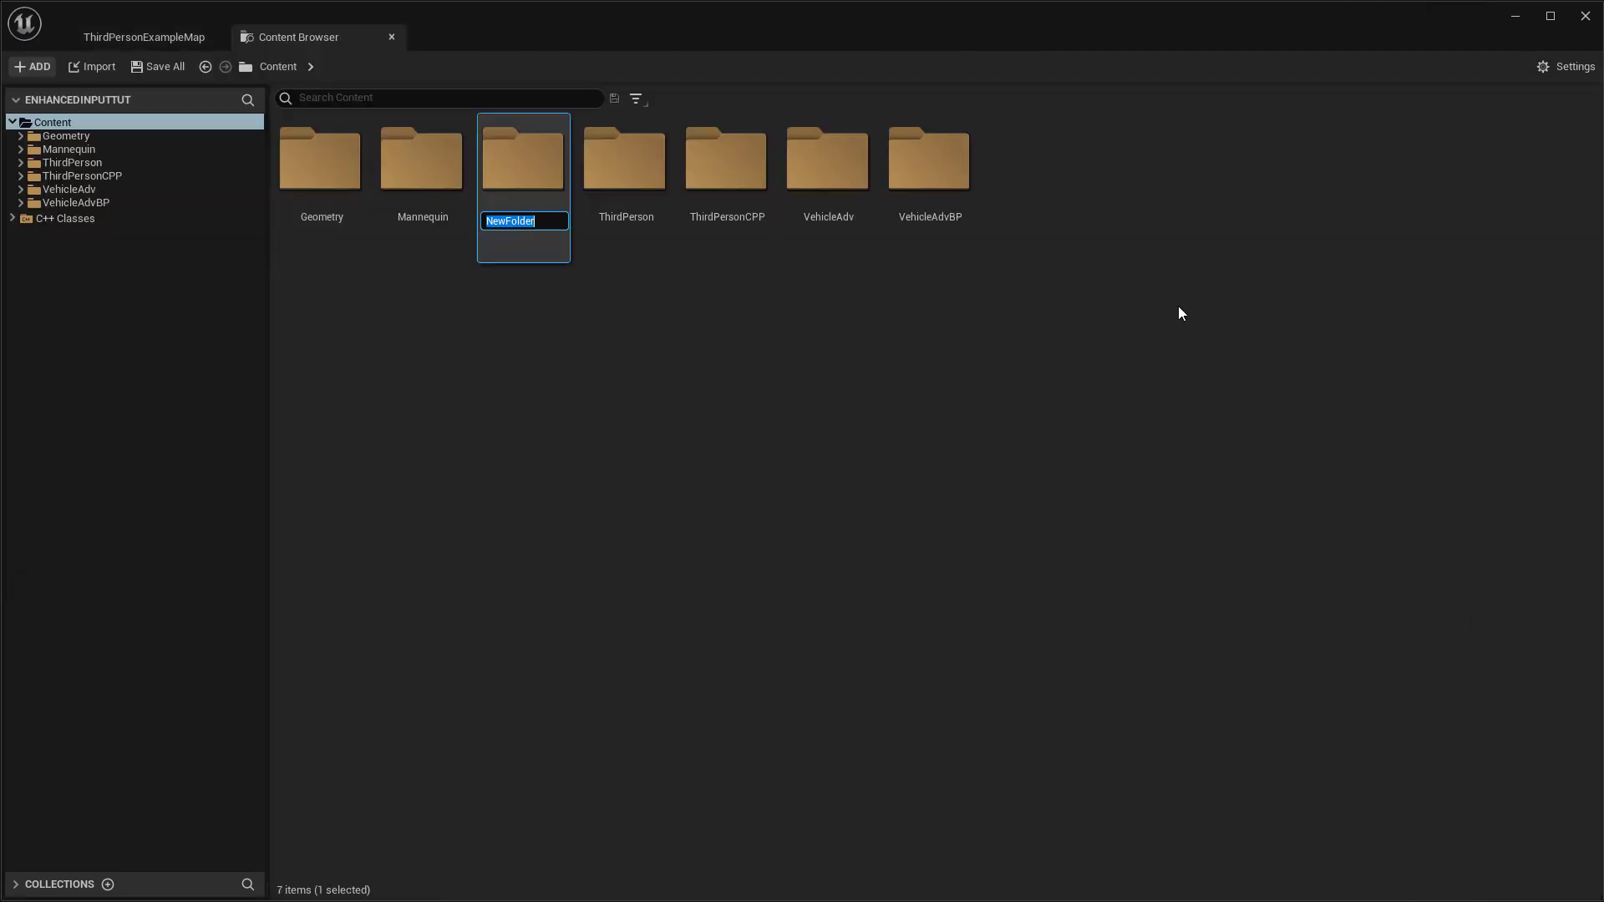
{"action": "type", "text": "EnhancedInpu"}
{"action": "key", "text": "Return"}
{"action": "key", "text": "Return"}
- Create the MoveForward Input Action asset and give it an Axis1D (float) Value Type
{"action": "right_click", "coordinate": [583, 378]}
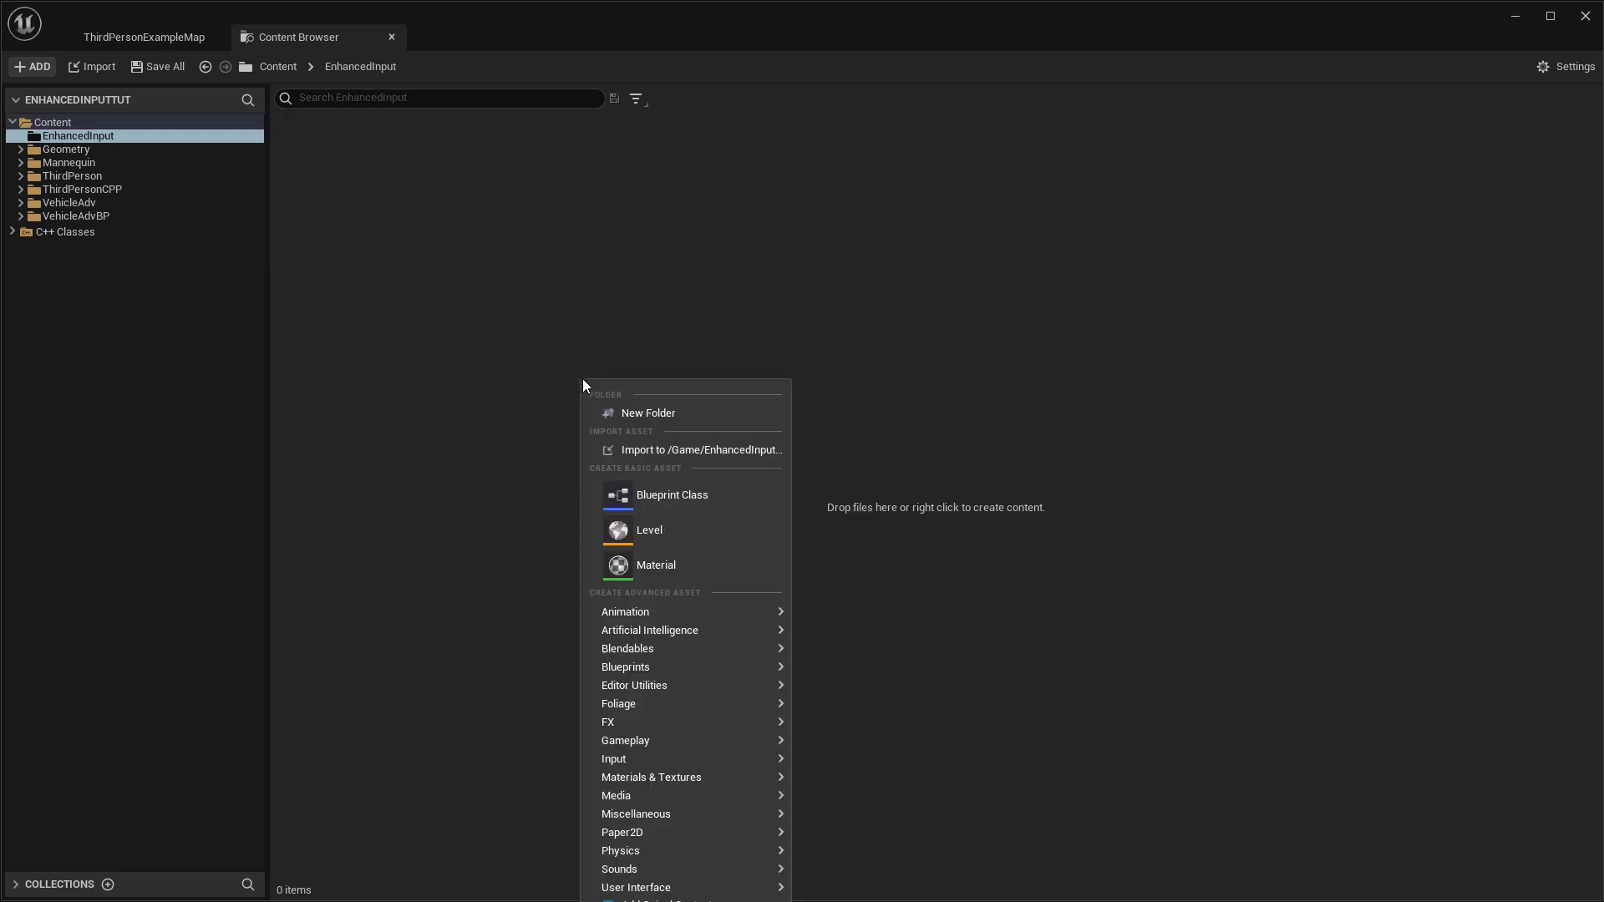
{"action": "right_click", "coordinate": [575, 526]}
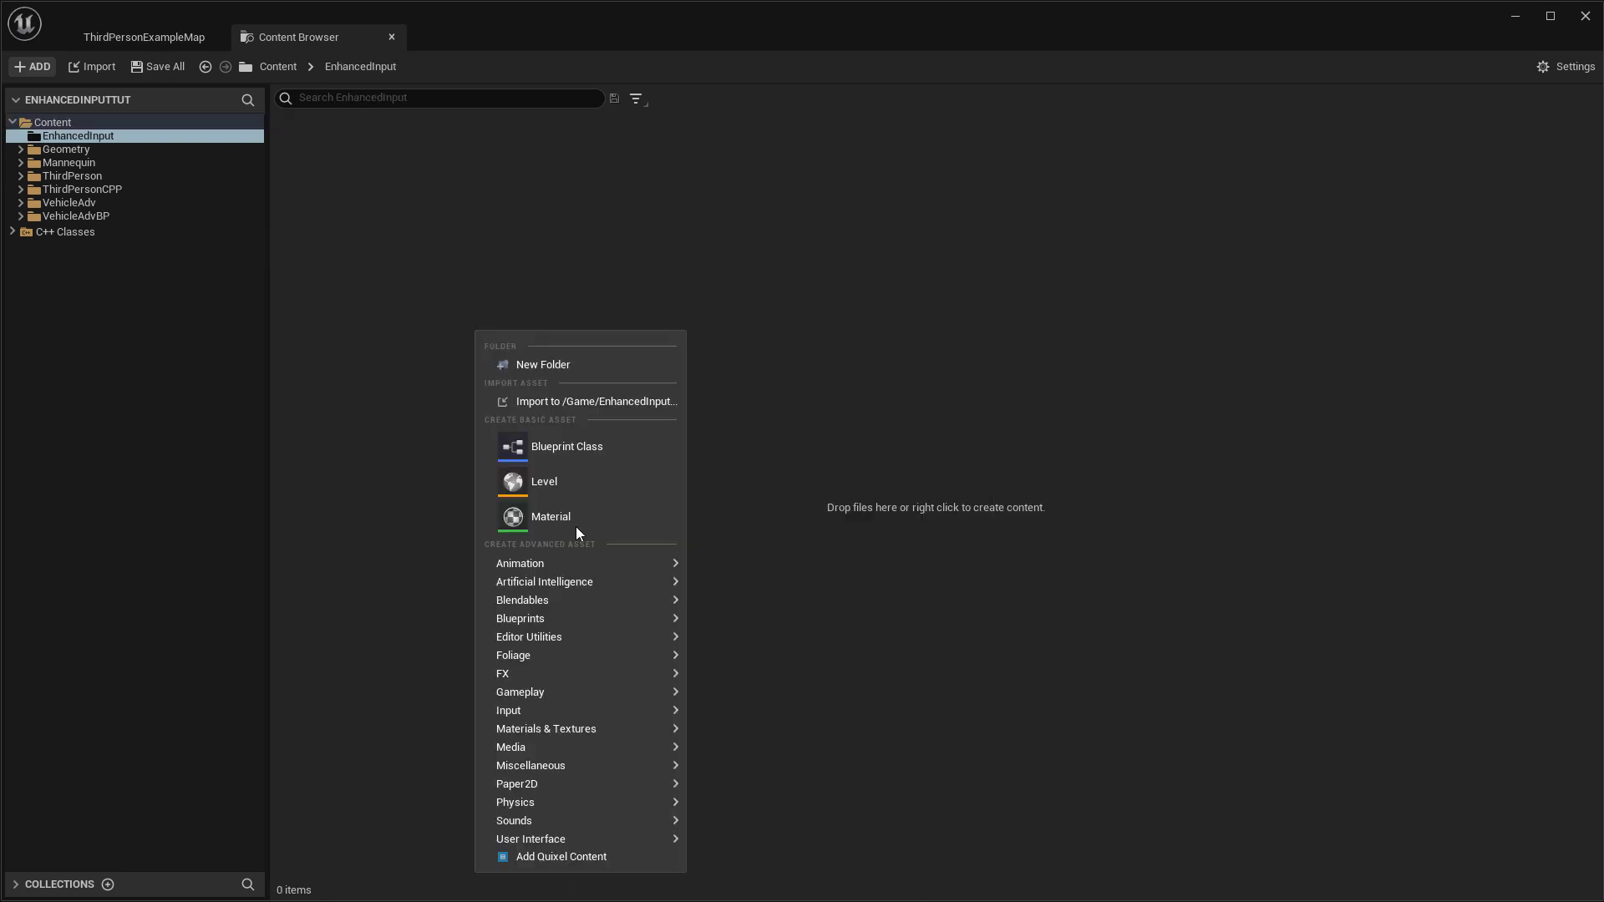
{"action": "mouse_move", "coordinate": [540, 710]}
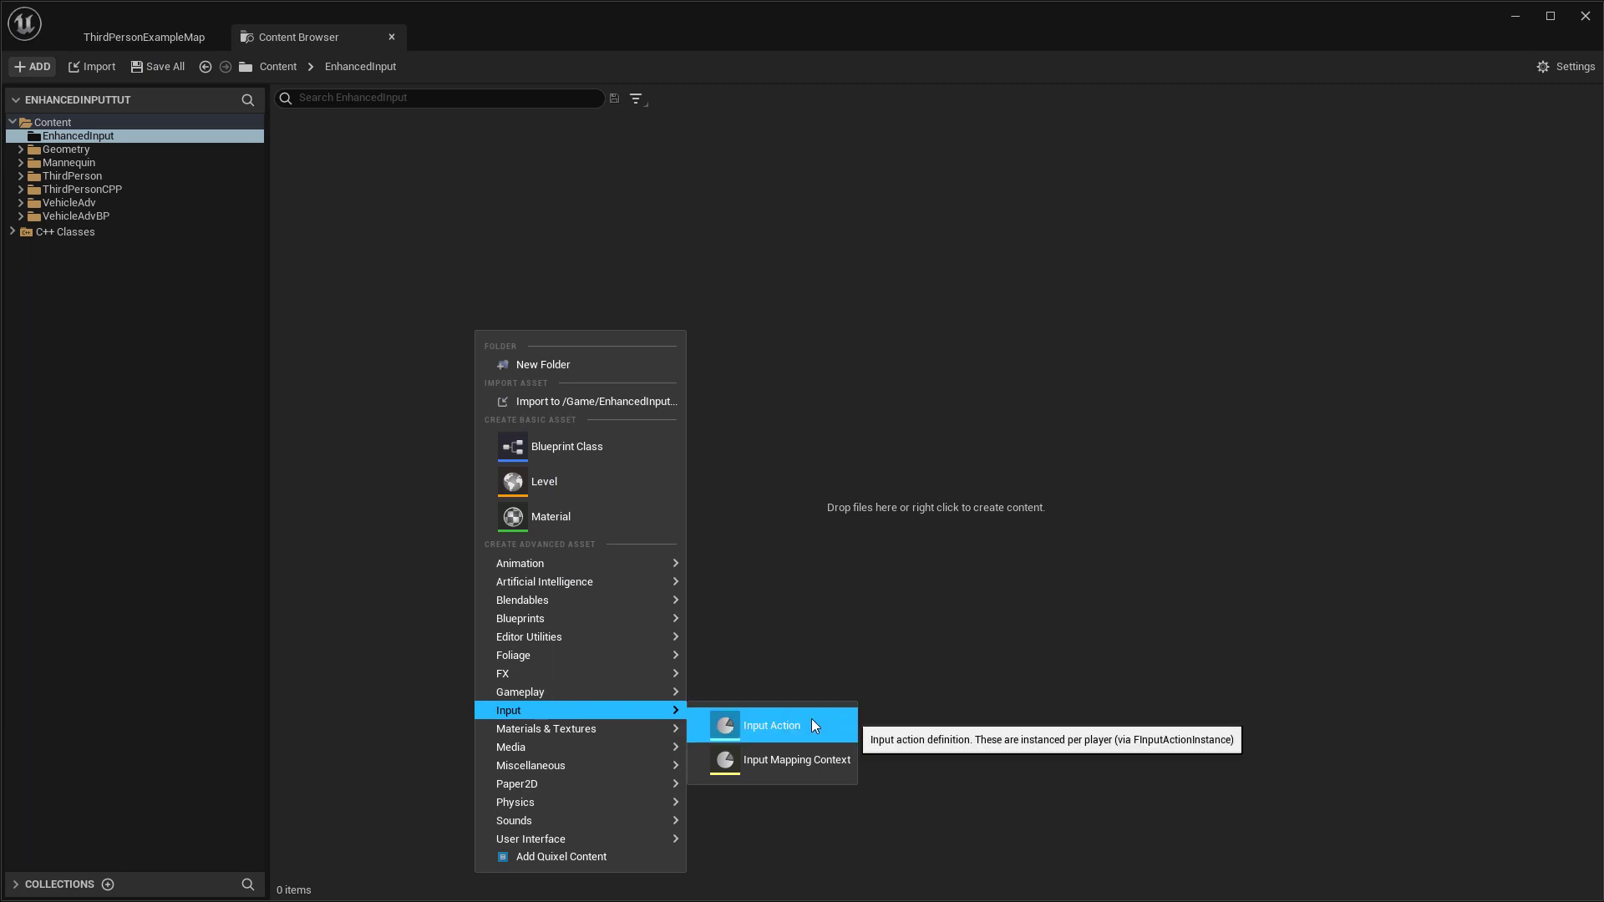
{"action": "left_click", "coordinate": [811, 719]}
{"action": "type", "text": "MoveFo"}
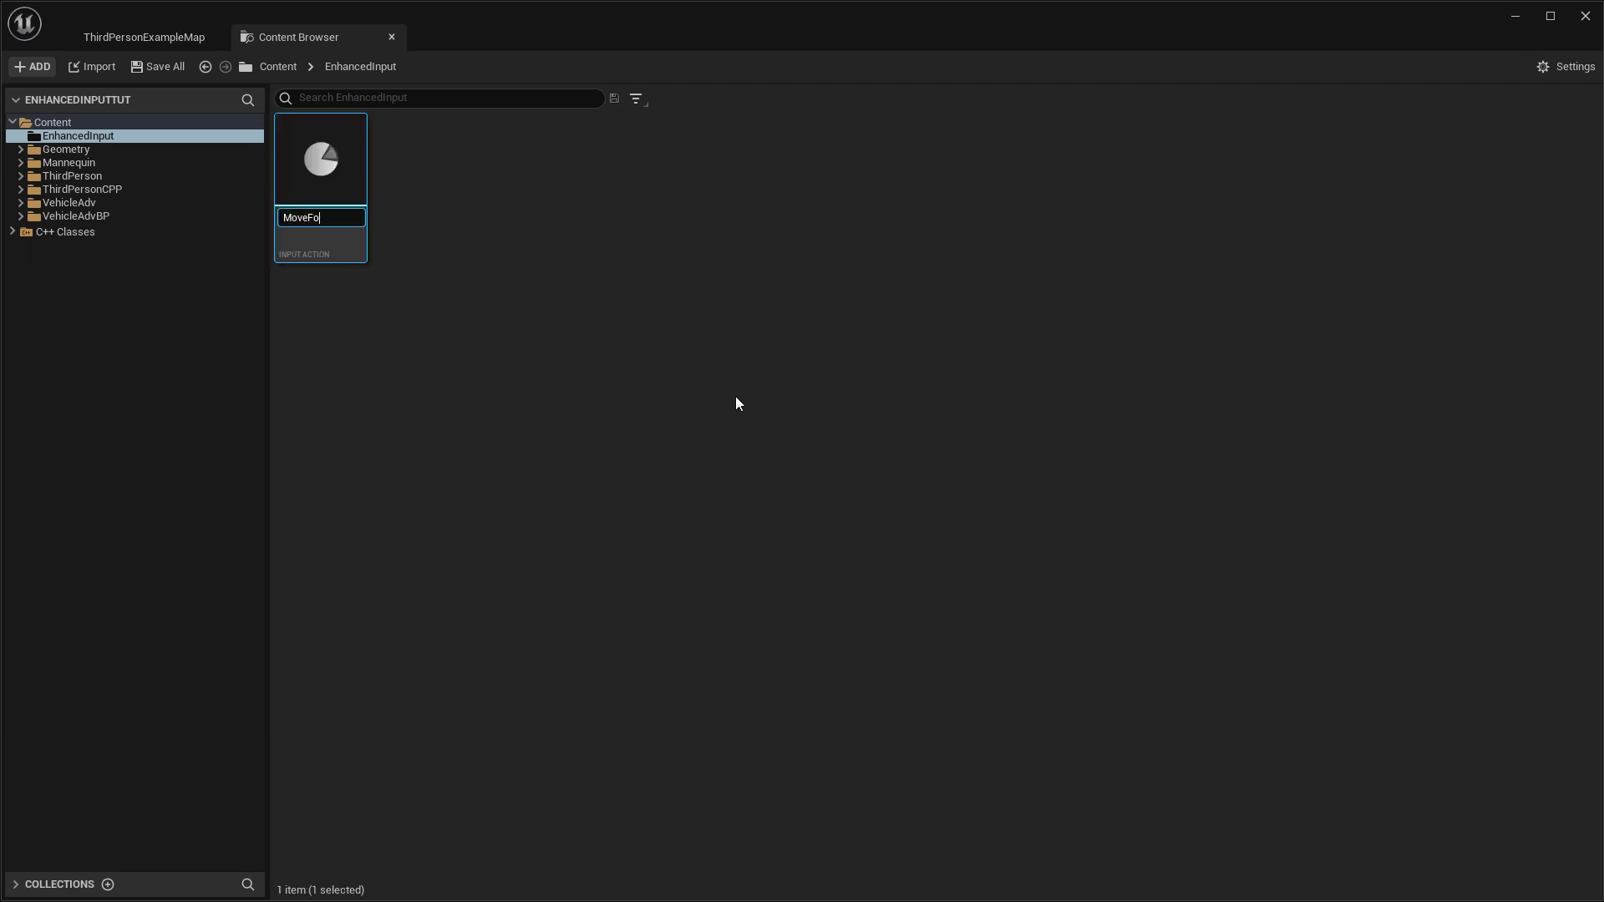
{"action": "type", "text": "d"}
{"action": "key", "text": "Return"}
{"action": "double_click", "coordinate": [321, 163]}
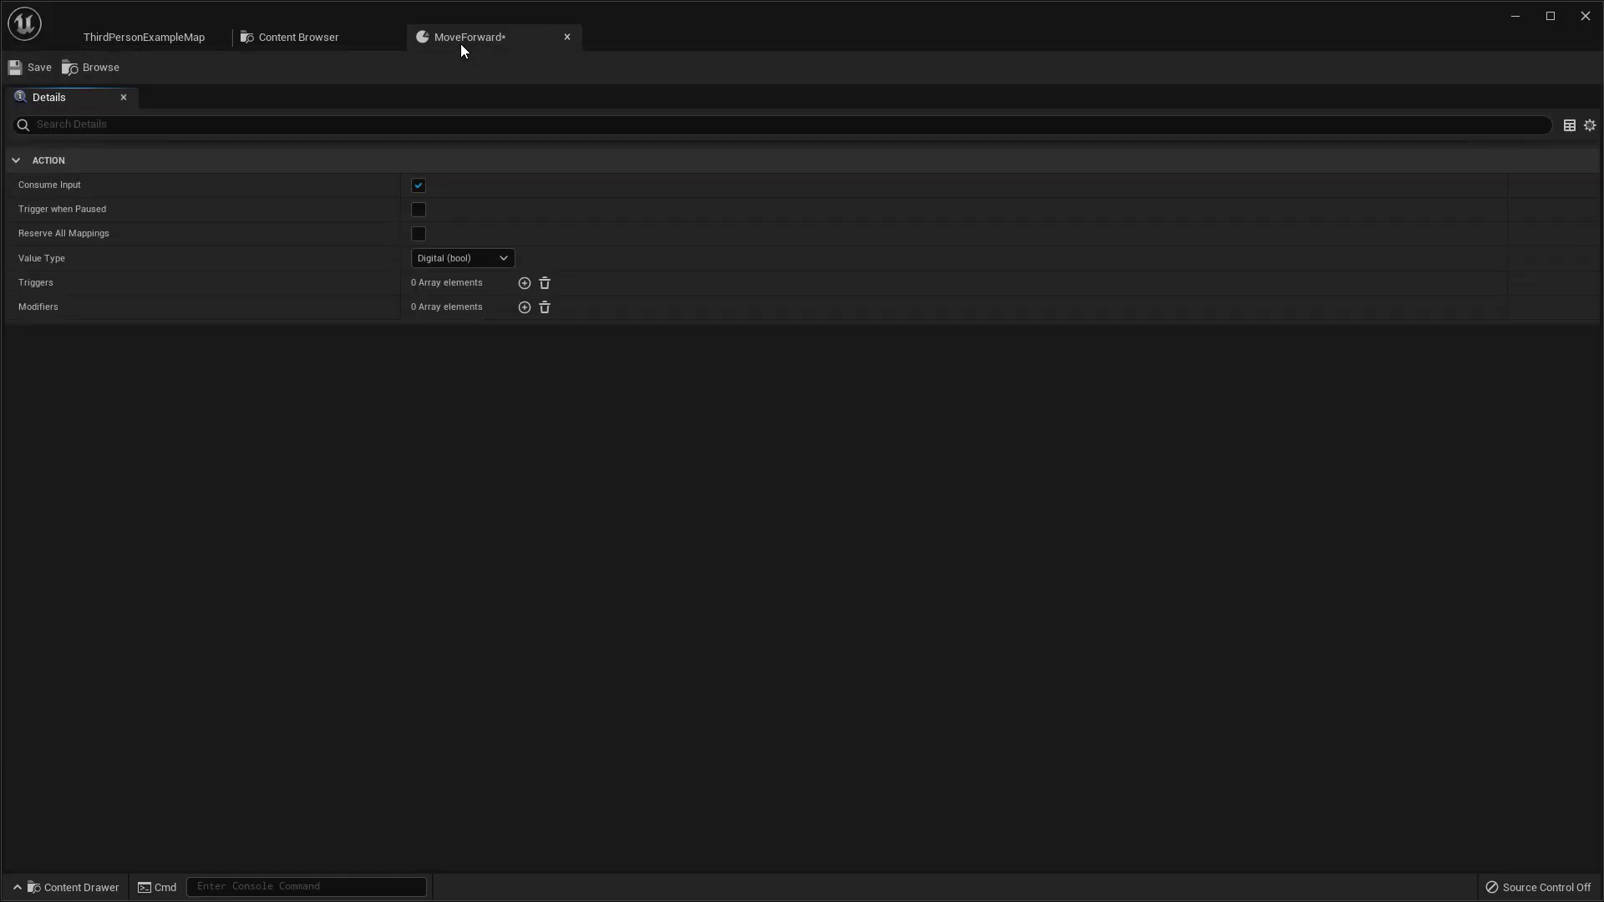
{"action": "left_click", "coordinate": [483, 259]}
{"action": "left_click", "coordinate": [446, 292]}
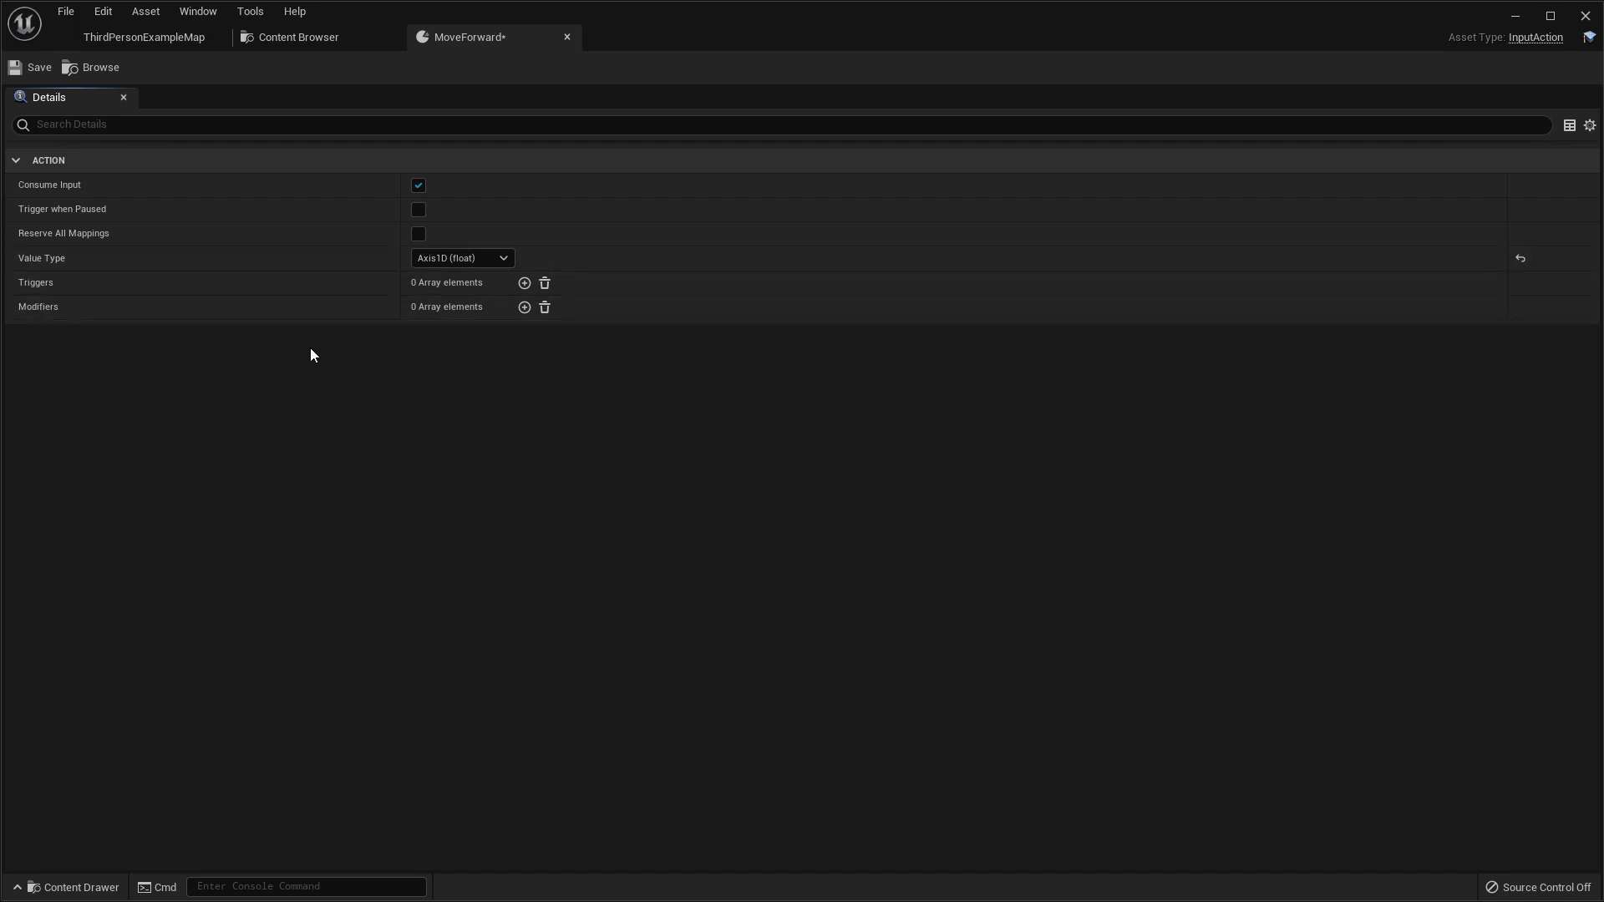
{"action": "left_click", "coordinate": [567, 36]}
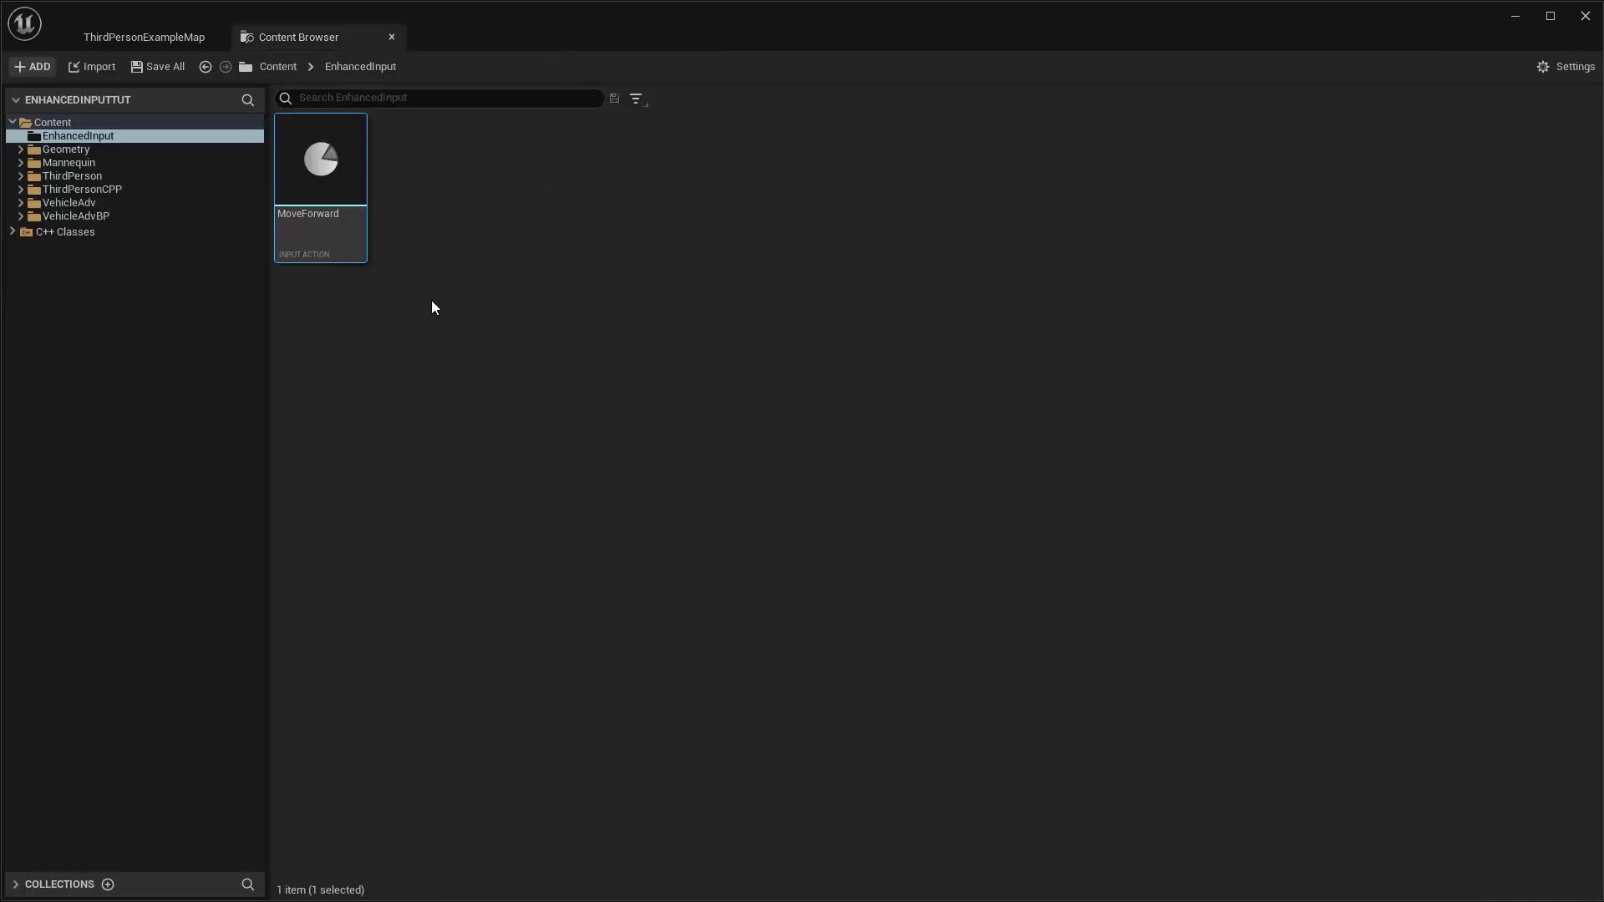
- Duplicate MoveForward as MoveRight, then open and close its editor
{"action": "right_click", "coordinate": [310, 192]}
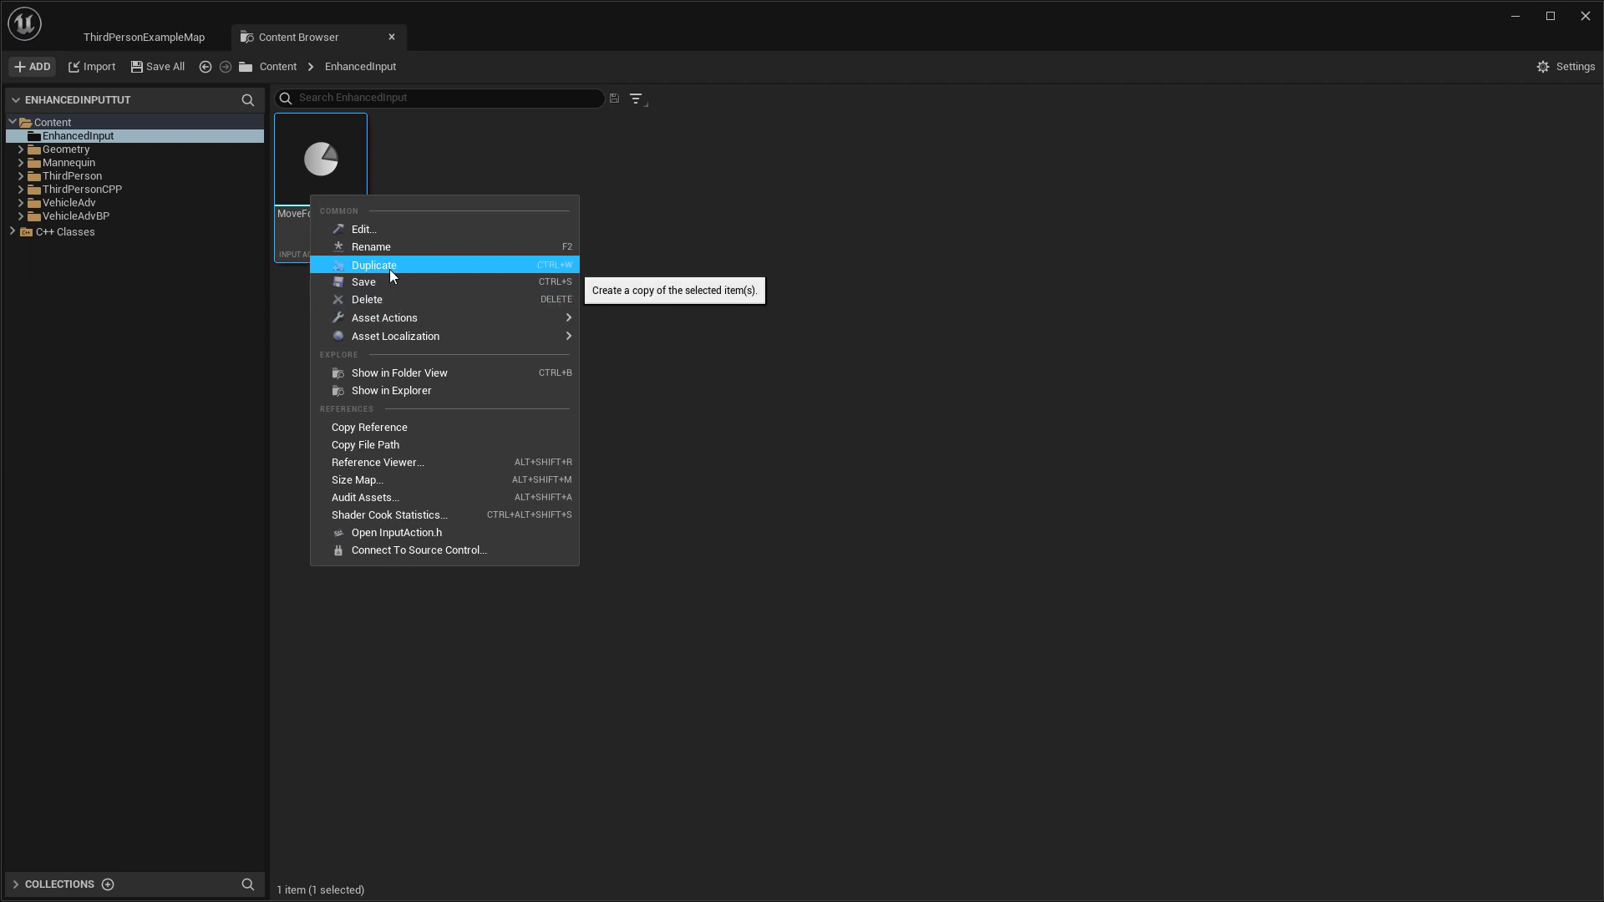
{"action": "left_click", "coordinate": [390, 270]}
{"action": "key", "text": "End"}
{"action": "key", "text": "shift+Left"}
{"action": "key", "text": "shift+Left"}
{"action": "key", "text": "shift+Left"}
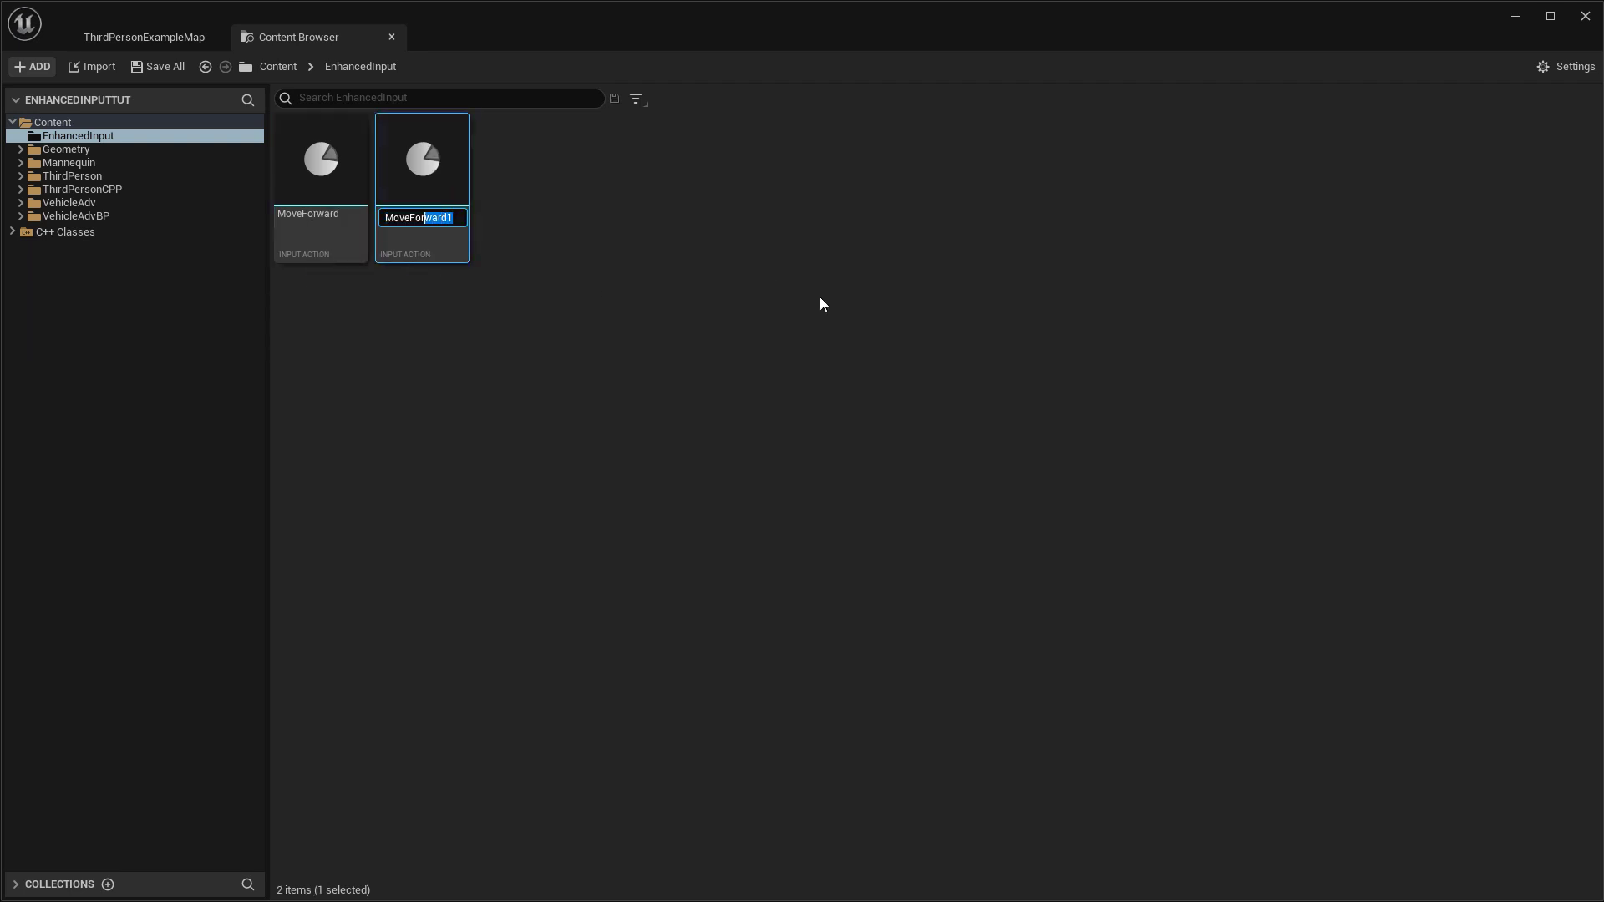
{"action": "type", "text": "Right"}
{"action": "key", "text": "Return"}
{"action": "double_click", "coordinate": [423, 160]}
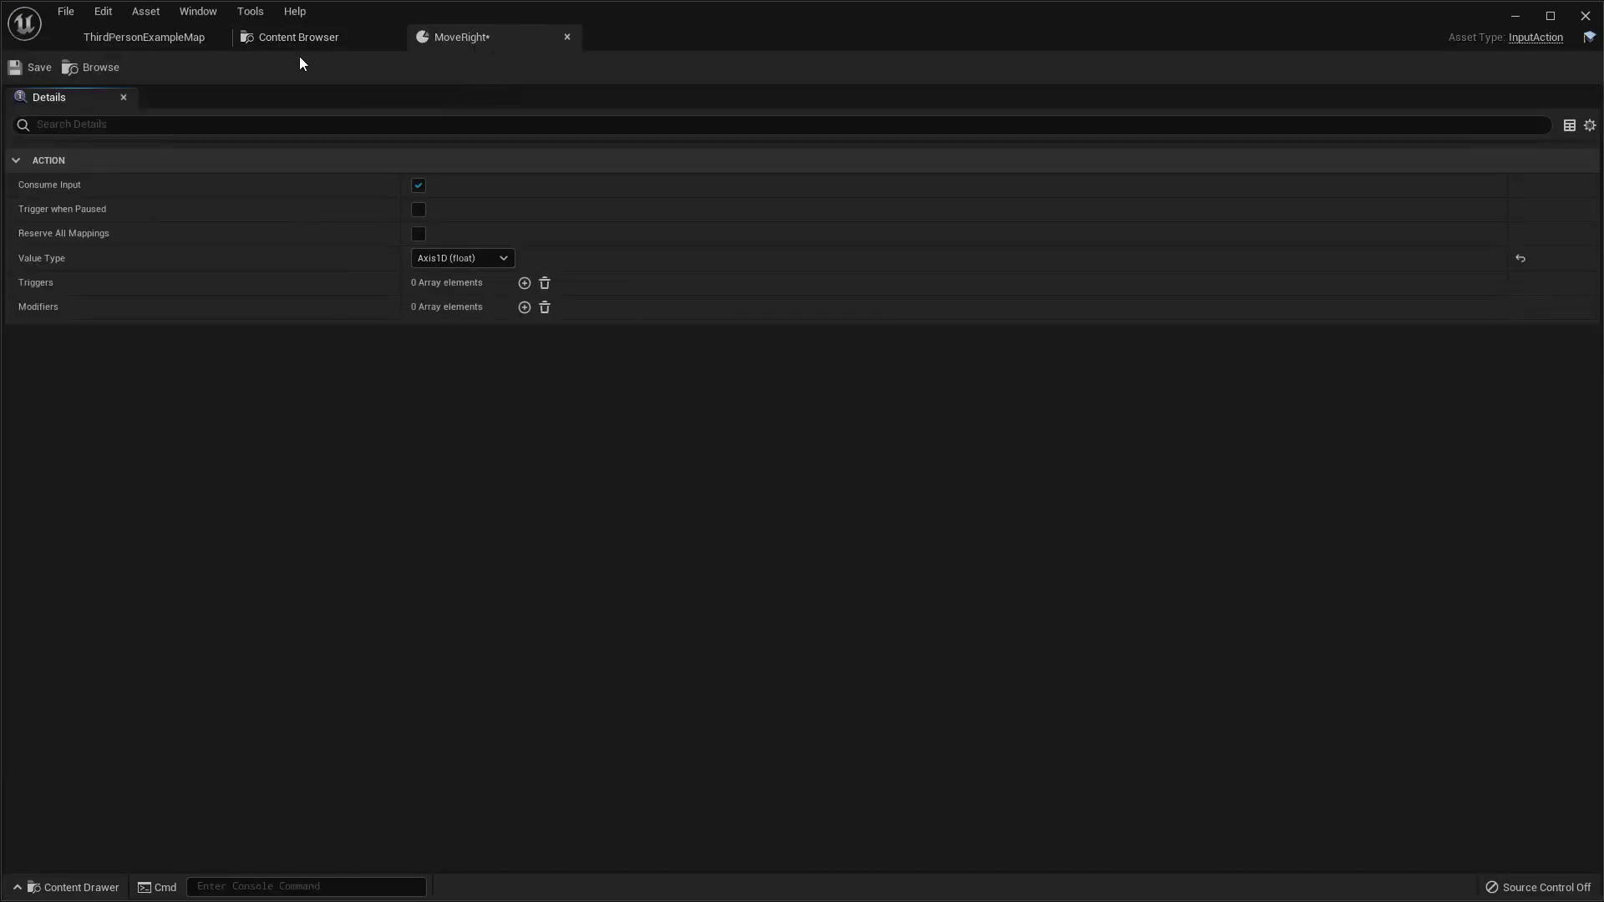
{"action": "middle_click", "coordinate": [478, 46]}
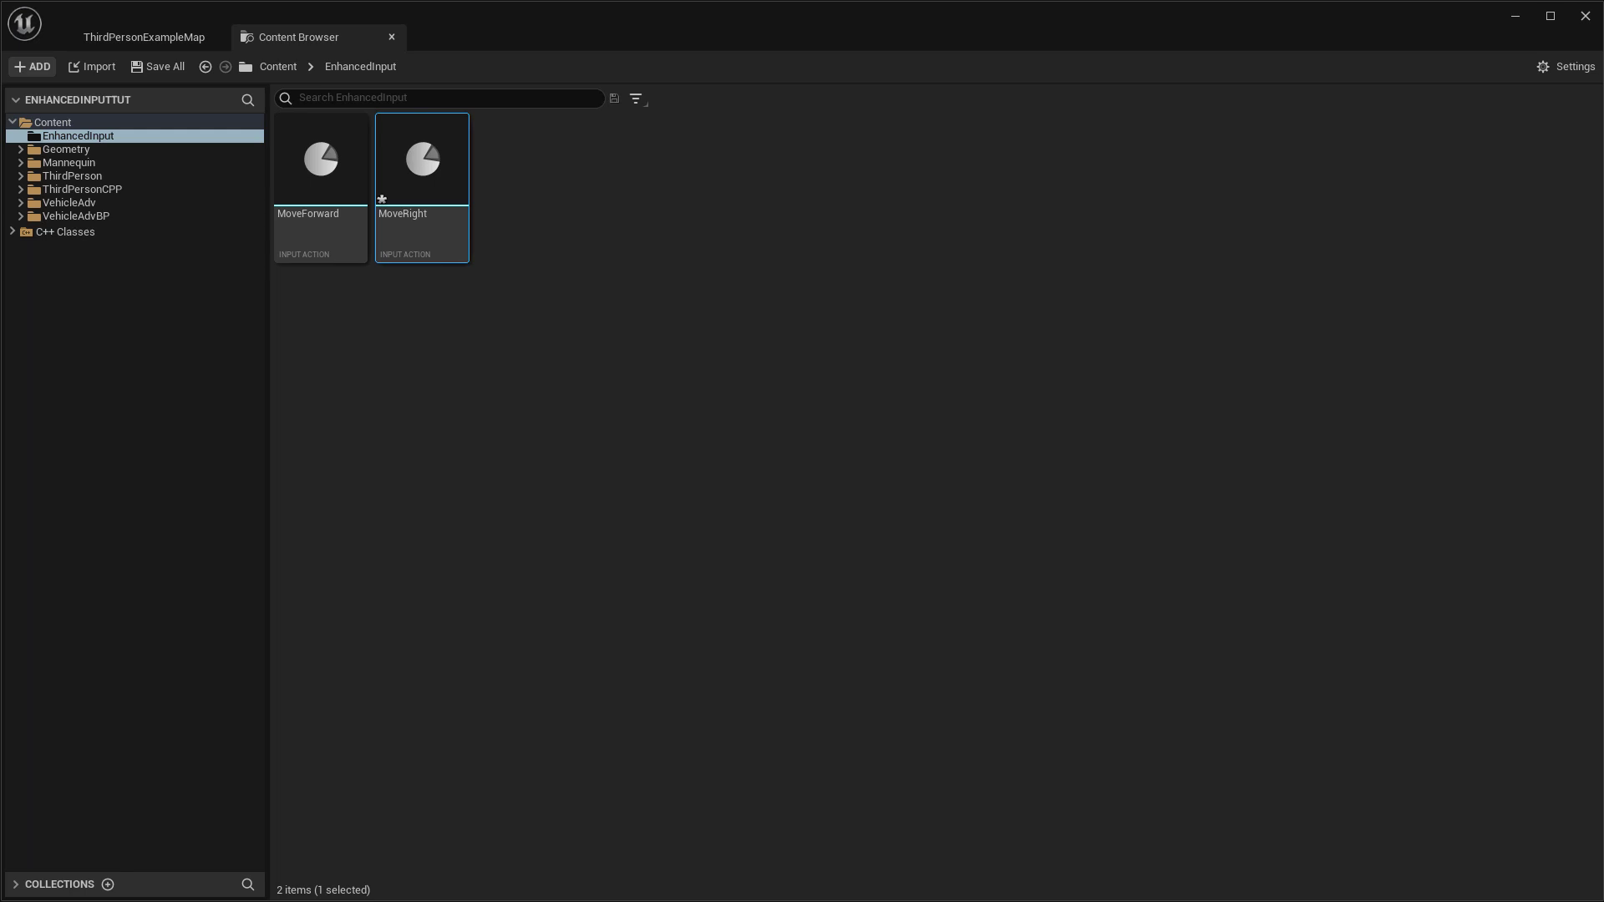
- Save the MoveRight input action with Ctrl+S and deselect it
{"action": "left_click", "coordinate": [377, 161]}
{"action": "right_click", "coordinate": [422, 160]}
{"action": "left_click", "coordinate": [510, 264]}
{"action": "key", "text": "ctrl+s"}
{"action": "left_click", "coordinate": [688, 334]}
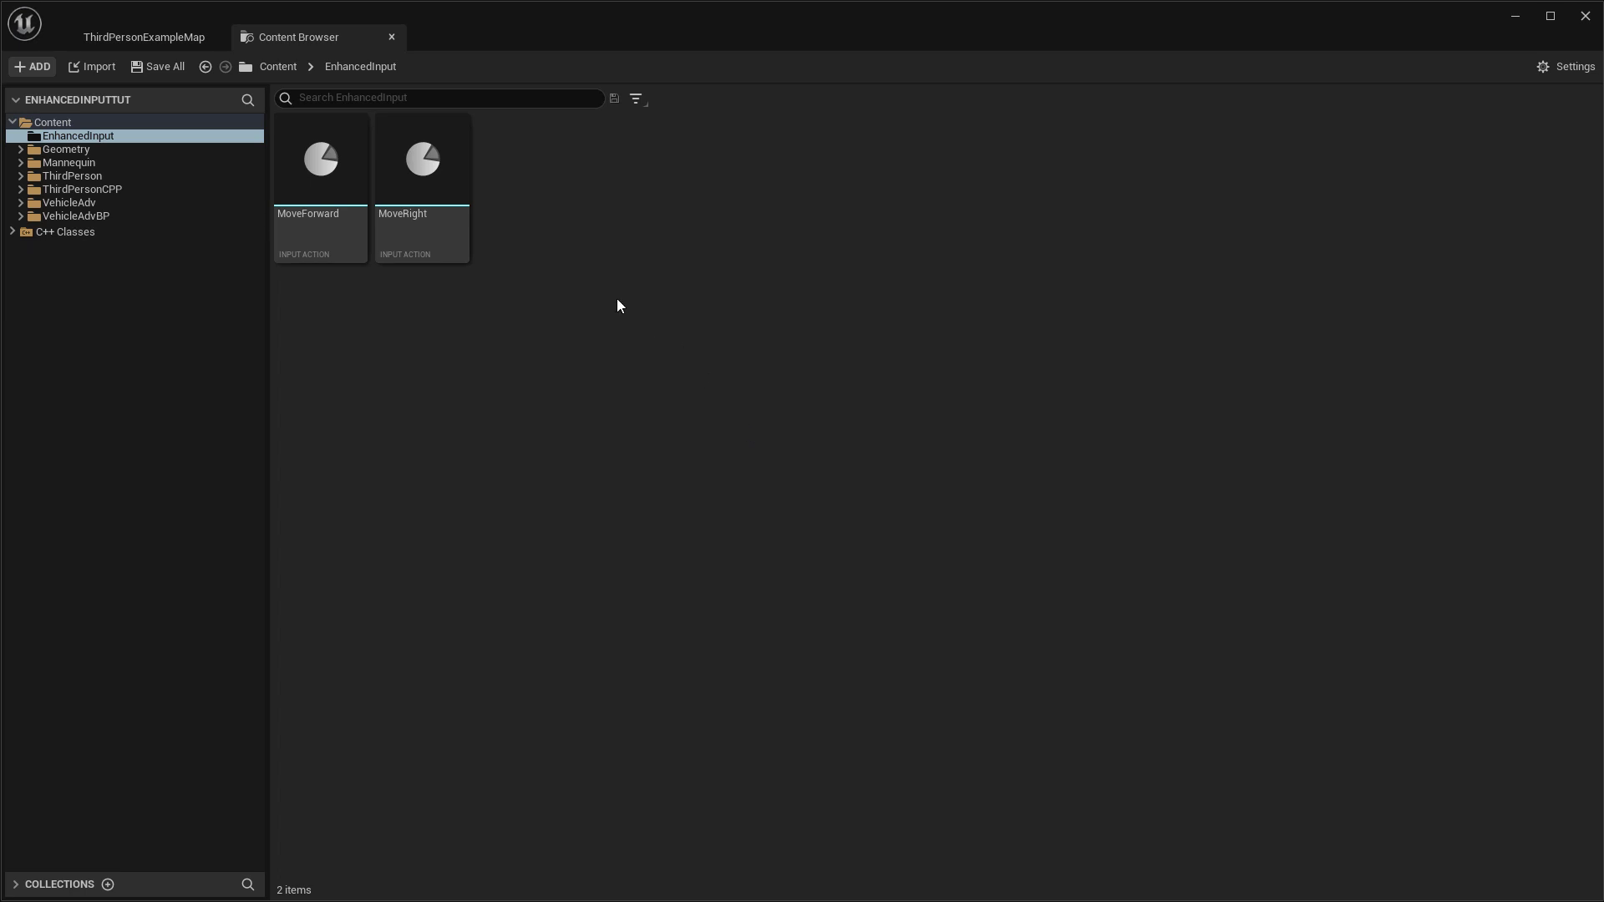
- Create the DefaultWalk input mapping context with MoveForward and MoveRight mappings
{"action": "right_click", "coordinate": [518, 208]}
{"action": "mouse_move", "coordinate": [623, 588]}
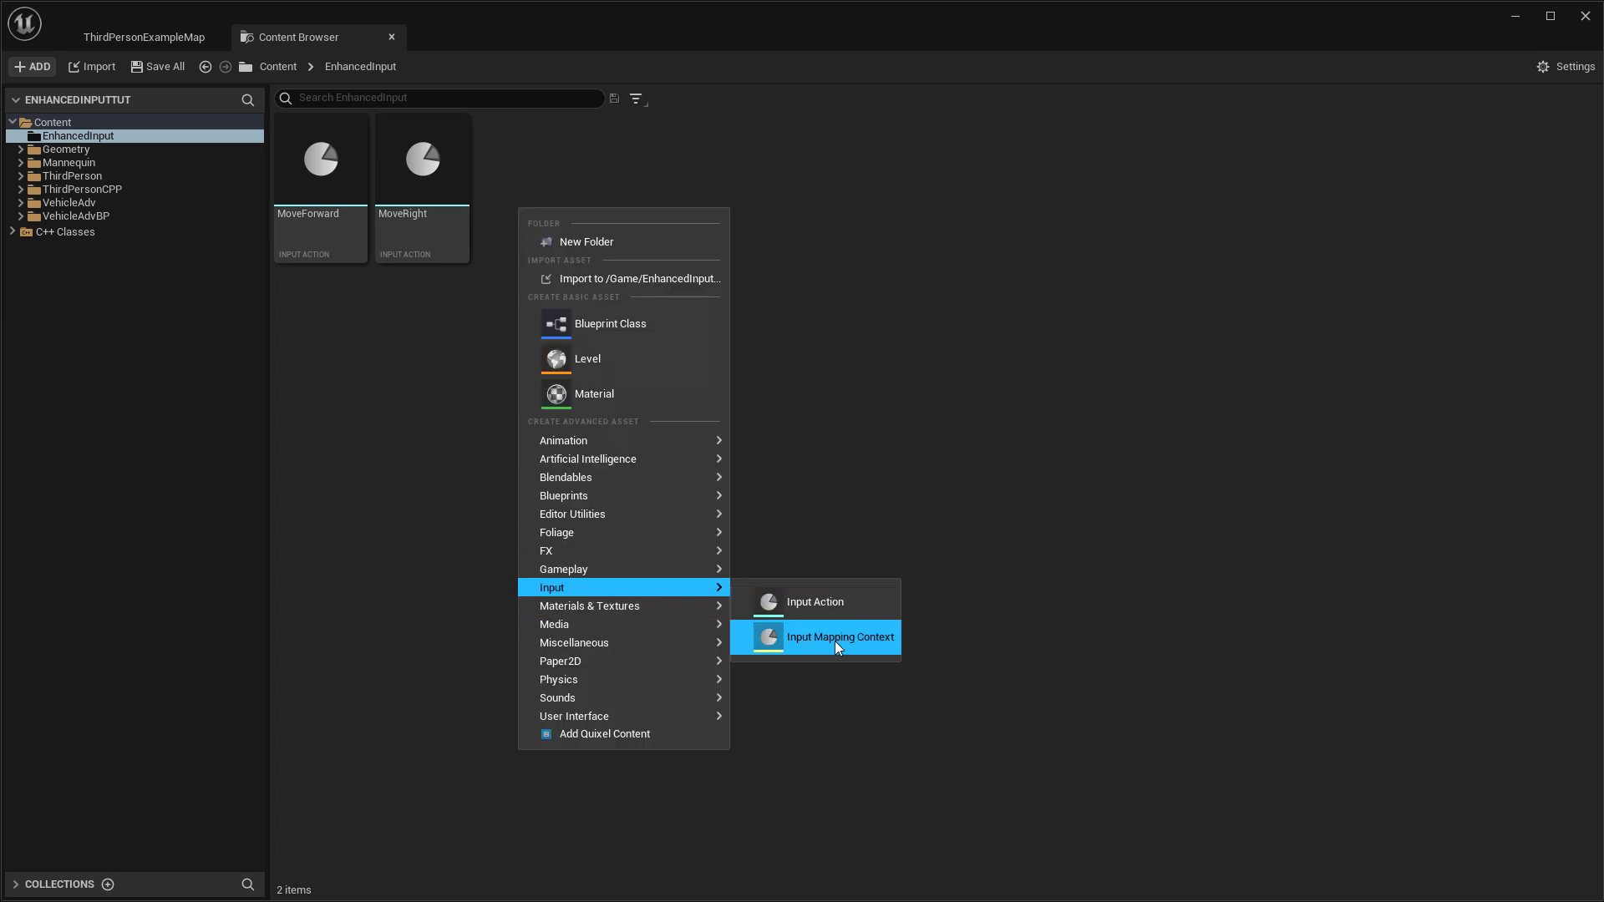
{"action": "left_click", "coordinate": [836, 637]}
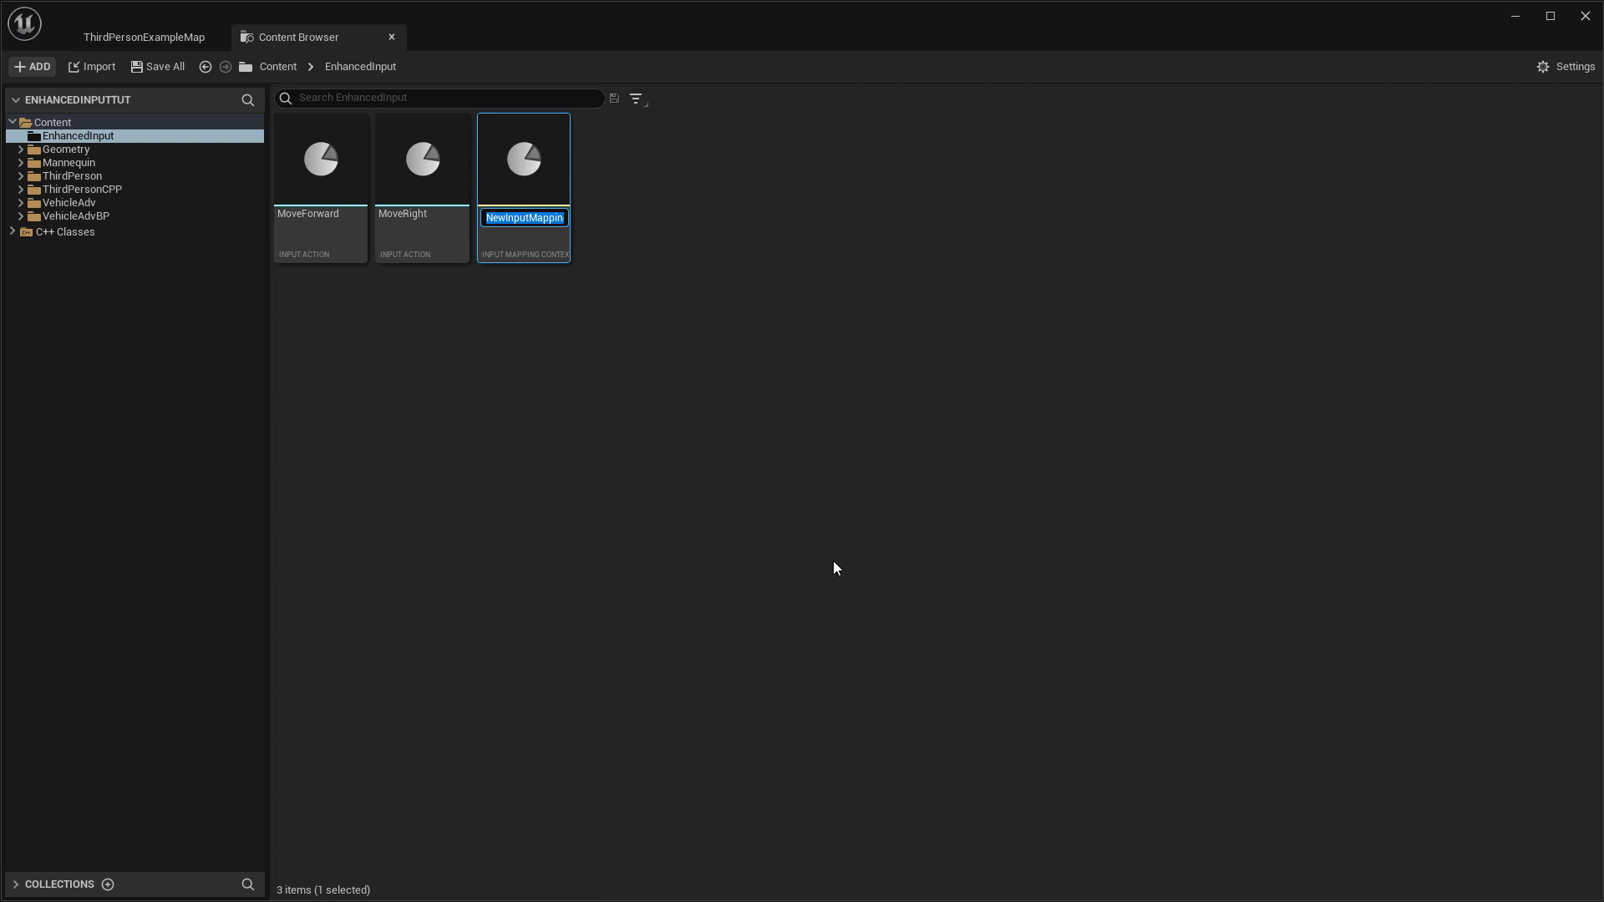
{"action": "type", "text": "DefaultWalk"}
{"action": "key", "text": "Return"}
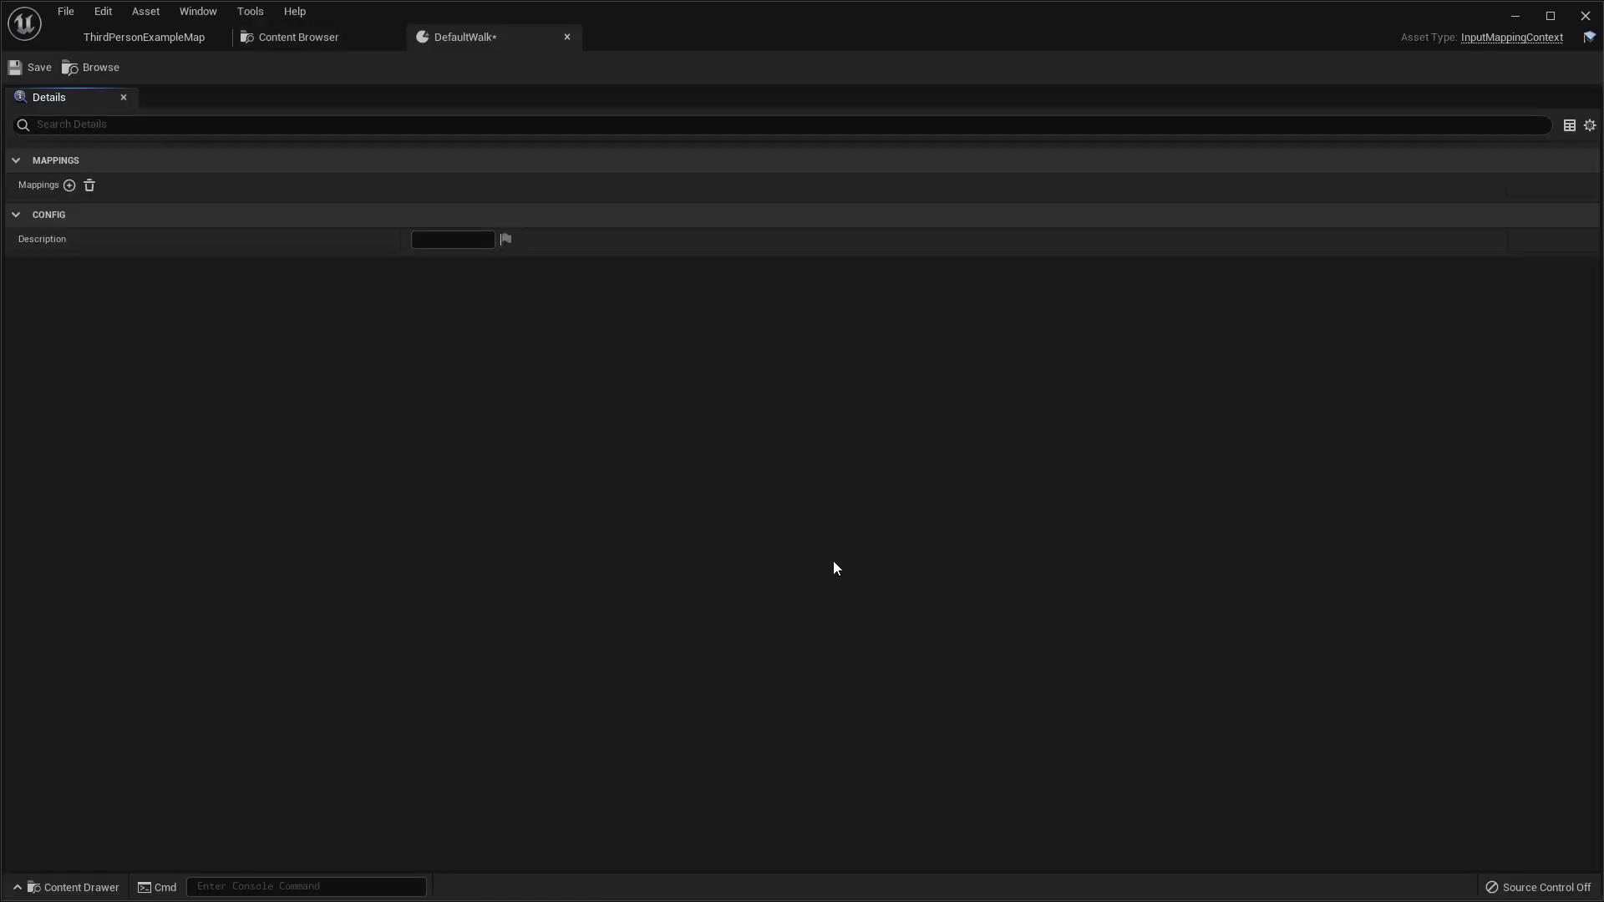
{"action": "left_click", "coordinate": [70, 184]}
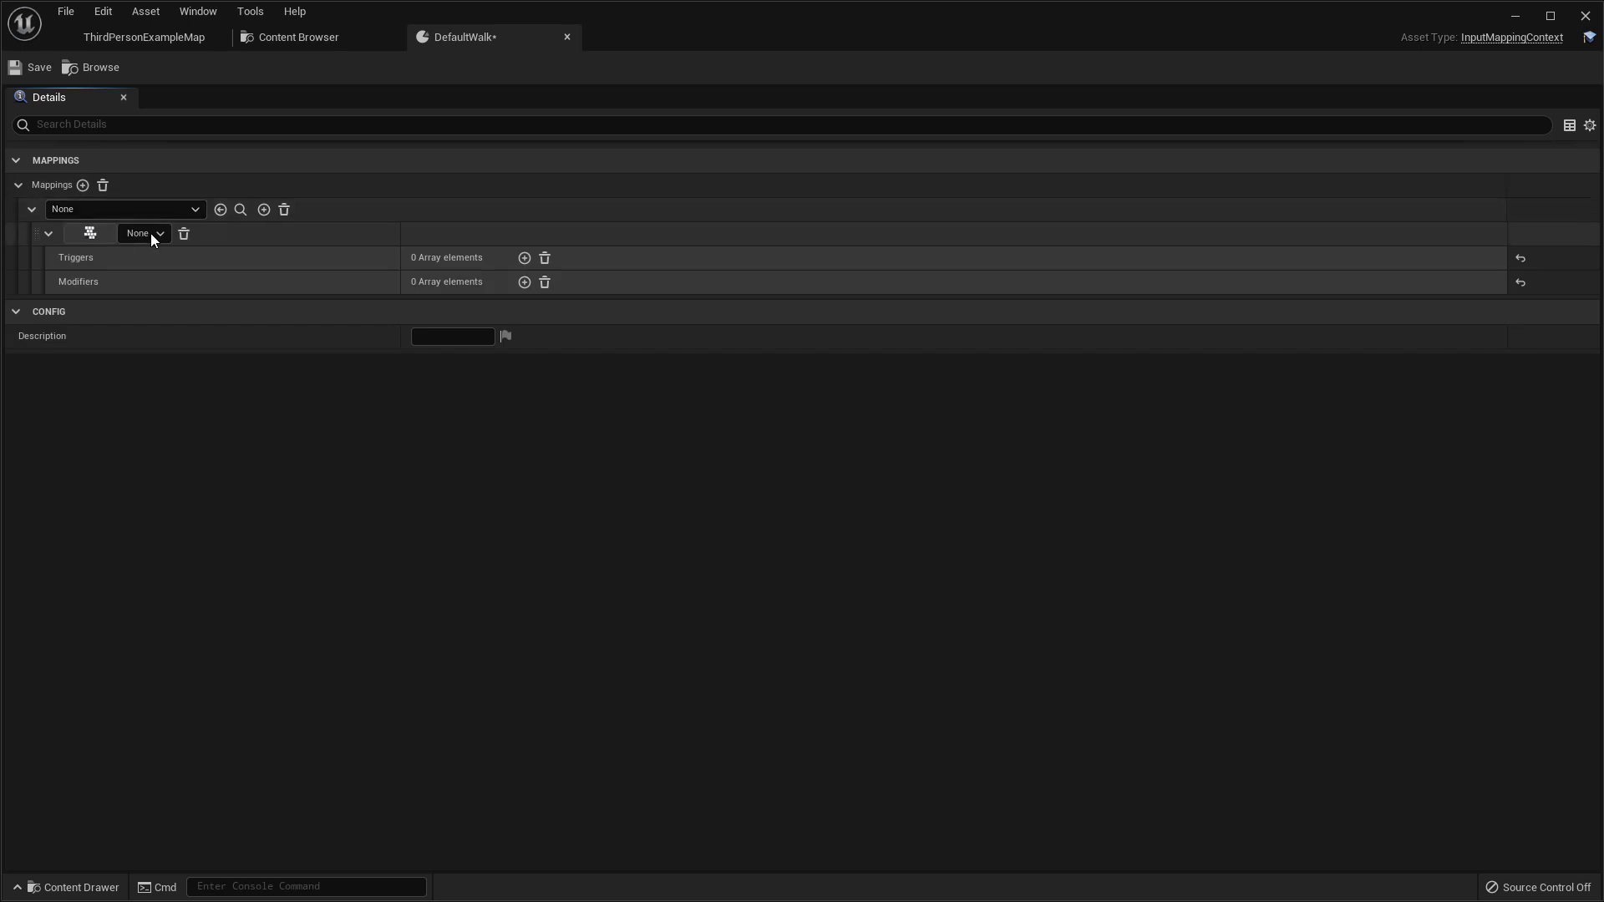
{"action": "left_click", "coordinate": [151, 209]}
{"action": "left_click", "coordinate": [125, 394]}
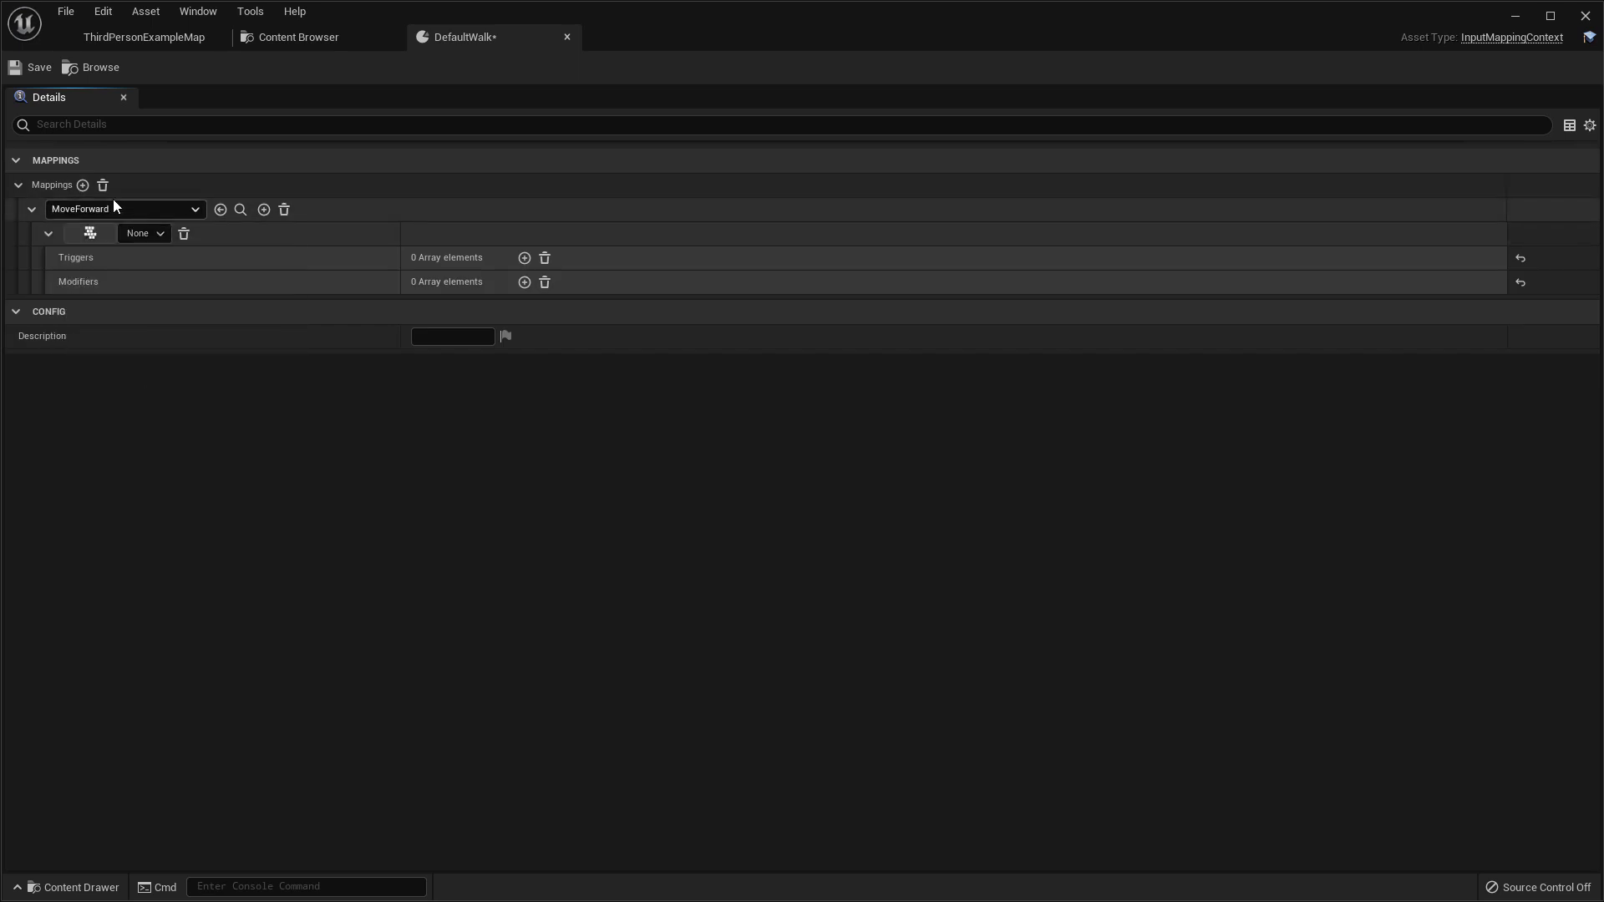
{"action": "left_click", "coordinate": [83, 186]}
{"action": "left_click", "coordinate": [122, 256]}
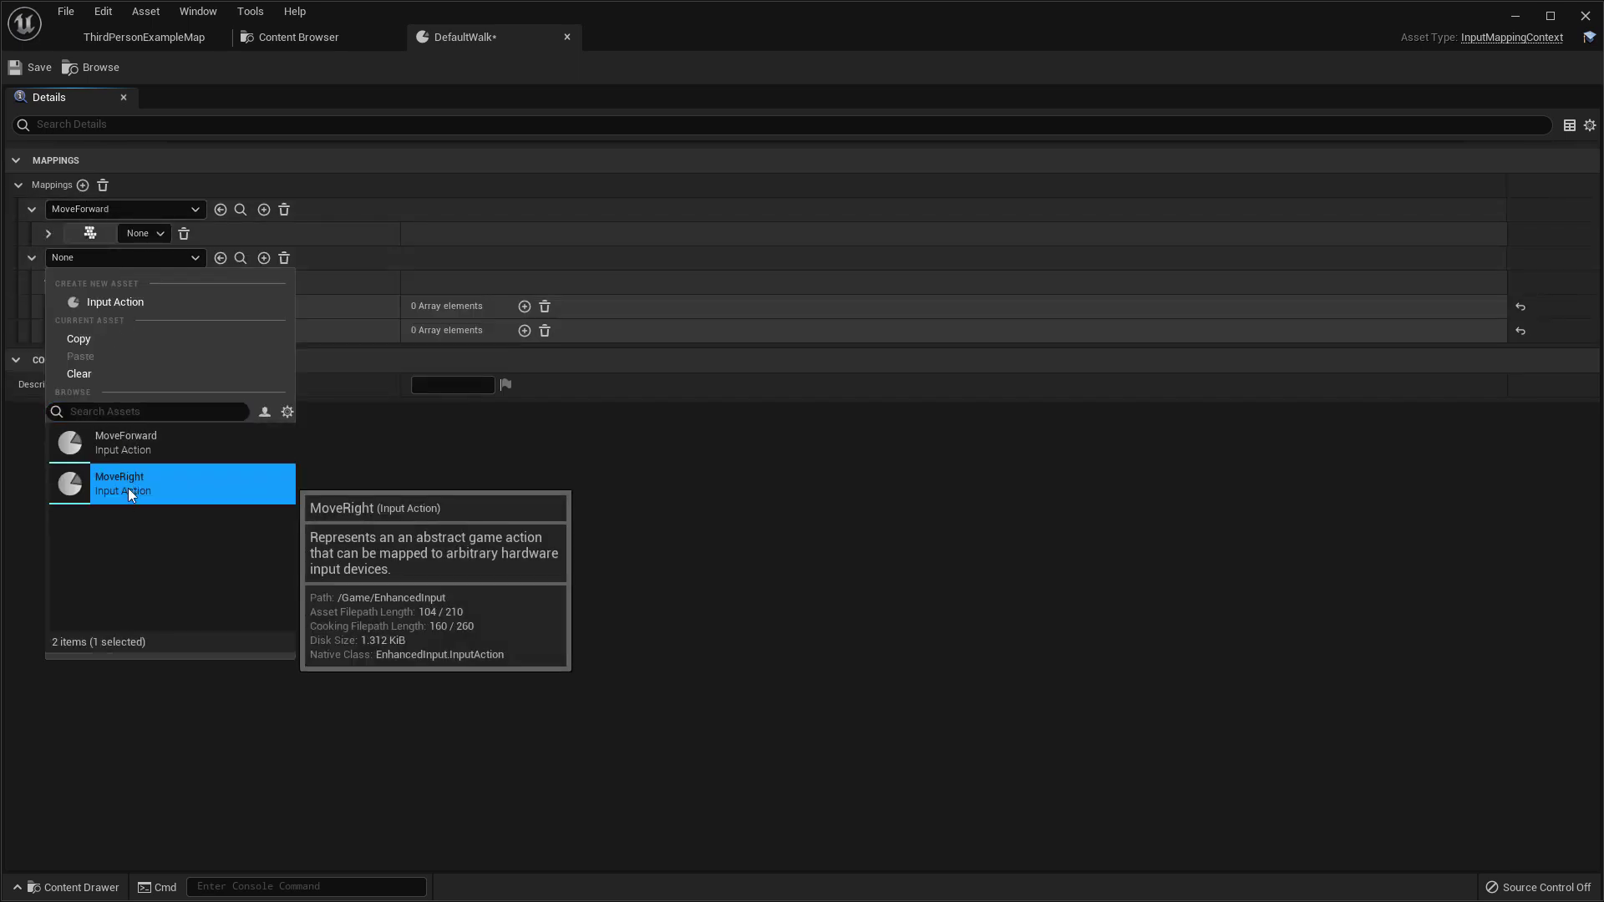
{"action": "left_click", "coordinate": [127, 488]}
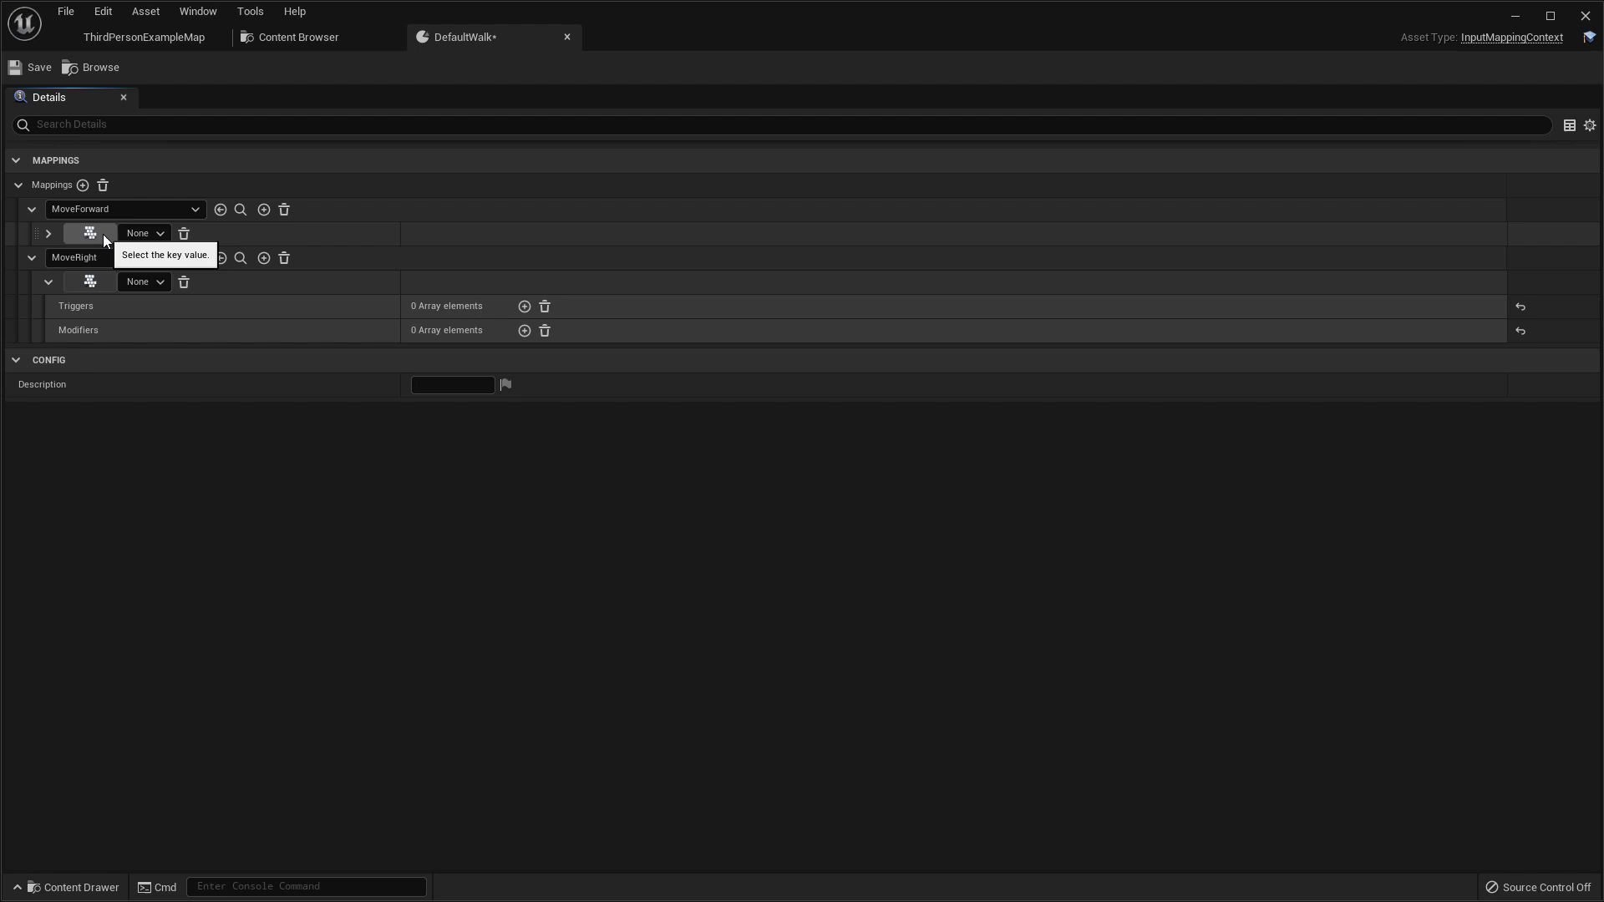
- Bind MoveForward to W and to S with a Negate modifier
{"action": "left_click", "coordinate": [90, 233]}
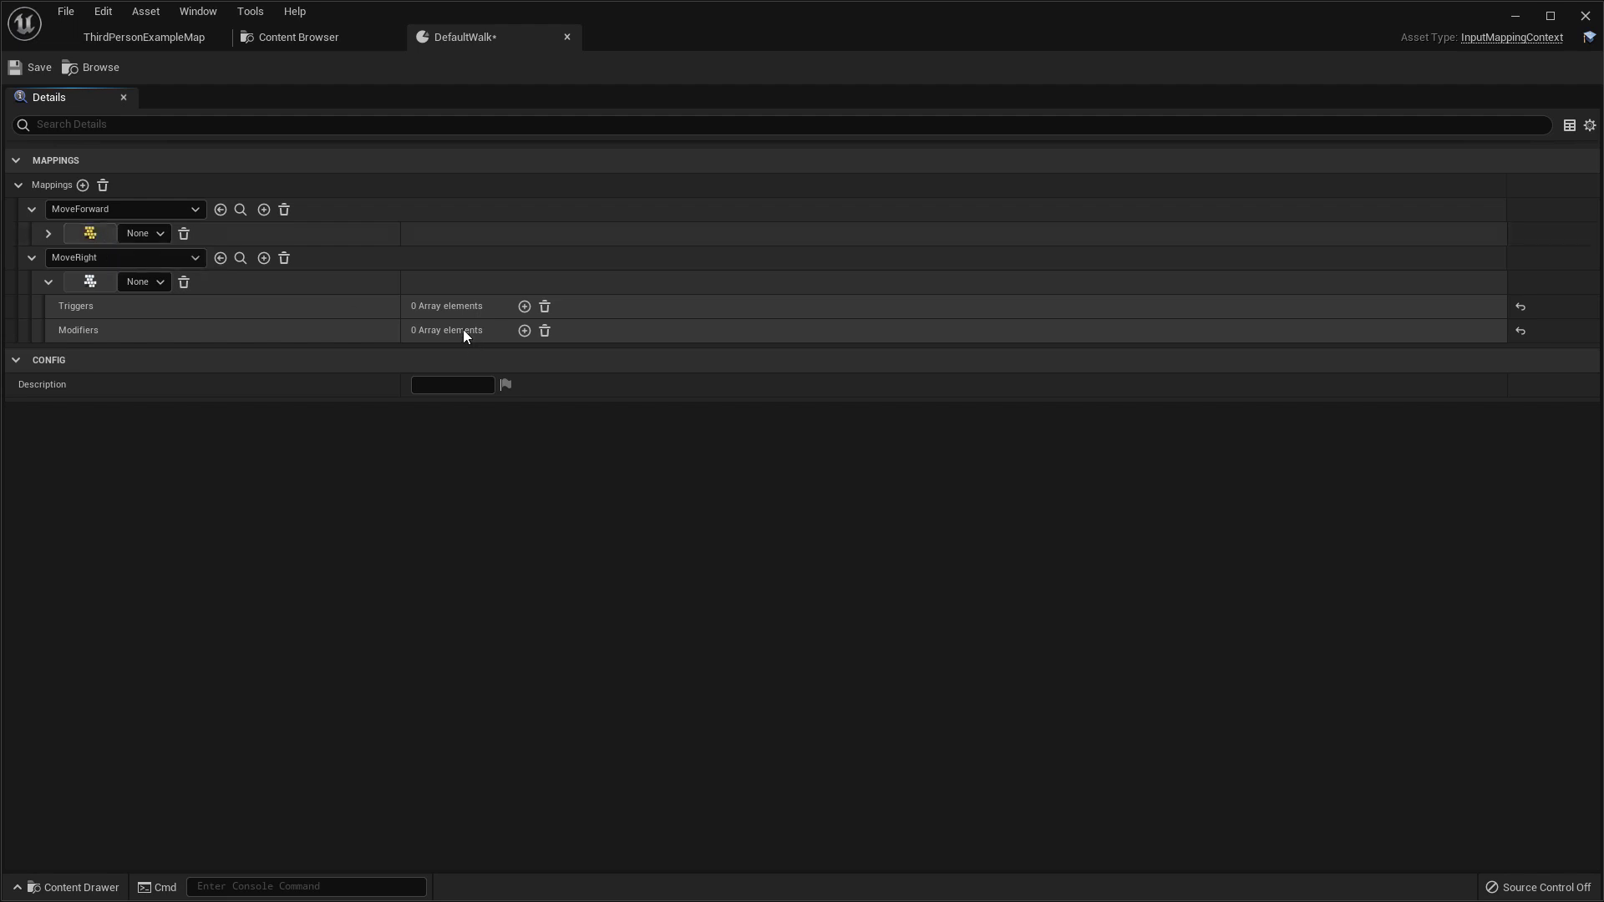
{"action": "type", "text": "W"}
{"action": "key", "text": "w"}
{"action": "left_click", "coordinate": [48, 234]}
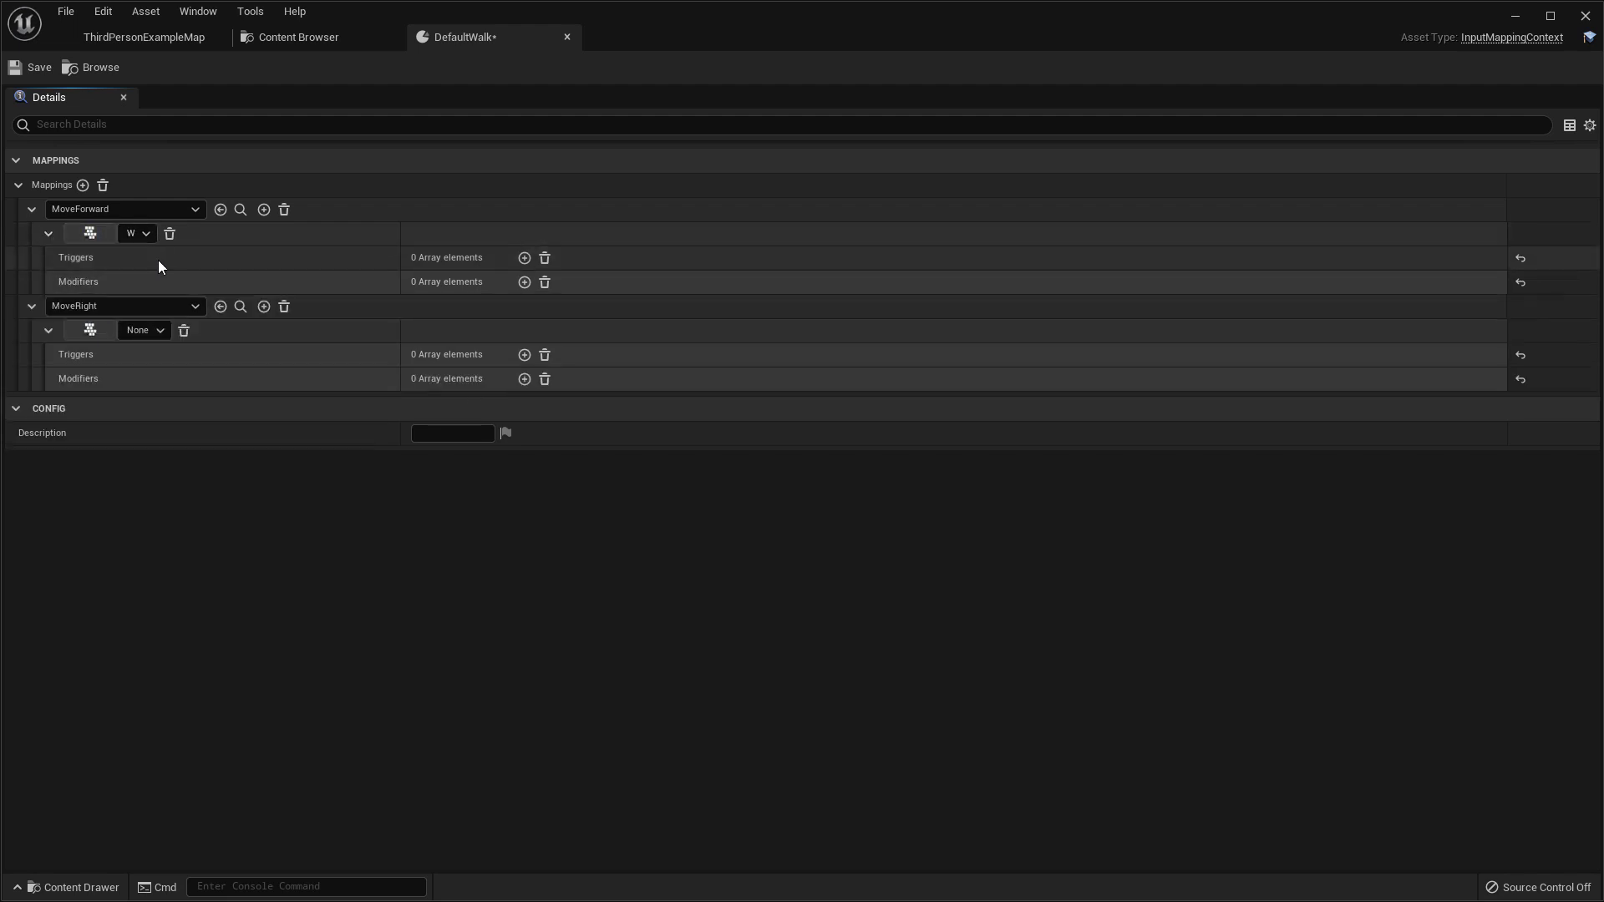
{"action": "left_click", "coordinate": [48, 234]}
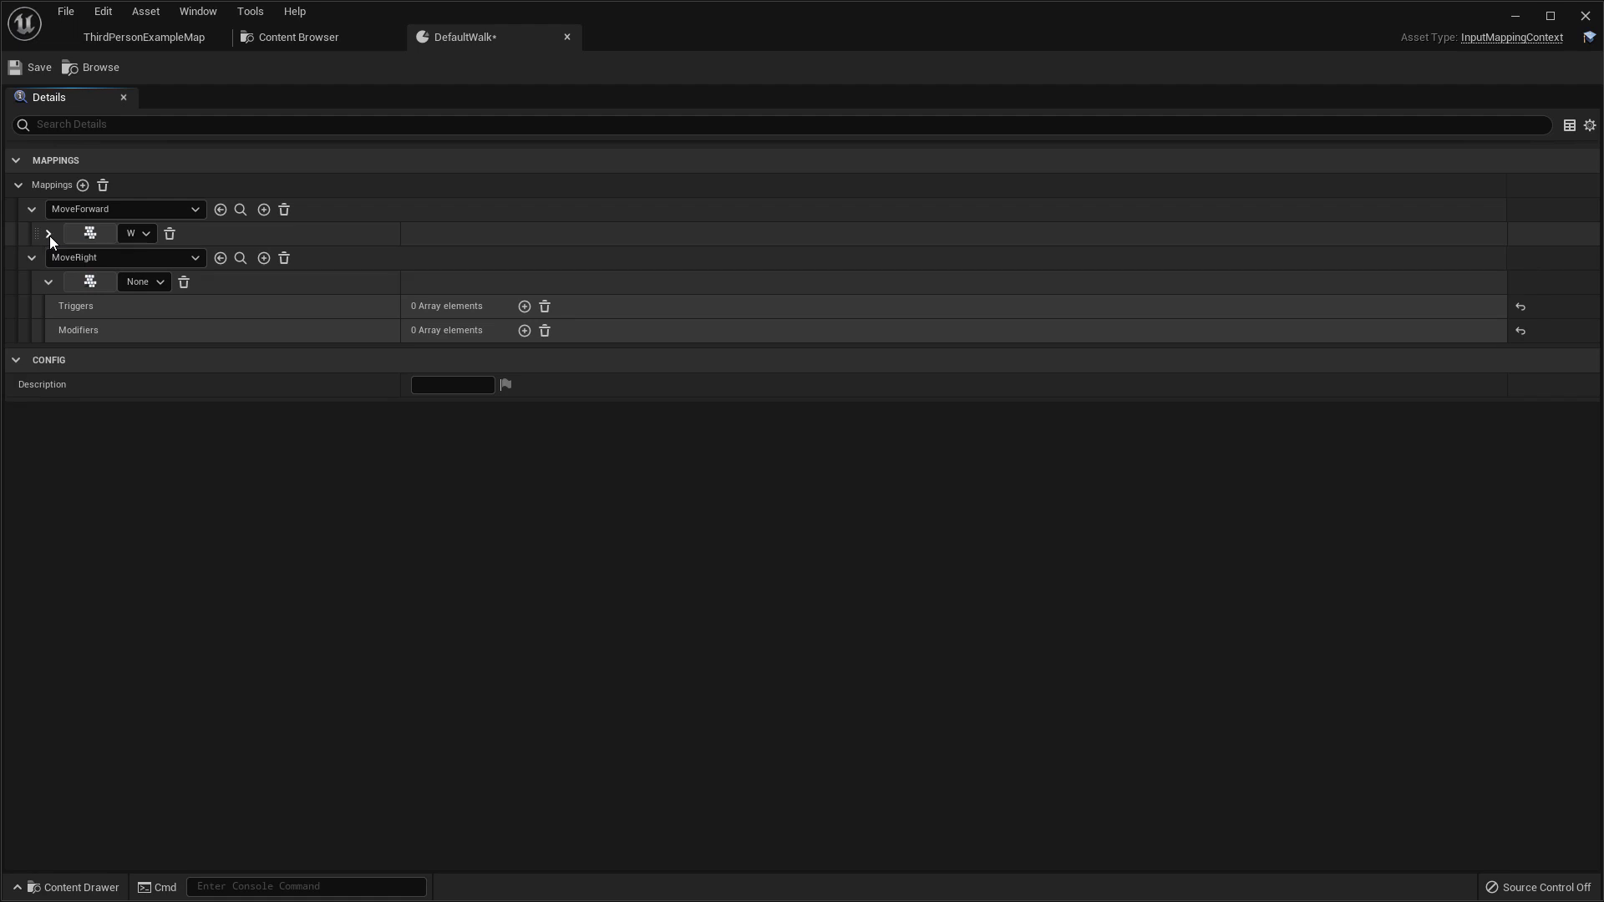
{"action": "left_click", "coordinate": [264, 210]}
{"action": "left_click", "coordinate": [90, 257]}
{"action": "key", "text": "s"}
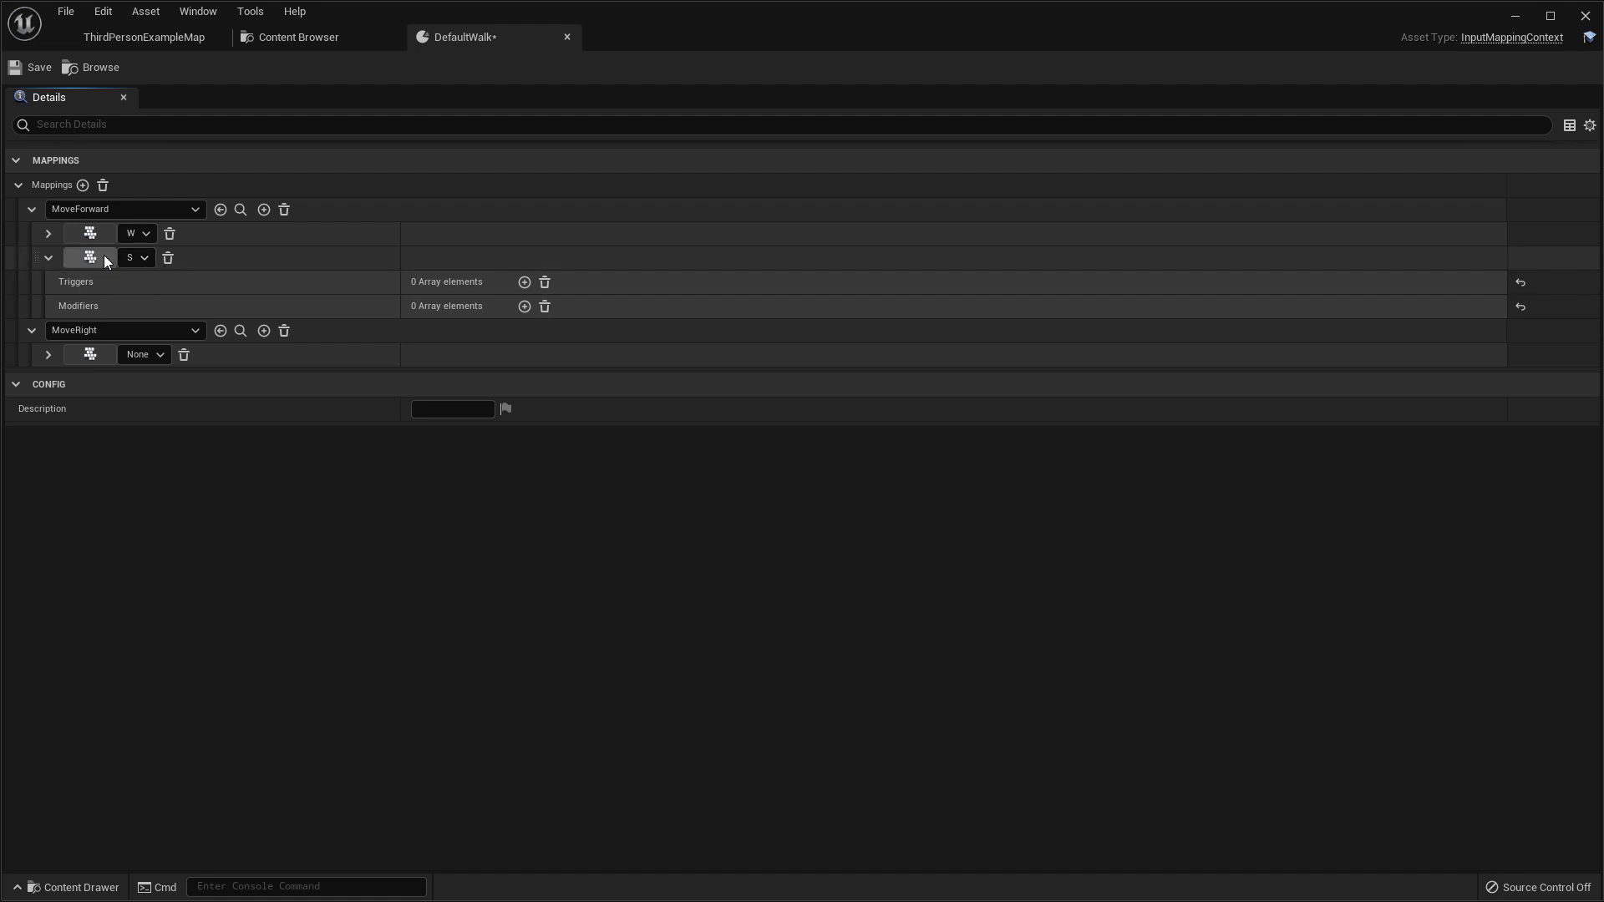
{"action": "left_click", "coordinate": [525, 306]}
{"action": "left_click", "coordinate": [506, 330]}
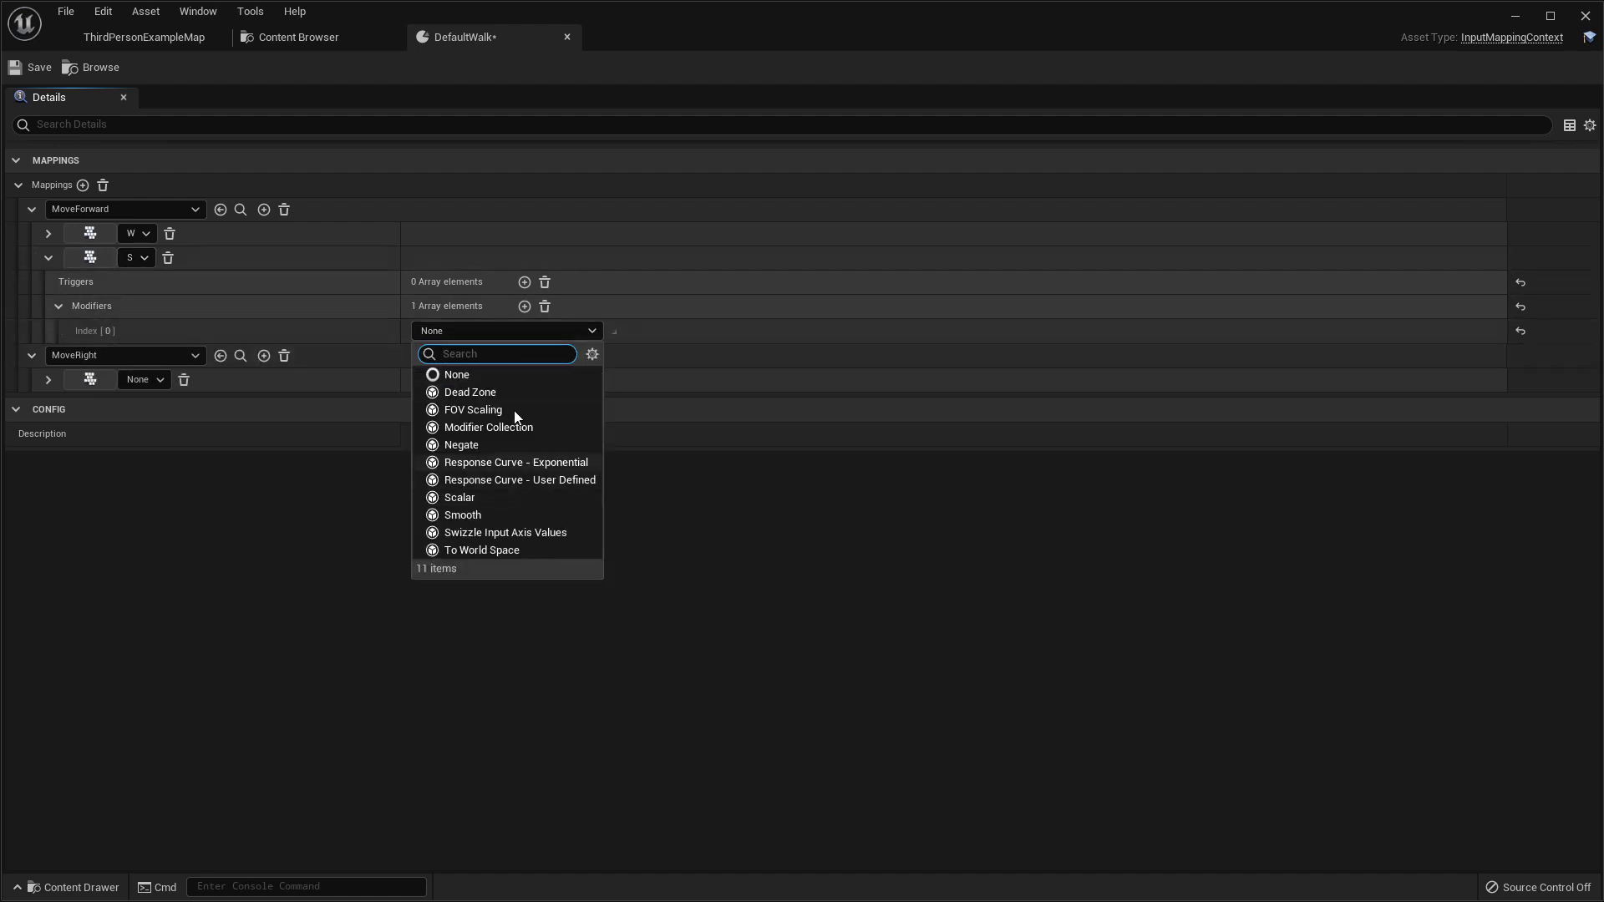
{"action": "left_click", "coordinate": [491, 446]}
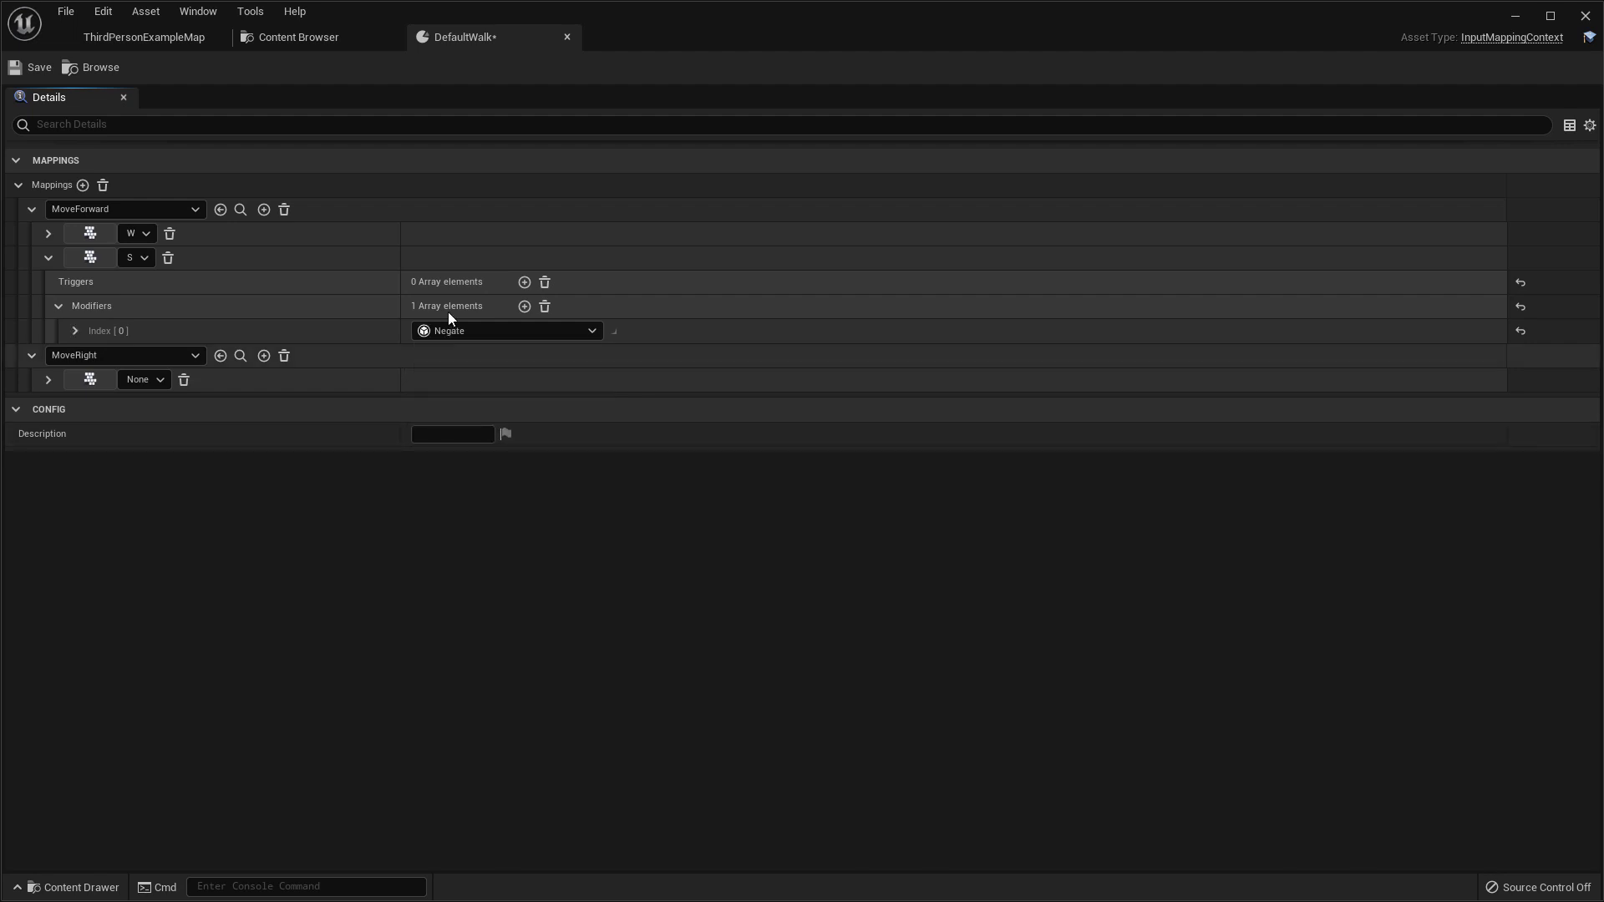
{"action": "left_click", "coordinate": [57, 305]}
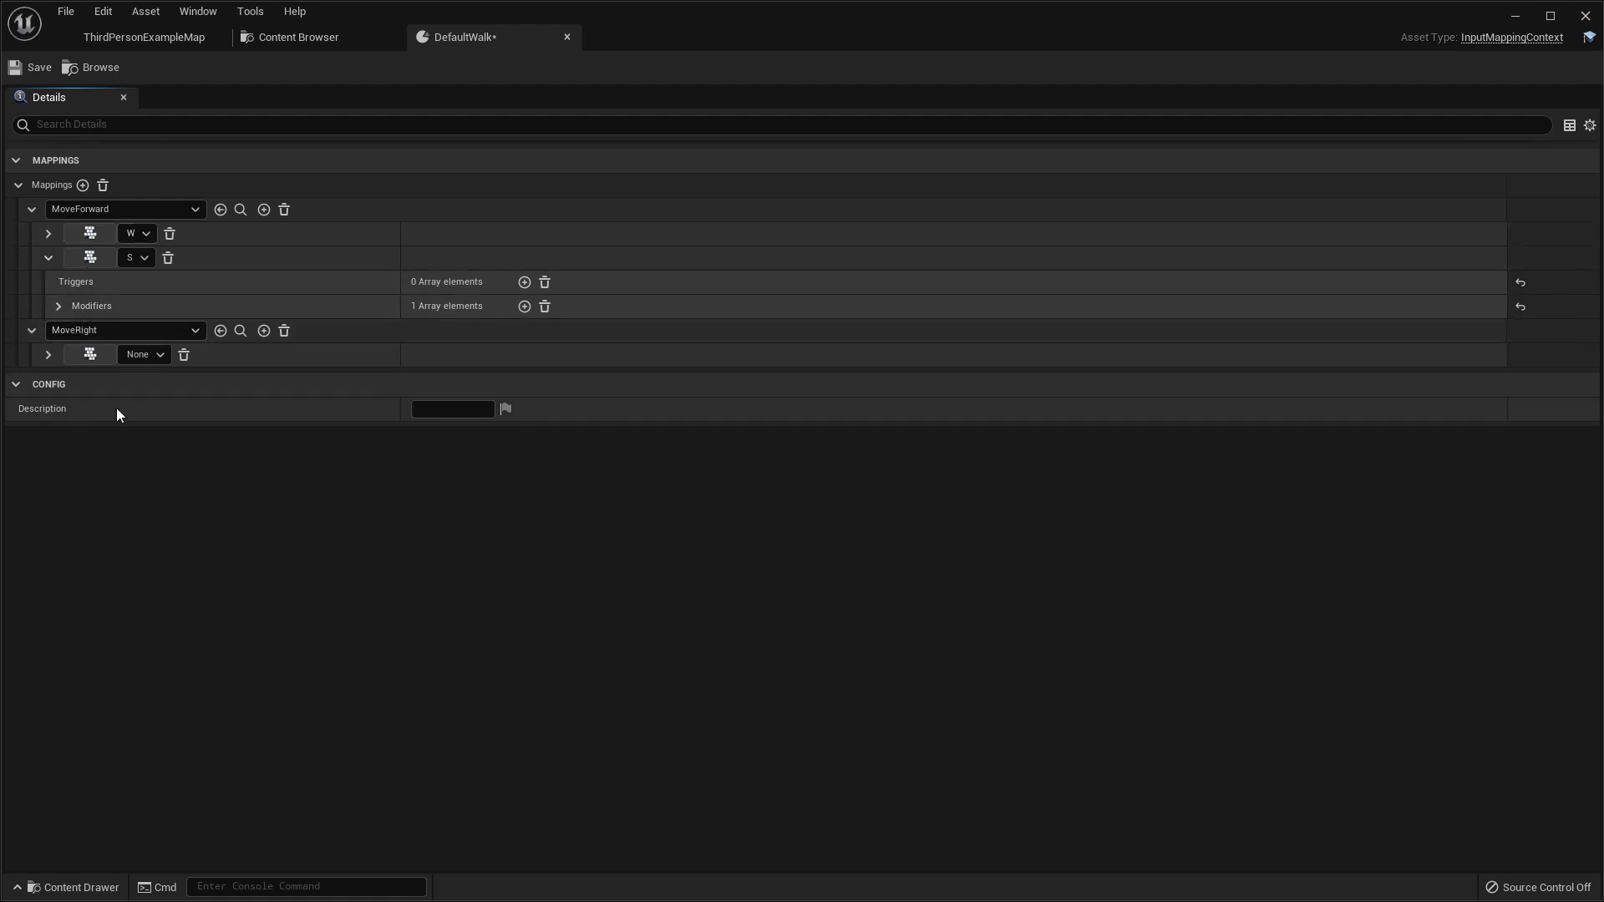
{"action": "left_click", "coordinate": [121, 359]}
{"action": "type", "text": "D"}
- Bind MoveRight to D and to A with a Negate modifier, then save DefaultWalk
{"action": "left_click", "coordinate": [89, 354]}
{"action": "key", "text": "d"}
{"action": "left_click", "coordinate": [48, 354]}
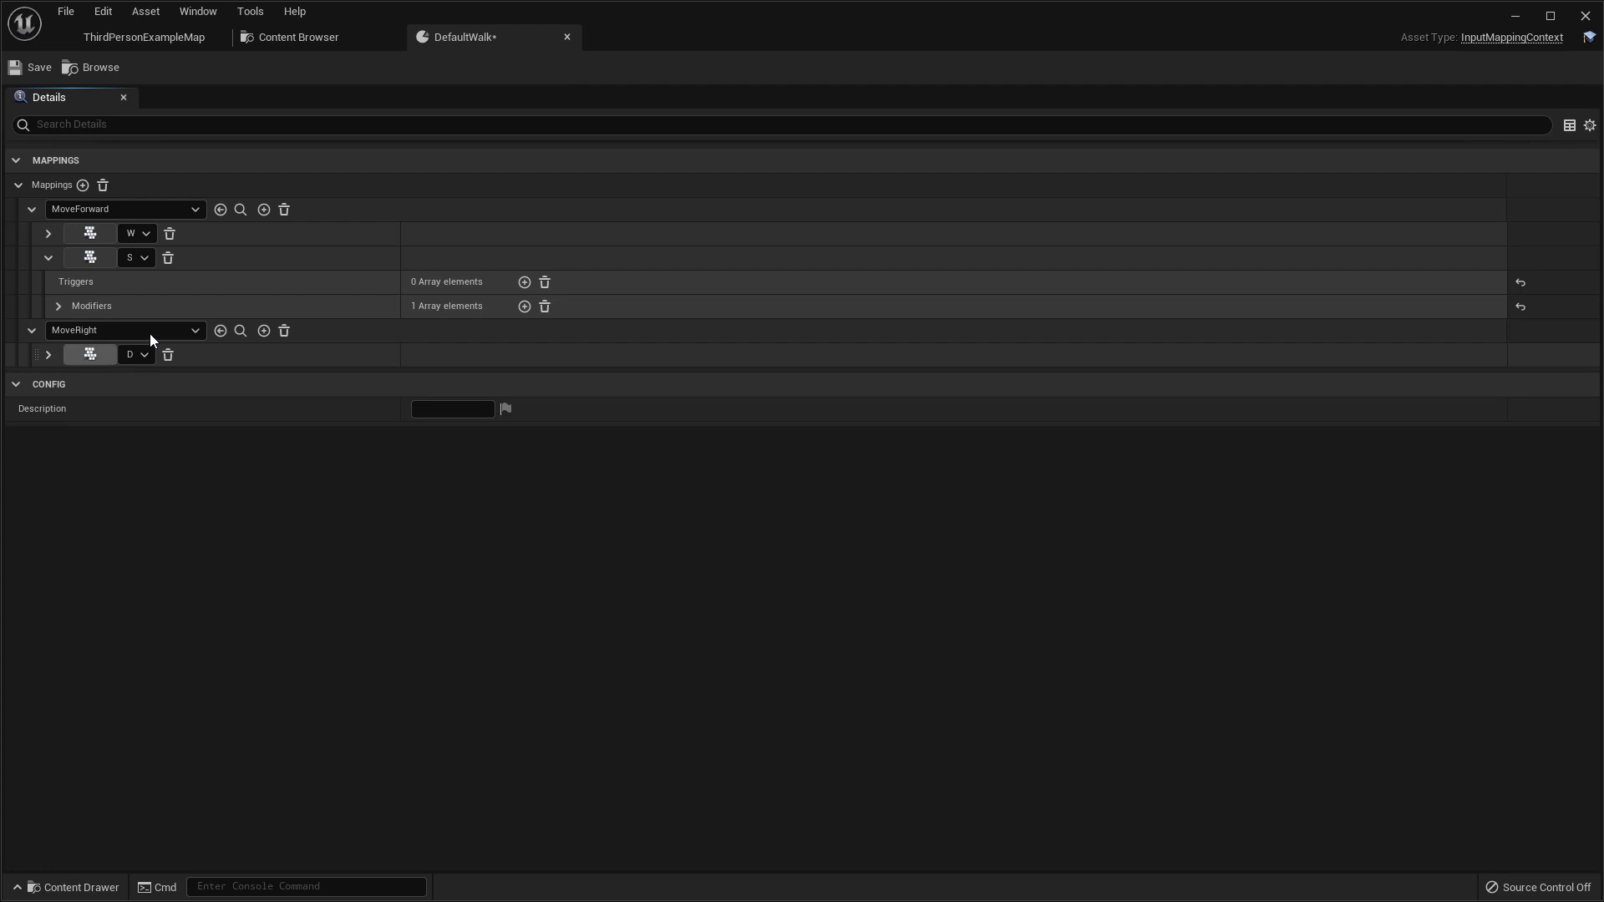
{"action": "left_click", "coordinate": [263, 331]}
{"action": "left_click", "coordinate": [88, 330]}
{"action": "key", "text": "a"}
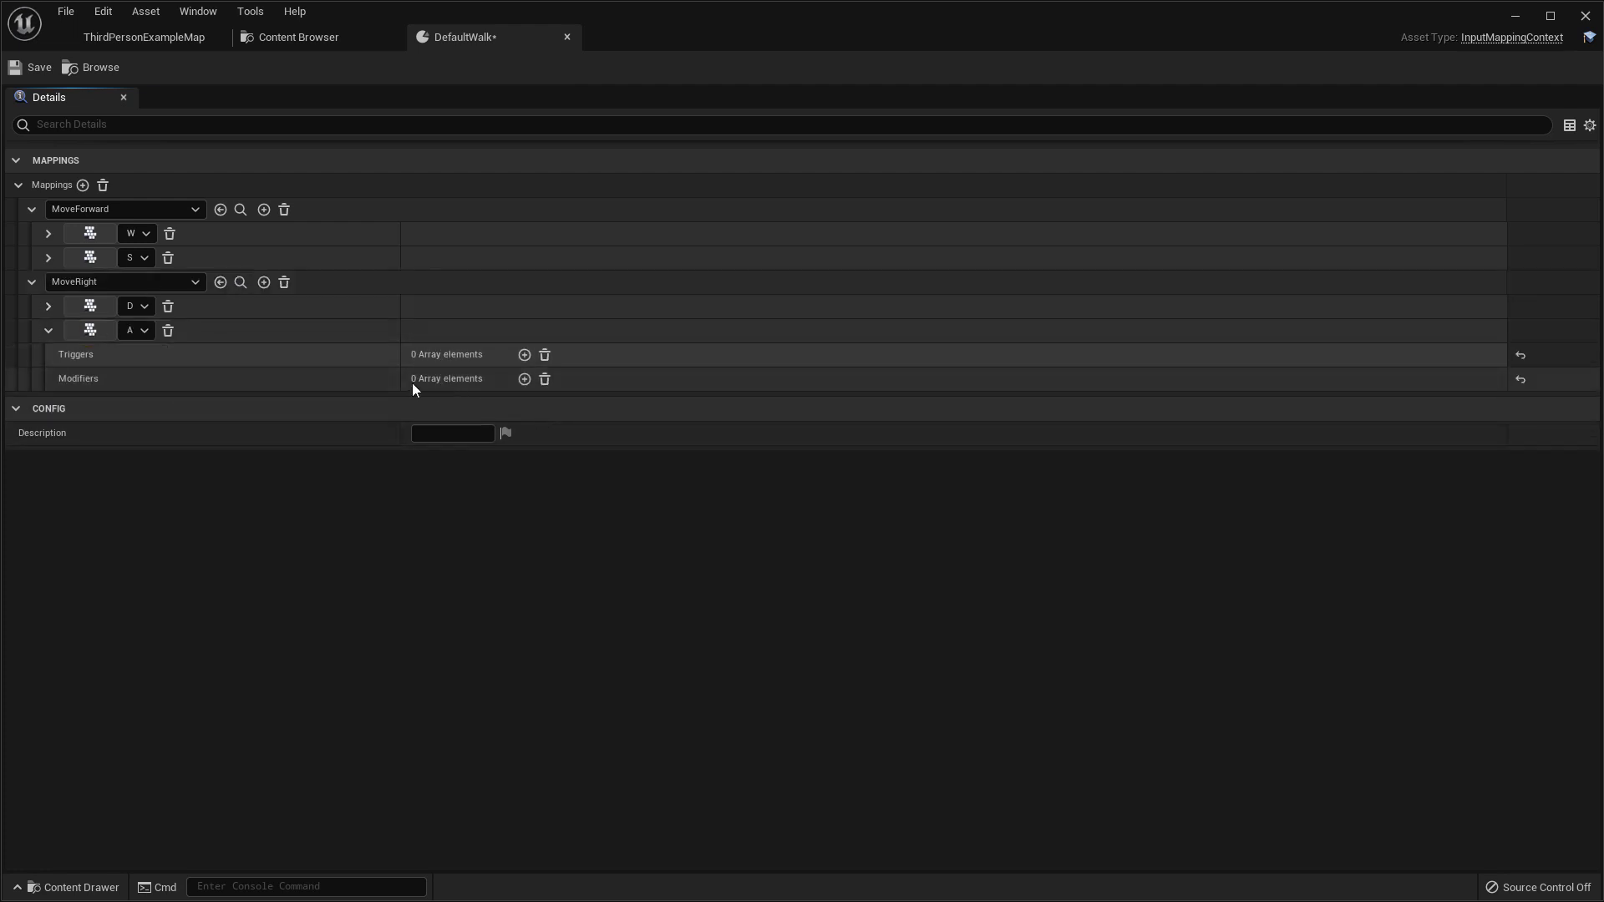
{"action": "left_click", "coordinate": [525, 379]}
{"action": "left_click", "coordinate": [497, 405]}
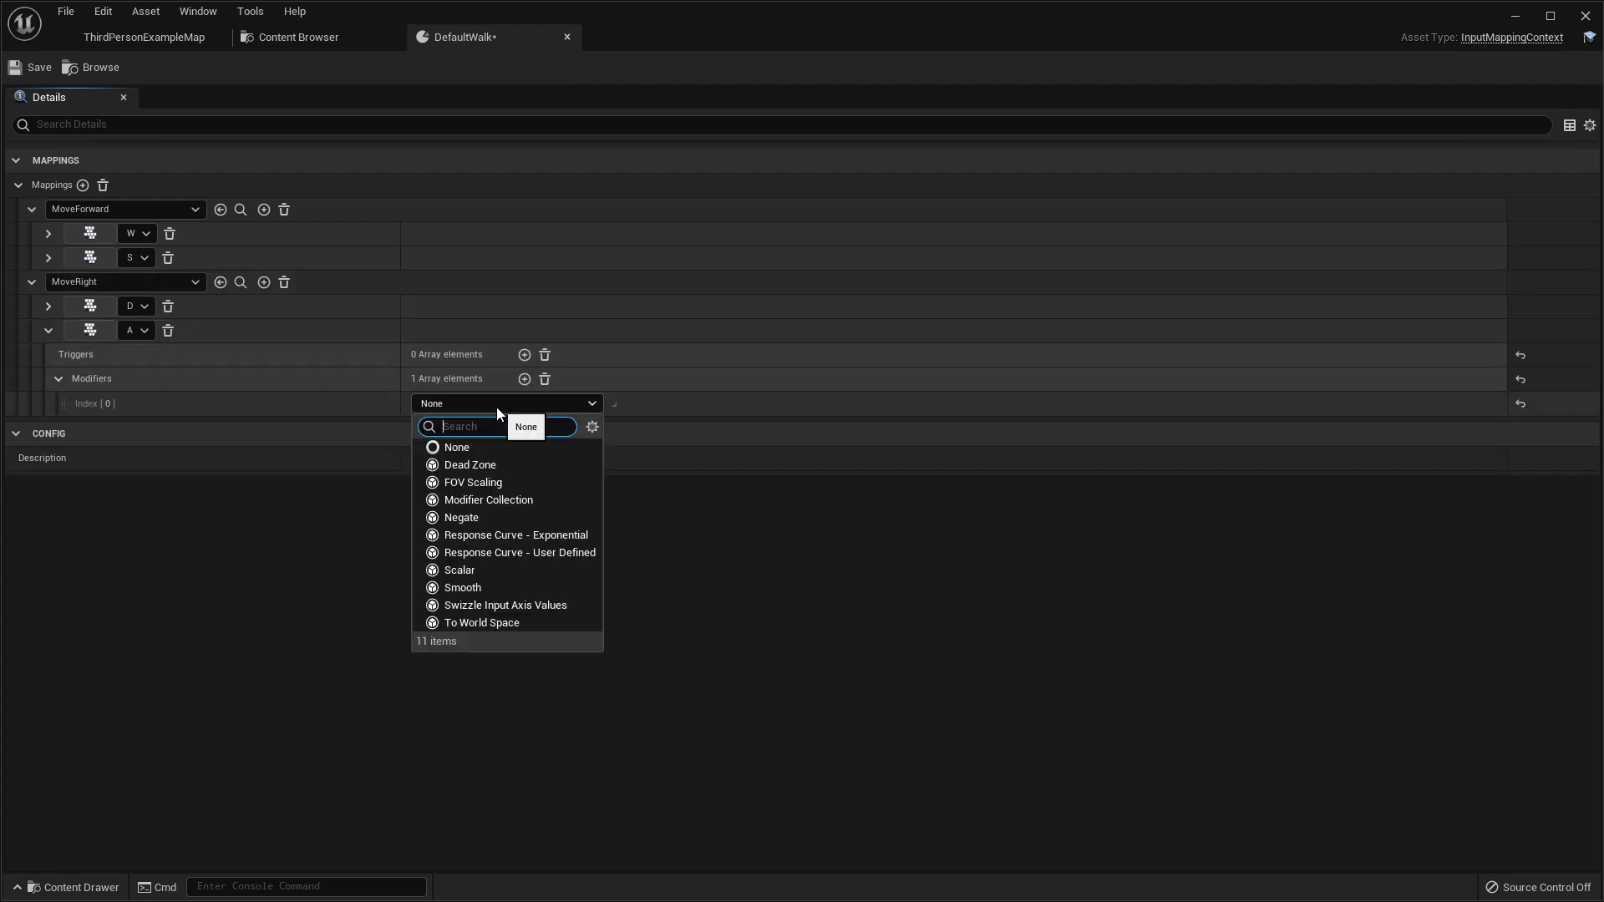
{"action": "left_click", "coordinate": [489, 517]}
{"action": "left_click", "coordinate": [47, 330]}
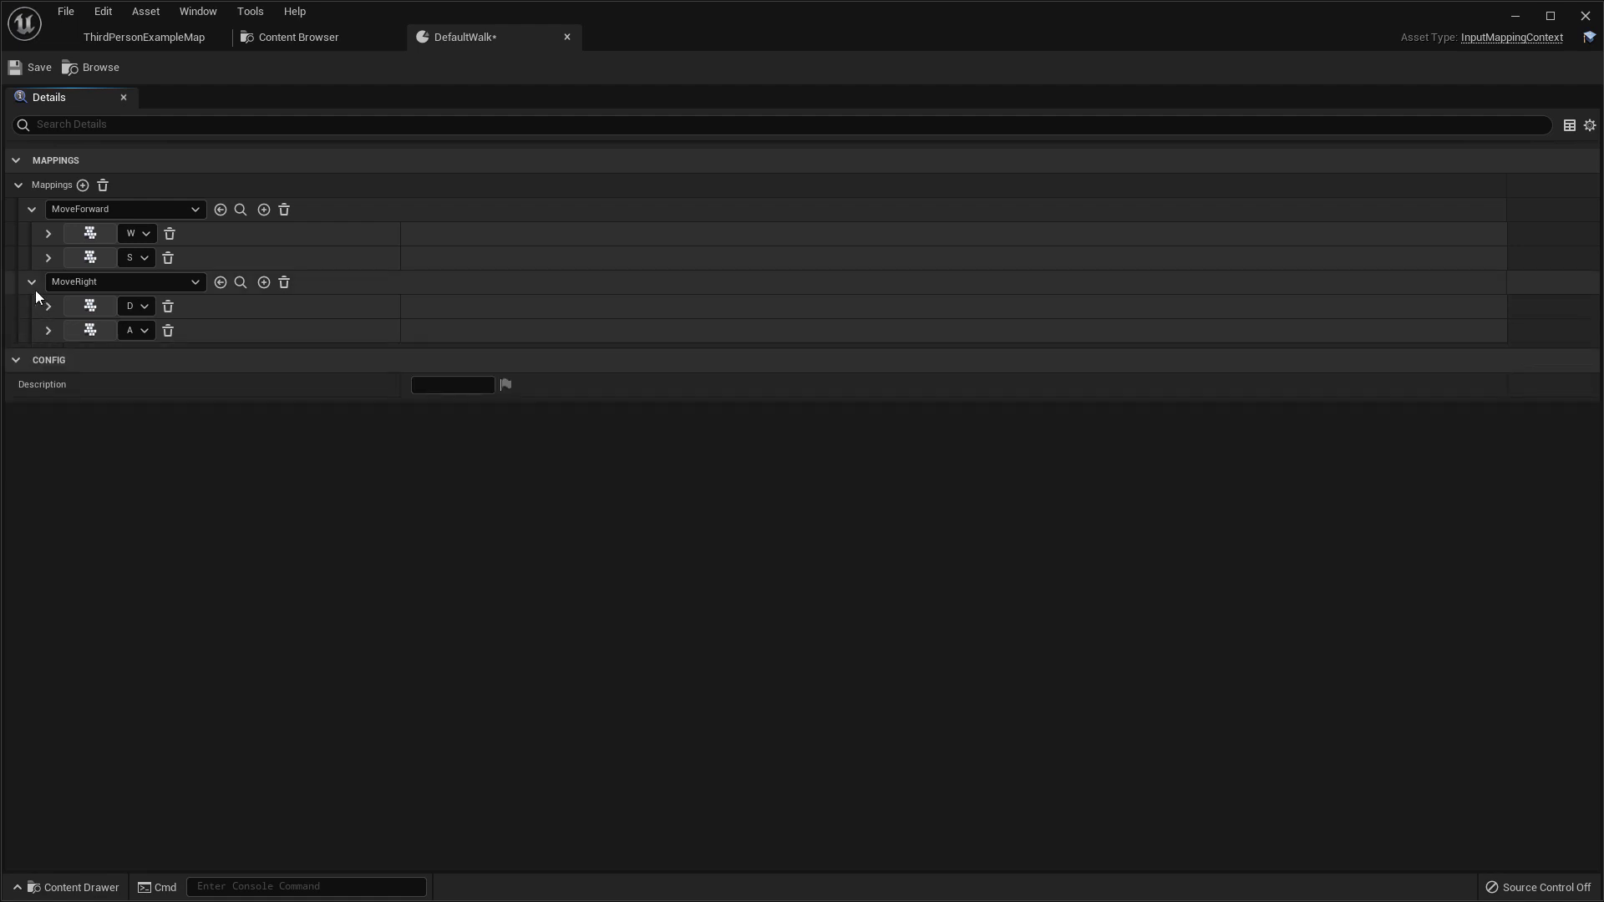
{"action": "left_click", "coordinate": [31, 210]}
{"action": "left_click", "coordinate": [31, 233]}
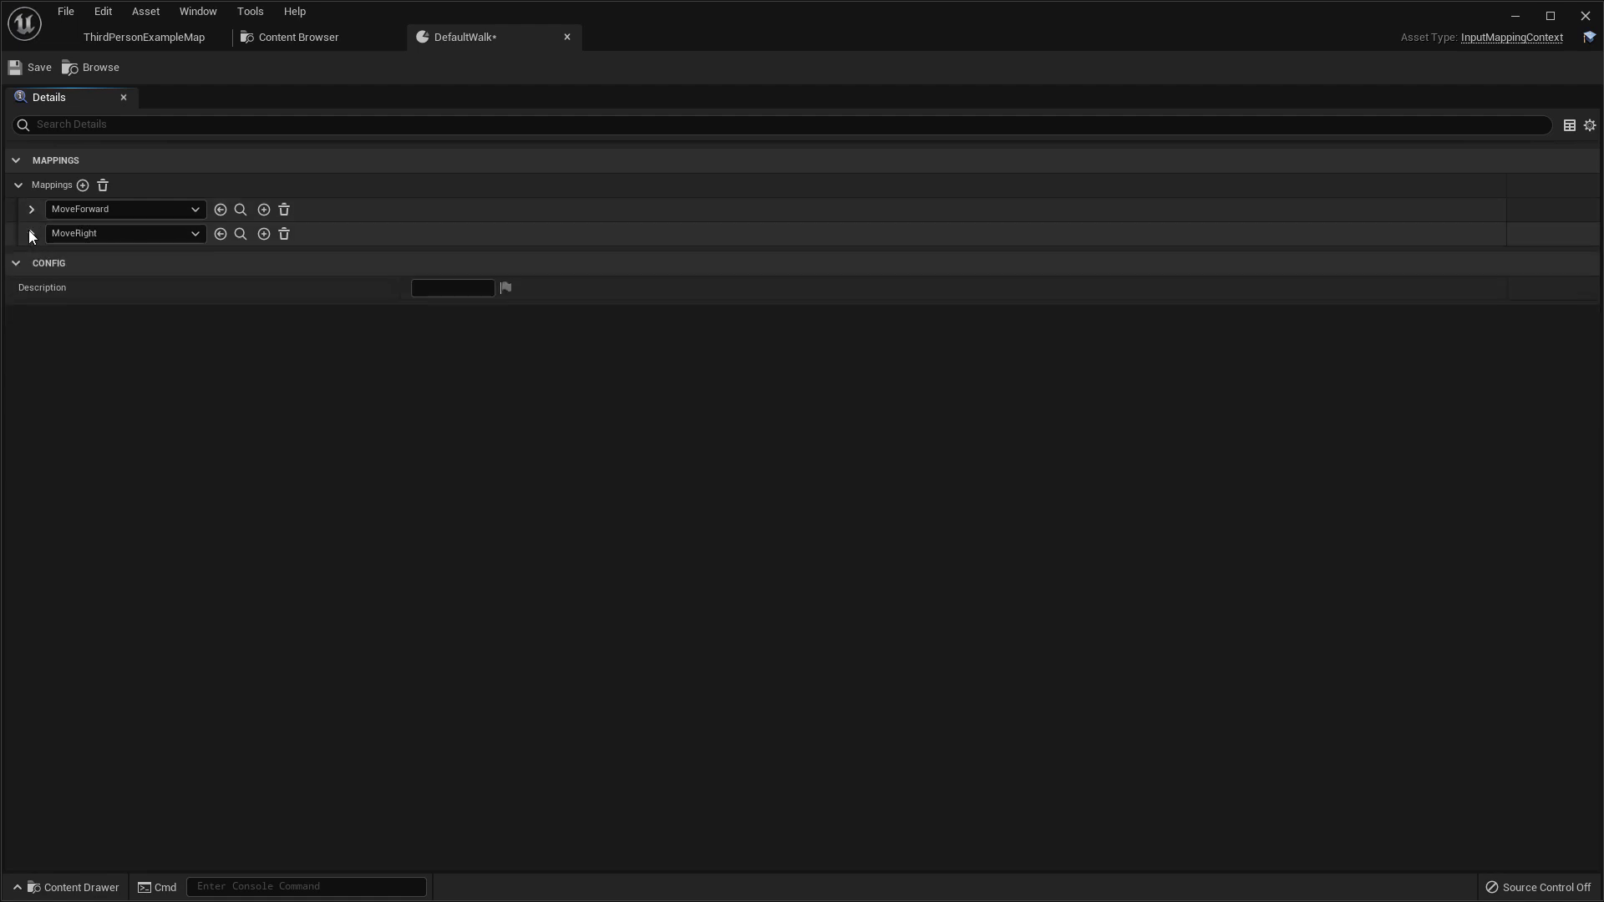
{"action": "left_click", "coordinate": [26, 69]}
- Close the DefaultWalk editor, deselect the asset, and switch to Rider
{"action": "left_click", "coordinate": [567, 39]}
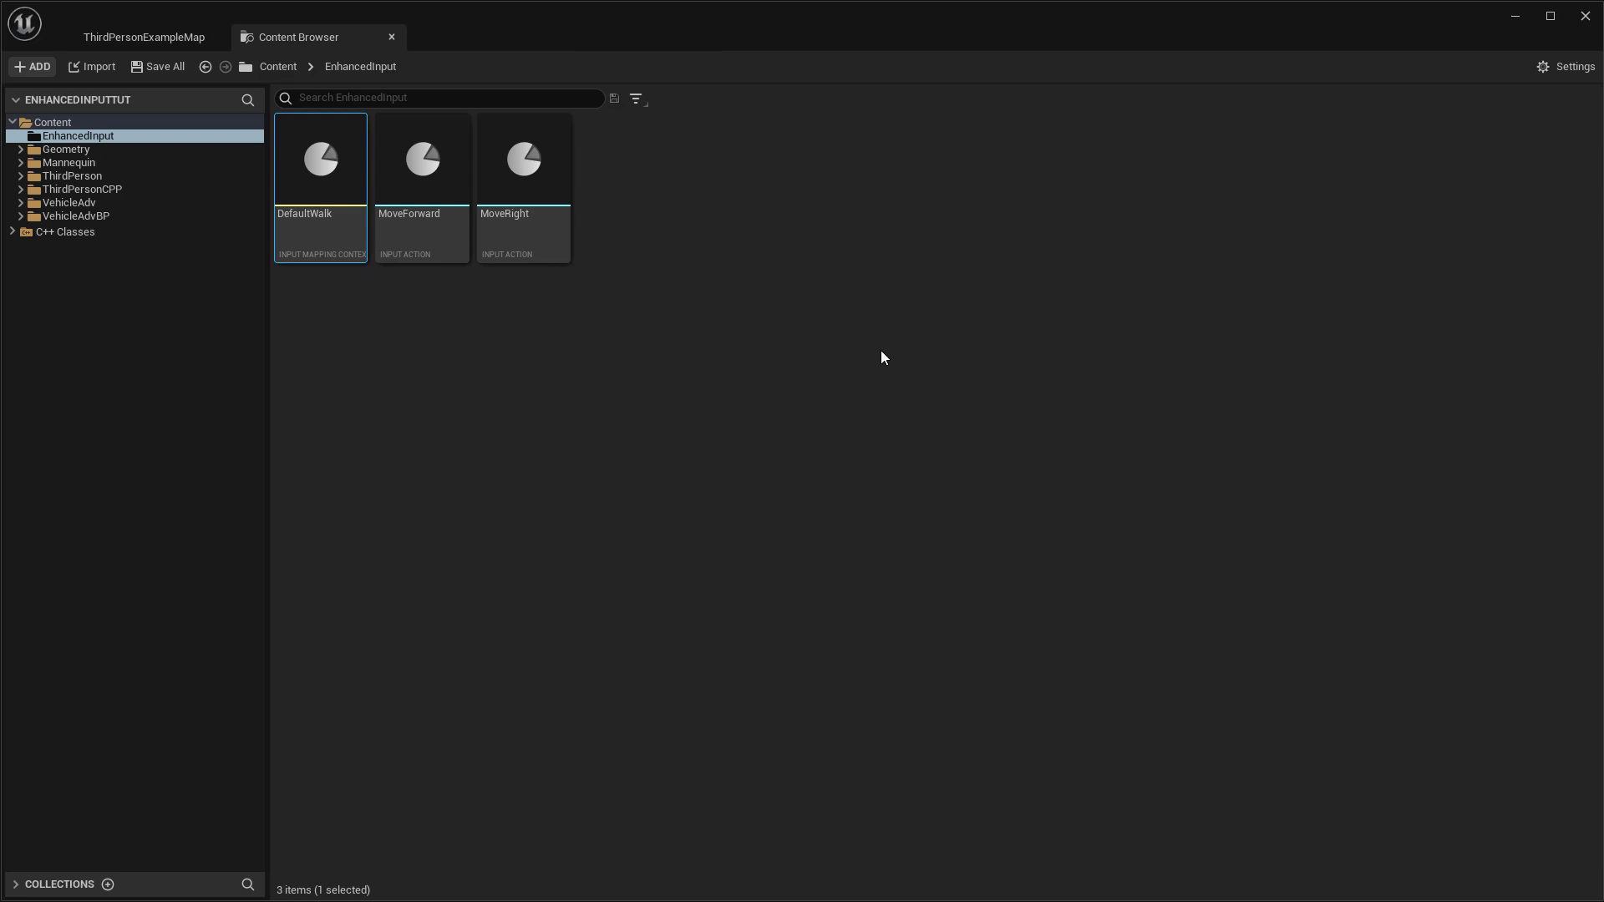
{"action": "left_click", "coordinate": [881, 357]}
{"action": "key", "text": "alt+Tab"}
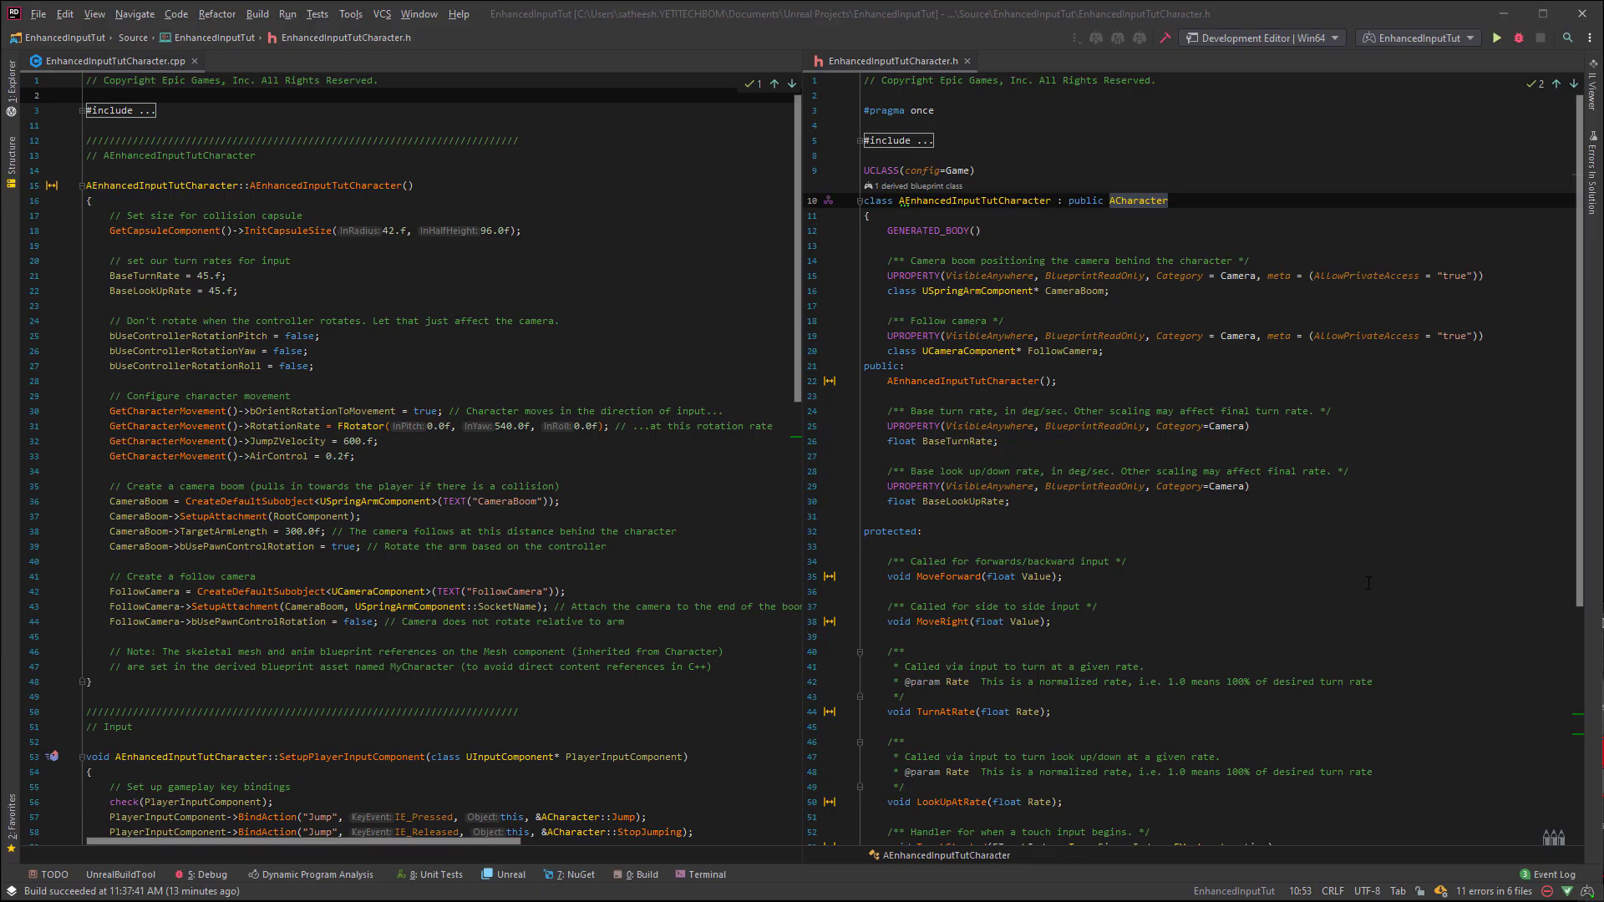
- Add EnhancedInput after HeadMountedDisplay in EnhancedInputTut.Build.cs dependencies, then close the file
{"action": "left_click", "coordinate": [10, 89]}
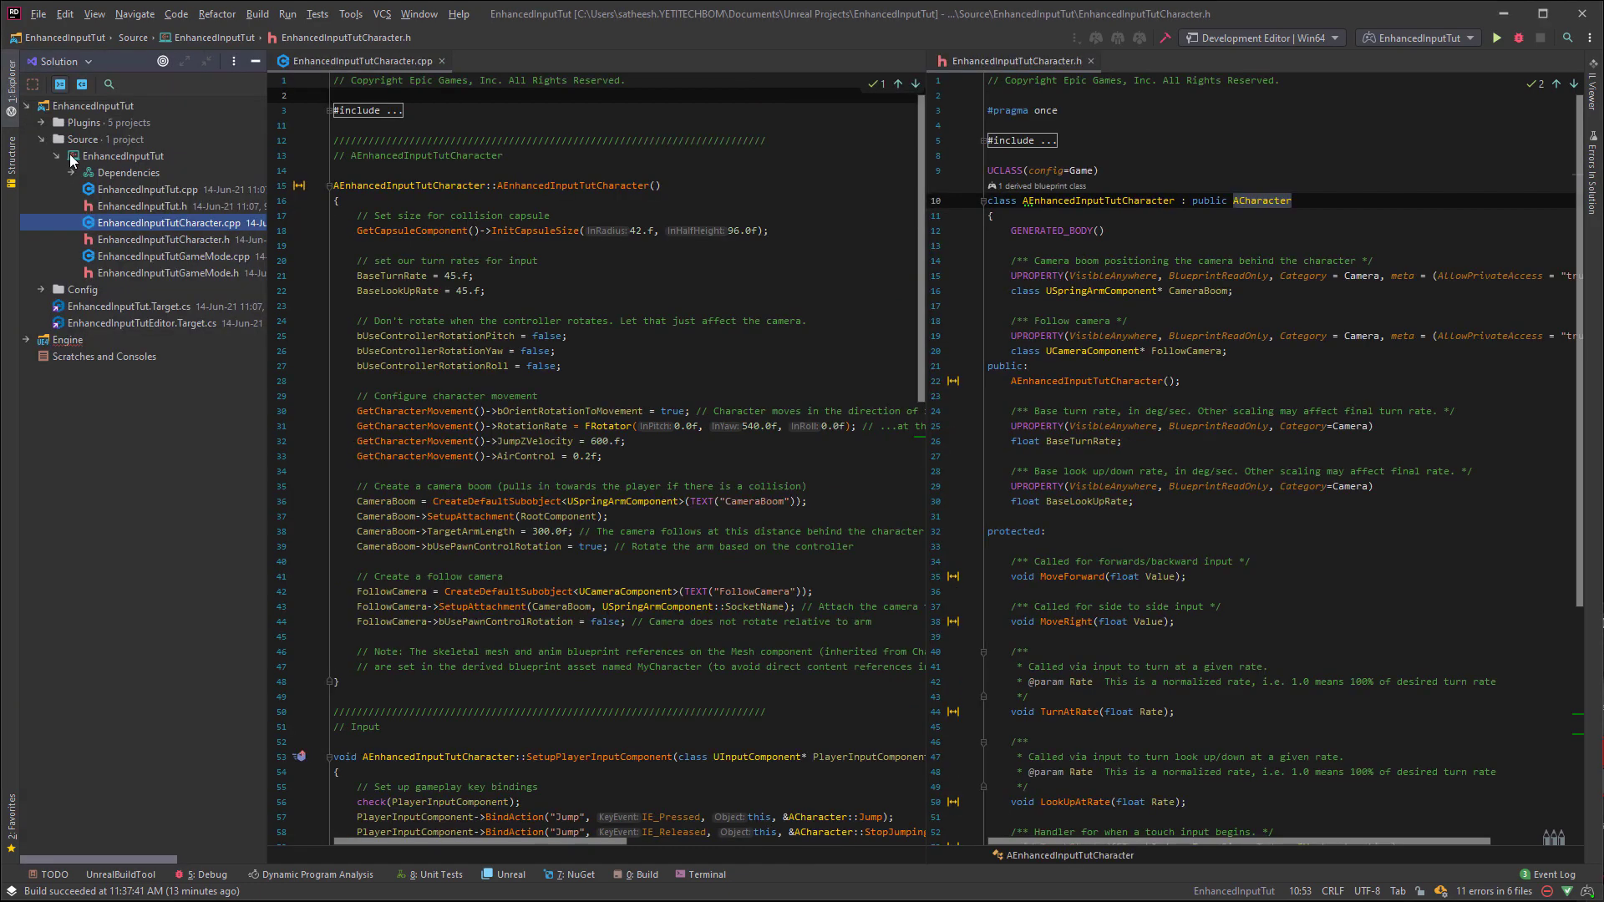
{"action": "double_click", "coordinate": [147, 157]}
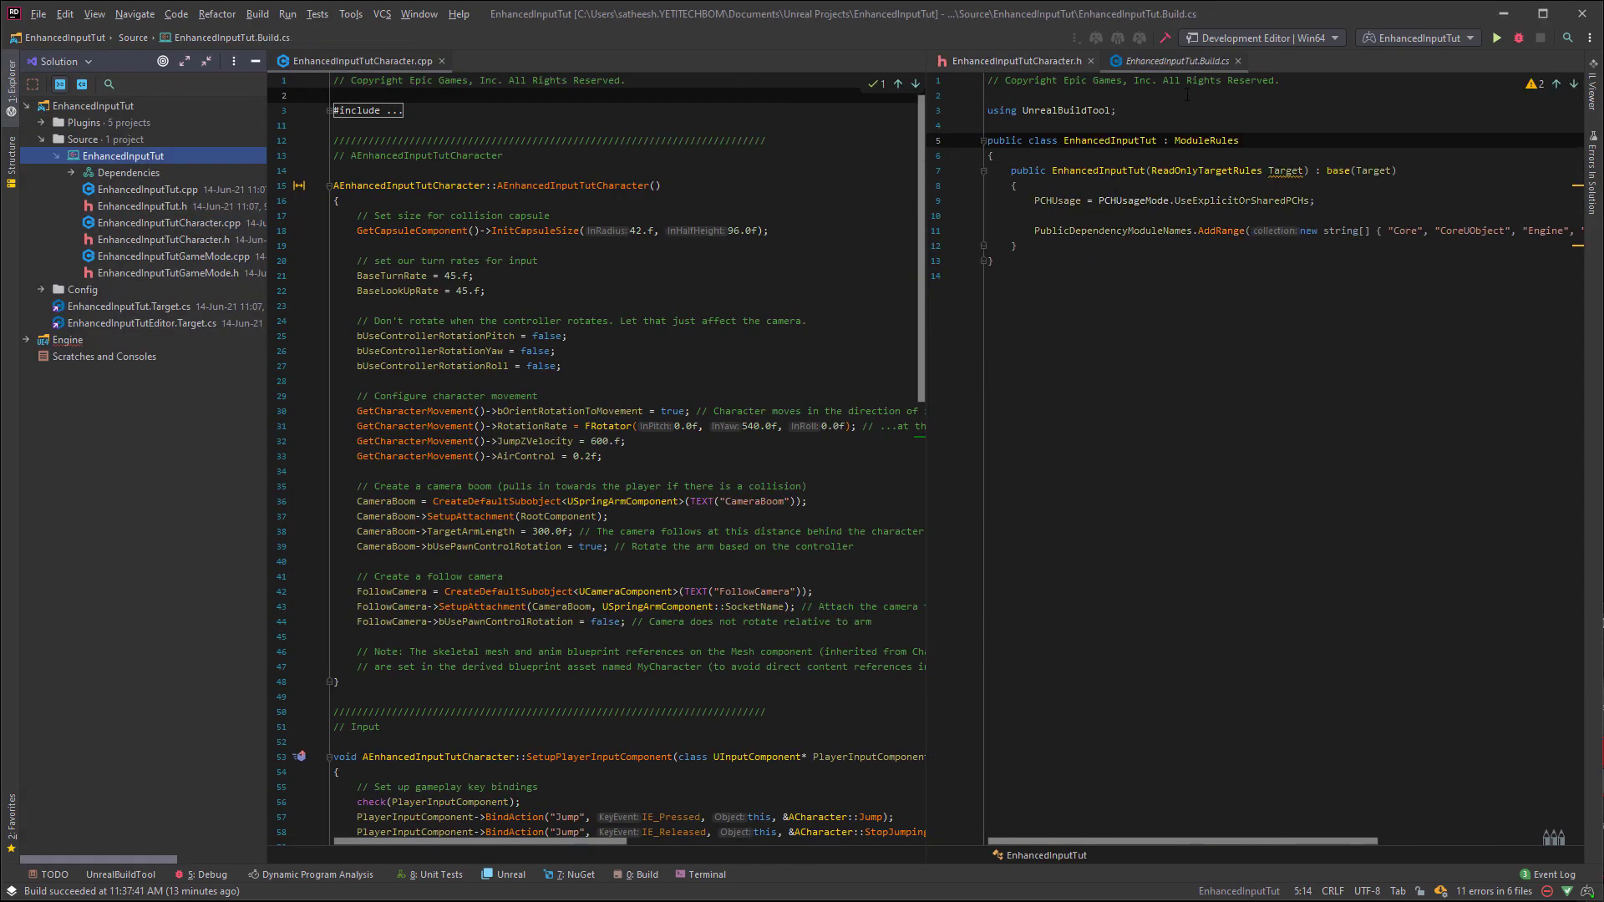
{"action": "left_click", "coordinate": [1141, 293]}
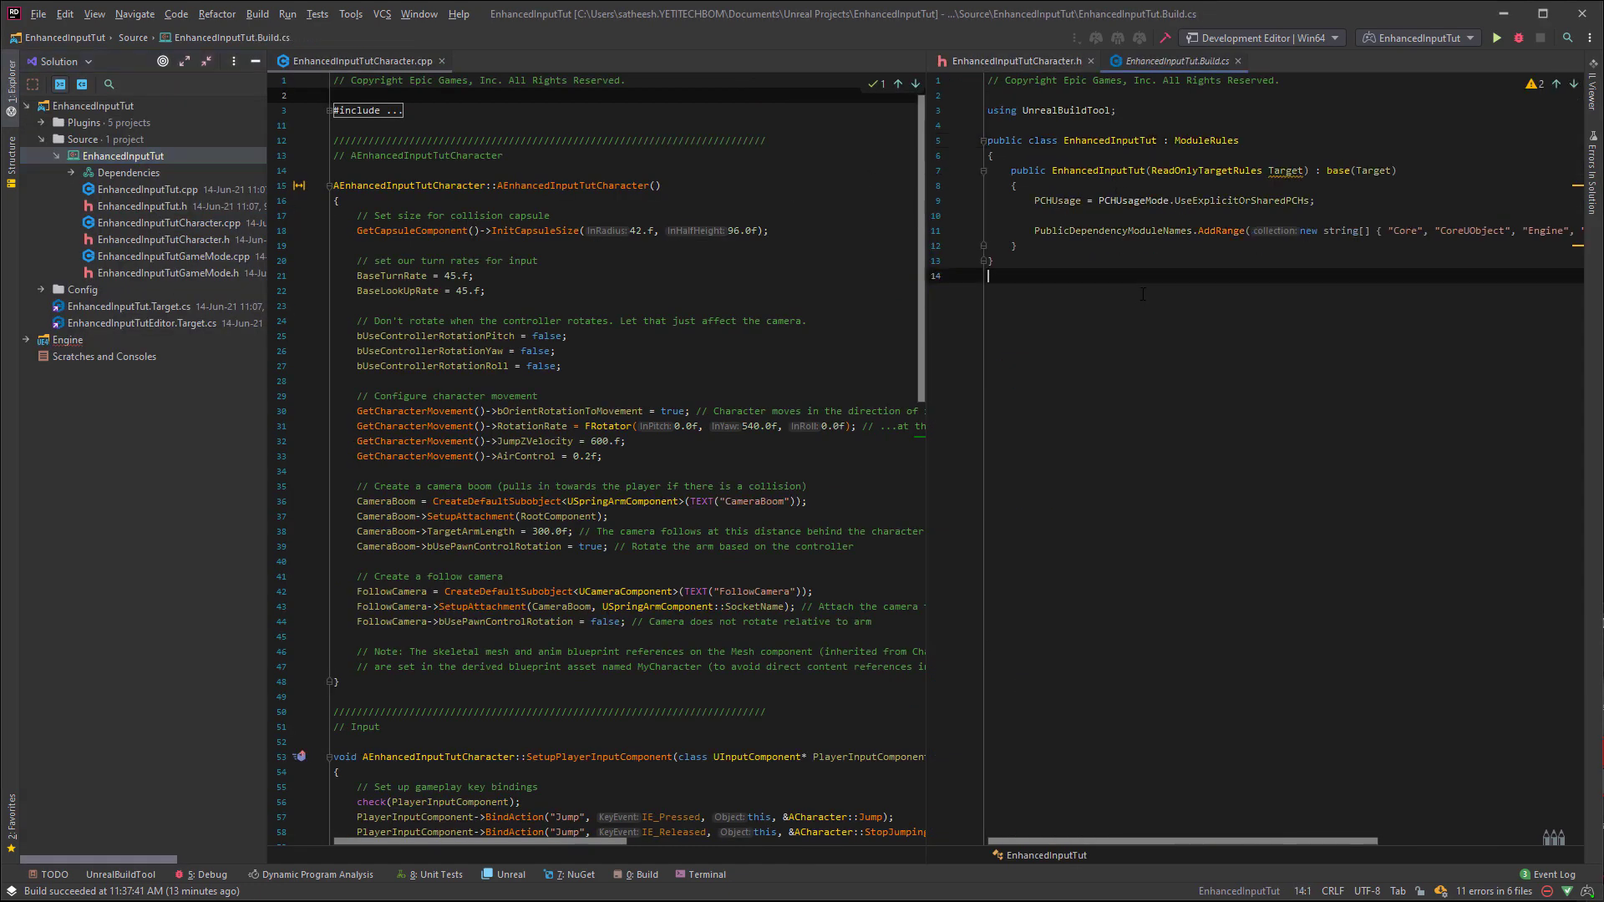
{"action": "left_click", "coordinate": [254, 60]}
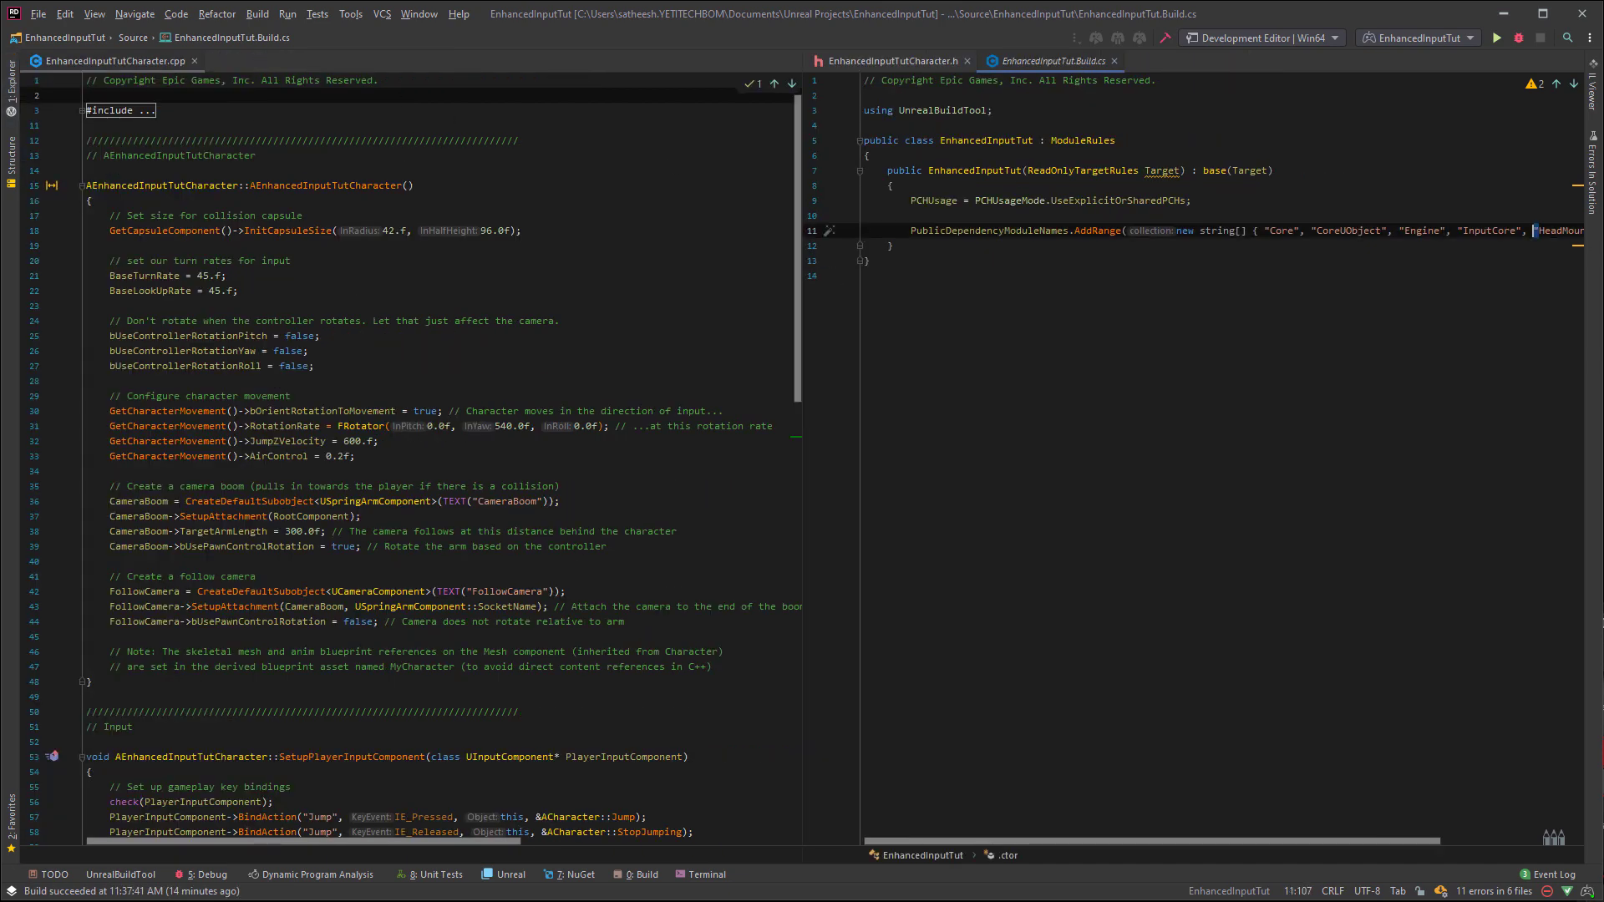
{"action": "key", "text": "Return"}
{"action": "left_click", "coordinate": [891, 261]}
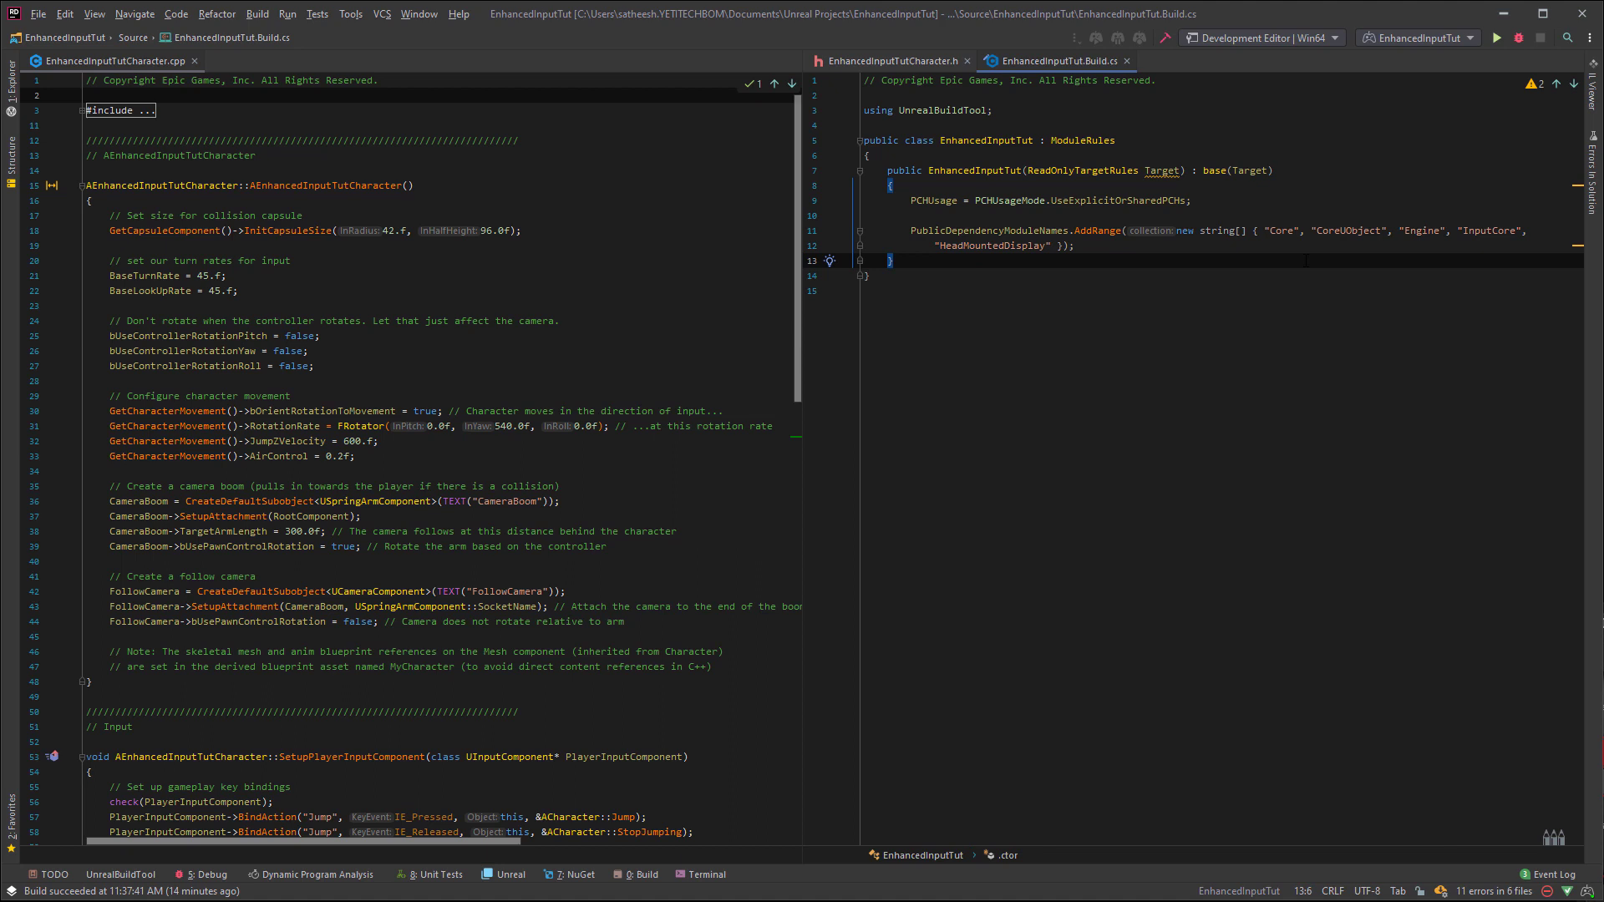
{"action": "key", "text": "Up"}
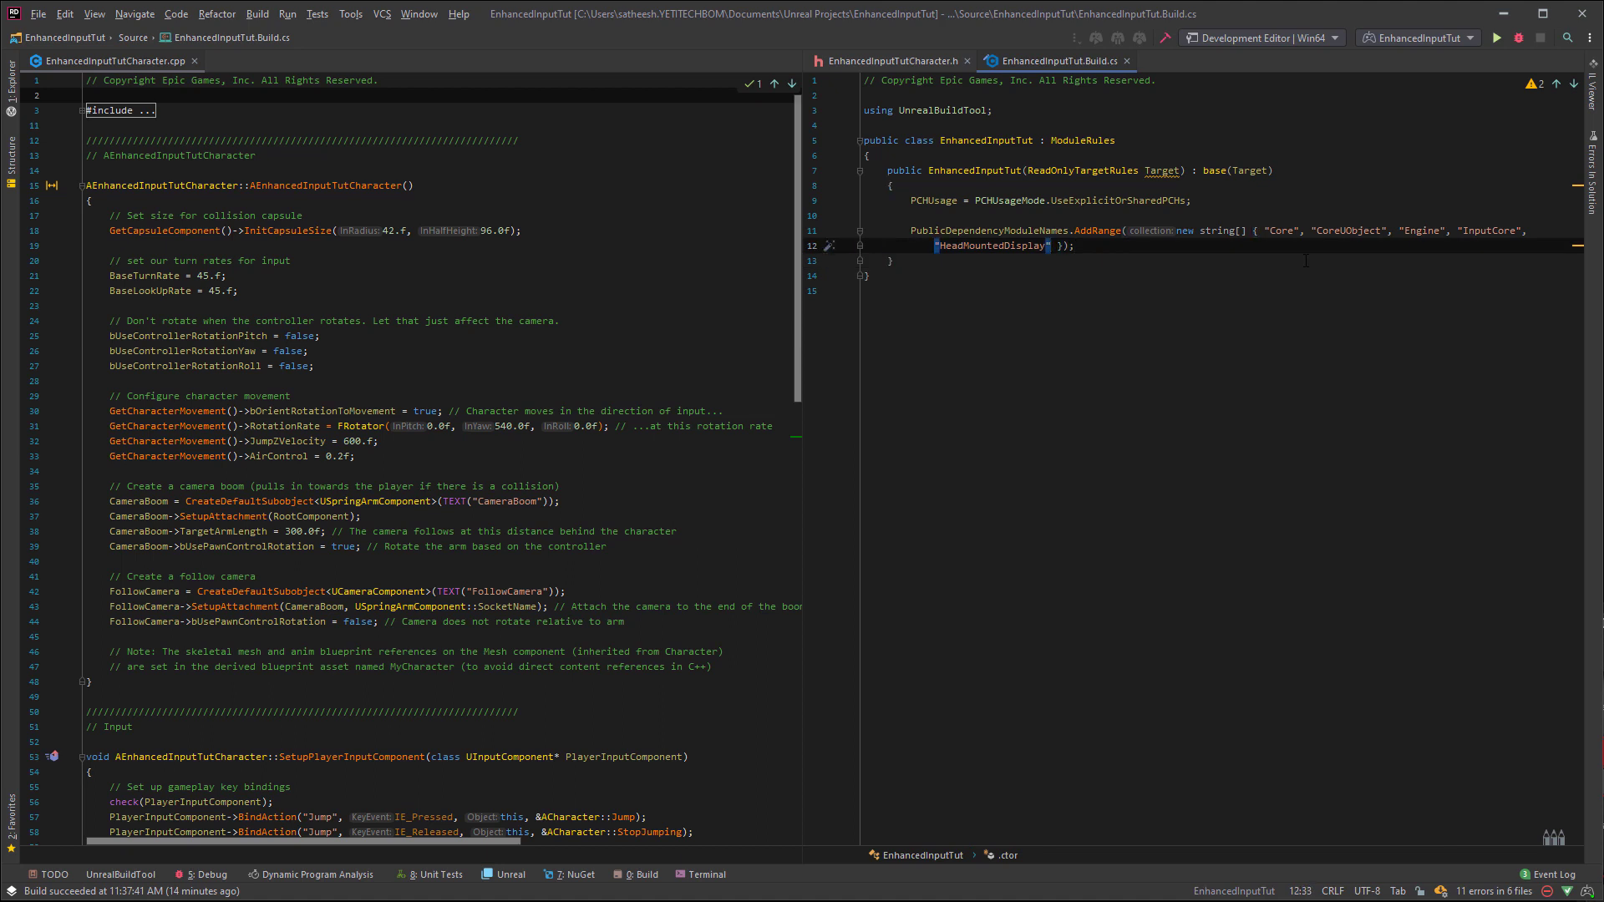
{"action": "type", "text": ", \"Enhan"}
{"action": "type", "text": "cedInput"}
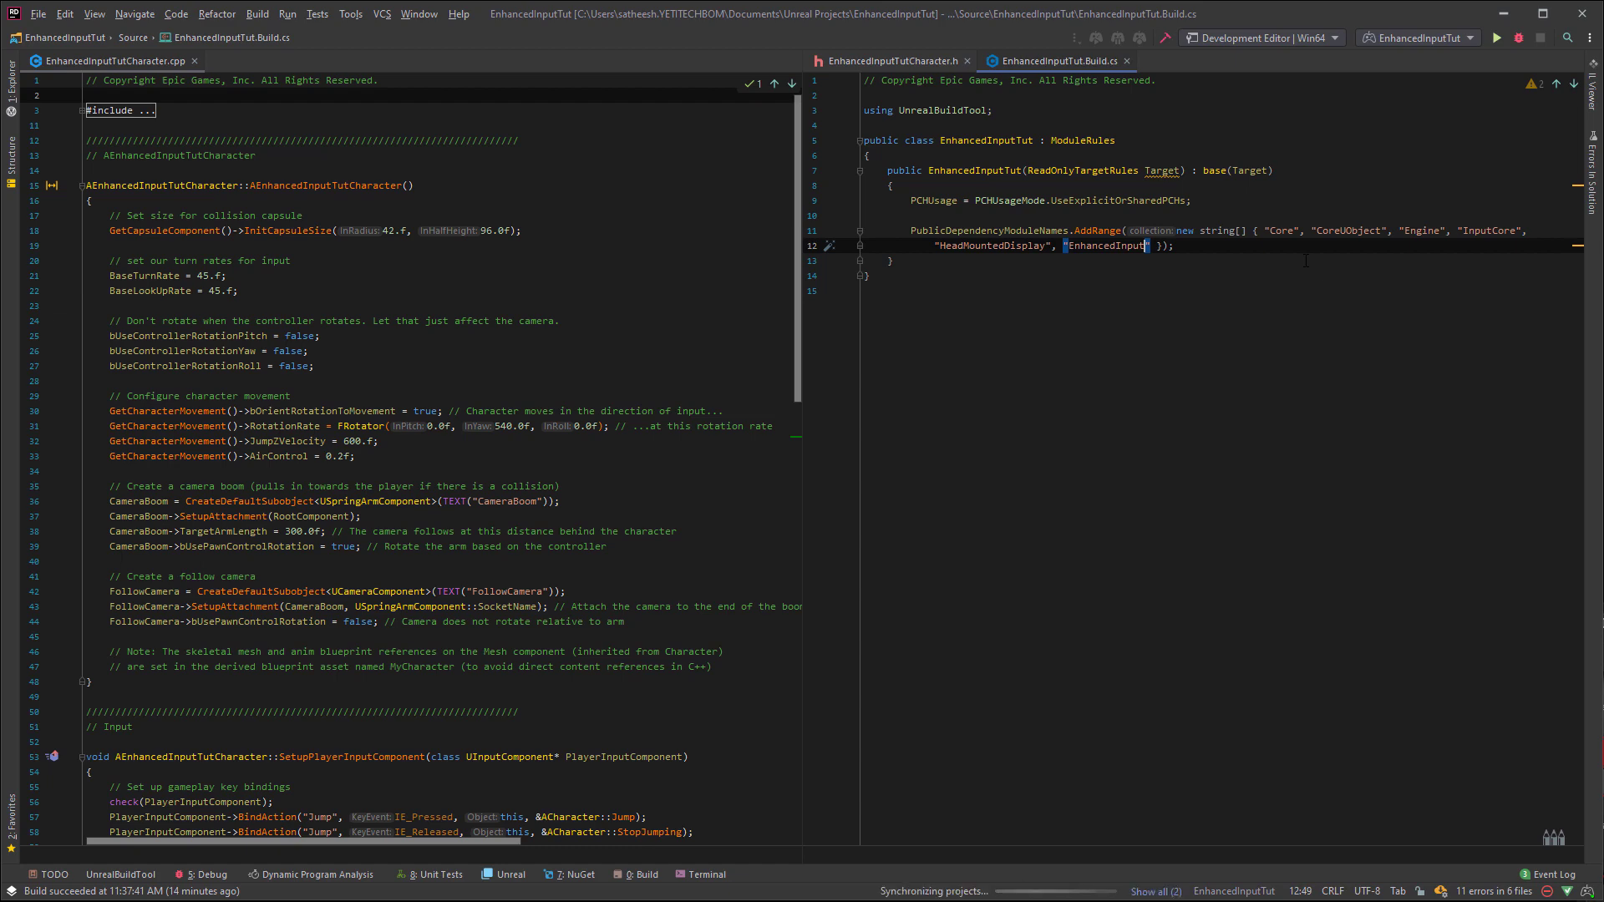
{"action": "left_click", "coordinate": [1129, 62]}
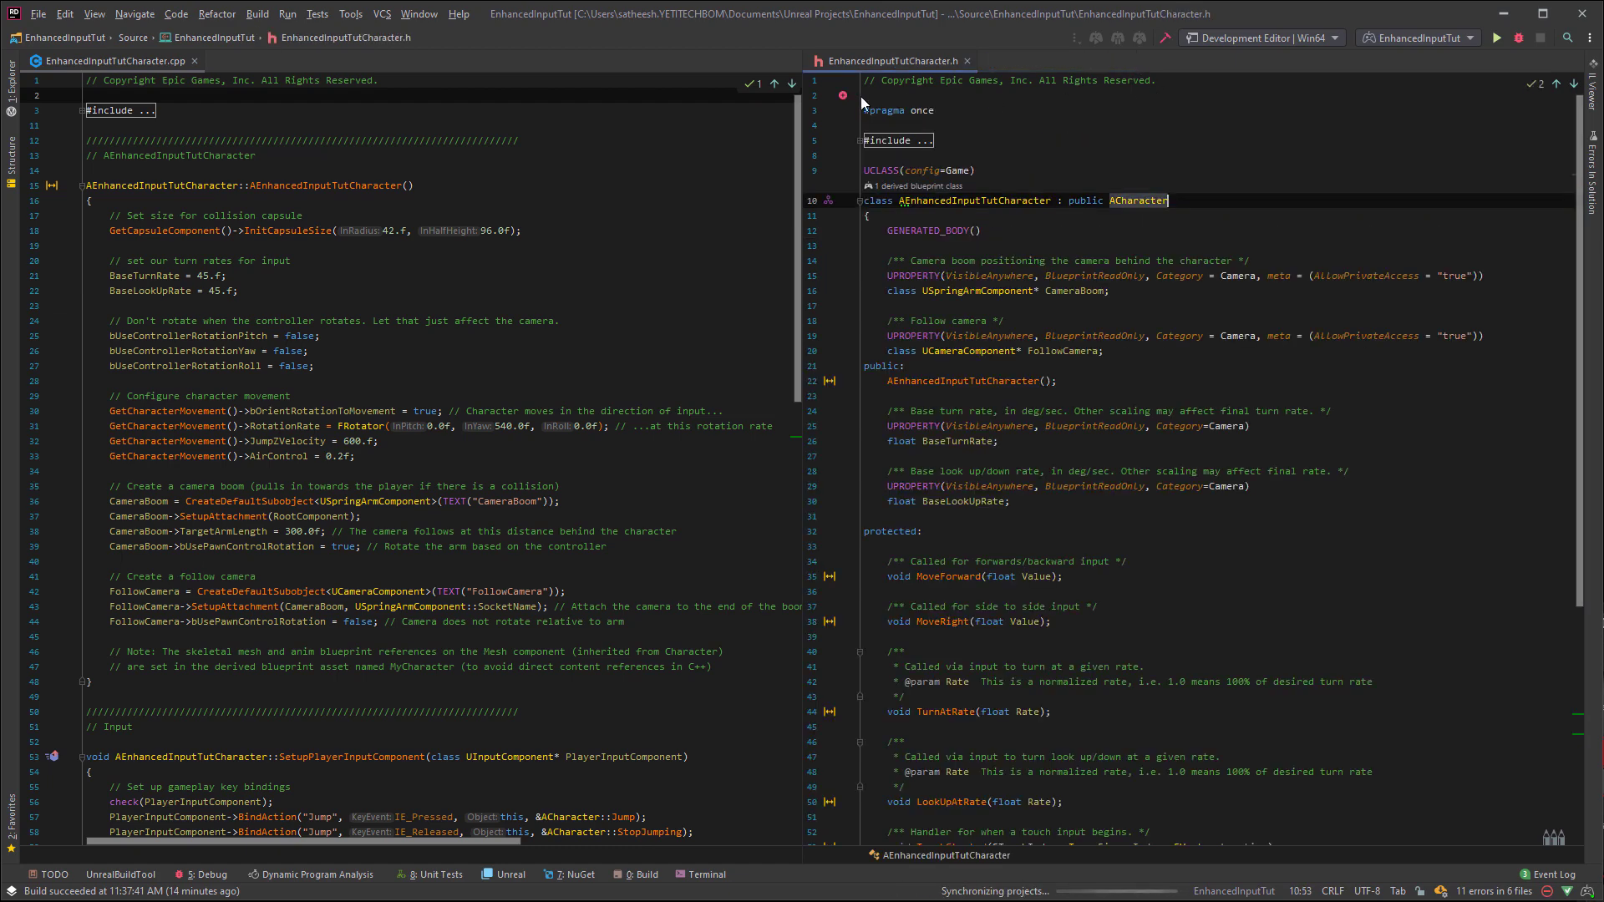
{"action": "scroll", "coordinate": [863, 103], "scroll_direction": "down", "scroll_amount": 5}
{"action": "scroll", "coordinate": [863, 102], "scroll_direction": "down", "scroll_amount": 5}
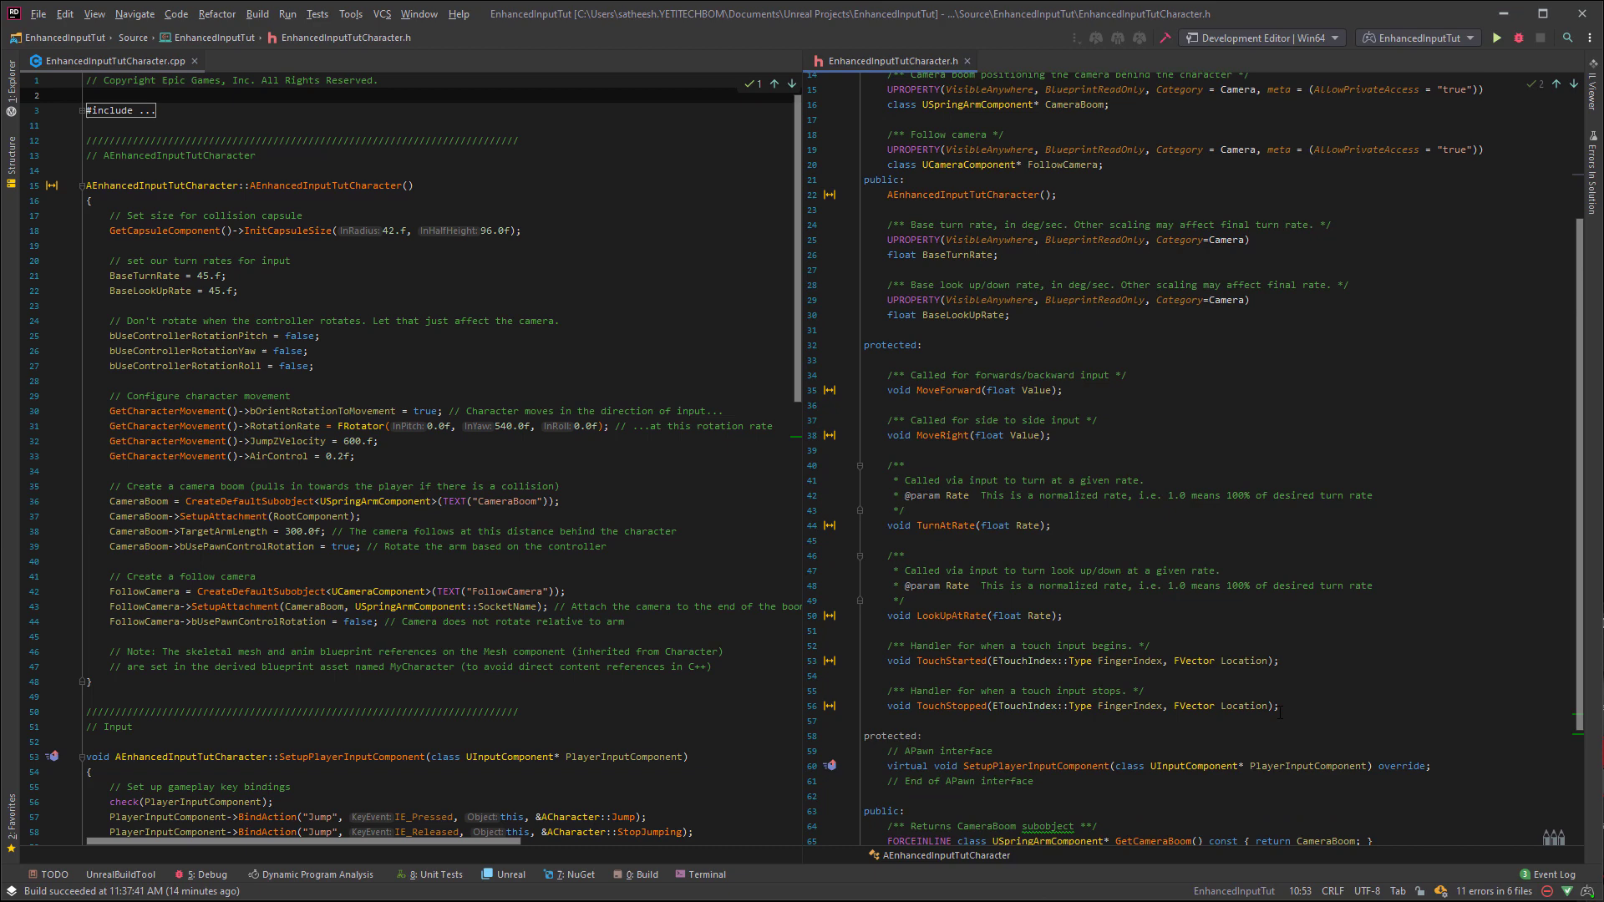
{"action": "scroll", "coordinate": [1191, 440], "scroll_direction": "up", "scroll_amount": 10}
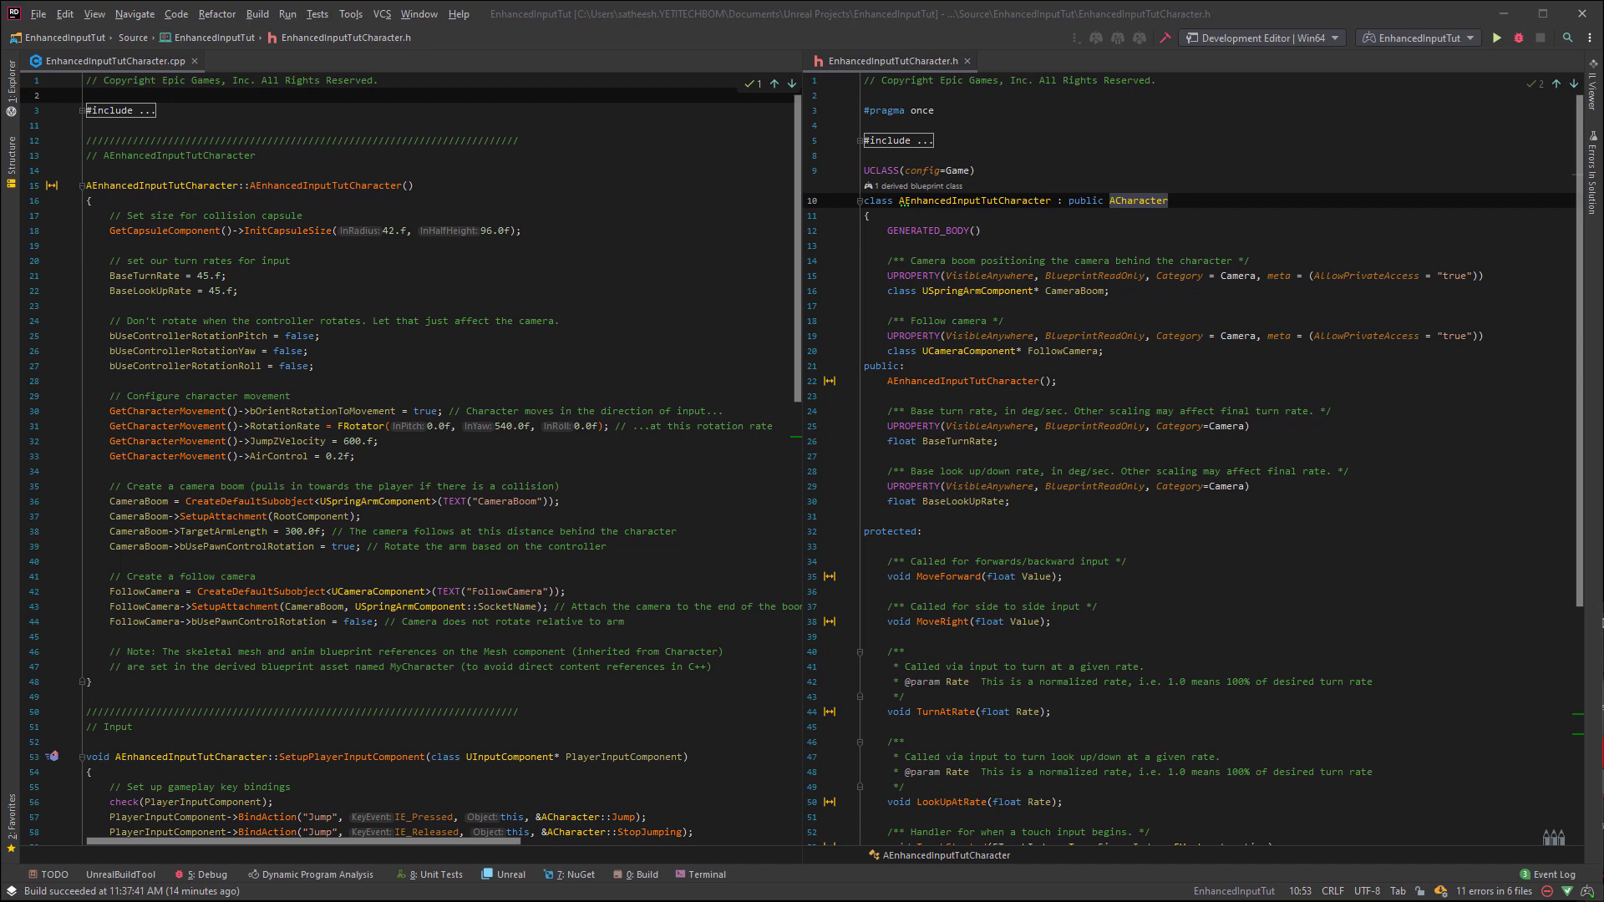
- Add UPROPERTY(EditDefaultsOnly) TObjectPtr<class UInputMappingContext> WalkContext after GENERATED_BODY()
{"action": "left_click", "coordinate": [1032, 226]}
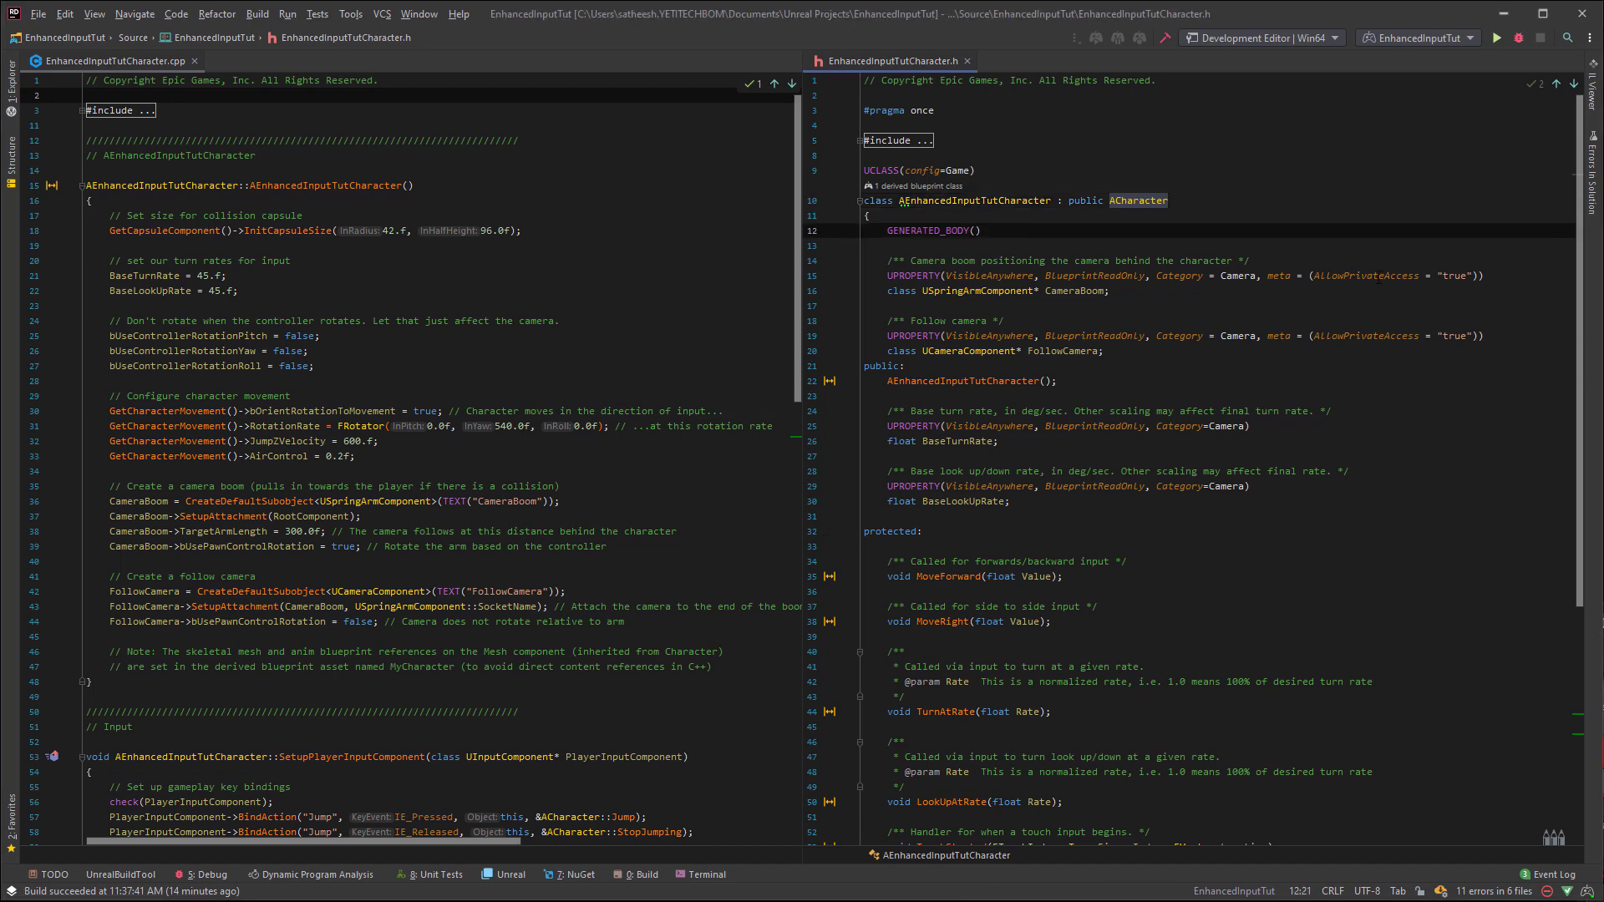
{"action": "key", "text": "Return"}
{"action": "key", "text": "Return"}
{"action": "type", "text": "UPRO"}
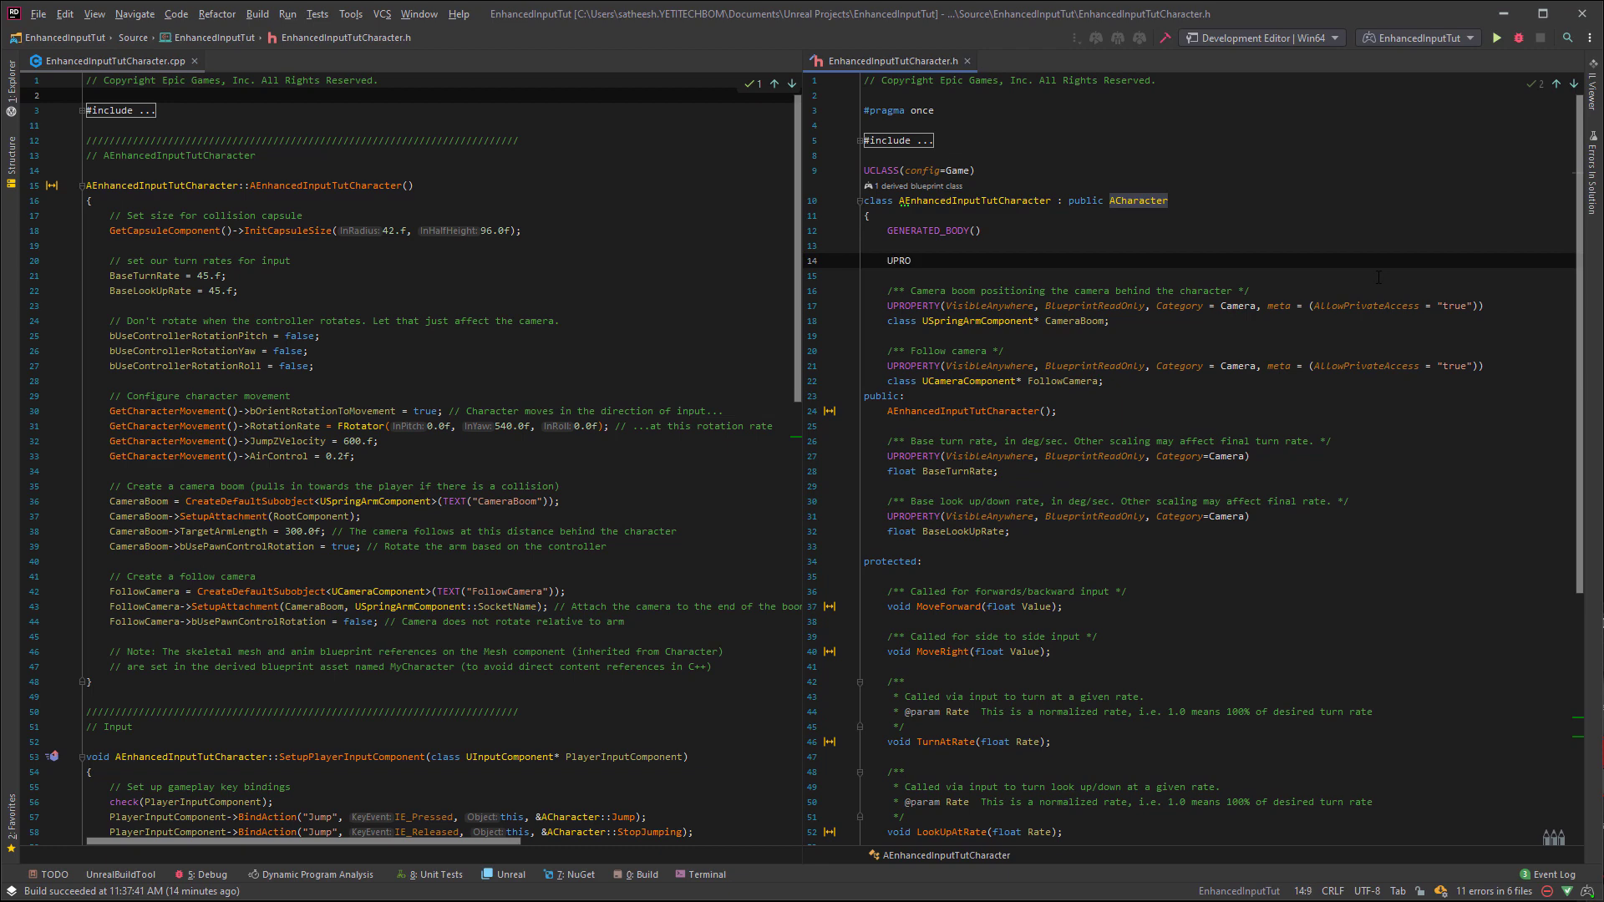
{"action": "type", "text": "PERTY(Ed"}
{"action": "type", "text": "itDefaultOnl"}
{"action": "key", "text": "BackSpace"}
{"action": "key", "text": "BackSpace"}
{"action": "key", "text": "BackSpace"}
{"action": "type", "text": "sOnly"}
{"action": "key", "text": "Escape"}
{"action": "key", "text": "End"}
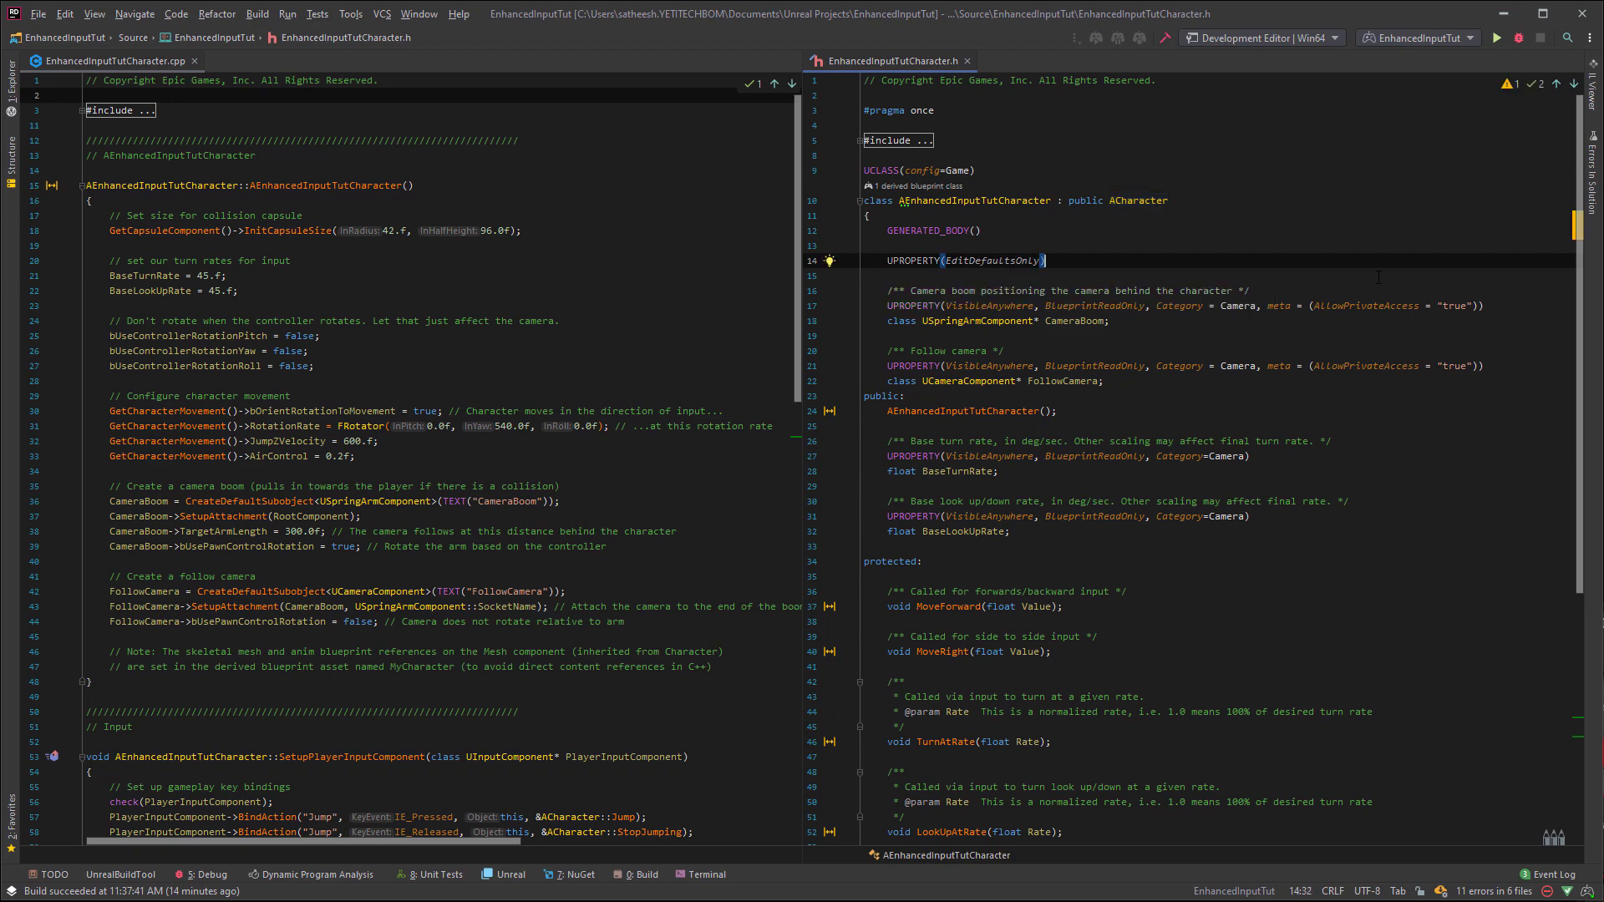
{"action": "key", "text": "Return"}
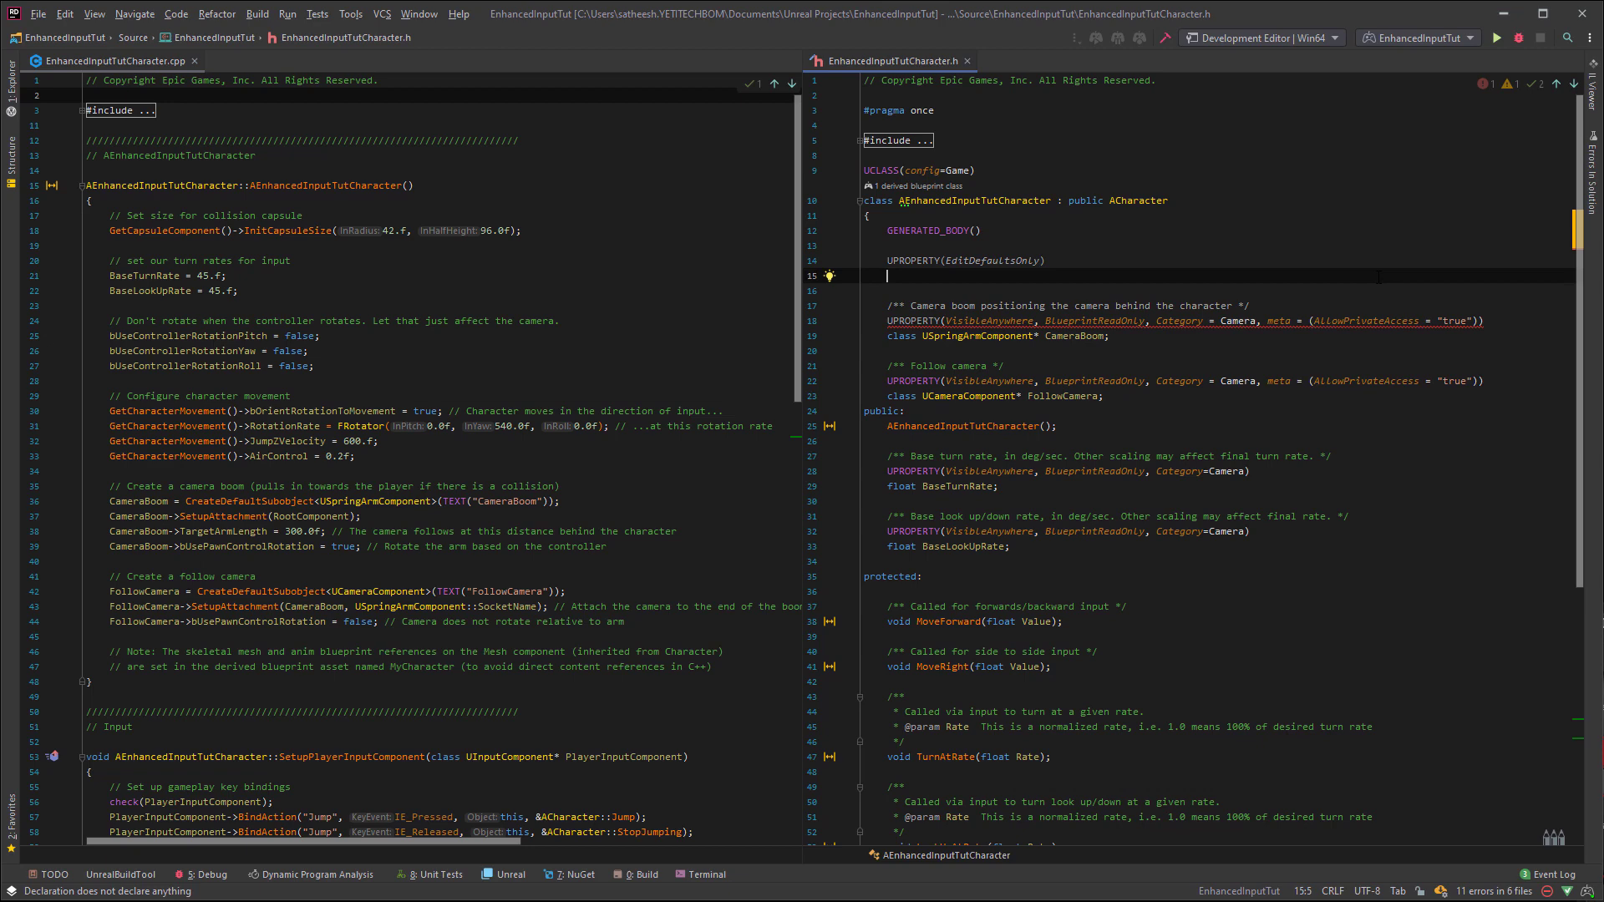
{"action": "type", "text": "TObjectP"}
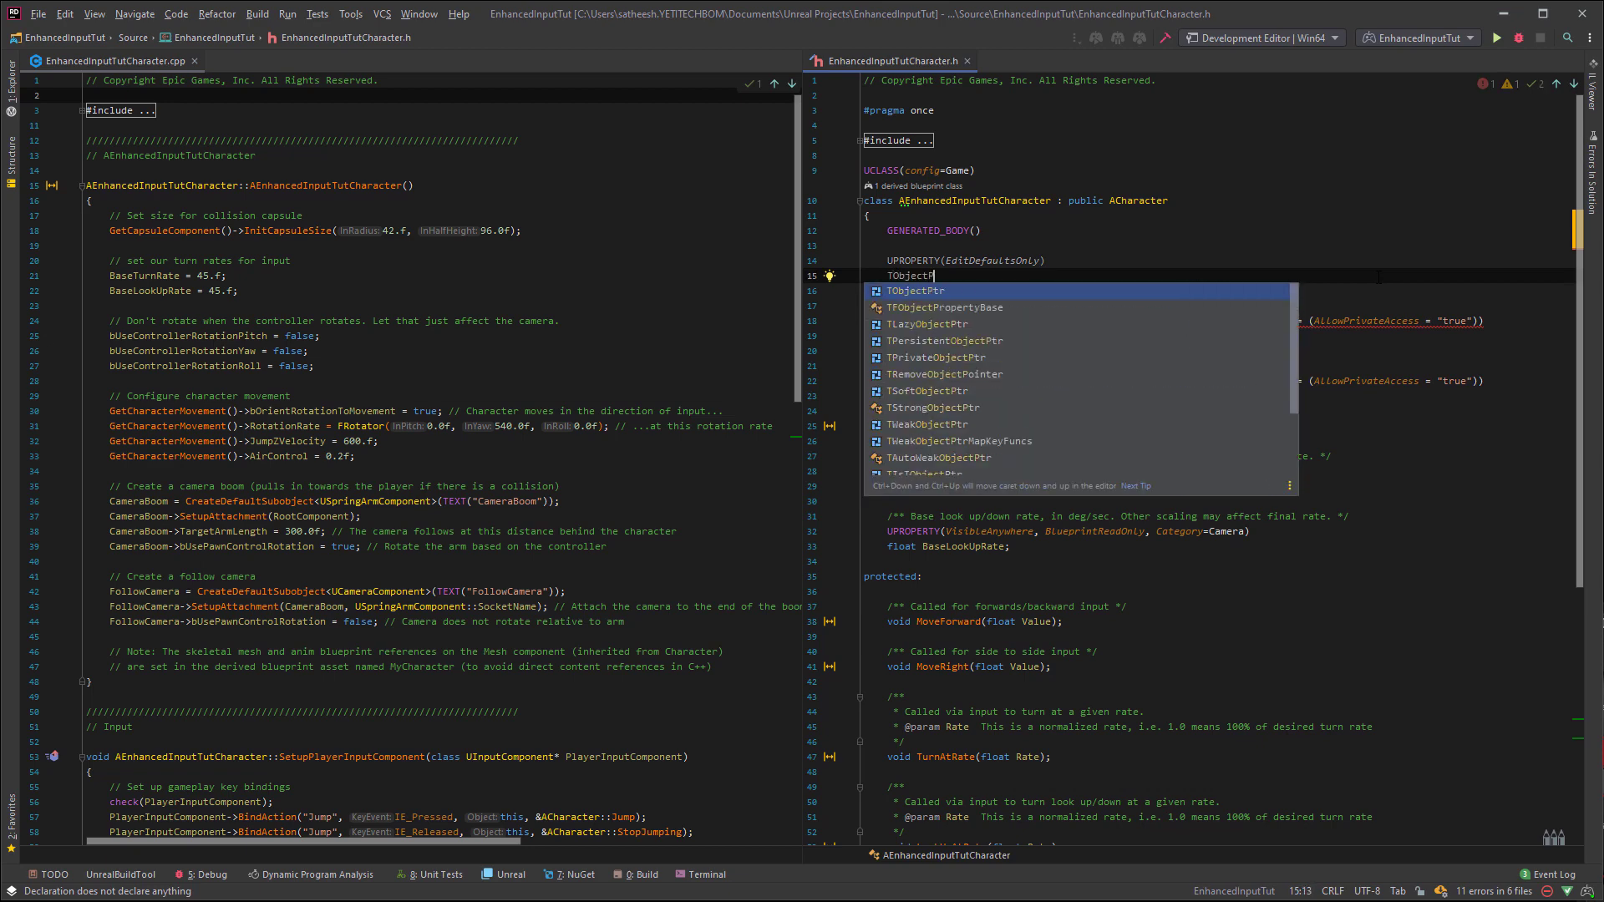
{"action": "key", "text": "Tab"}
{"action": "type", "text": "<"}
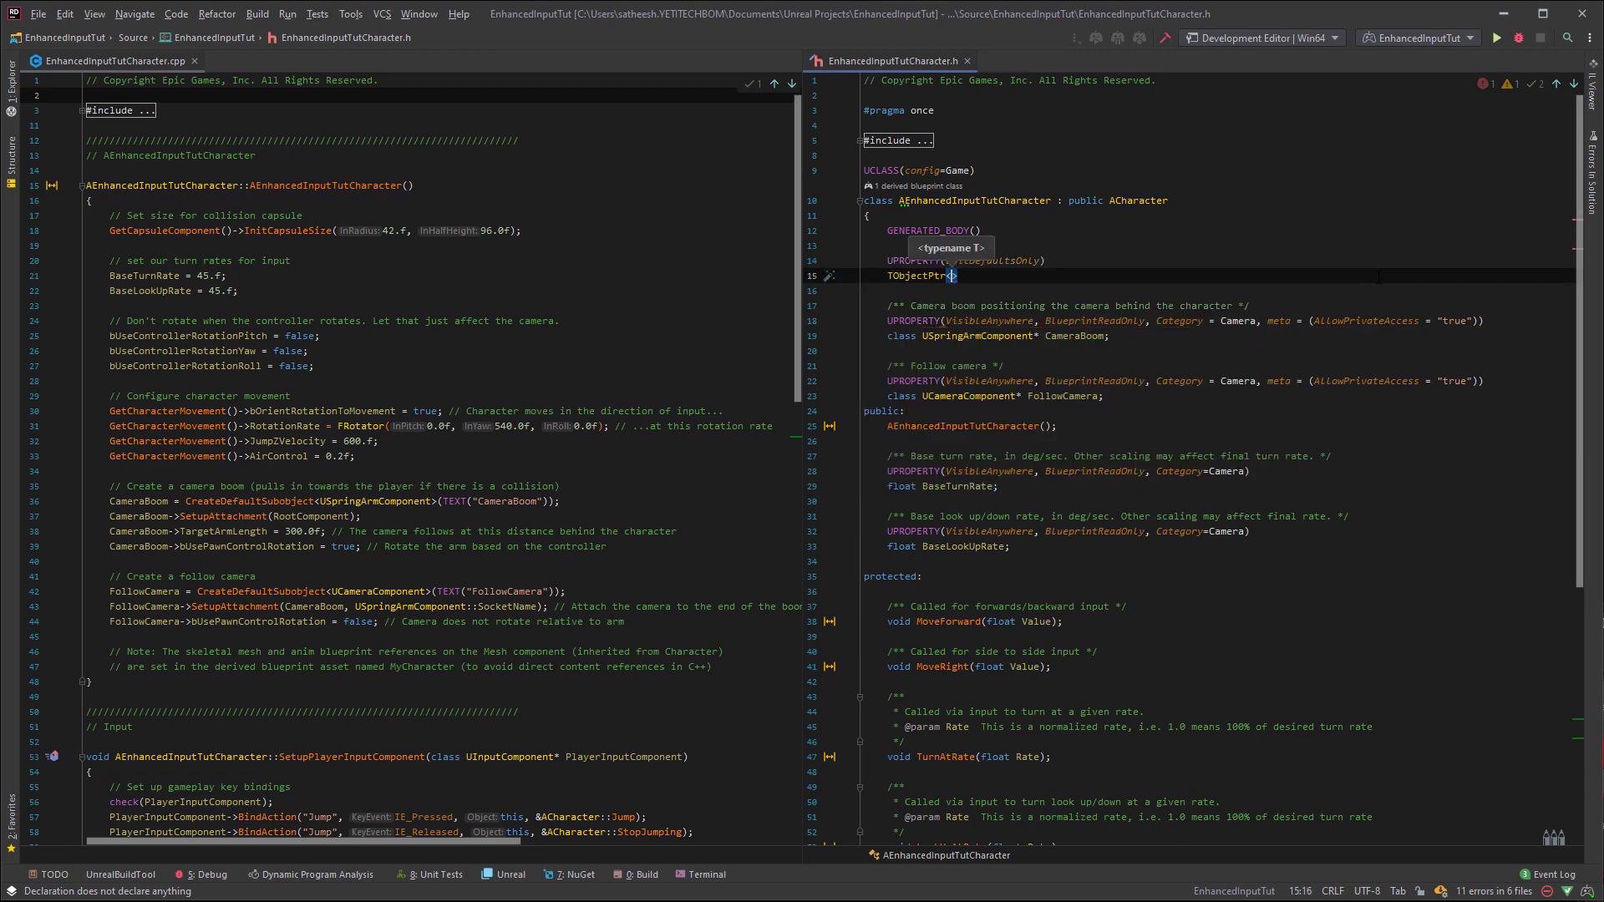
{"action": "type", "text": "class U"}
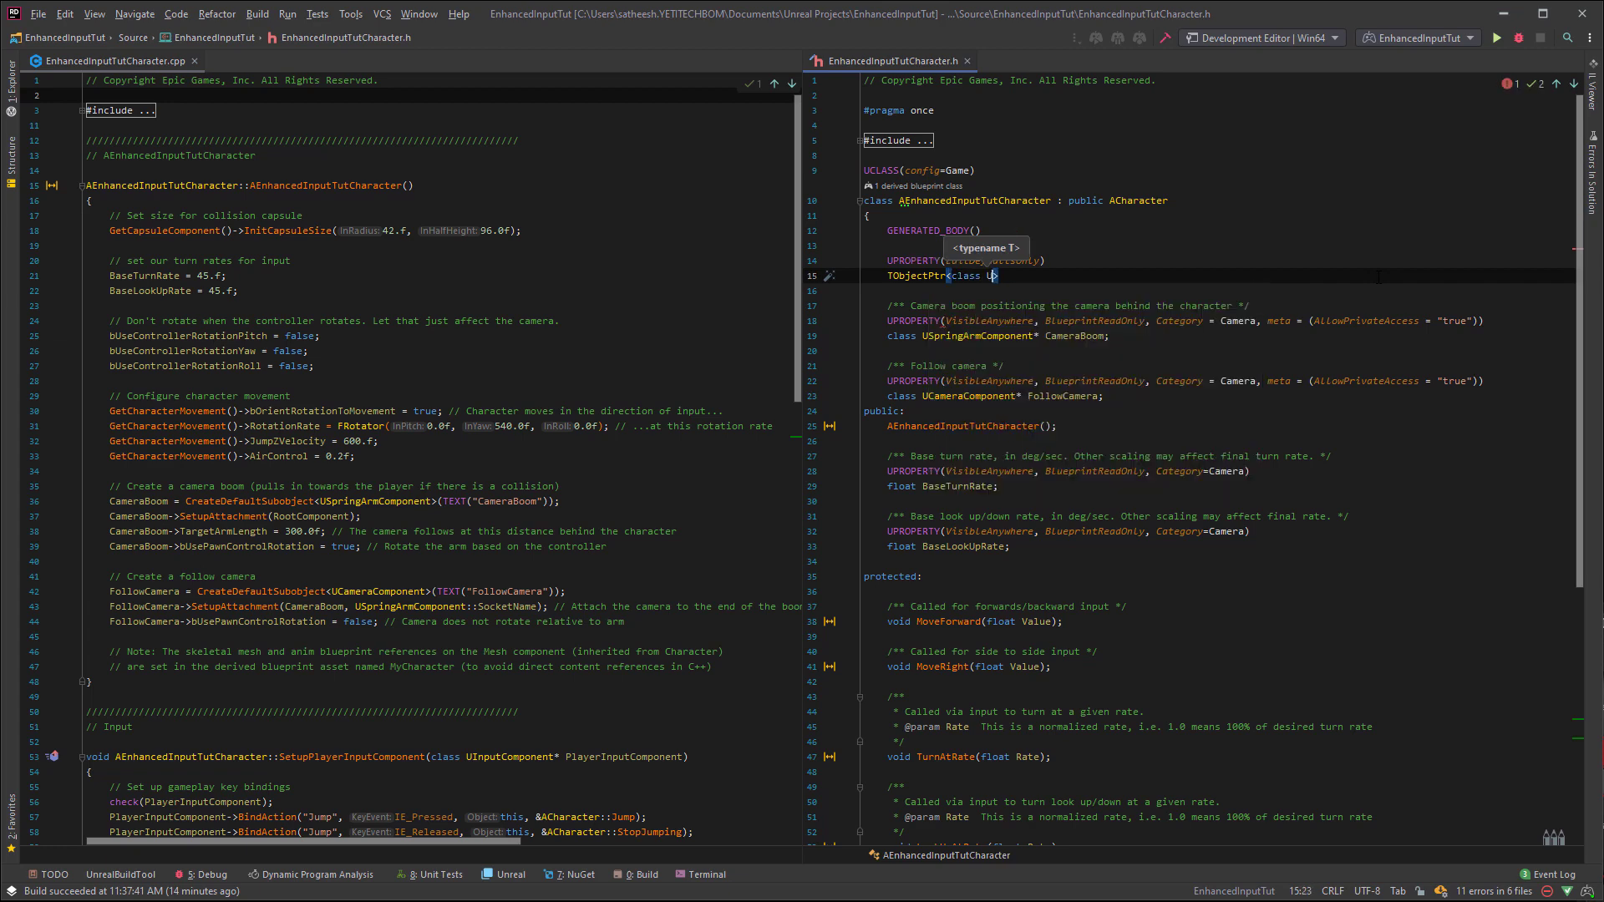
{"action": "type", "text": "InputMapp"}
{"action": "type", "text": "ingContext"}
{"action": "key", "text": "End"}
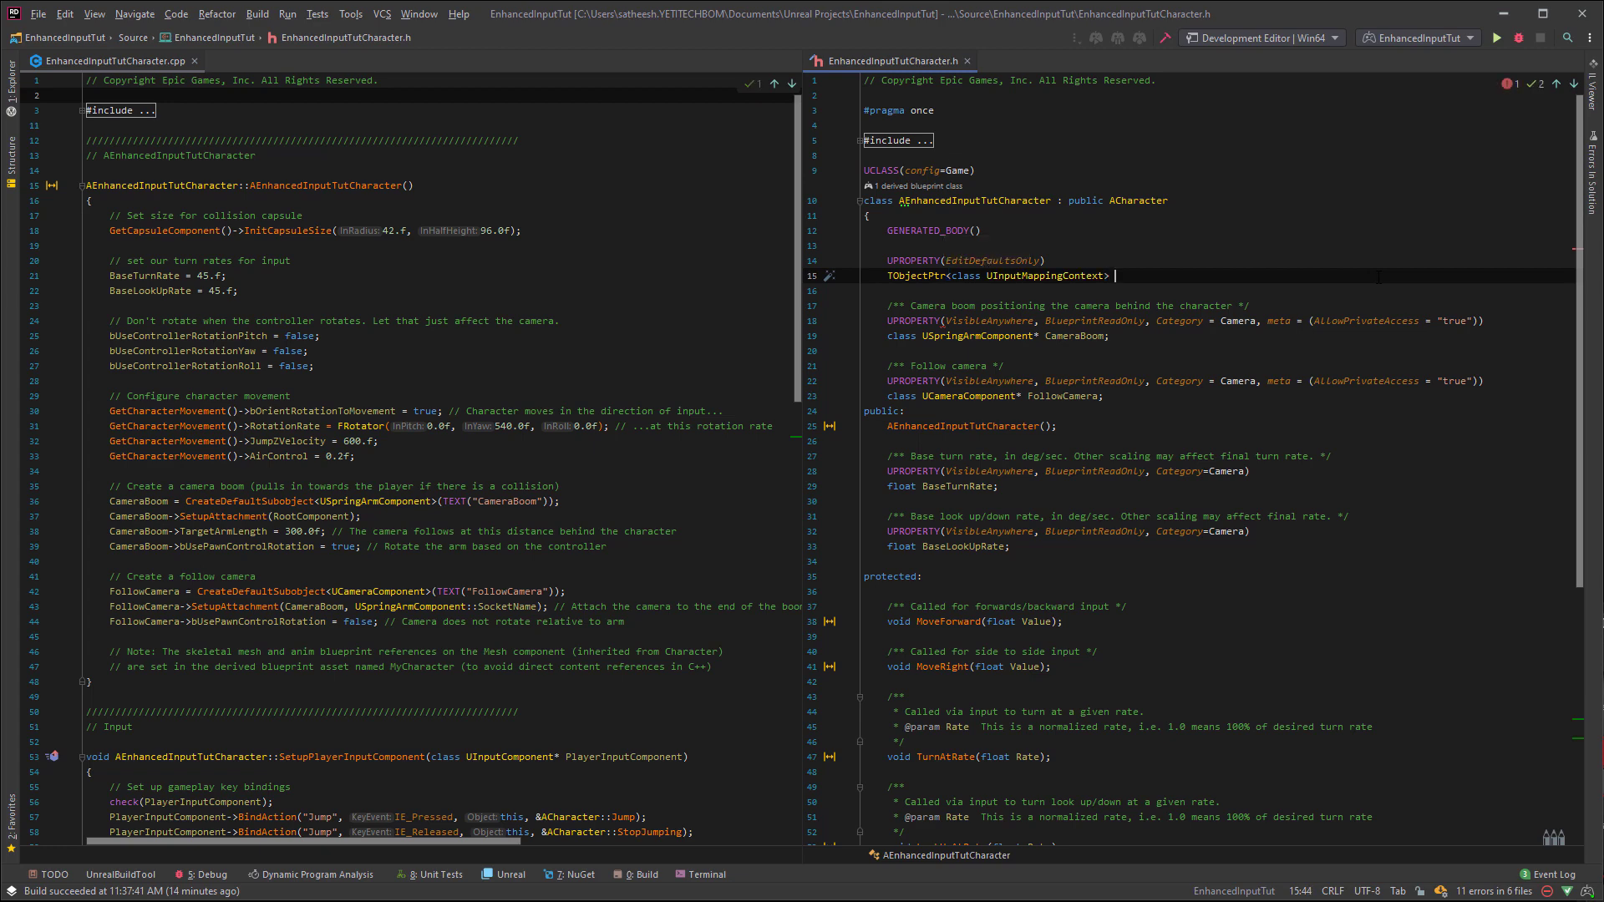
{"action": "type", "text": "WalkContext;"}
{"action": "scroll", "coordinate": [1239, 352], "scroll_direction": "down", "scroll_amount": 5}
{"action": "scroll", "coordinate": [1239, 351], "scroll_direction": "down", "scroll_amount": 4}
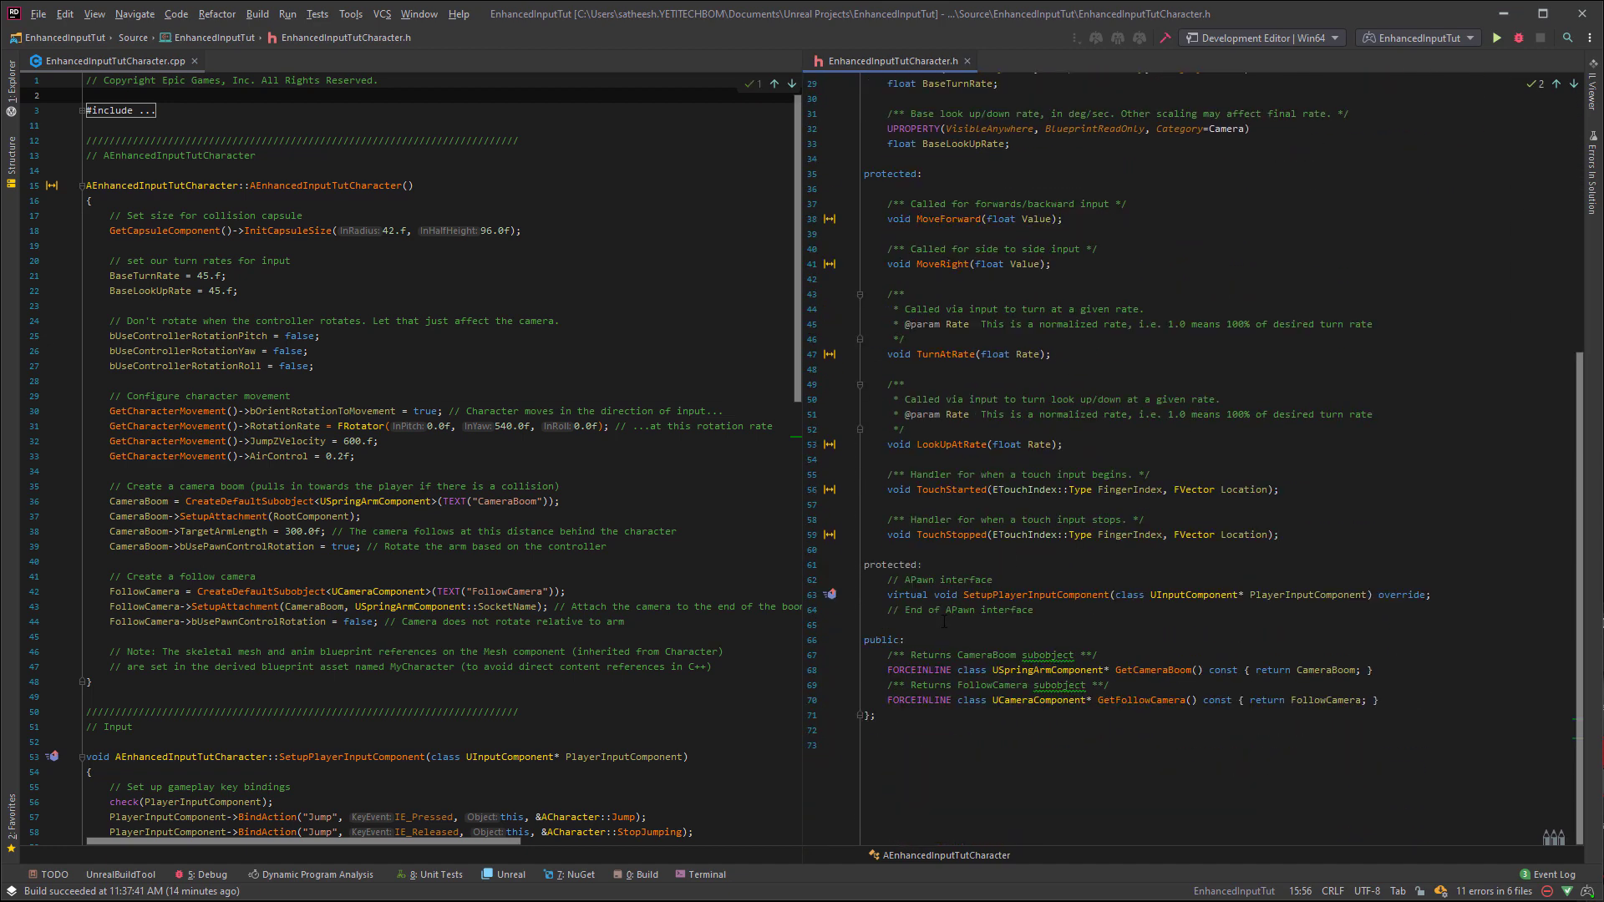
- Declare private void Internal_SetContext(class UInputMappingContext* InContext) and request its implementation via Alt+Enter
{"action": "left_click", "coordinate": [1291, 609]}
{"action": "key", "text": "Return"}
{"action": "key", "text": "Return"}
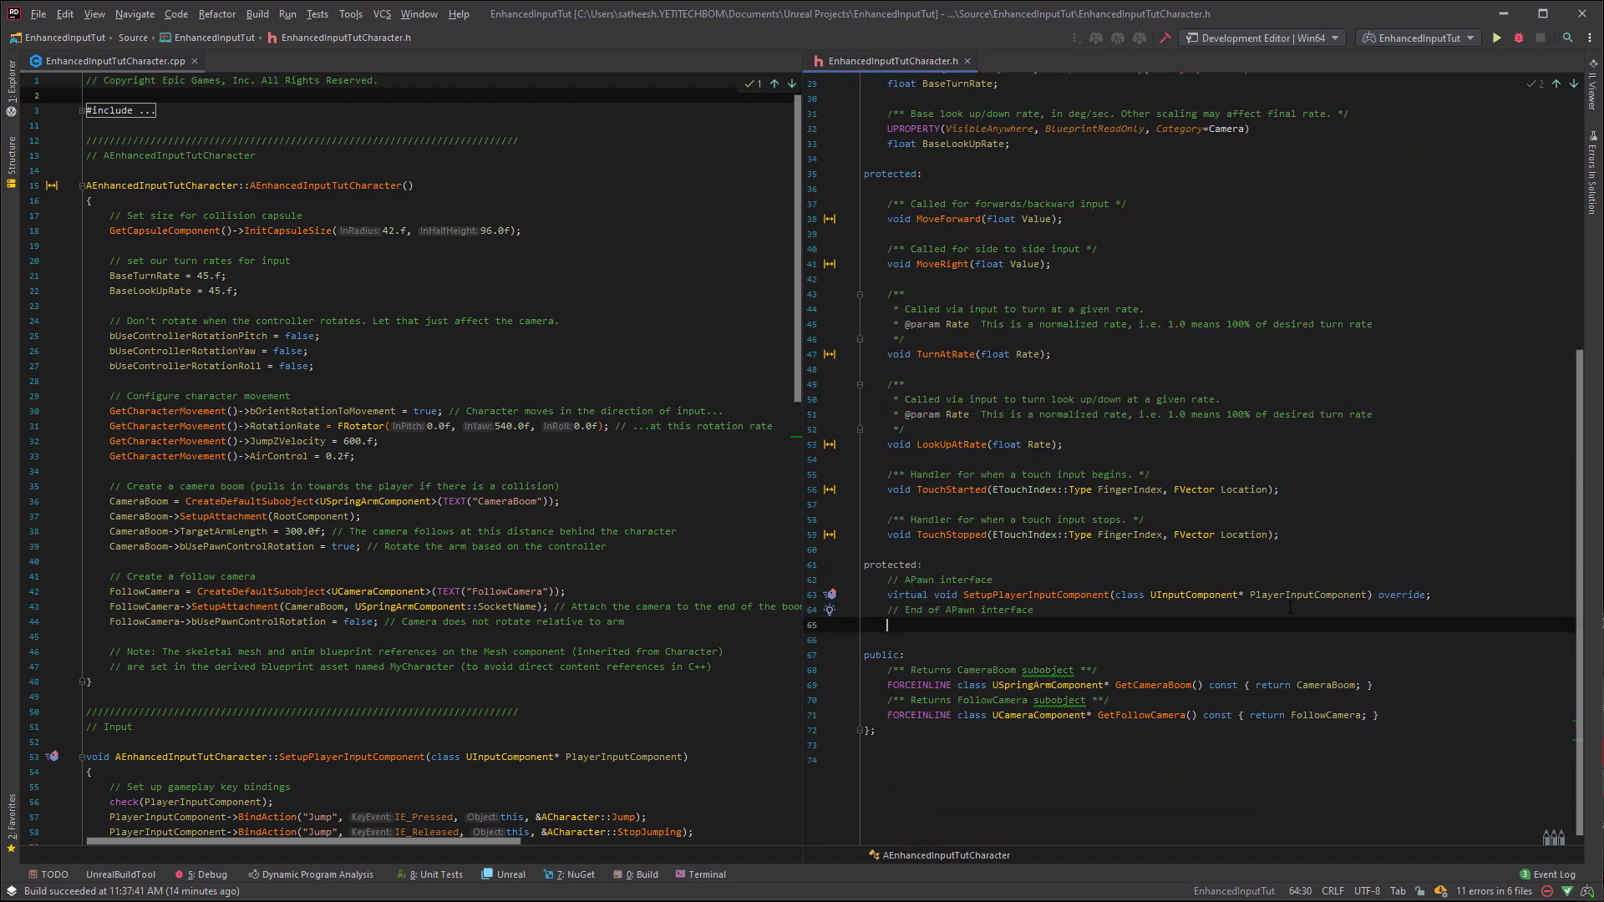
{"action": "type", "text": "private:"}
{"action": "key", "text": "Return"}
{"action": "key", "text": "Return"}
{"action": "type", "text": "voi"}
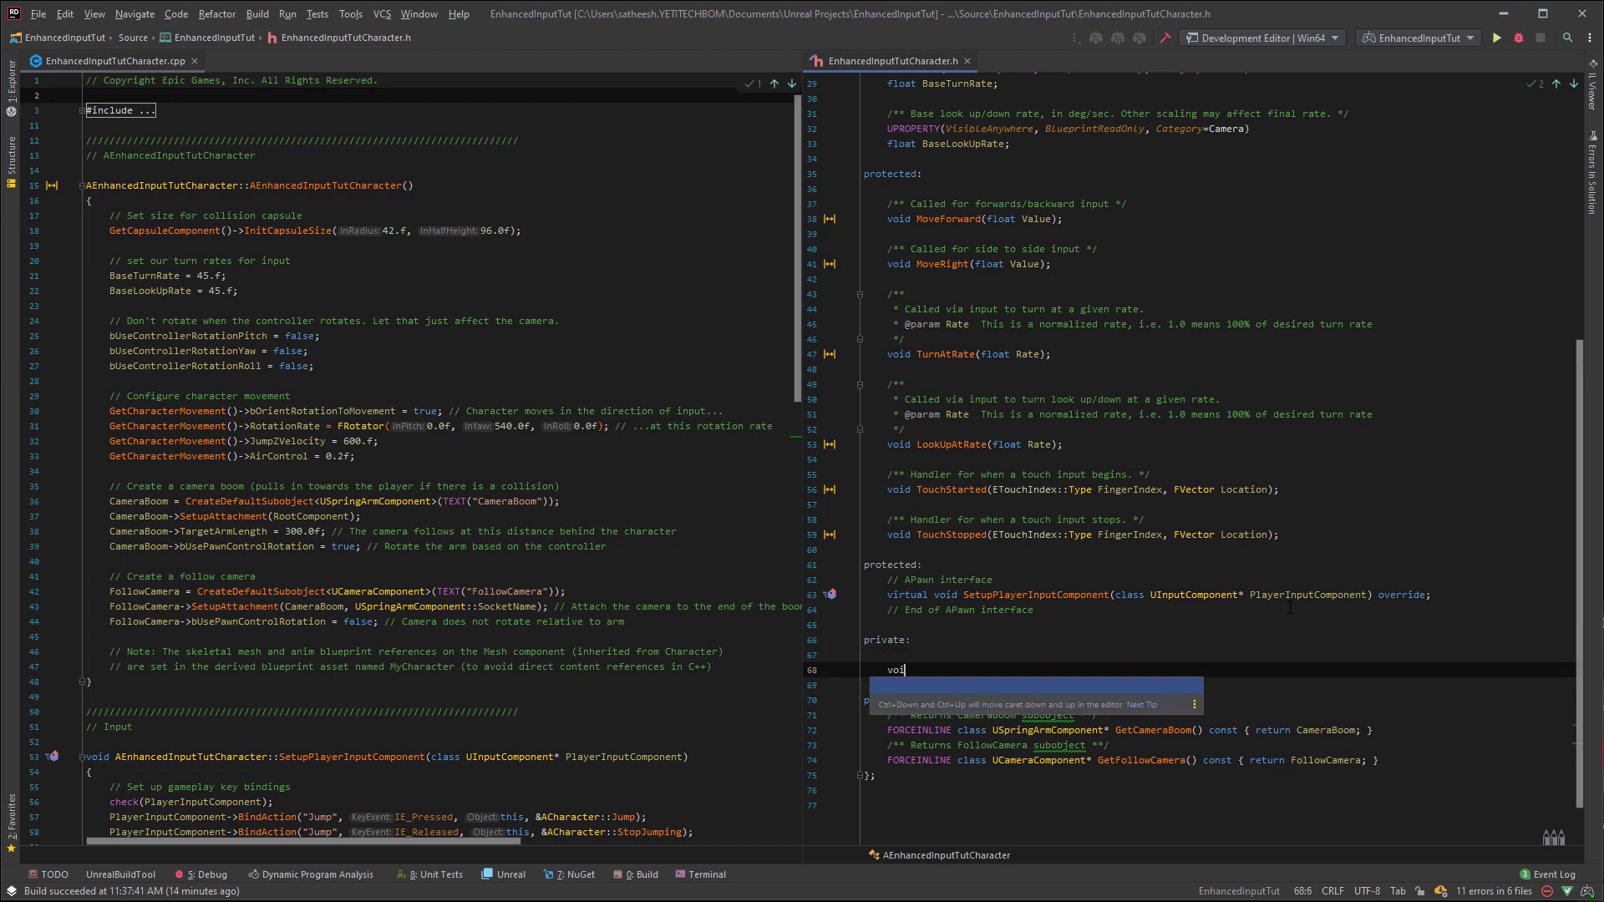
{"action": "type", "text": "d Intern"}
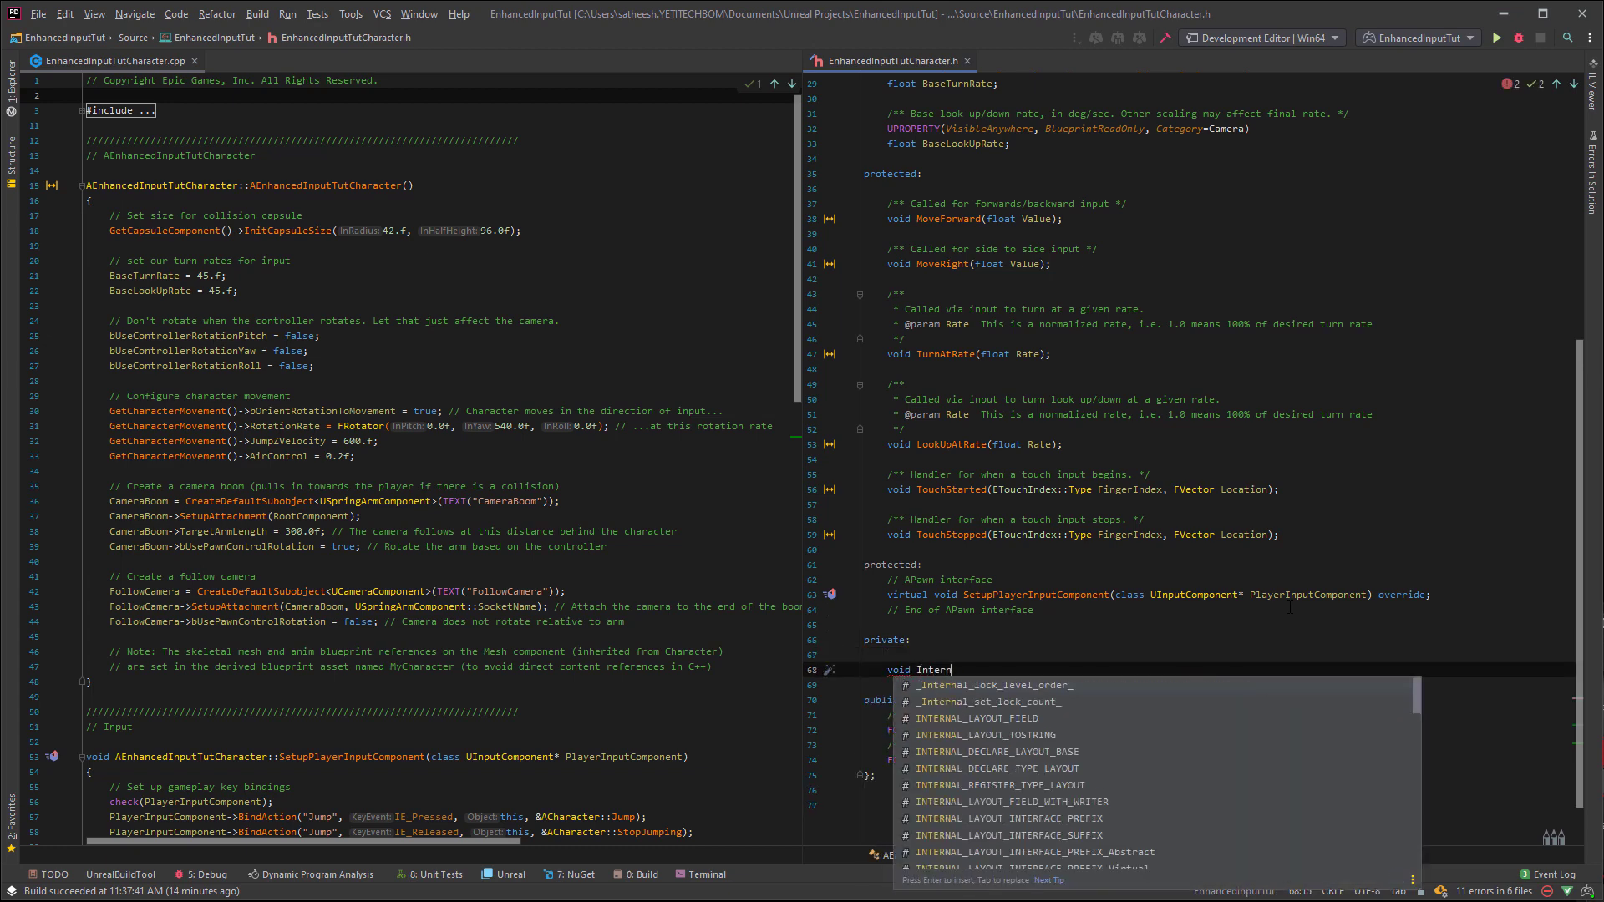
{"action": "type", "text": "al_SetContext"}
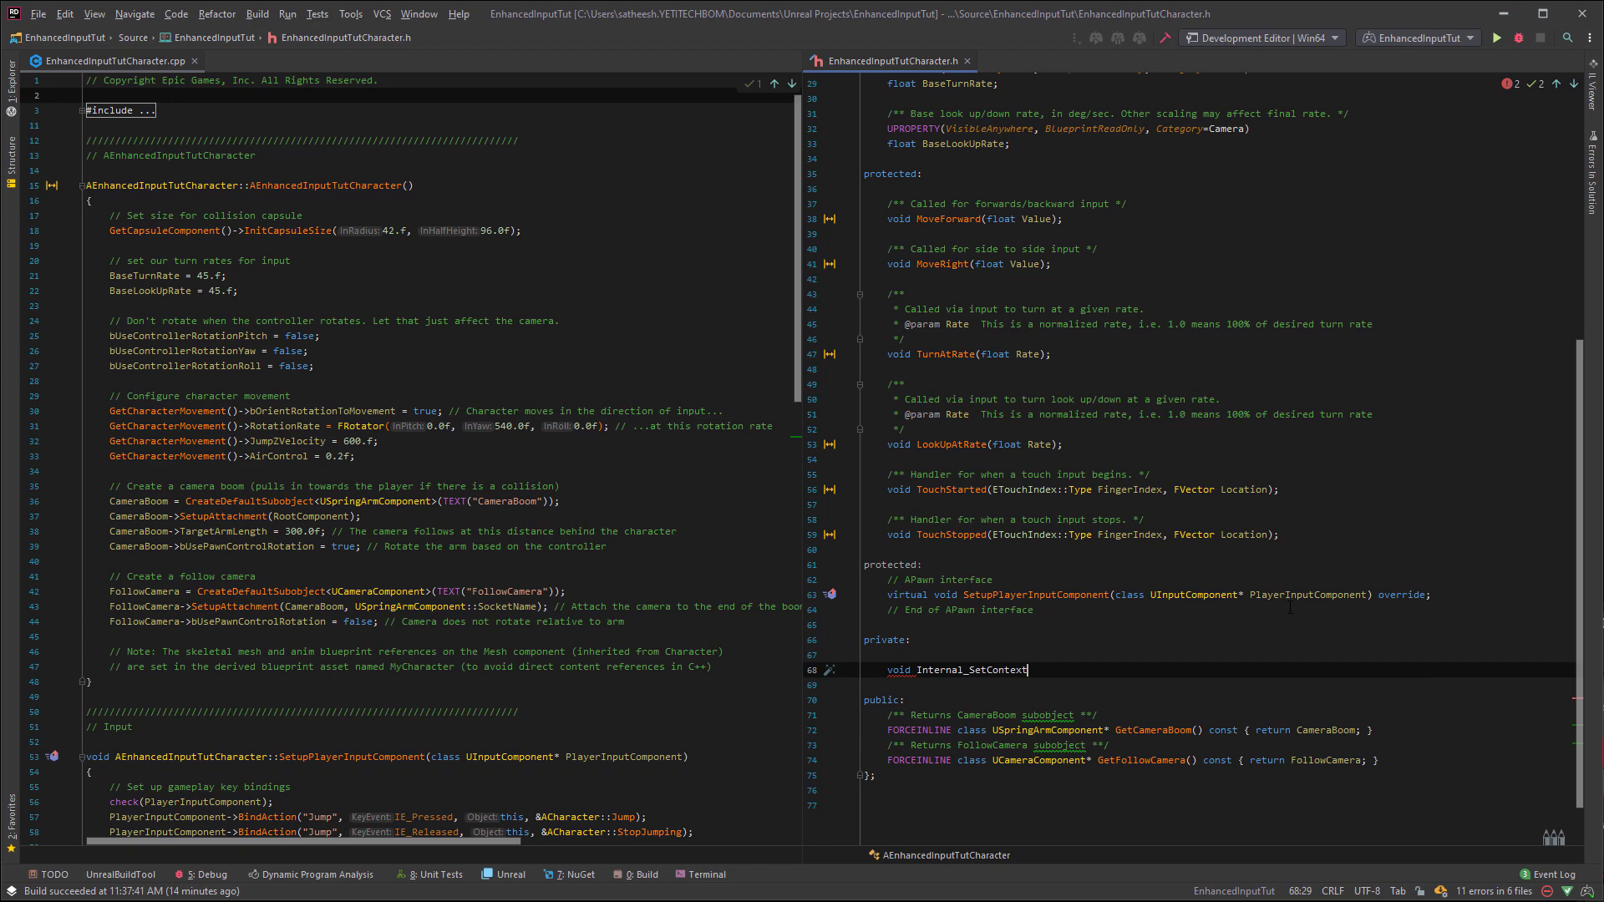
{"action": "type", "text": "();"}
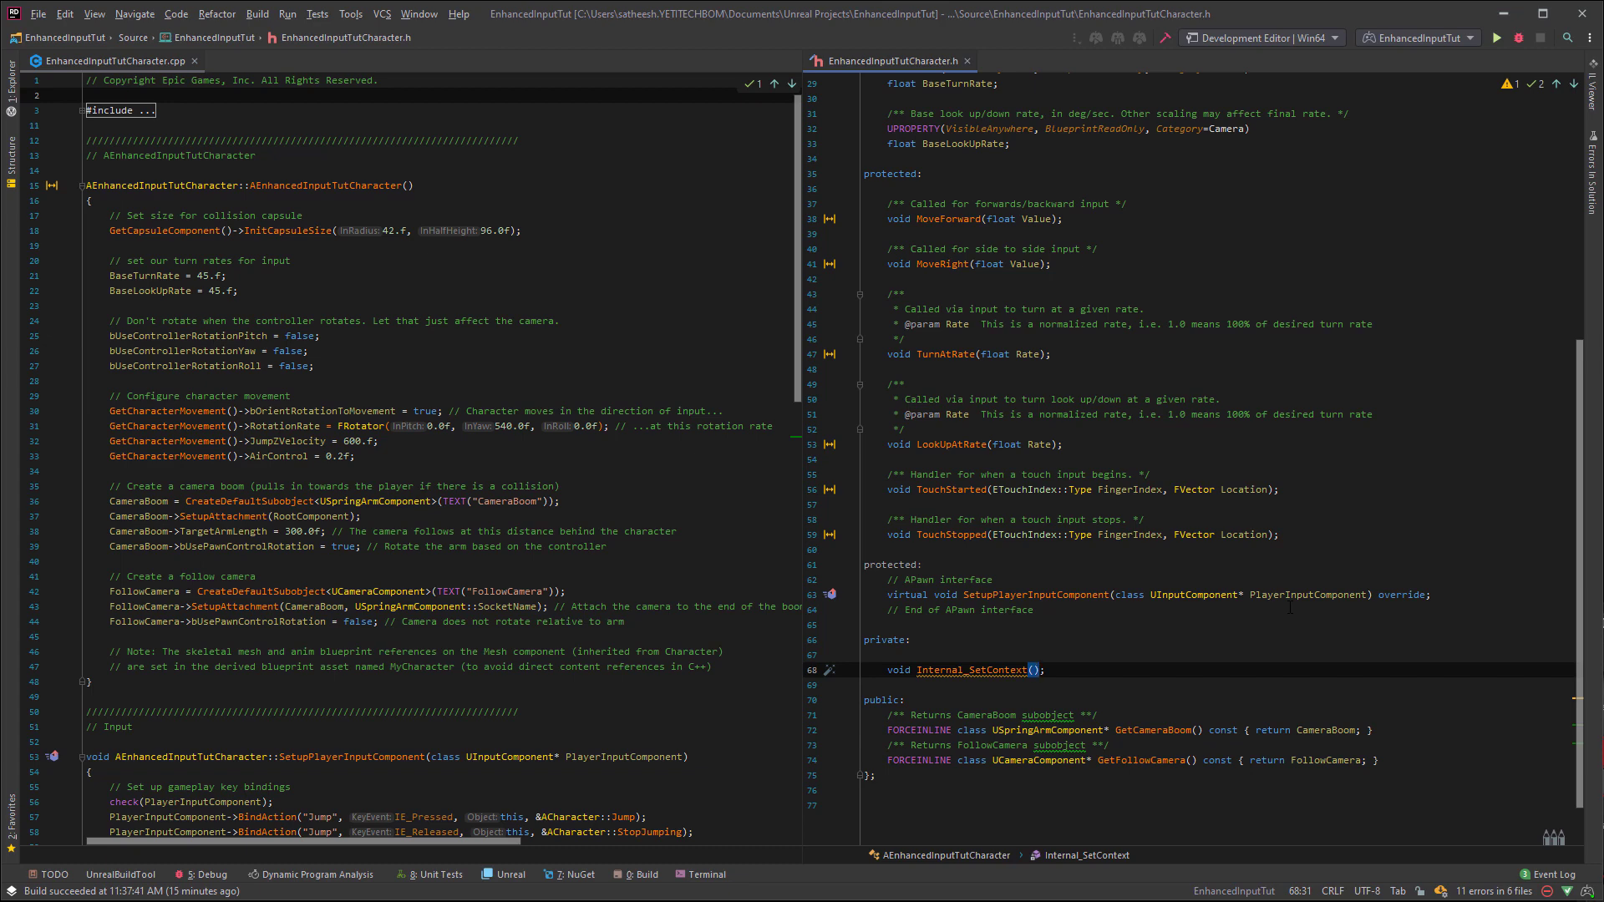
{"action": "type", "text": "class UInputMappingContext* InContext"}
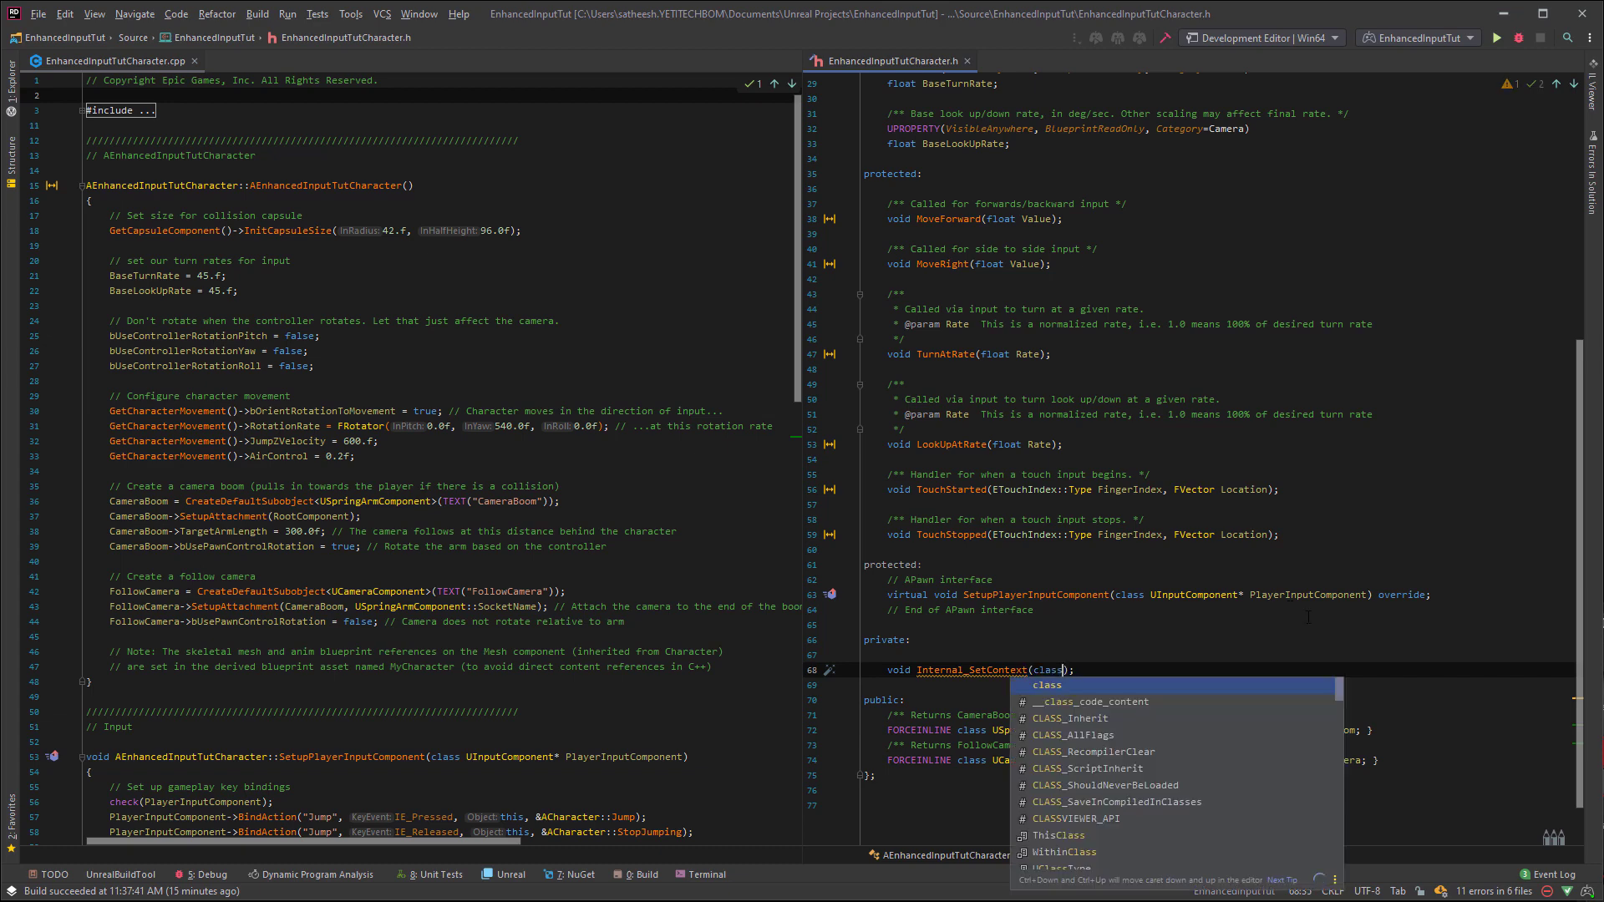
{"action": "left_click", "coordinate": [972, 669]}
{"action": "key", "text": "alt+Return"}
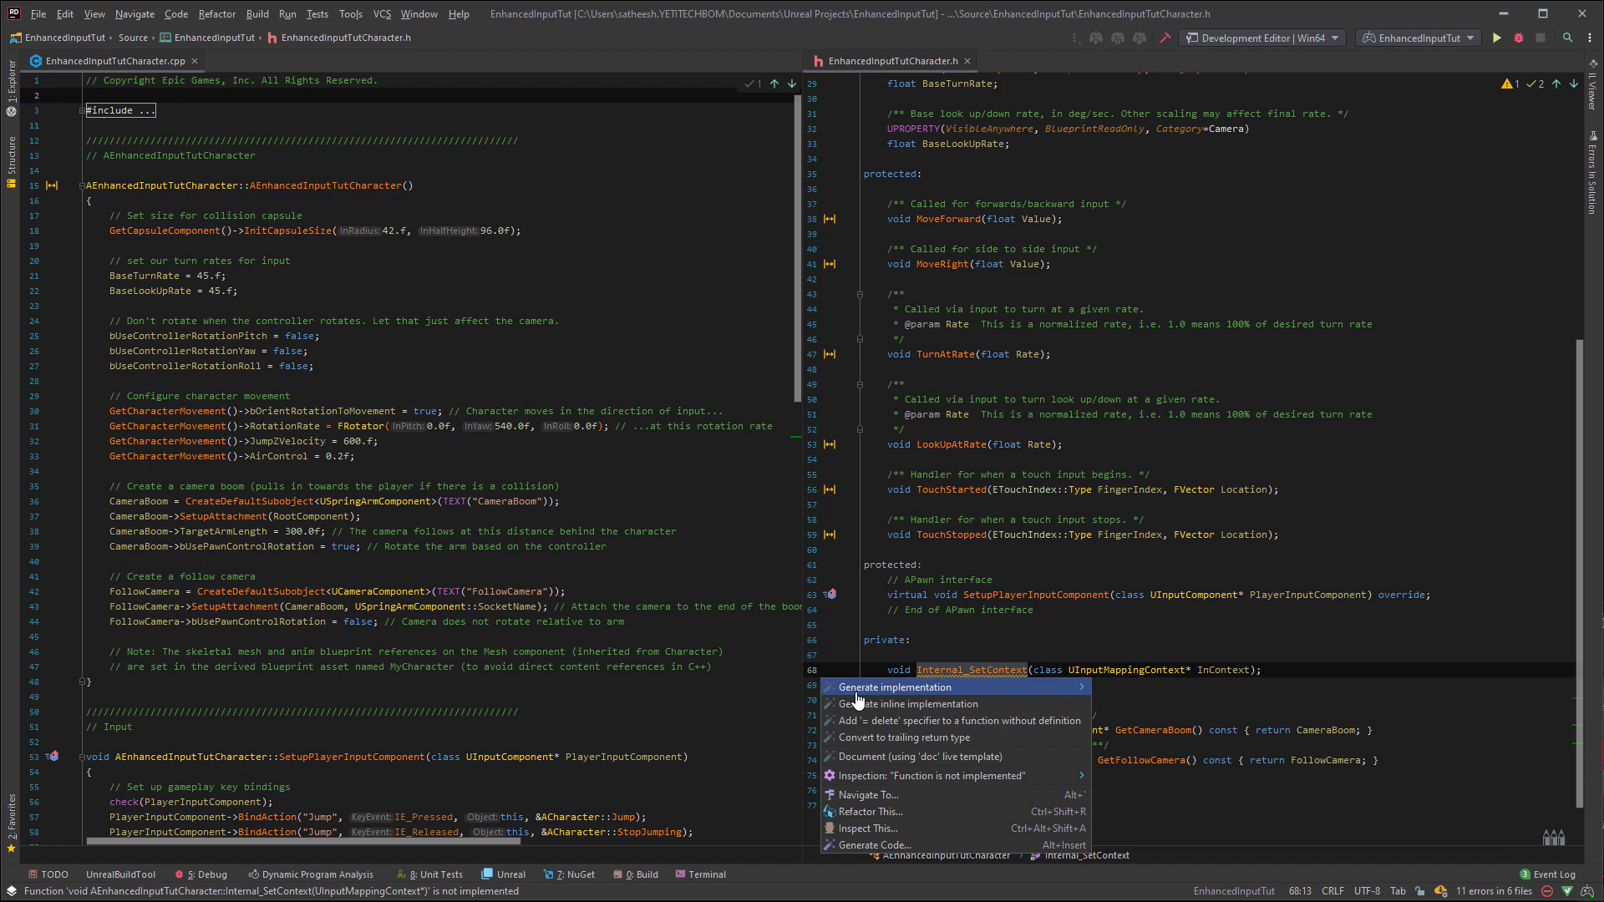
- Generate the Internal_SetContext definition and delete SetupPlayerInputComponent's old key bindings and comment
{"action": "key", "text": "Return"}
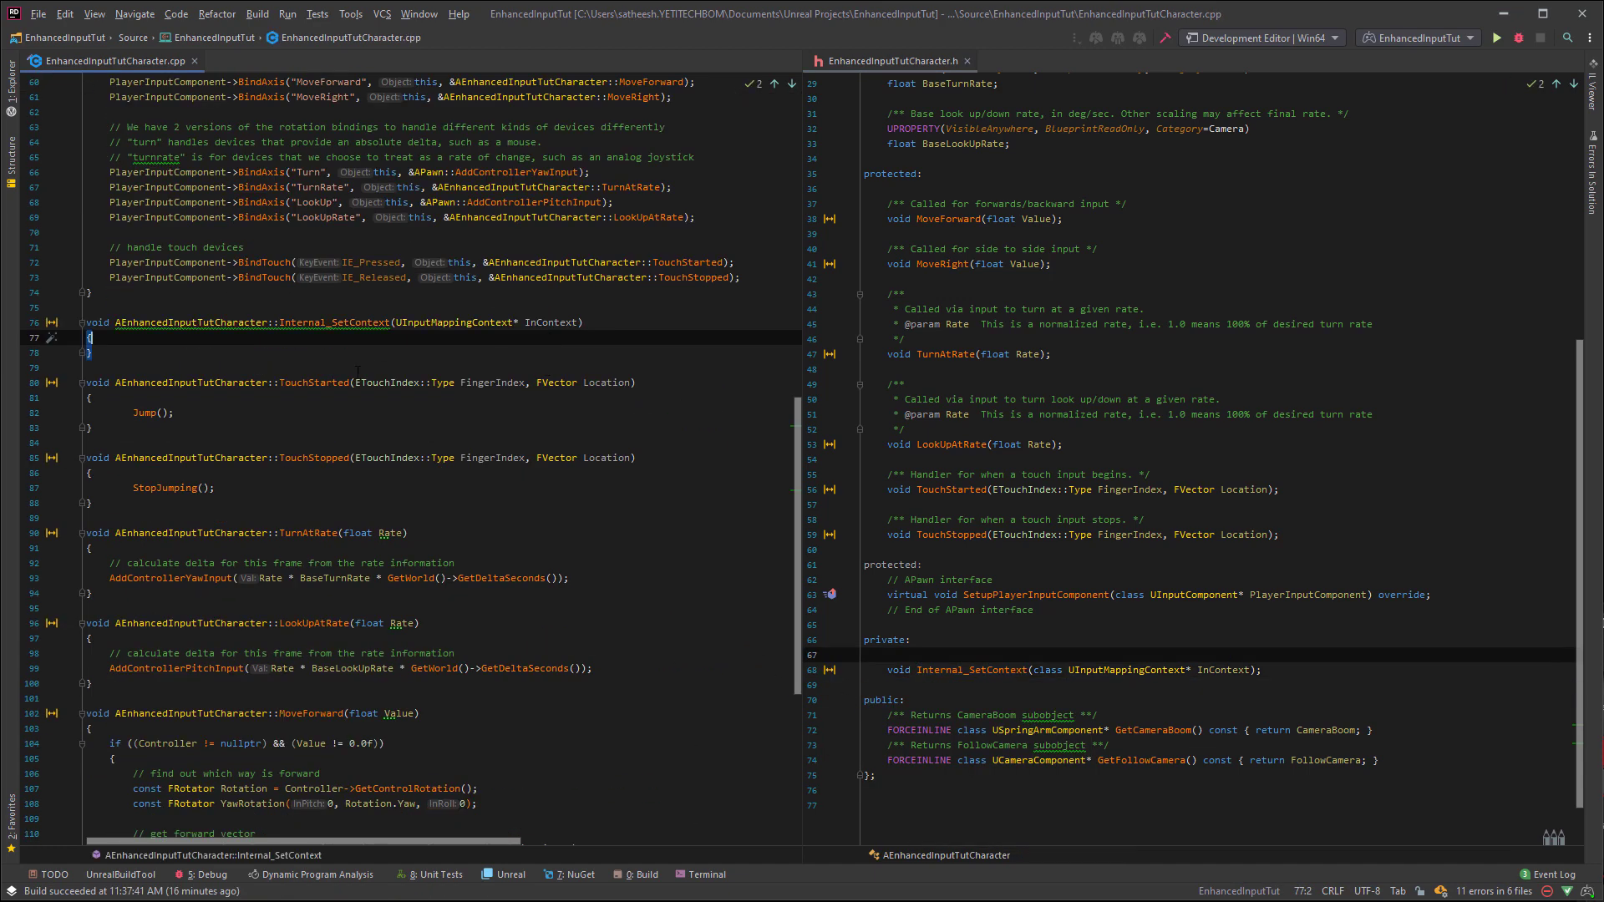
{"action": "scroll", "coordinate": [407, 404], "scroll_direction": "up", "scroll_amount": 4}
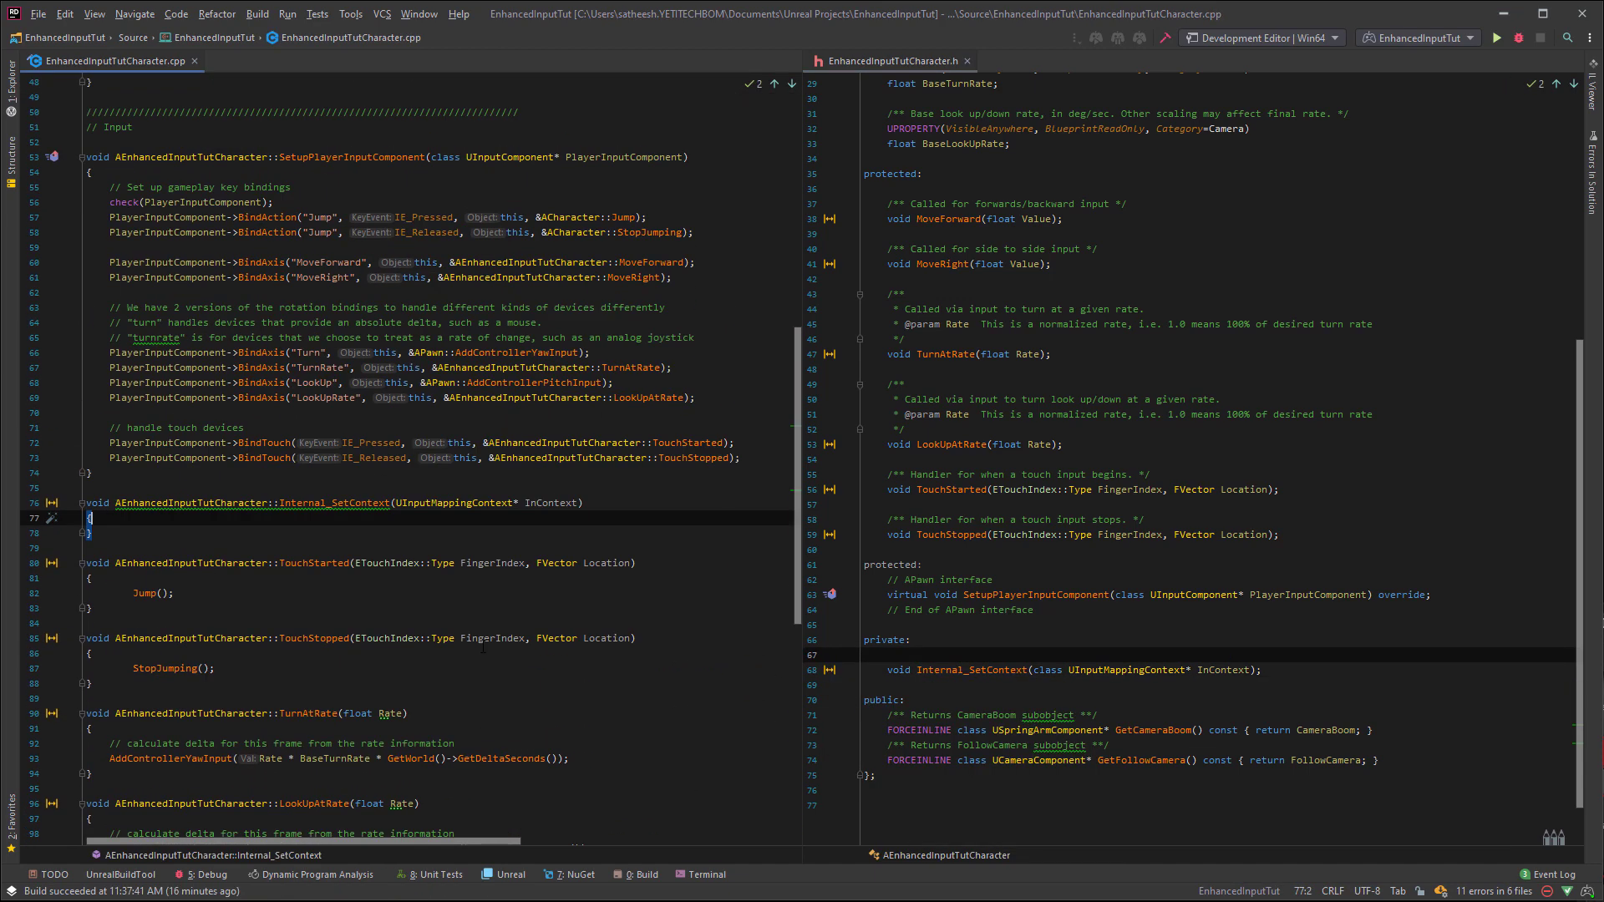
{"action": "scroll", "coordinate": [408, 494], "scroll_direction": "up", "scroll_amount": 3}
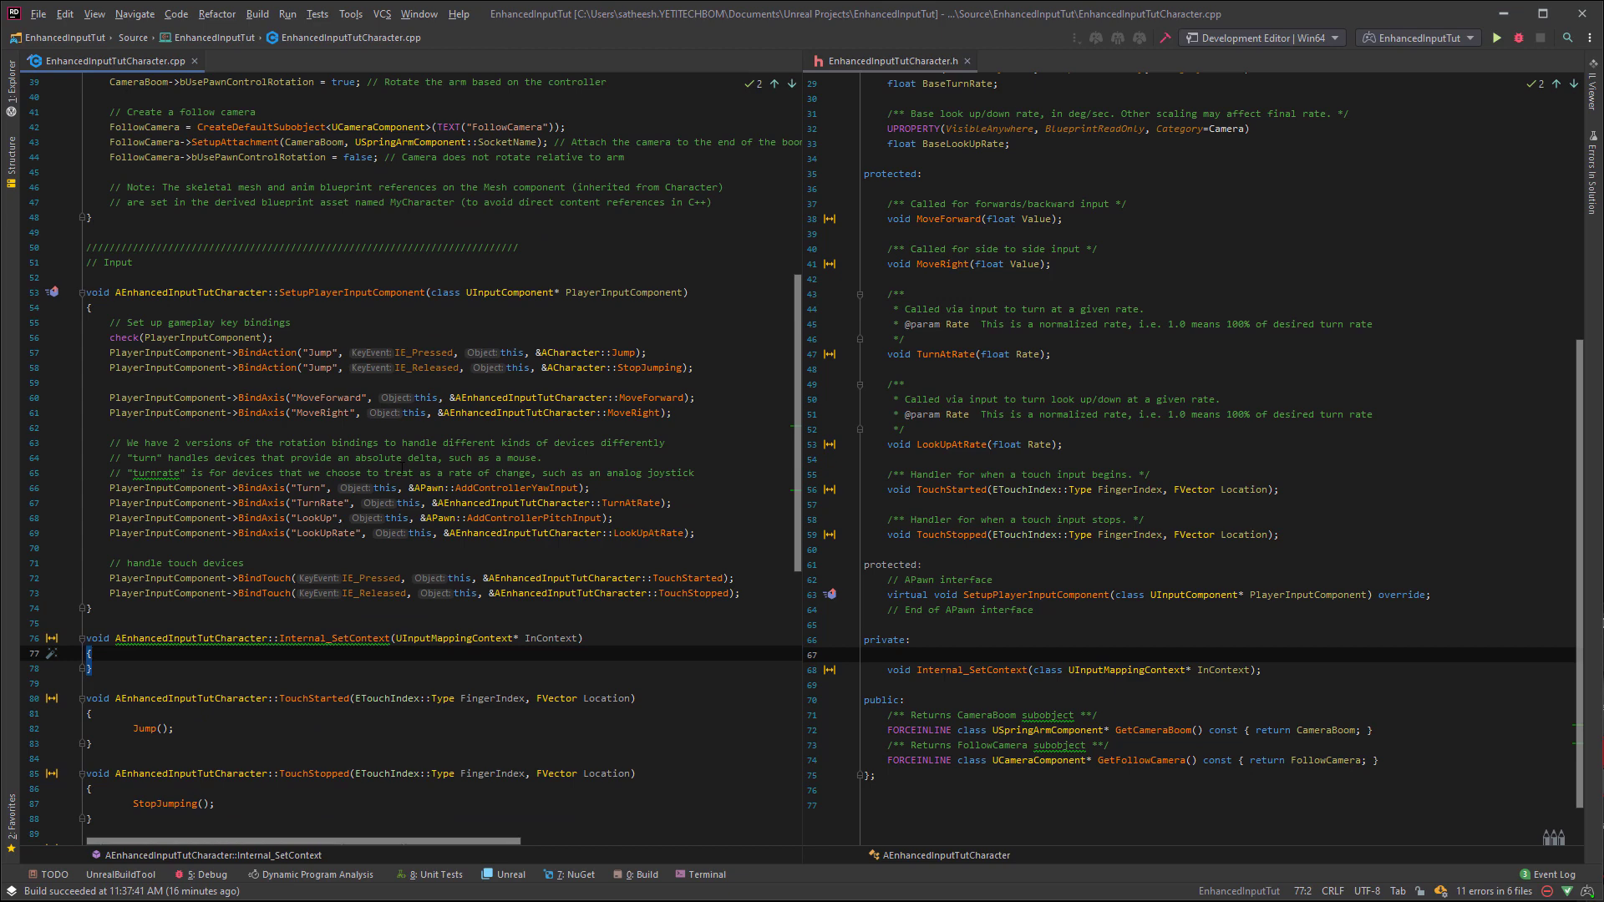
{"action": "left_click_drag", "start_coordinate": [742, 594], "coordinate": [110, 337]}
{"action": "key", "text": "ctrl+c"}
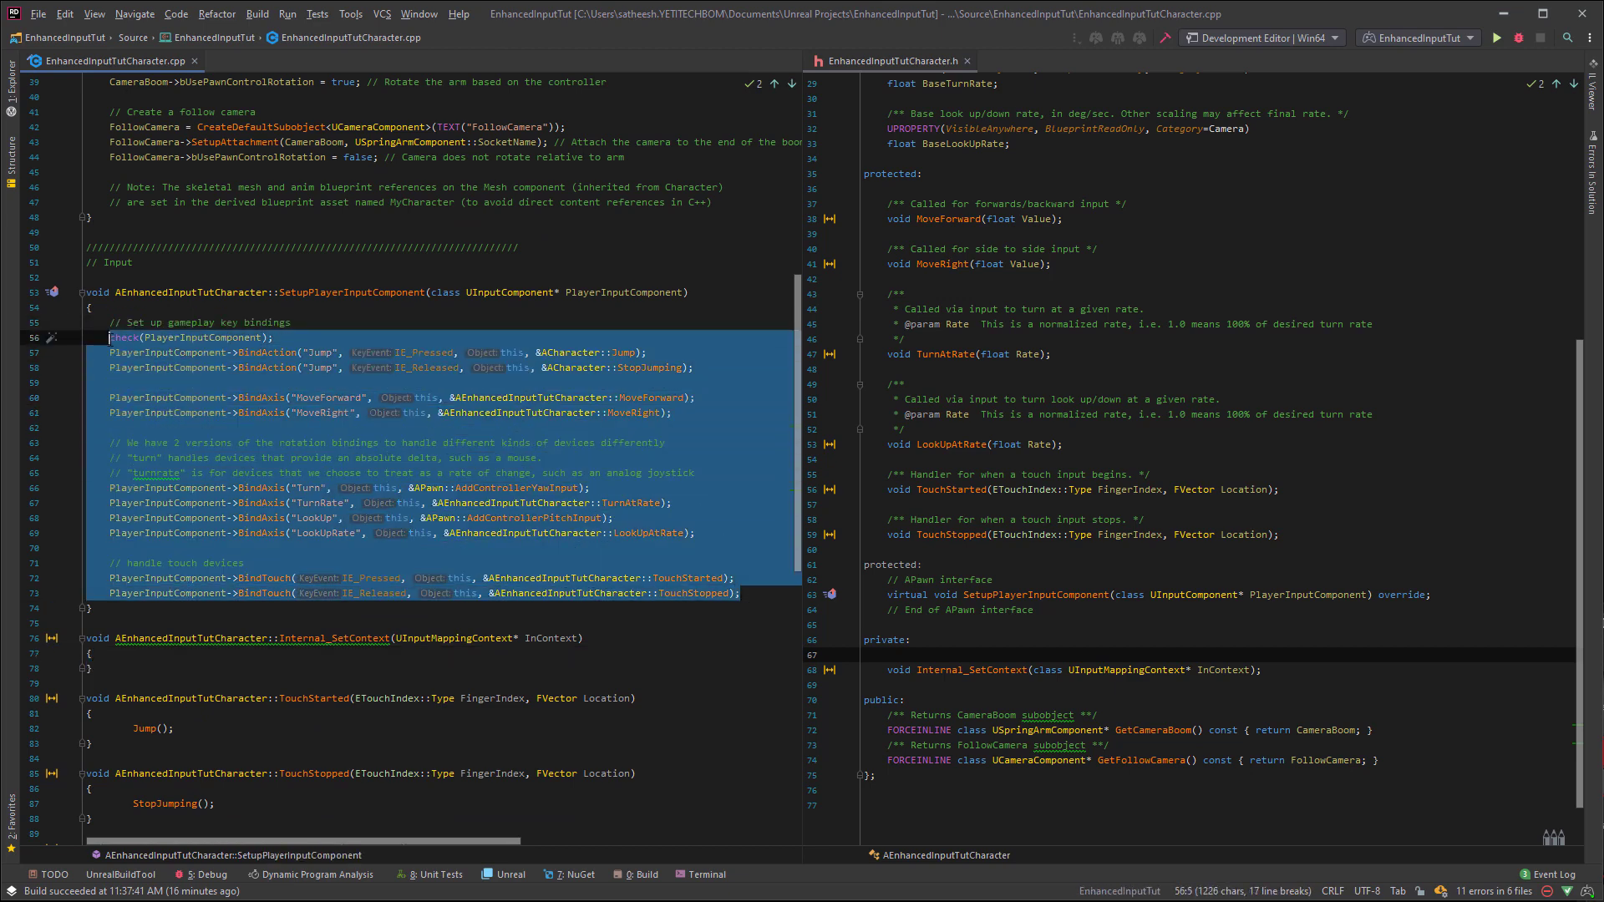
{"action": "key", "text": "Delete"}
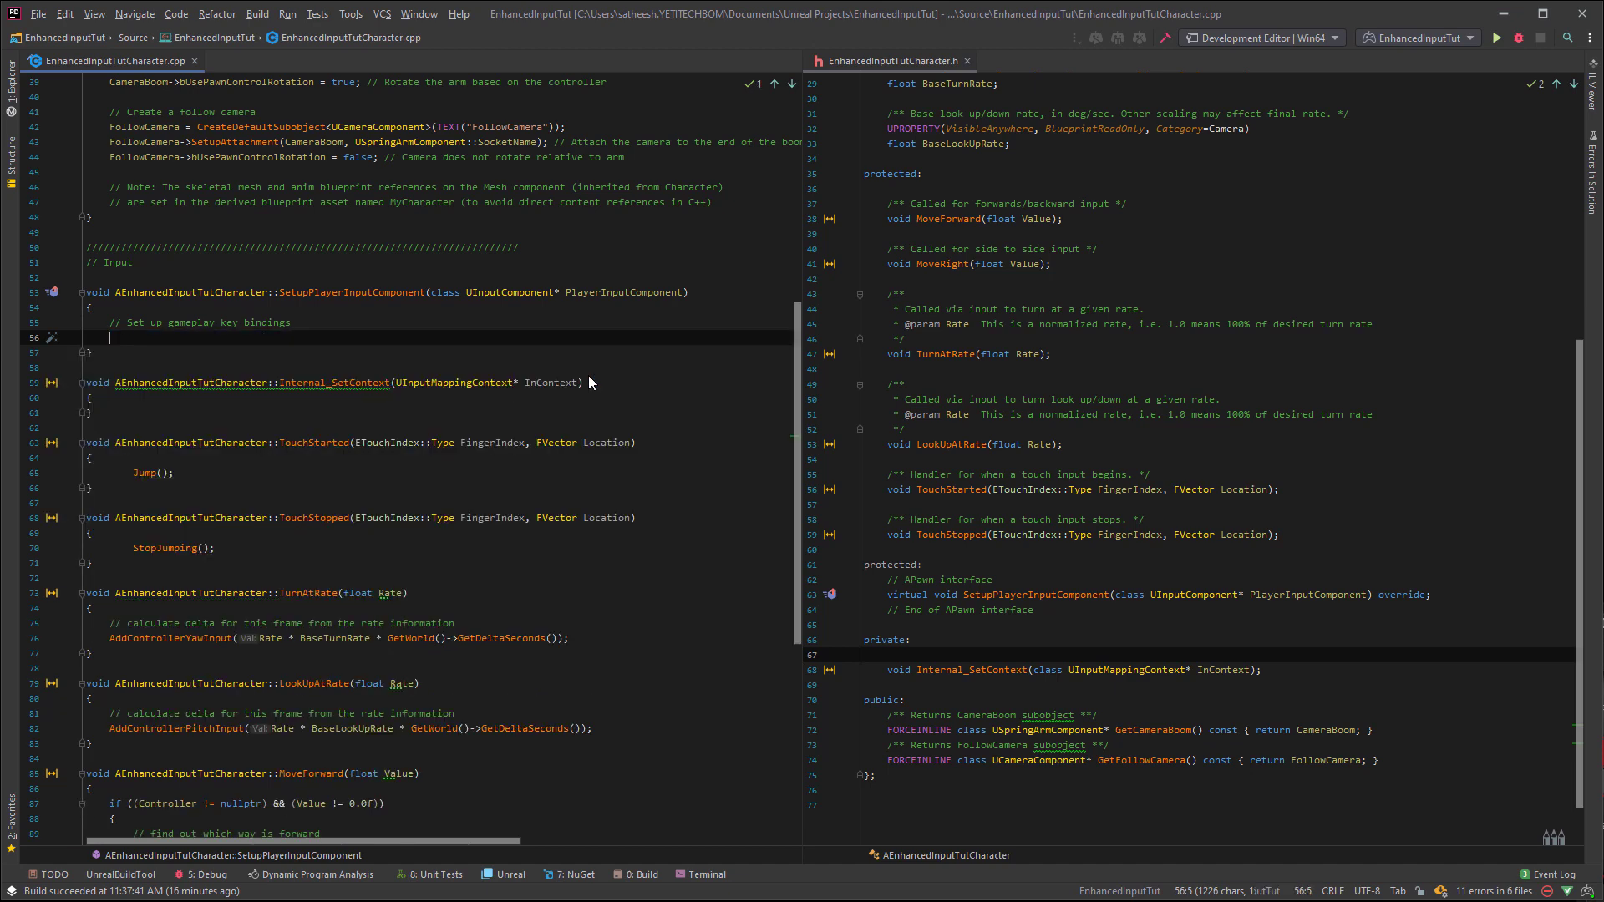
{"action": "key", "text": "shift+Up"}
{"action": "key", "text": "Delete"}
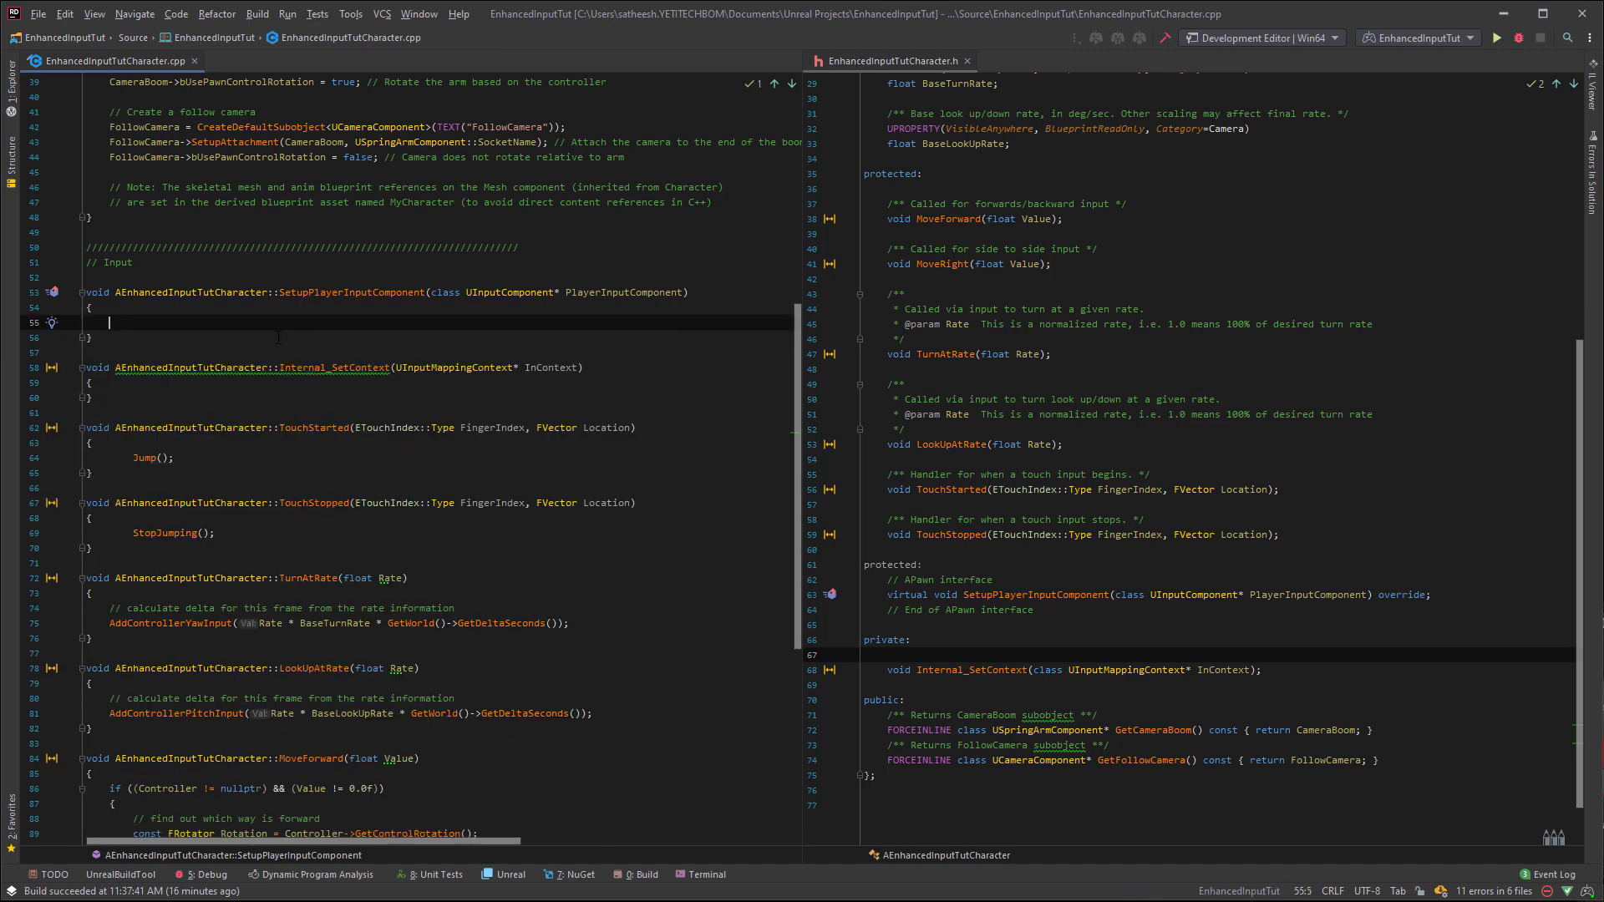
{"action": "scroll", "coordinate": [404, 439], "scroll_direction": "up", "scroll_amount": 5}
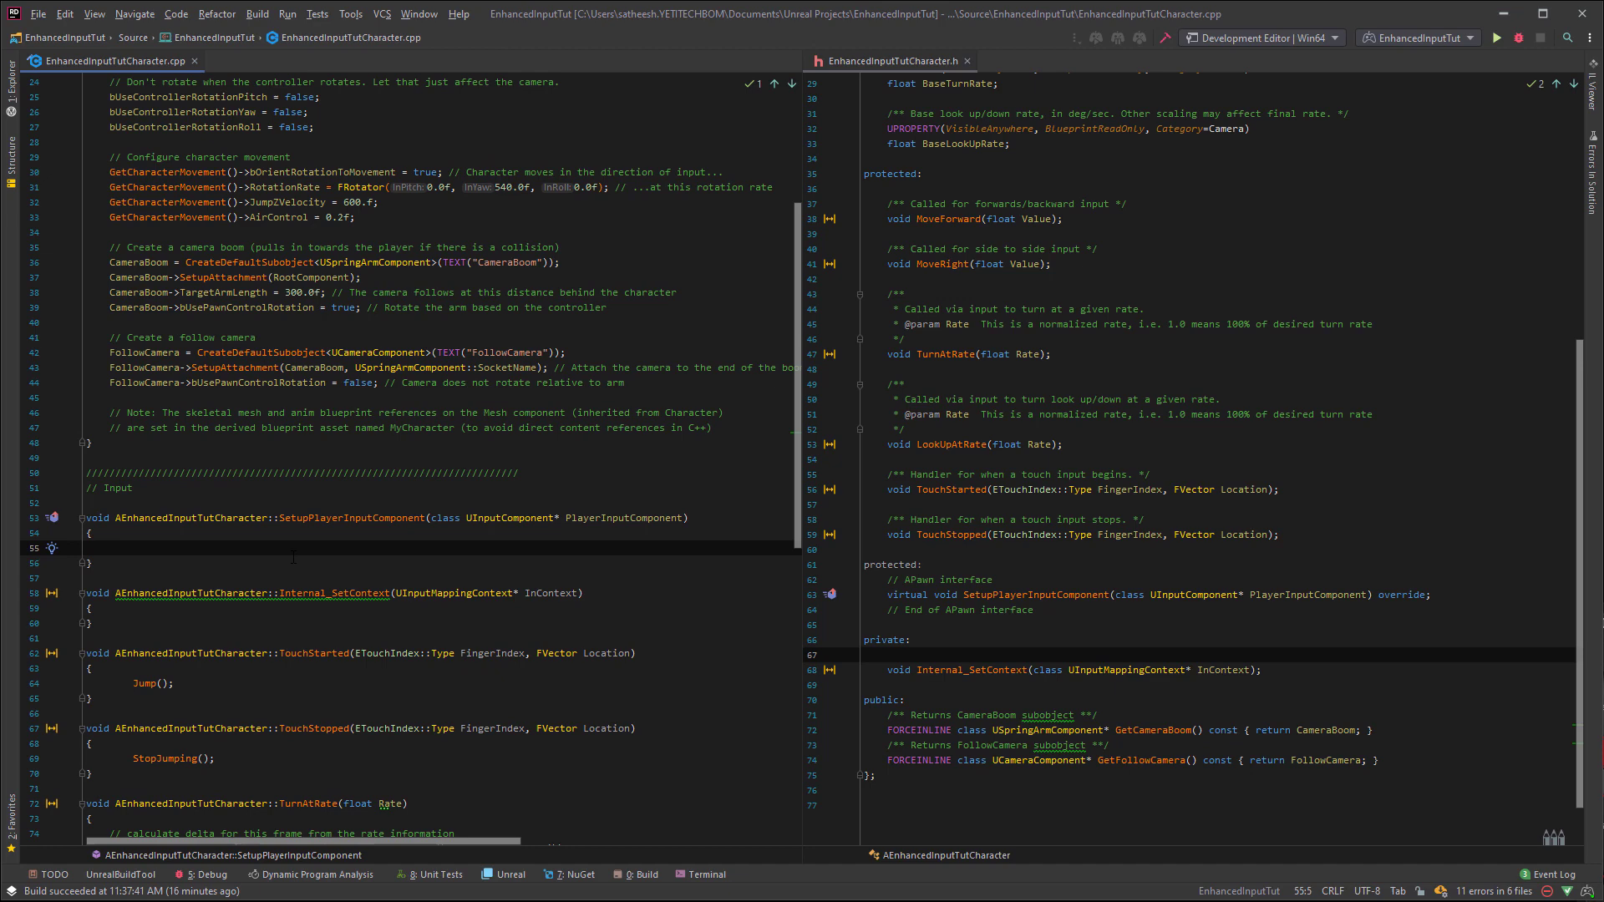
- Paste the old binding code into SetupPlayerInputComponent, then undo it
{"action": "type", "text": "// Set up gameplay key bindings"}
{"action": "key", "text": "ctrl+v"}
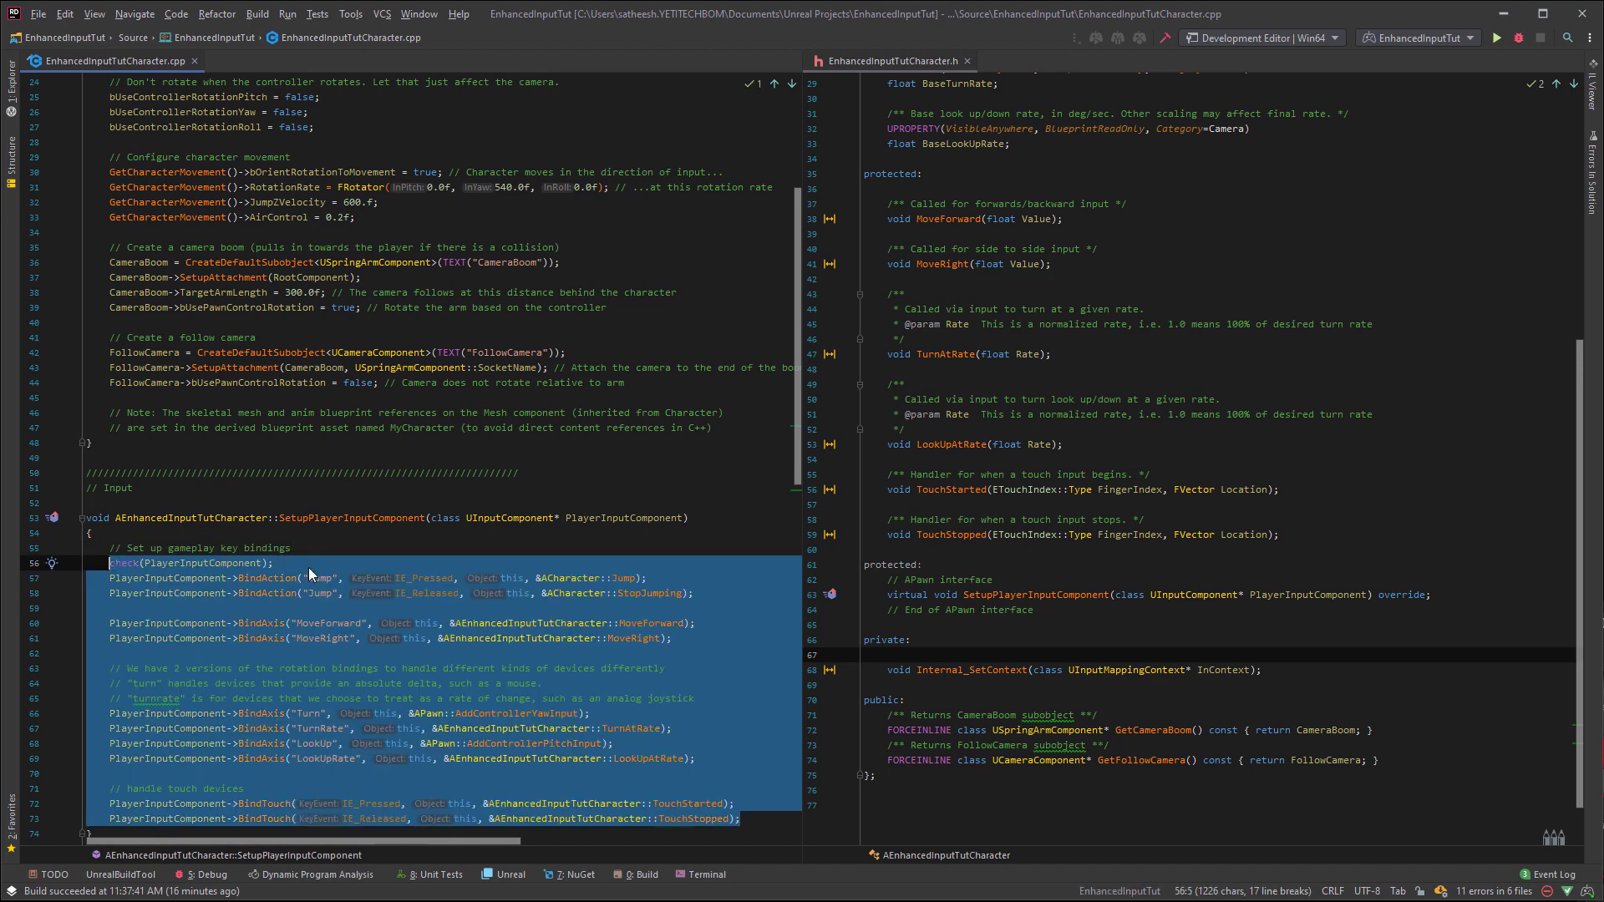
{"action": "key", "text": "ctrl+z"}
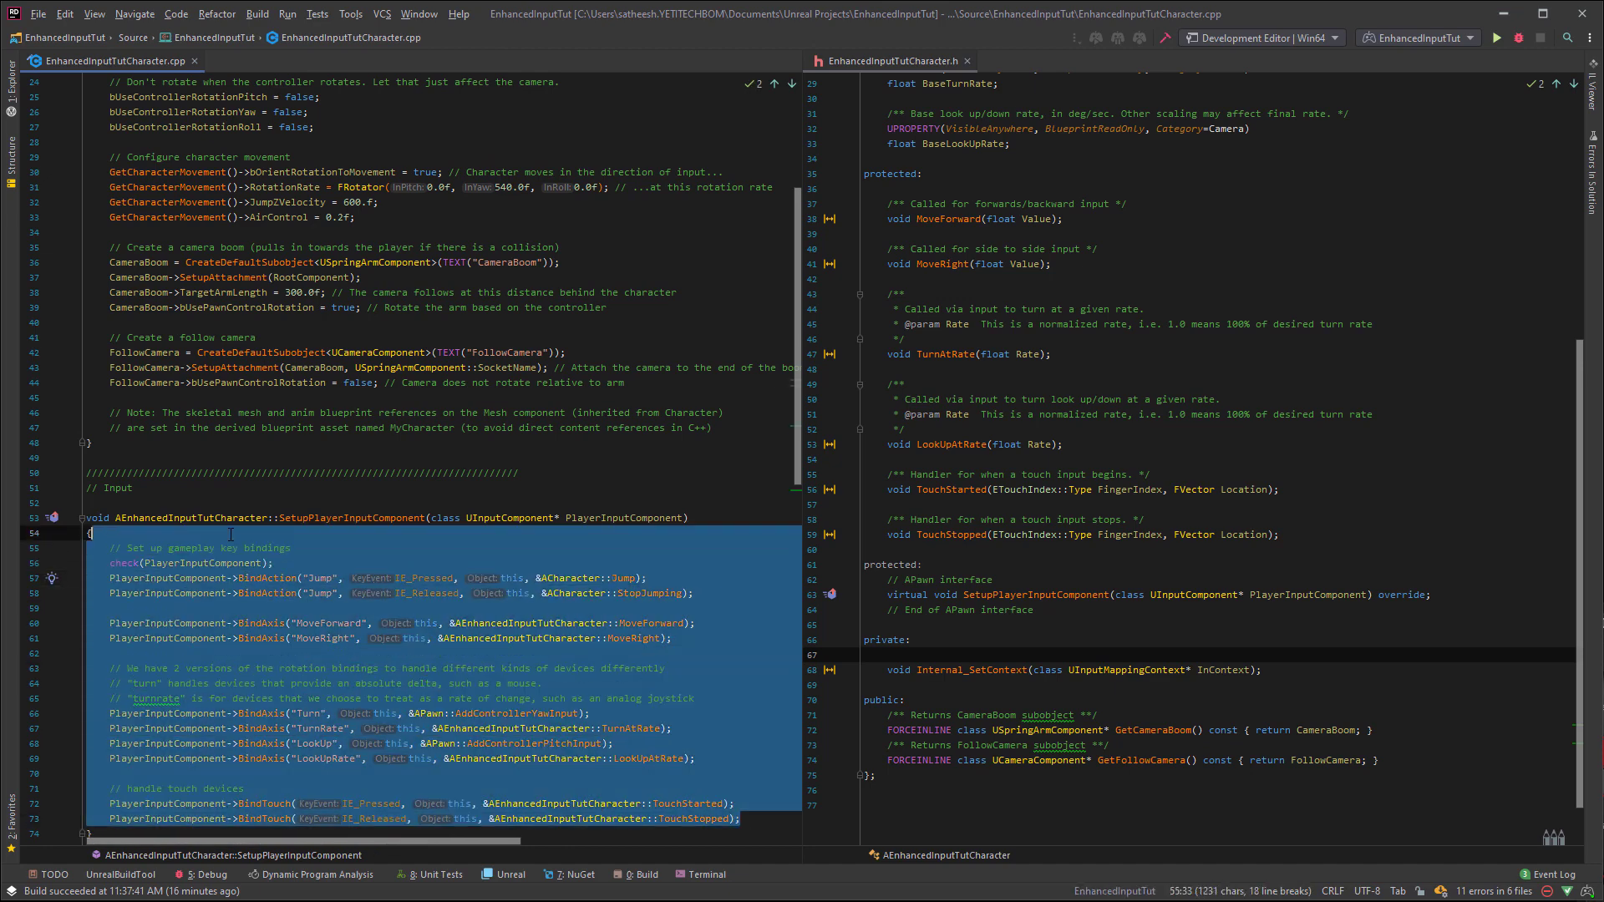
{"action": "key", "text": "ctrl+z"}
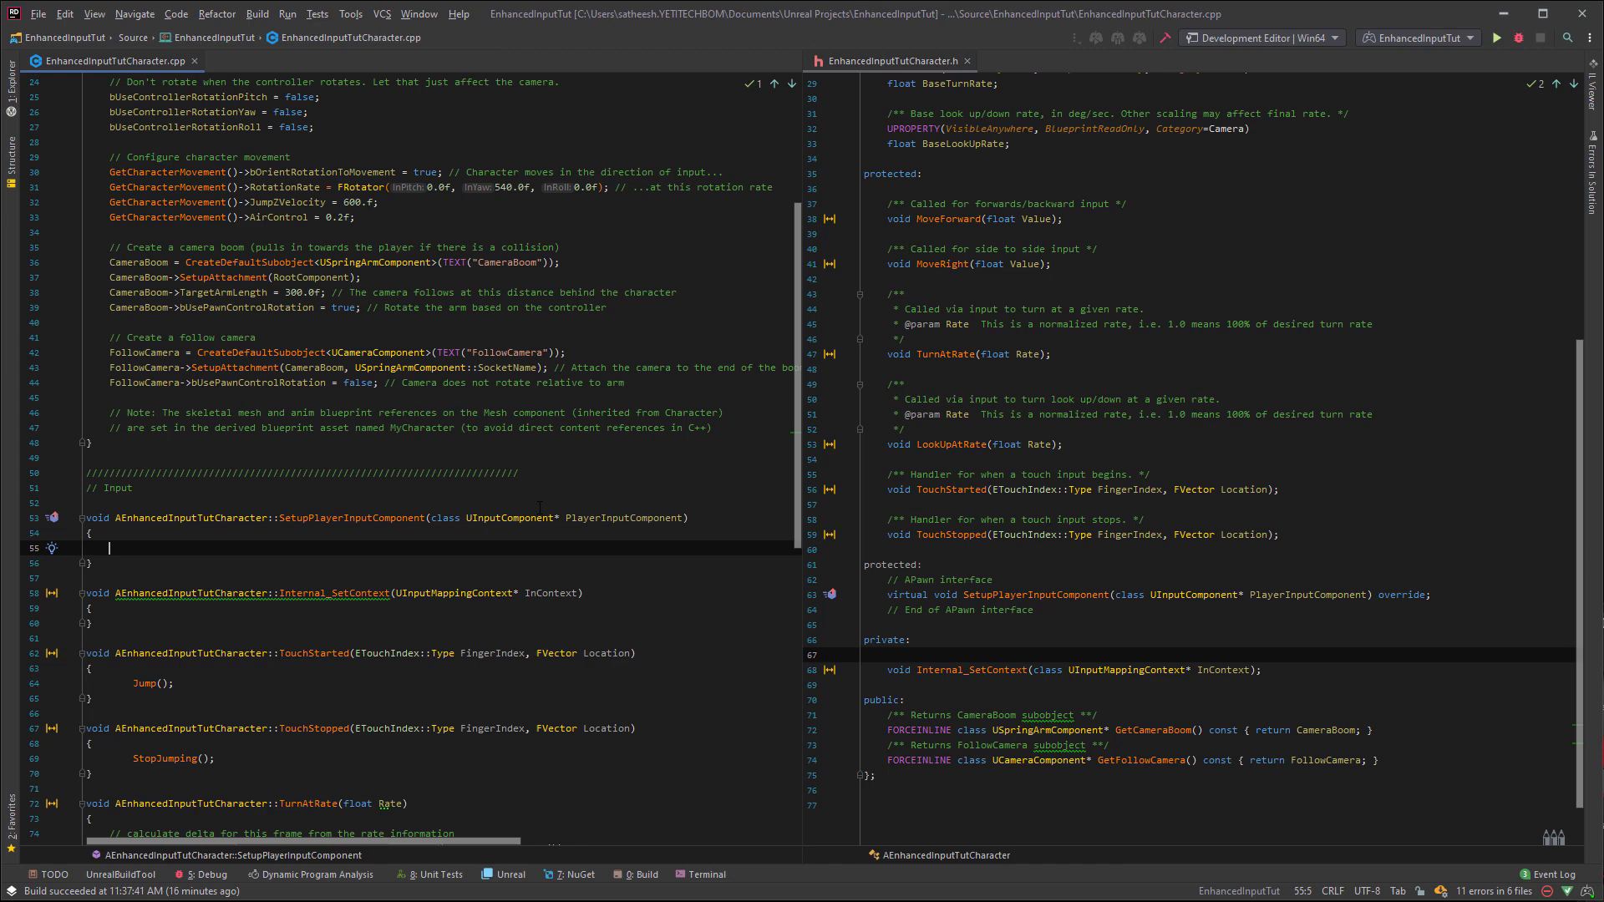
{"action": "scroll", "coordinate": [1190, 440], "scroll_direction": "up", "scroll_amount": 6}
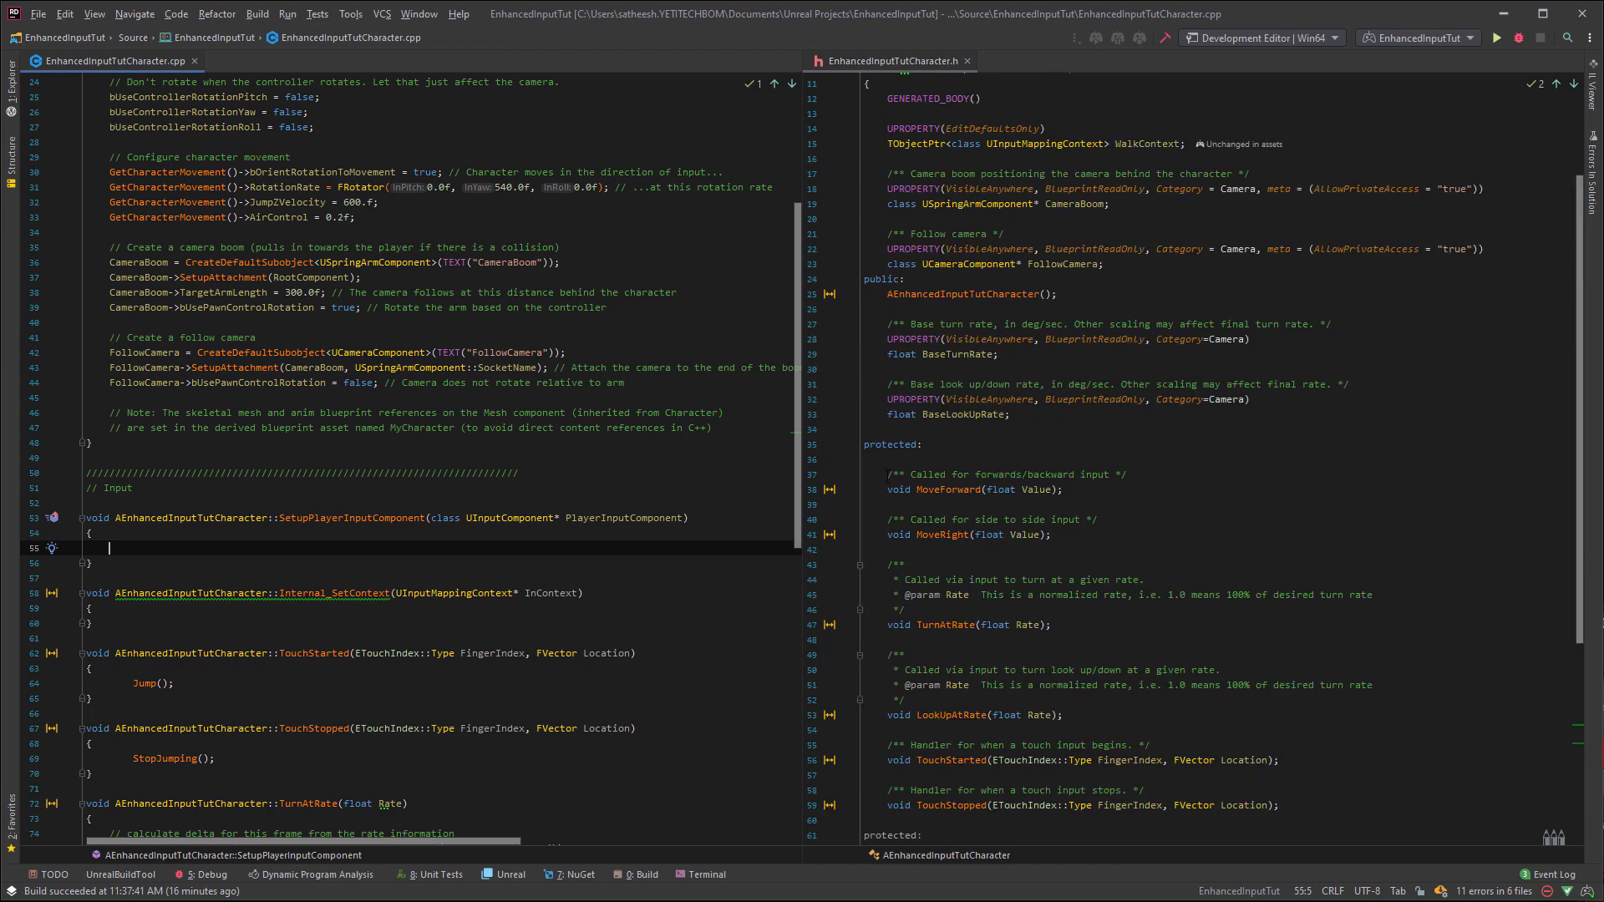
- Delete the MoveForward through TouchStopped handler declarations from the character header
{"action": "double_click", "coordinate": [995, 625]}
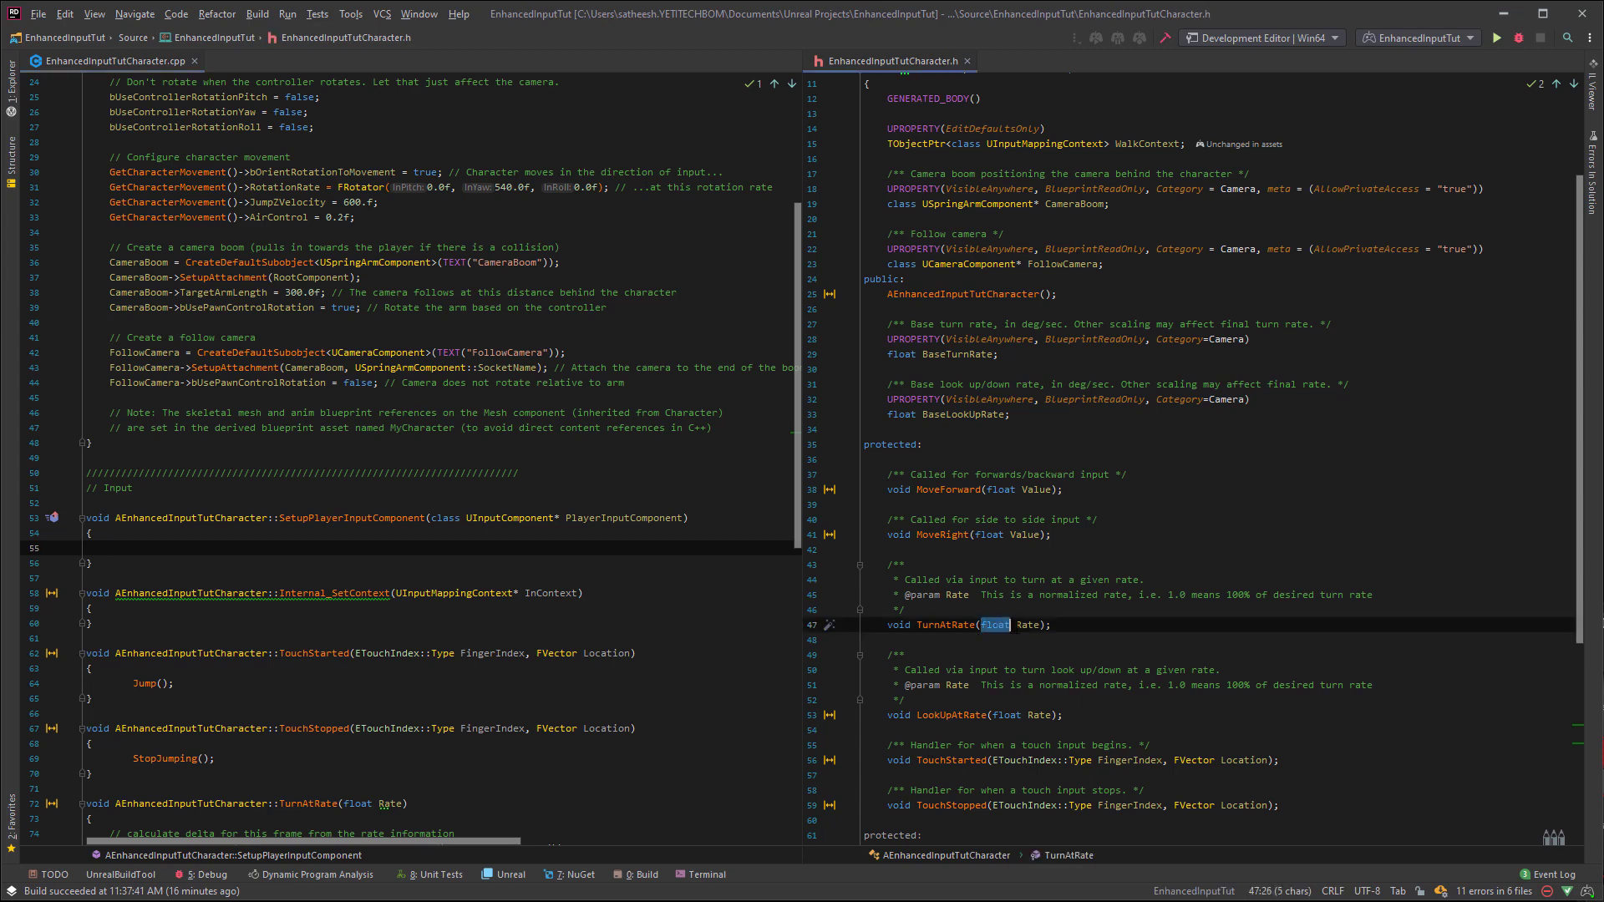
{"action": "scroll", "coordinate": [1281, 717], "scroll_direction": "down", "scroll_amount": 2}
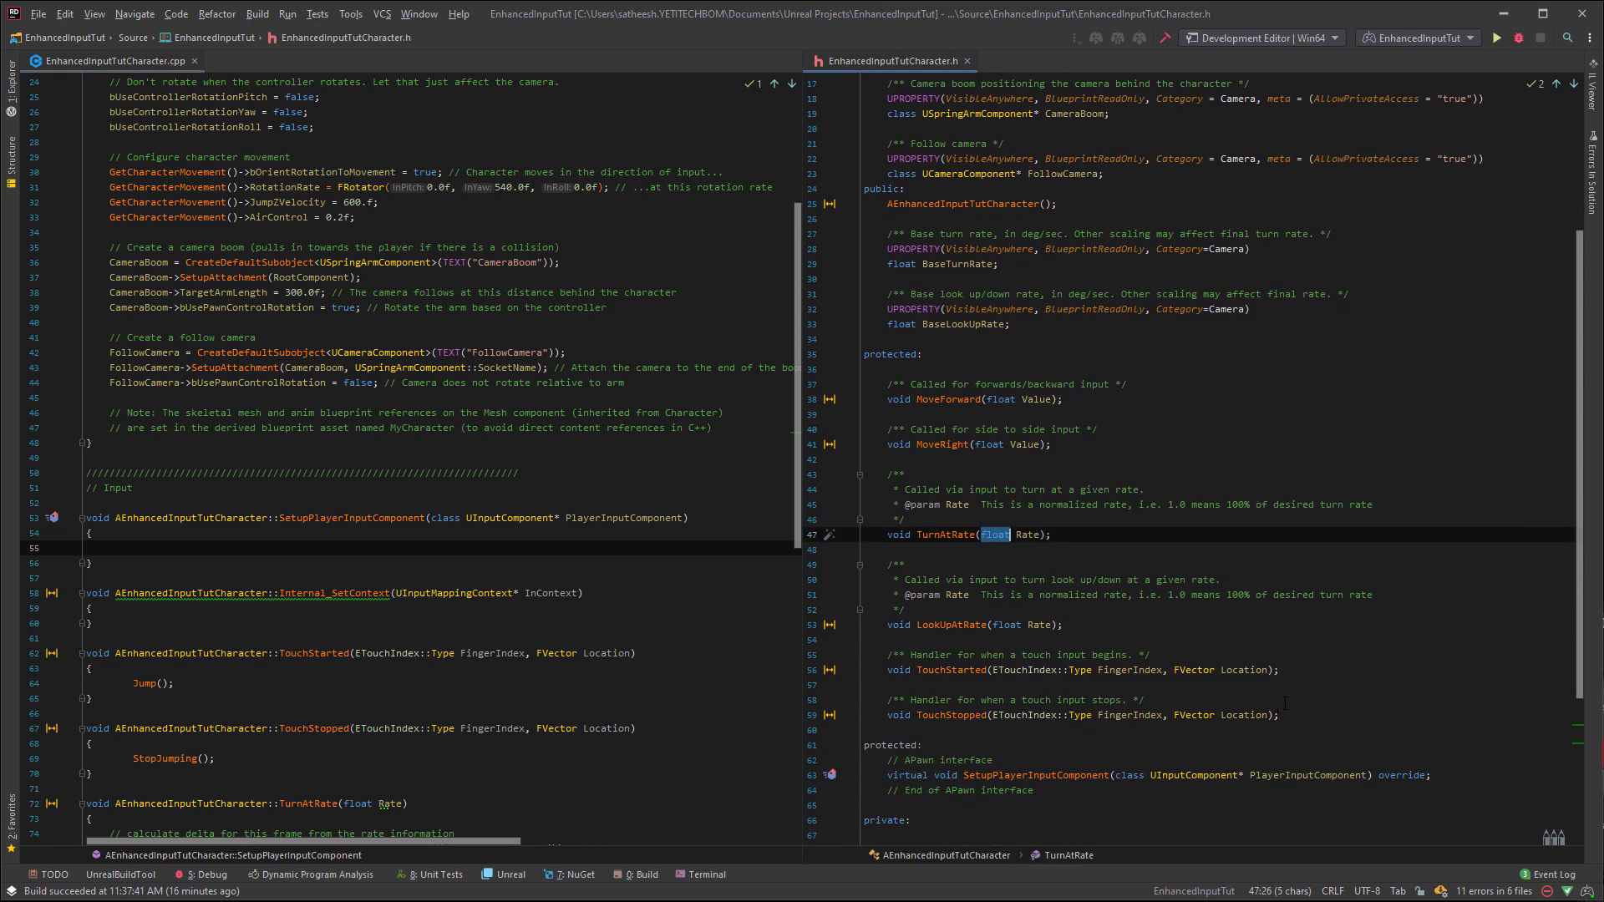
{"action": "left_click", "coordinate": [877, 549]}
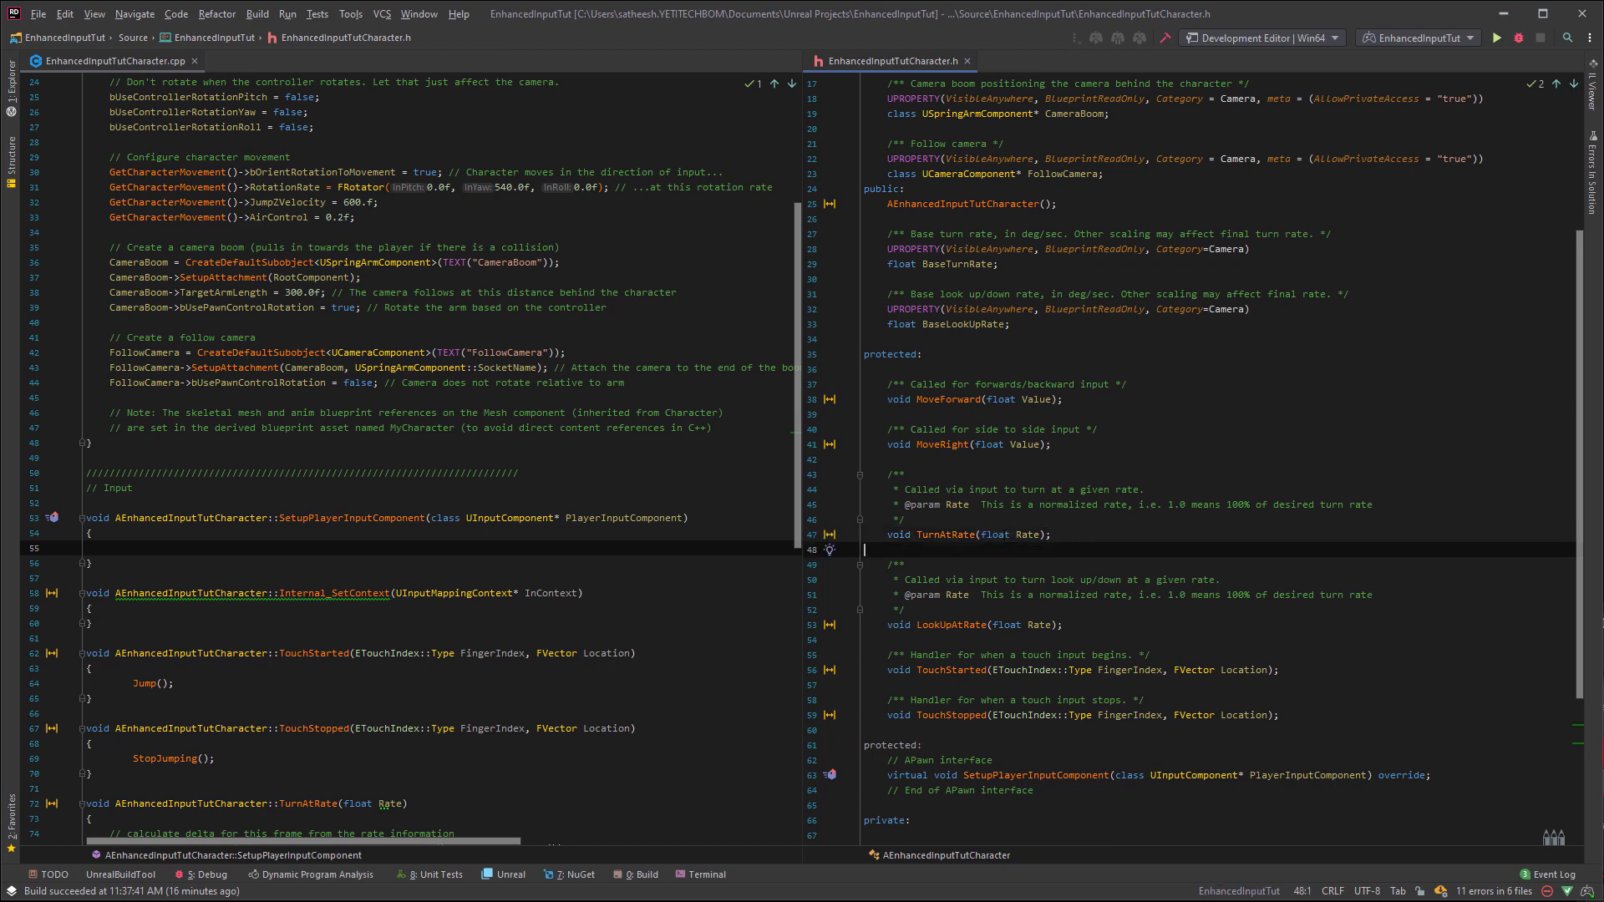
{"action": "left_click_drag", "start_coordinate": [1290, 717], "coordinate": [1106, 329]}
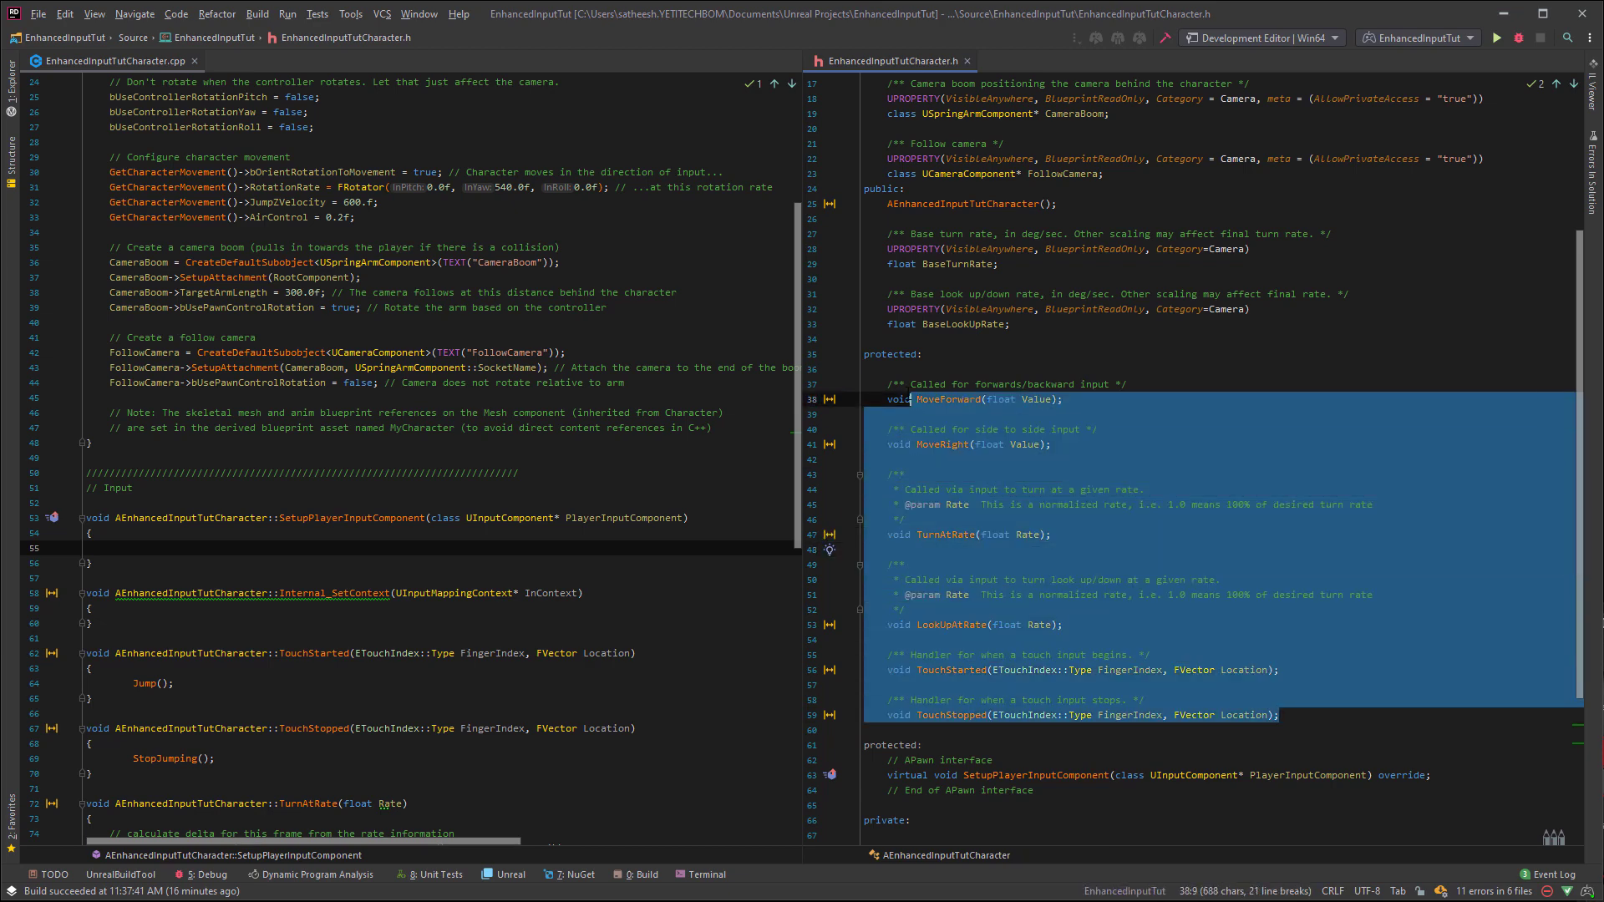
{"action": "key", "text": "Delete"}
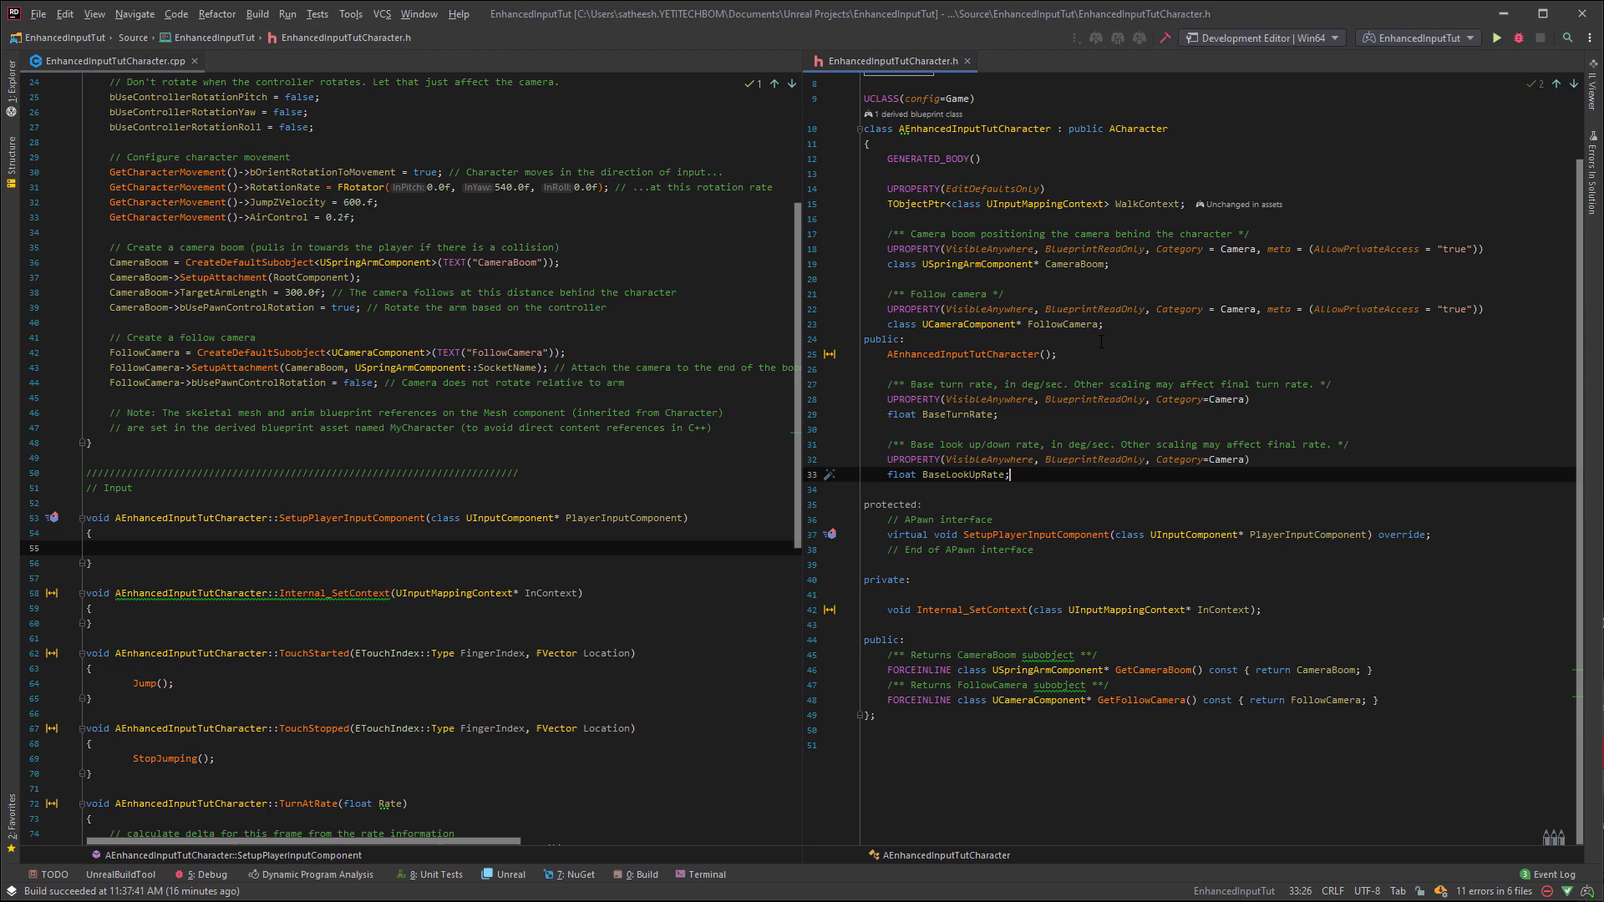
- Declare UFUNCTION() void Internal_MoveForward(const FInputActionValue& Value) below Internal_SetContext
{"action": "left_click", "coordinate": [1317, 610]}
{"action": "key", "text": "Return"}
{"action": "key", "text": "Return"}
{"action": "type", "text": "UP"}
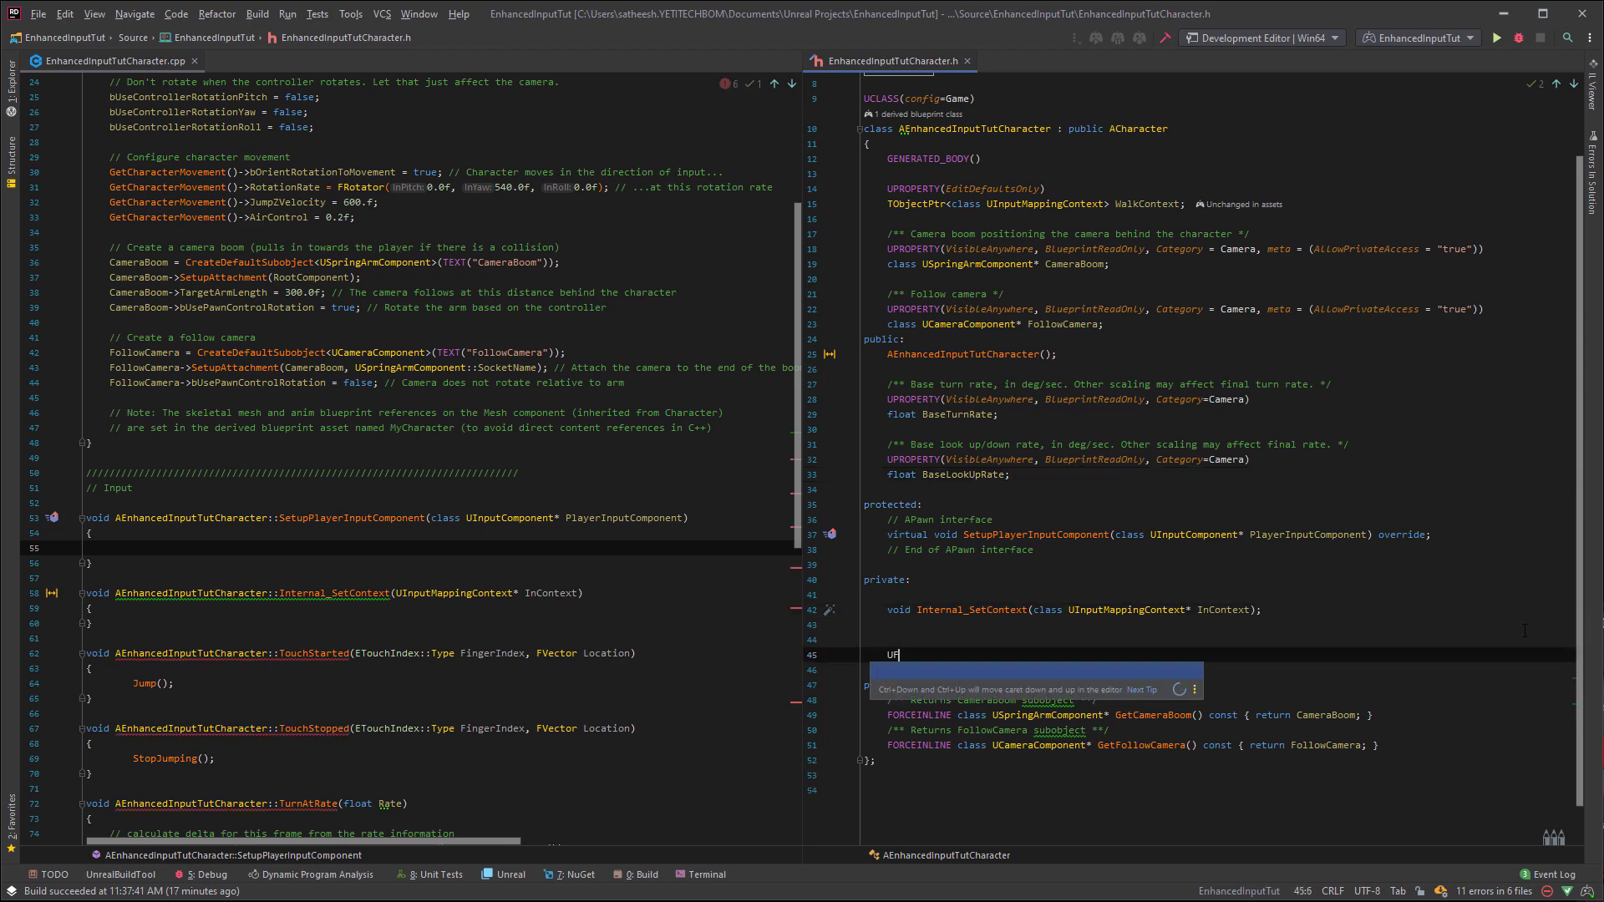
{"action": "key", "text": "Tab"}
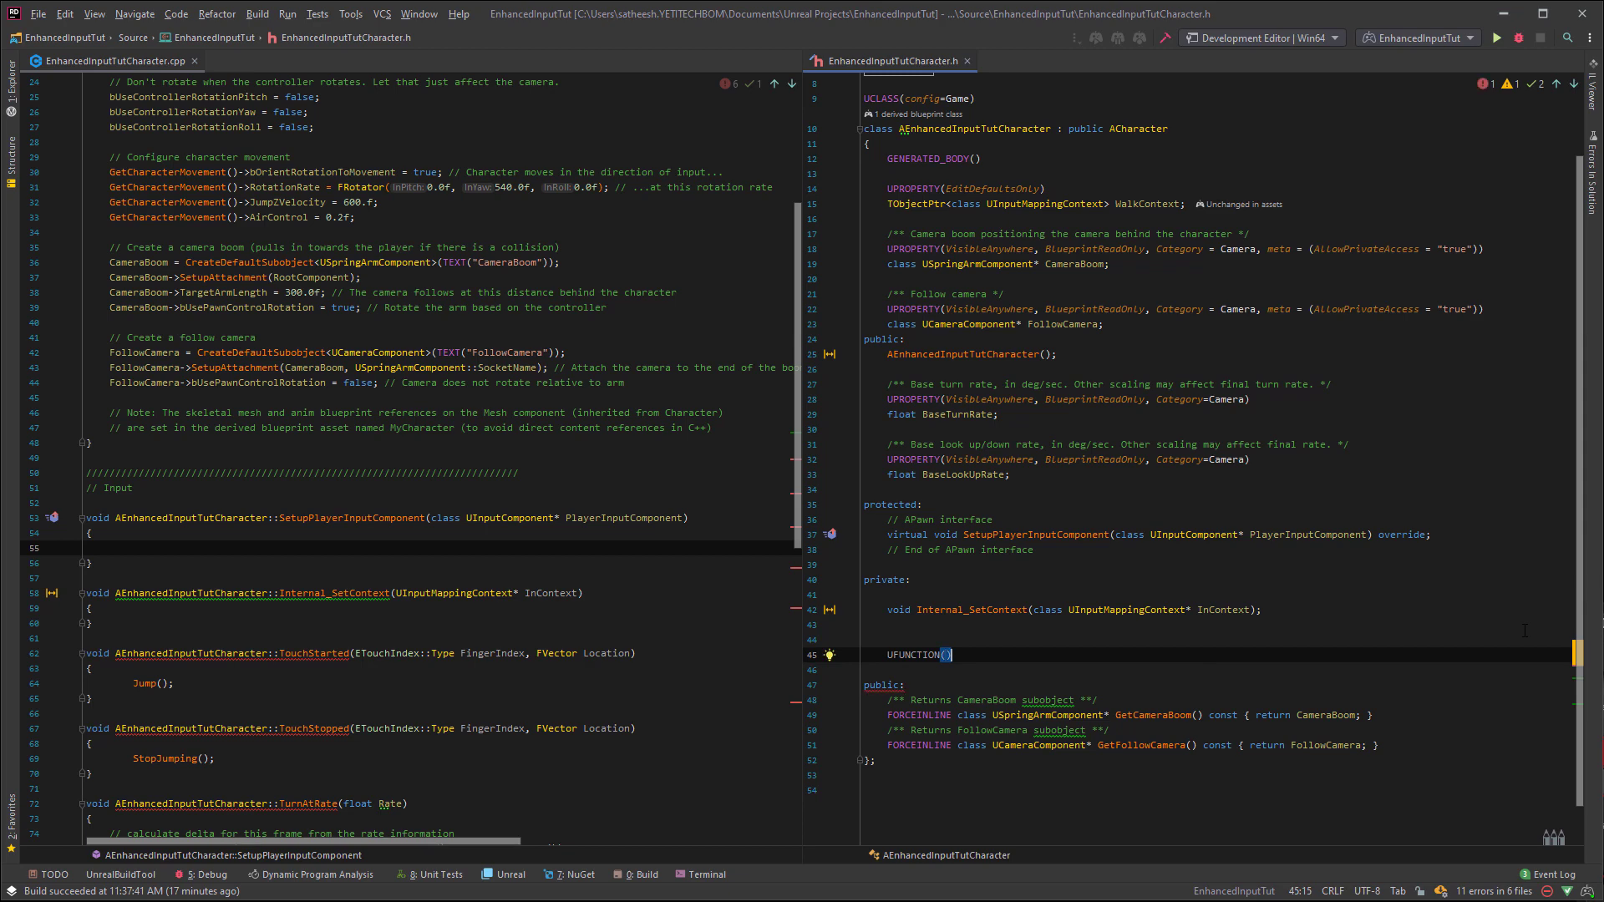
{"action": "key", "text": "shift+Return"}
{"action": "key", "text": "Return"}
{"action": "type", "text": "void I"}
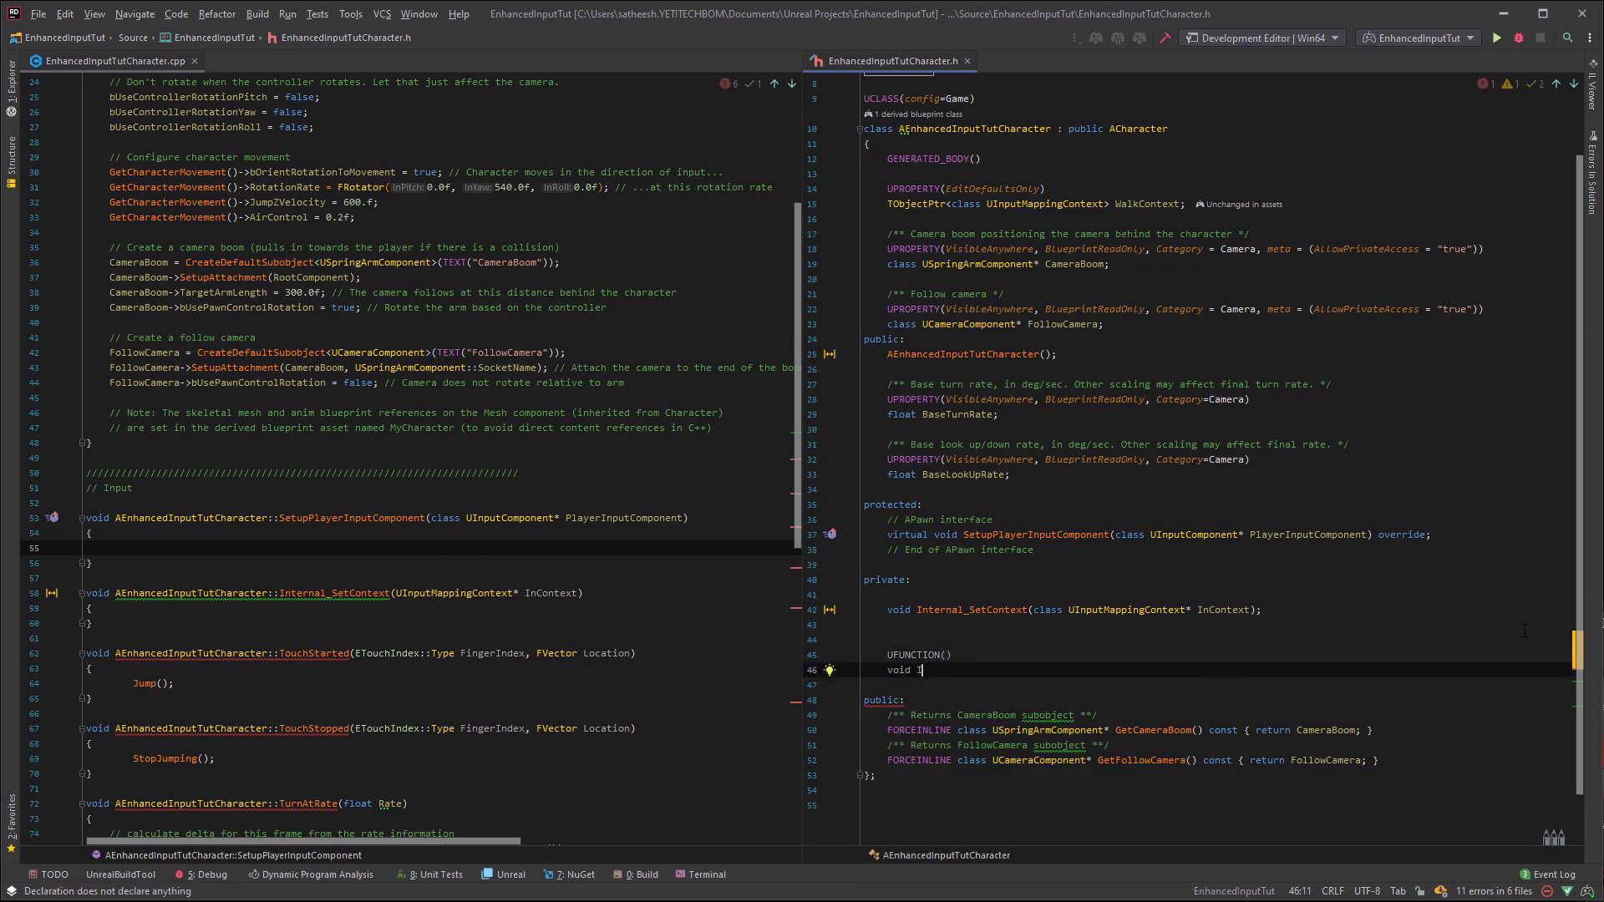
{"action": "type", "text": "nternal_MoveForward"}
{"action": "type", "text": "("}
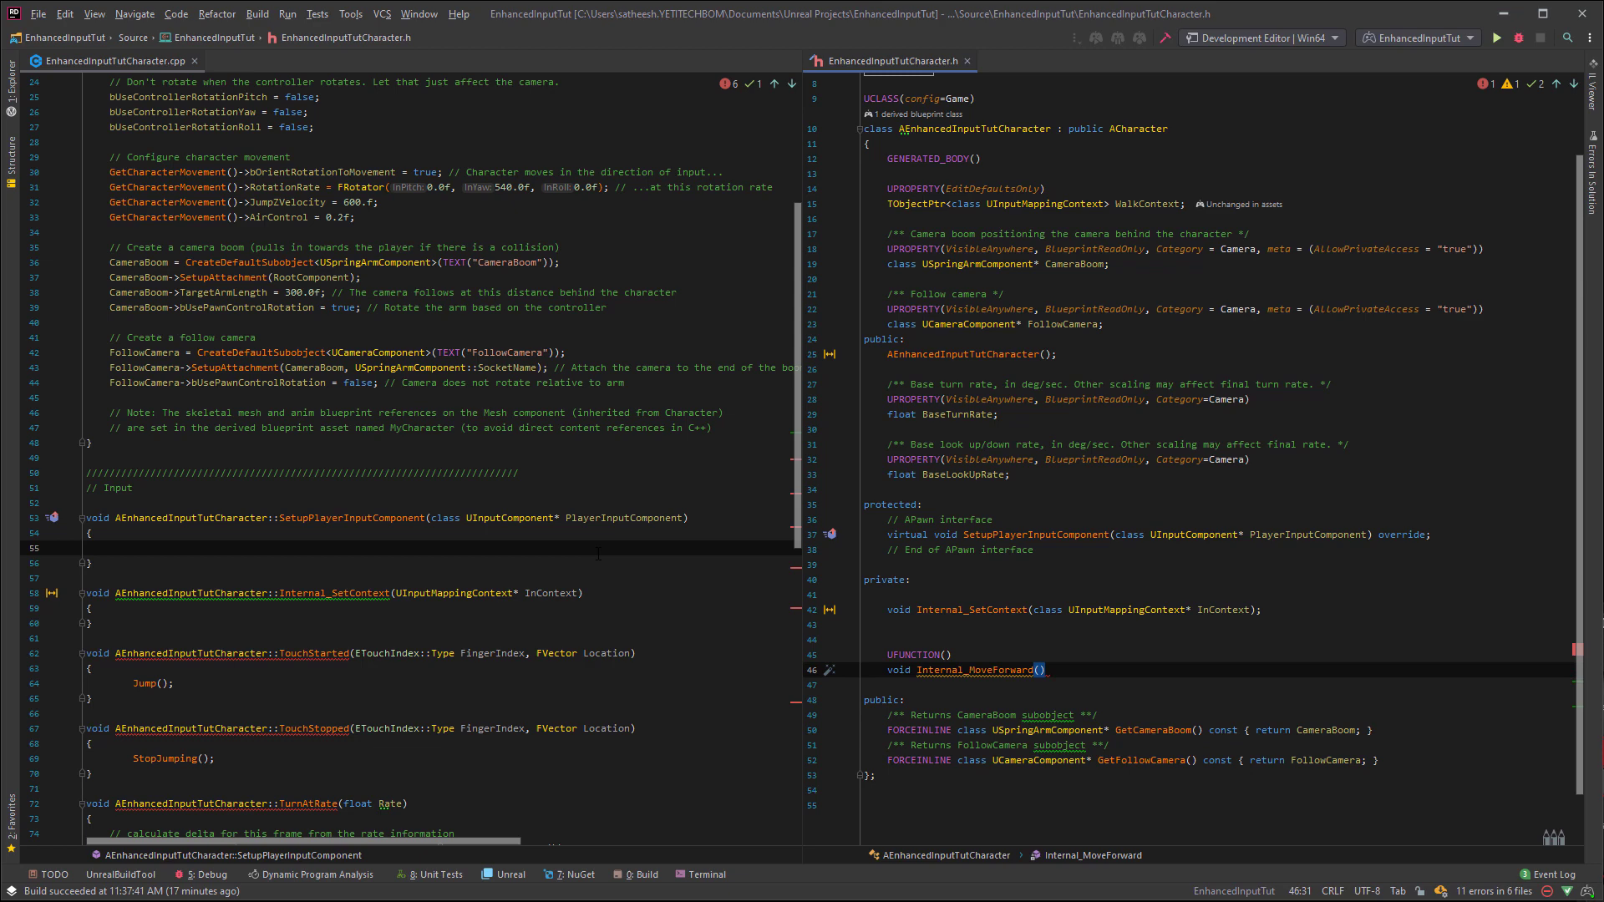
{"action": "type", "text": "const FIbn"}
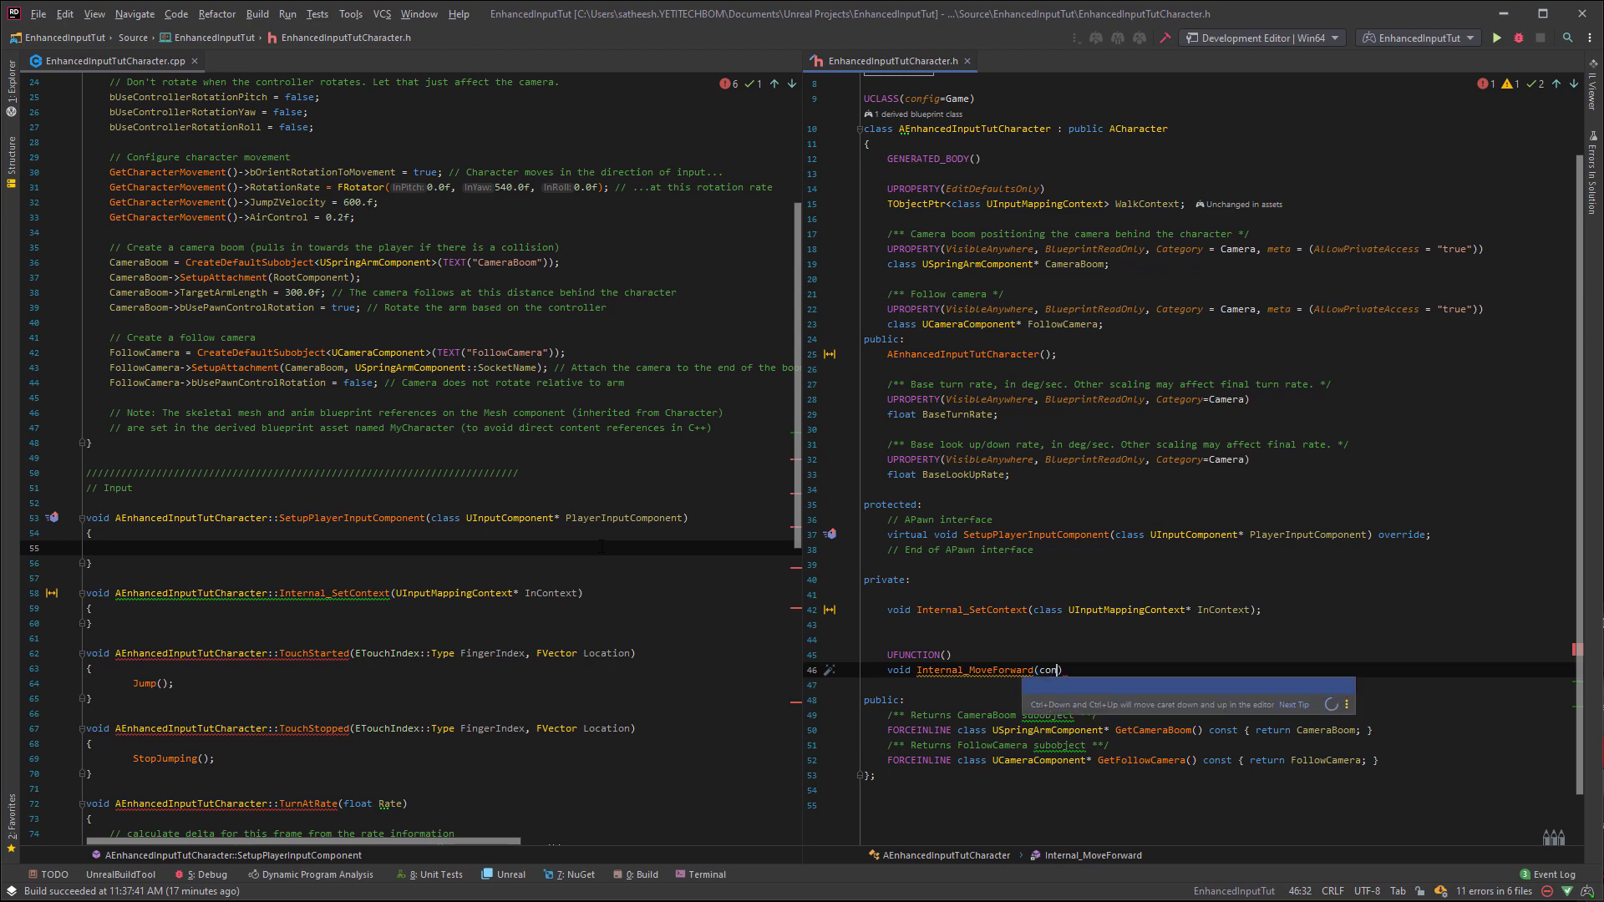
{"action": "key", "text": "BackSpace"}
{"action": "key", "text": "BackSpace"}
{"action": "type", "text": "st FI"}
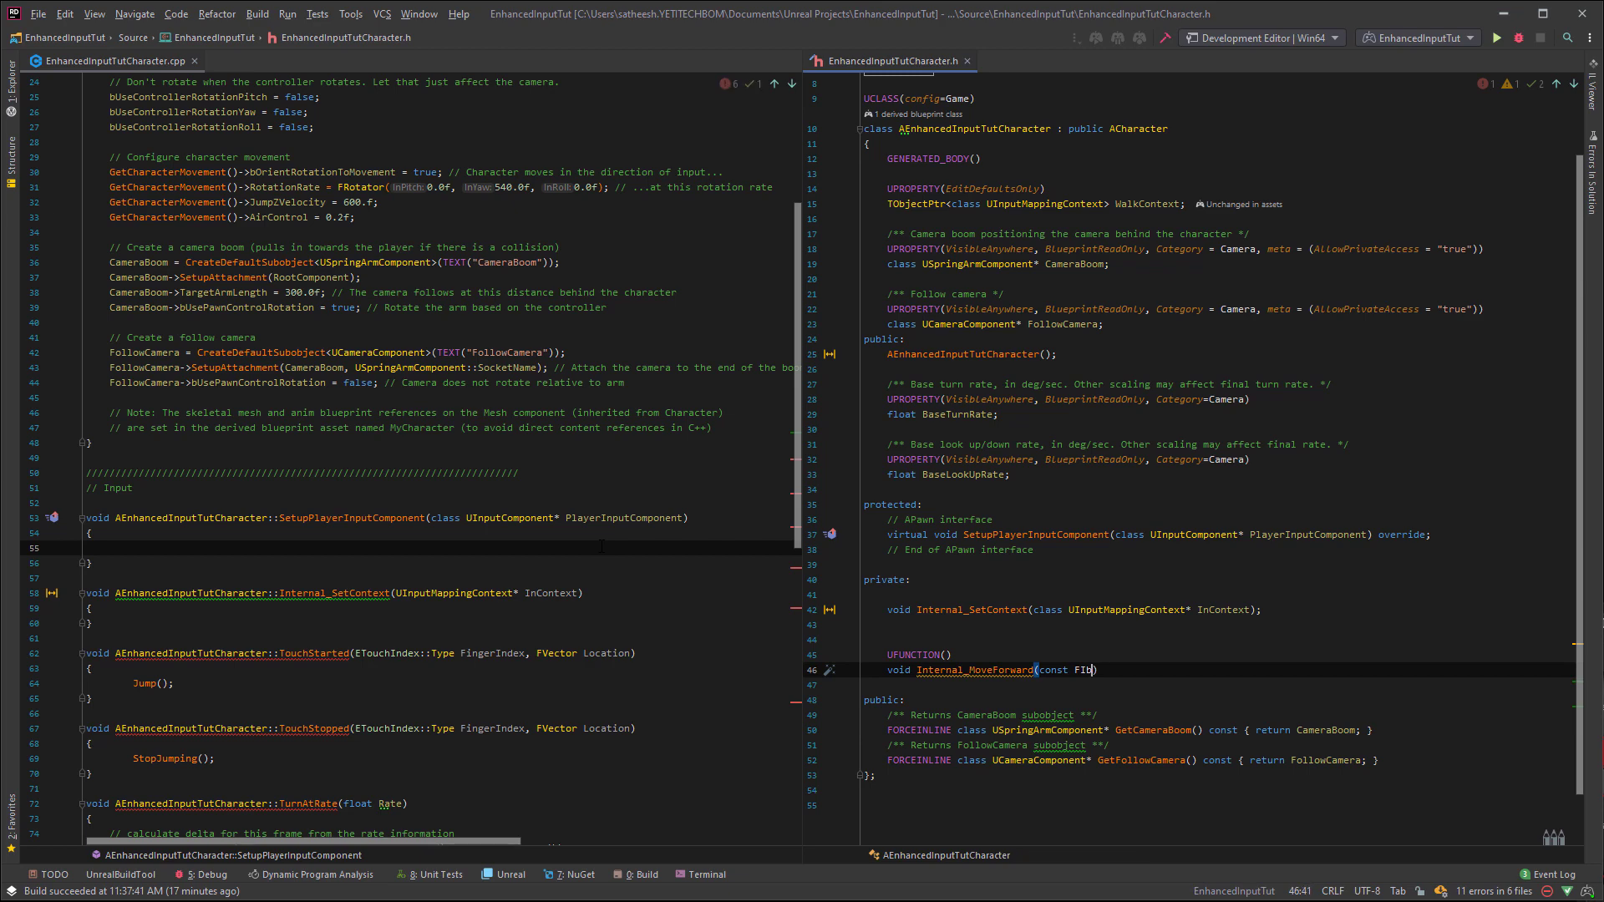
{"action": "type", "text": "nputAction"}
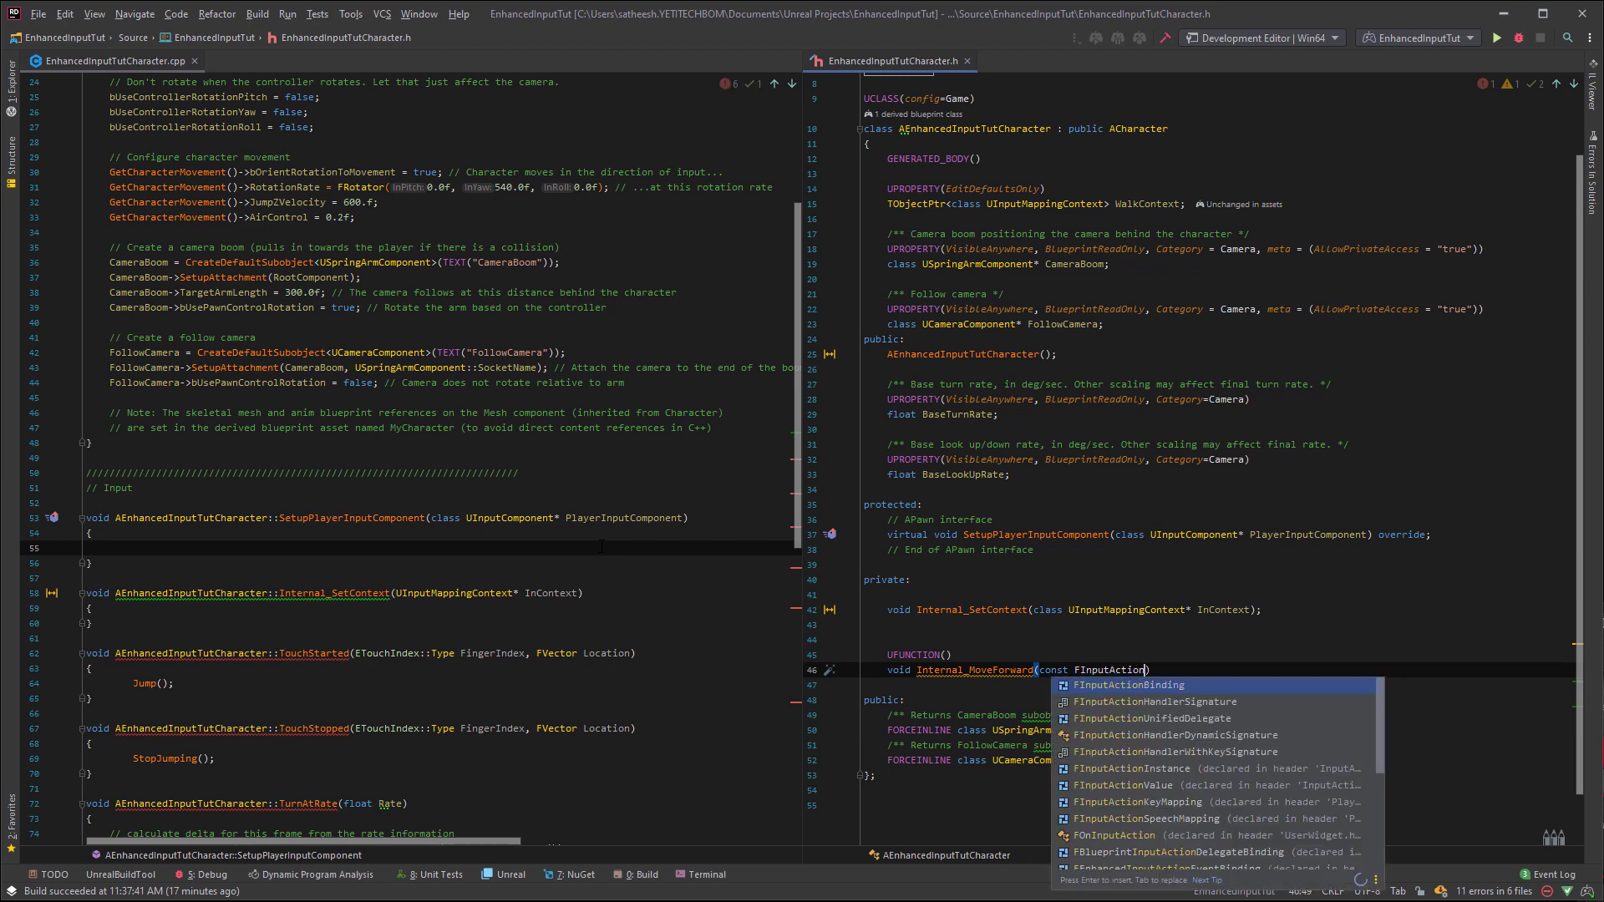
{"action": "type", "text": "Value& "}
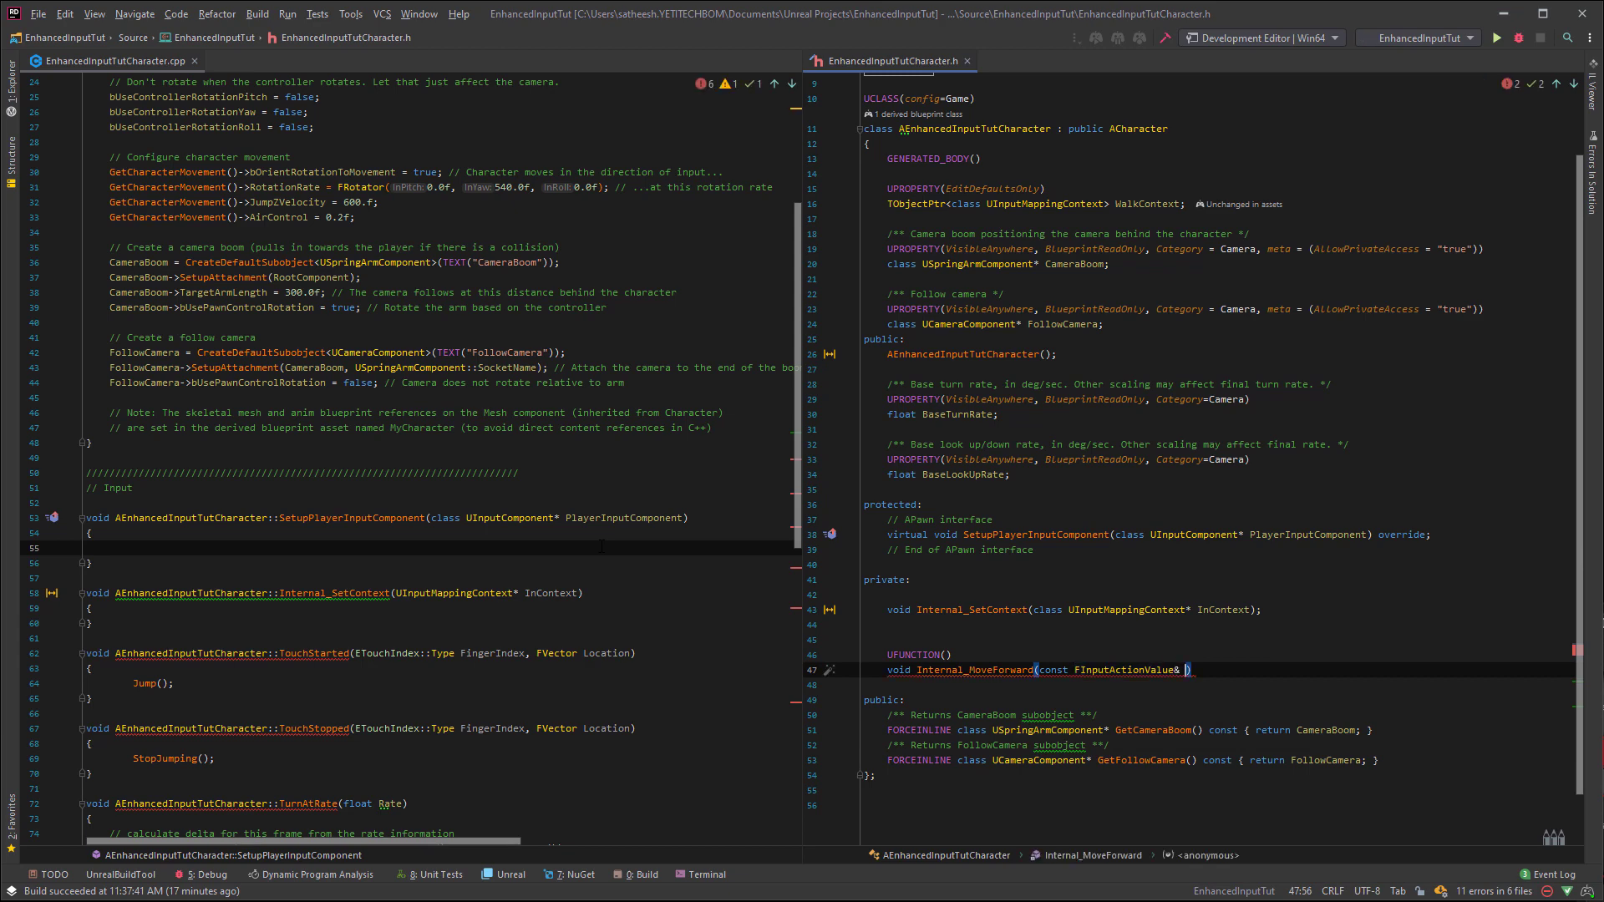
{"action": "type", "text": "Value);"}
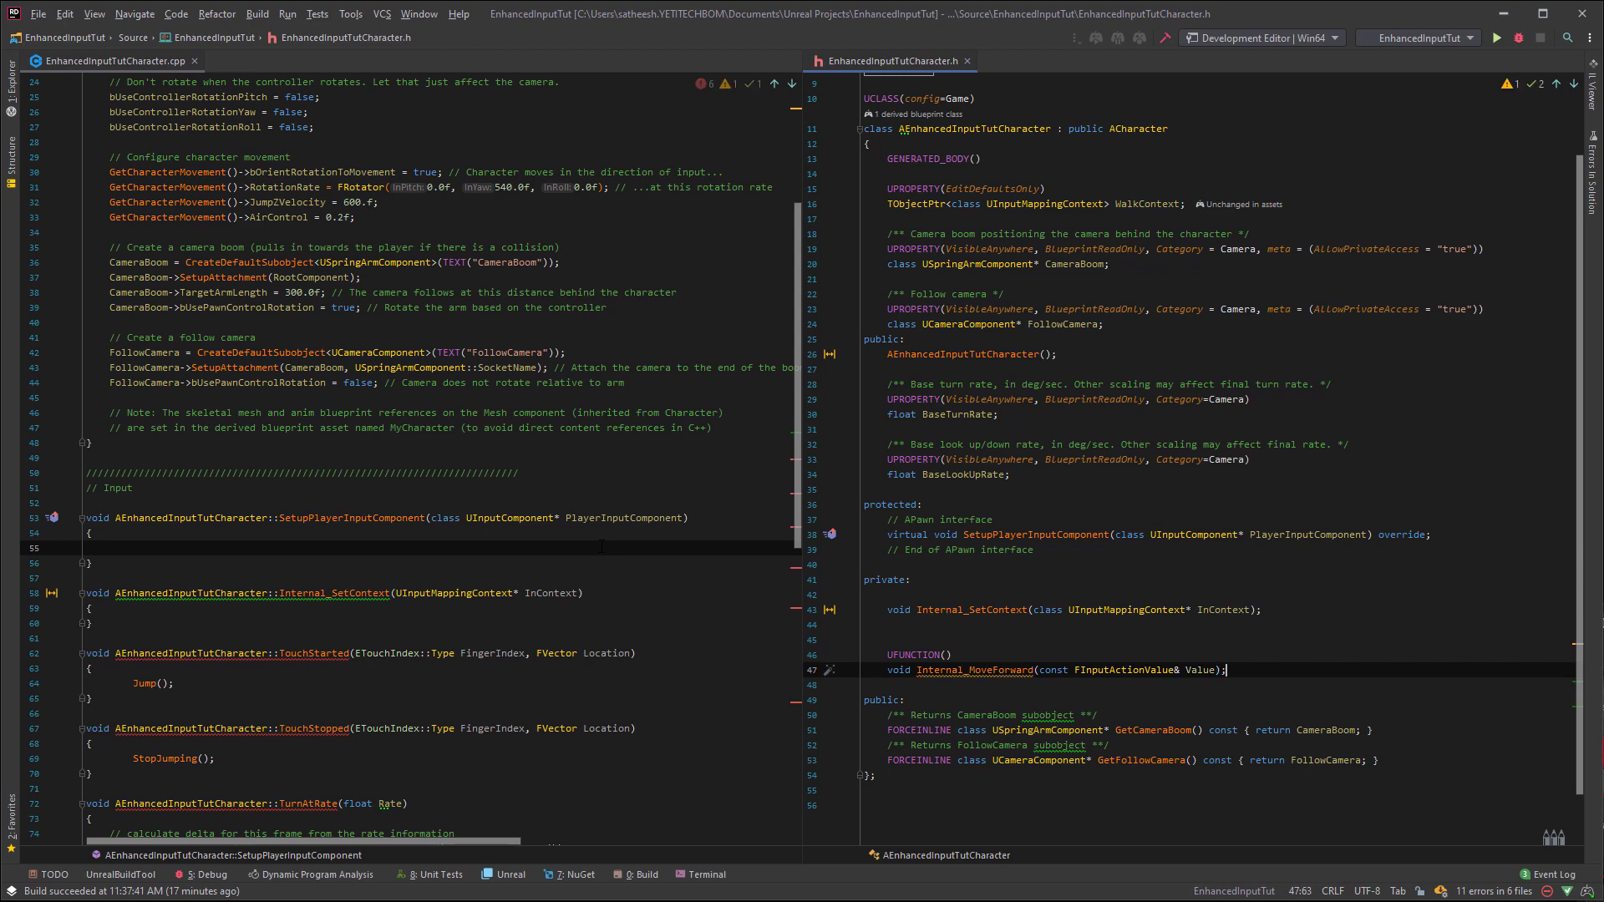
- Duplicate the Internal_MoveForward declaration and rename the copy to Internal_MoveRight
{"action": "key", "text": "shift+Home"}
{"action": "key", "text": "End"}
{"action": "key", "text": "Return"}
{"action": "key", "text": "ctrl+v"}
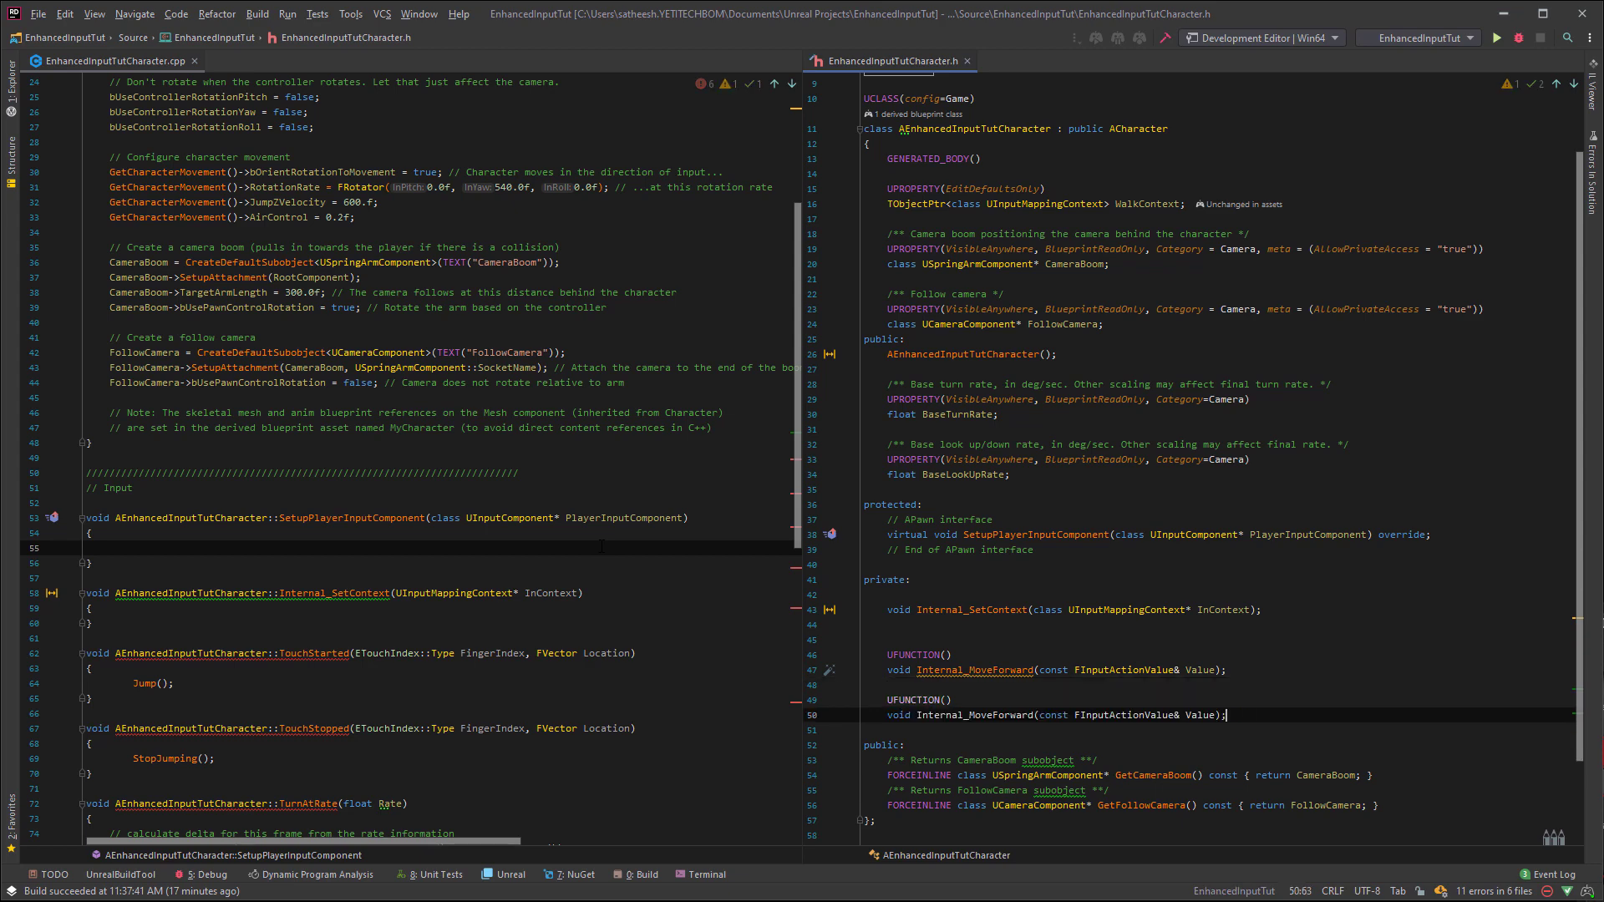
{"action": "key", "text": "ctrl+Left"}
{"action": "key", "text": "ctrl+Left"}
{"action": "key", "text": "ctrl+Left"}
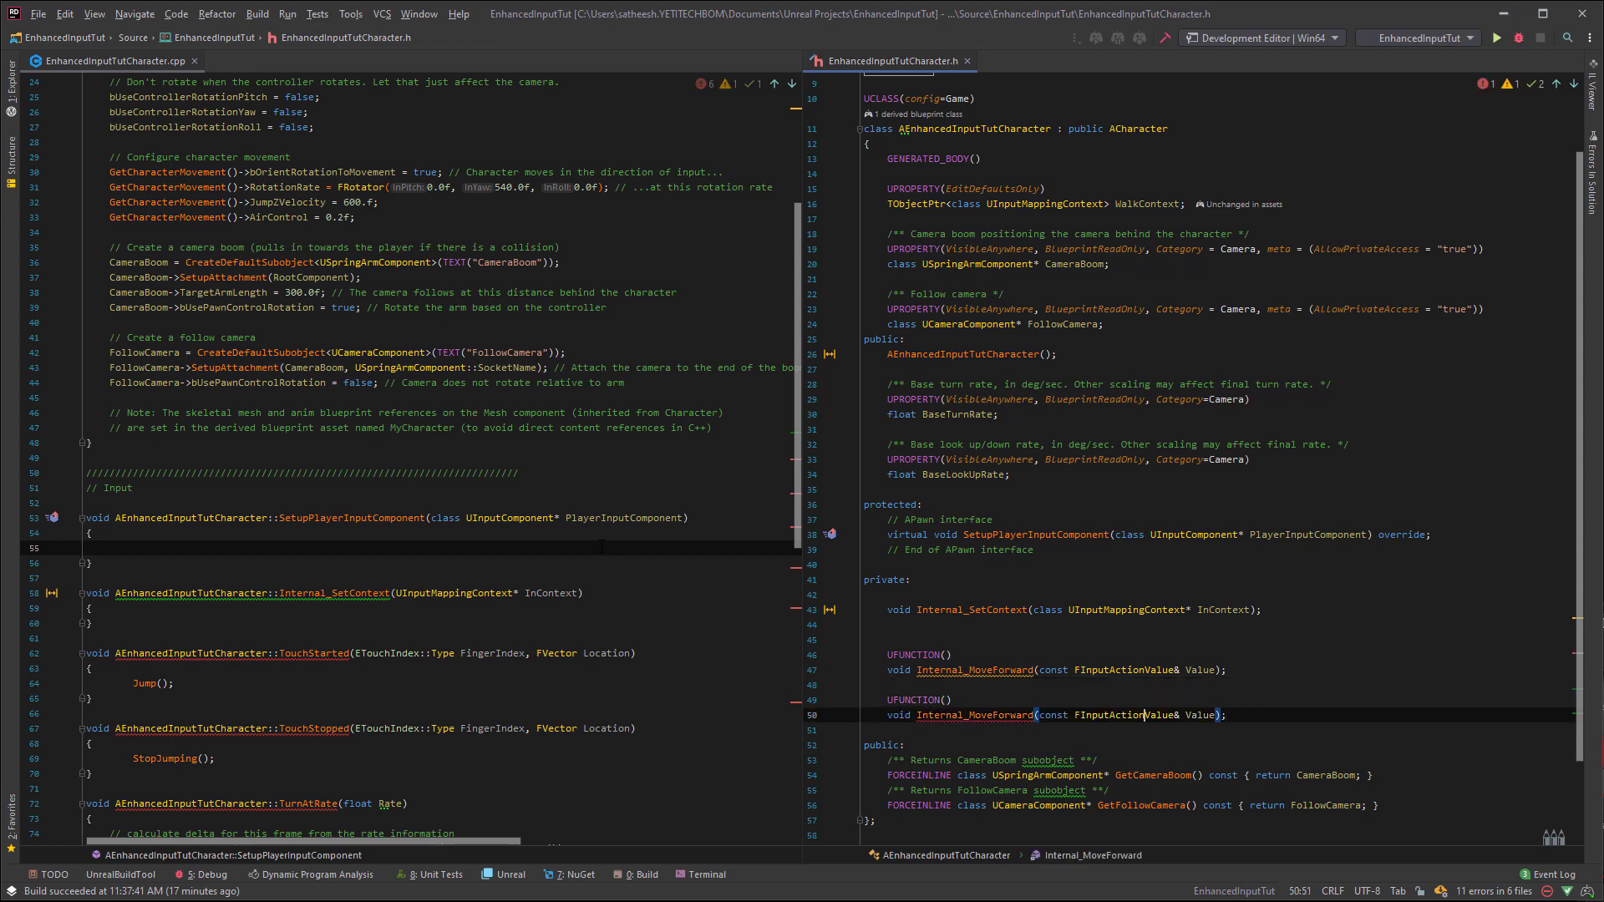
{"action": "key", "text": "Left"}
{"action": "key", "text": "Left"}
{"action": "key", "text": "Left"}
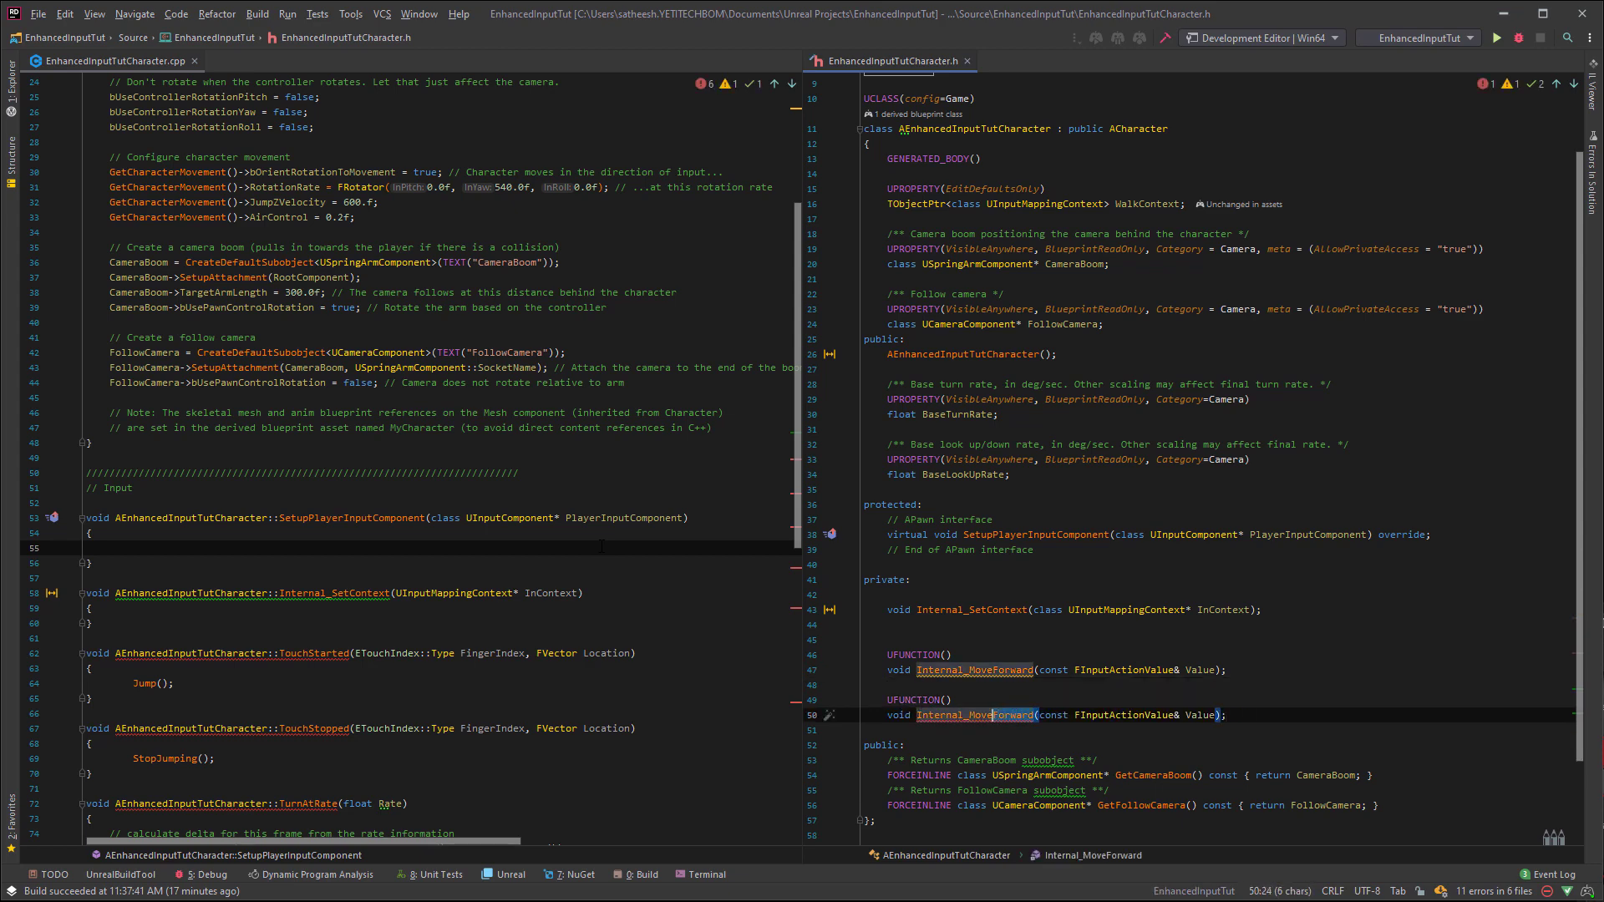
{"action": "key", "text": "BackSpace"}
{"action": "key", "text": "BackSpace"}
{"action": "key", "text": "BackSpace"}
{"action": "type", "text": "Right"}
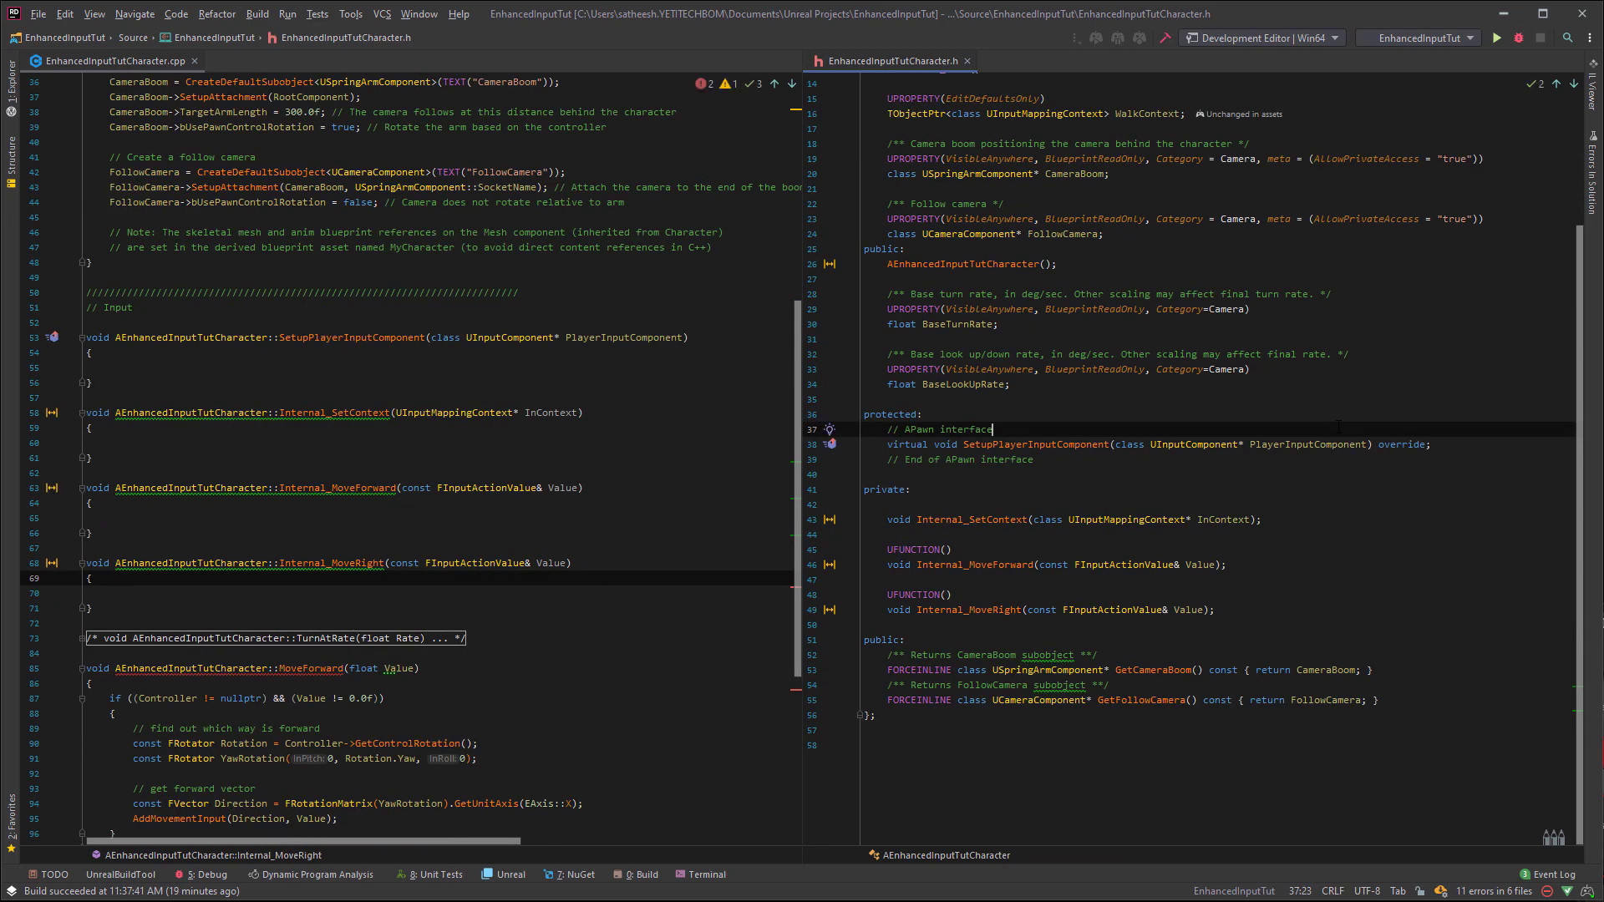
{"action": "scroll", "coordinate": [399, 391], "scroll_direction": "down", "scroll_amount": 5}
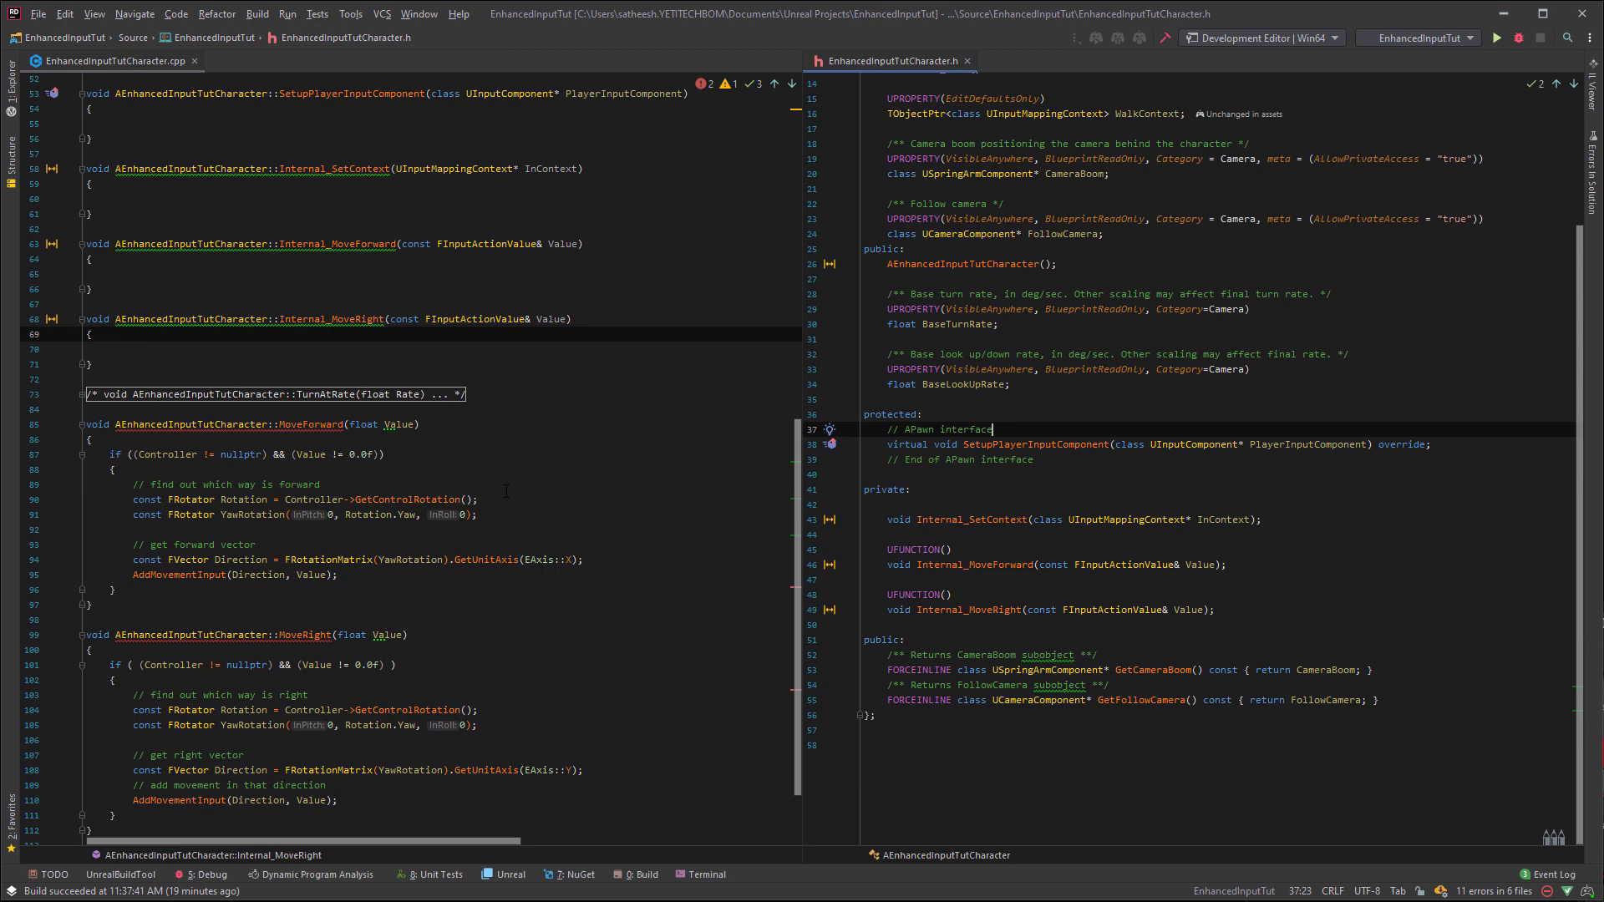
{"action": "scroll", "coordinate": [399, 391], "scroll_direction": "up", "scroll_amount": 2}
{"action": "scroll", "coordinate": [398, 392], "scroll_direction": "down", "scroll_amount": 3}
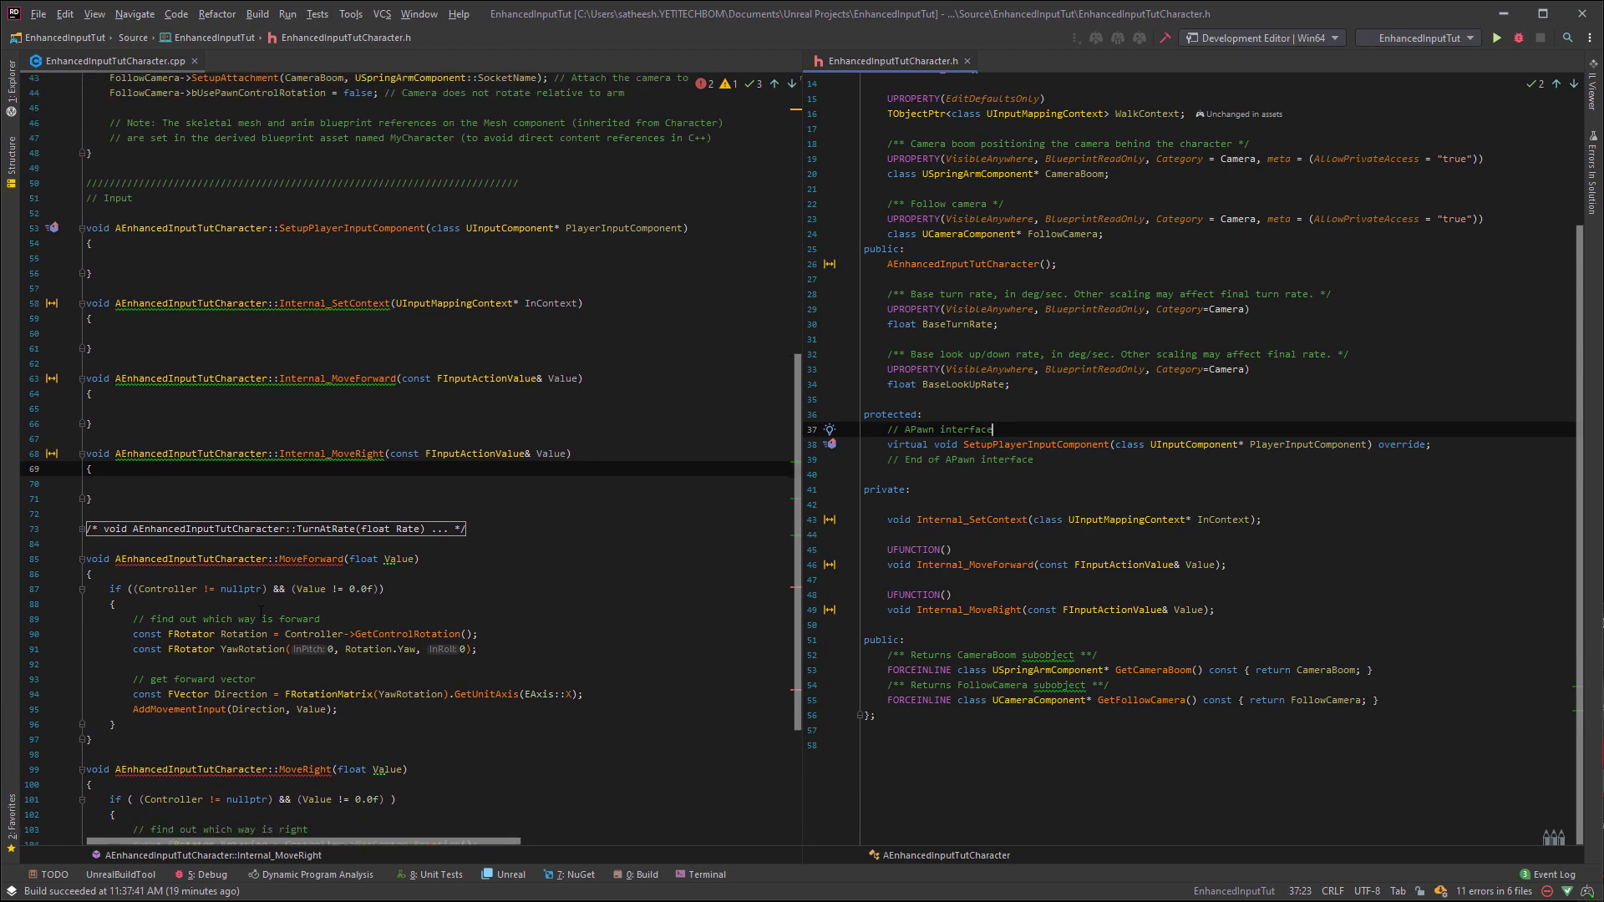
{"action": "scroll", "coordinate": [400, 392], "scroll_direction": "down", "scroll_amount": 2}
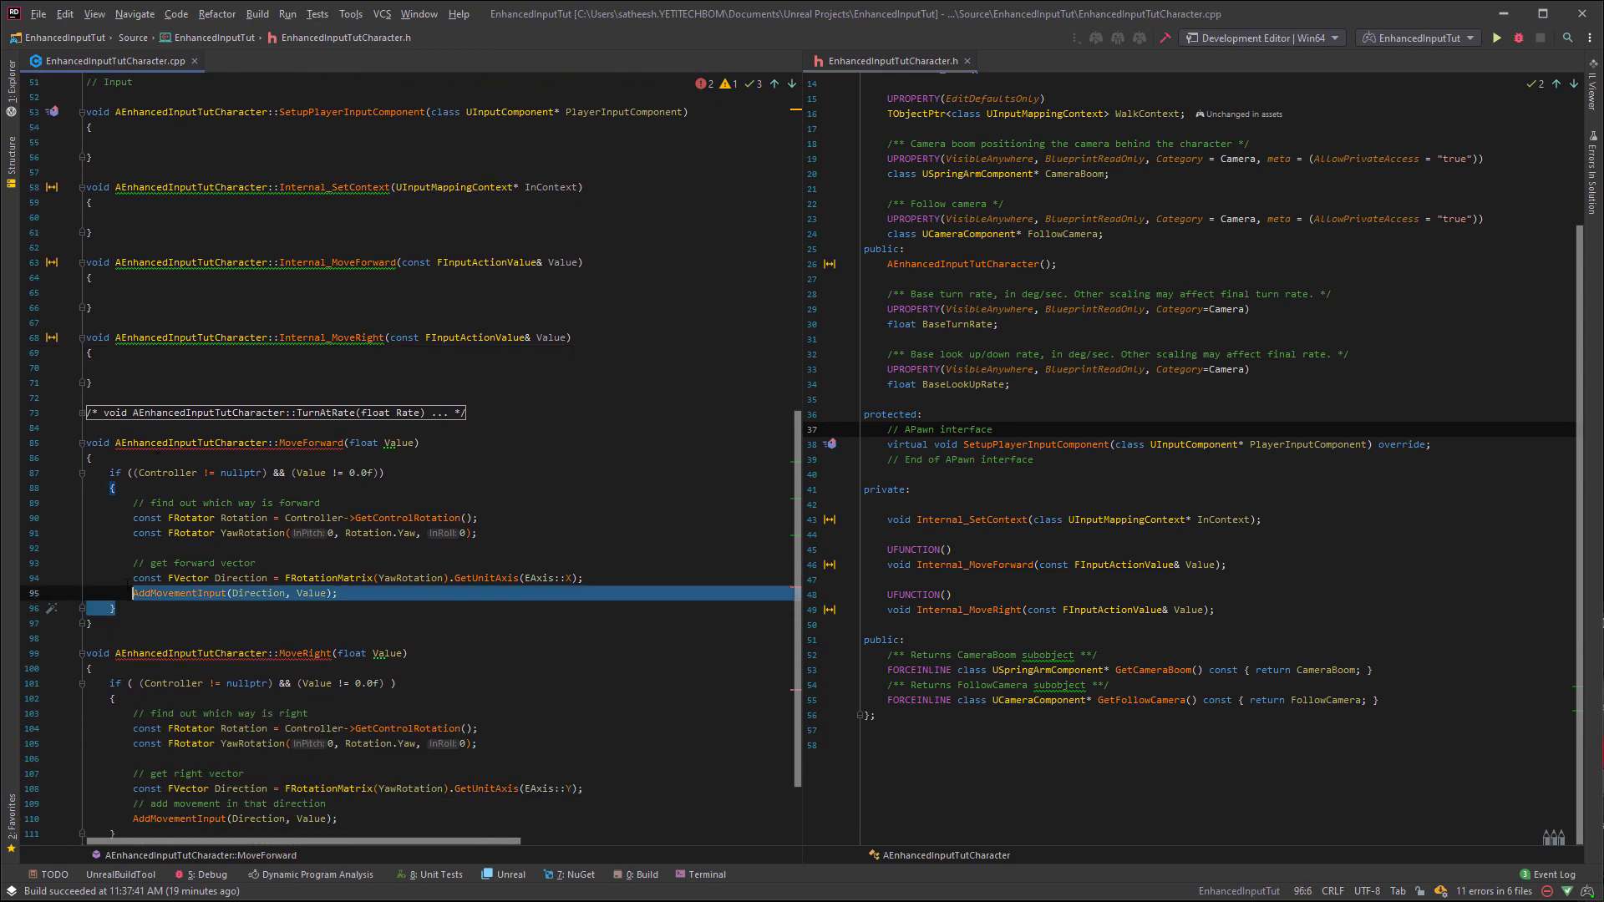
- Move the old MoveForward movement logic into Internal_MoveForward and delete the old function
{"action": "mouse_move", "coordinate": [115, 609]}
{"action": "left_mouse_down"}
{"action": "mouse_move", "coordinate": [109, 473]}
{"action": "mouse_move", "coordinate": [83, 443]}
{"action": "left_mouse_up"}
{"action": "key", "text": "Delete"}
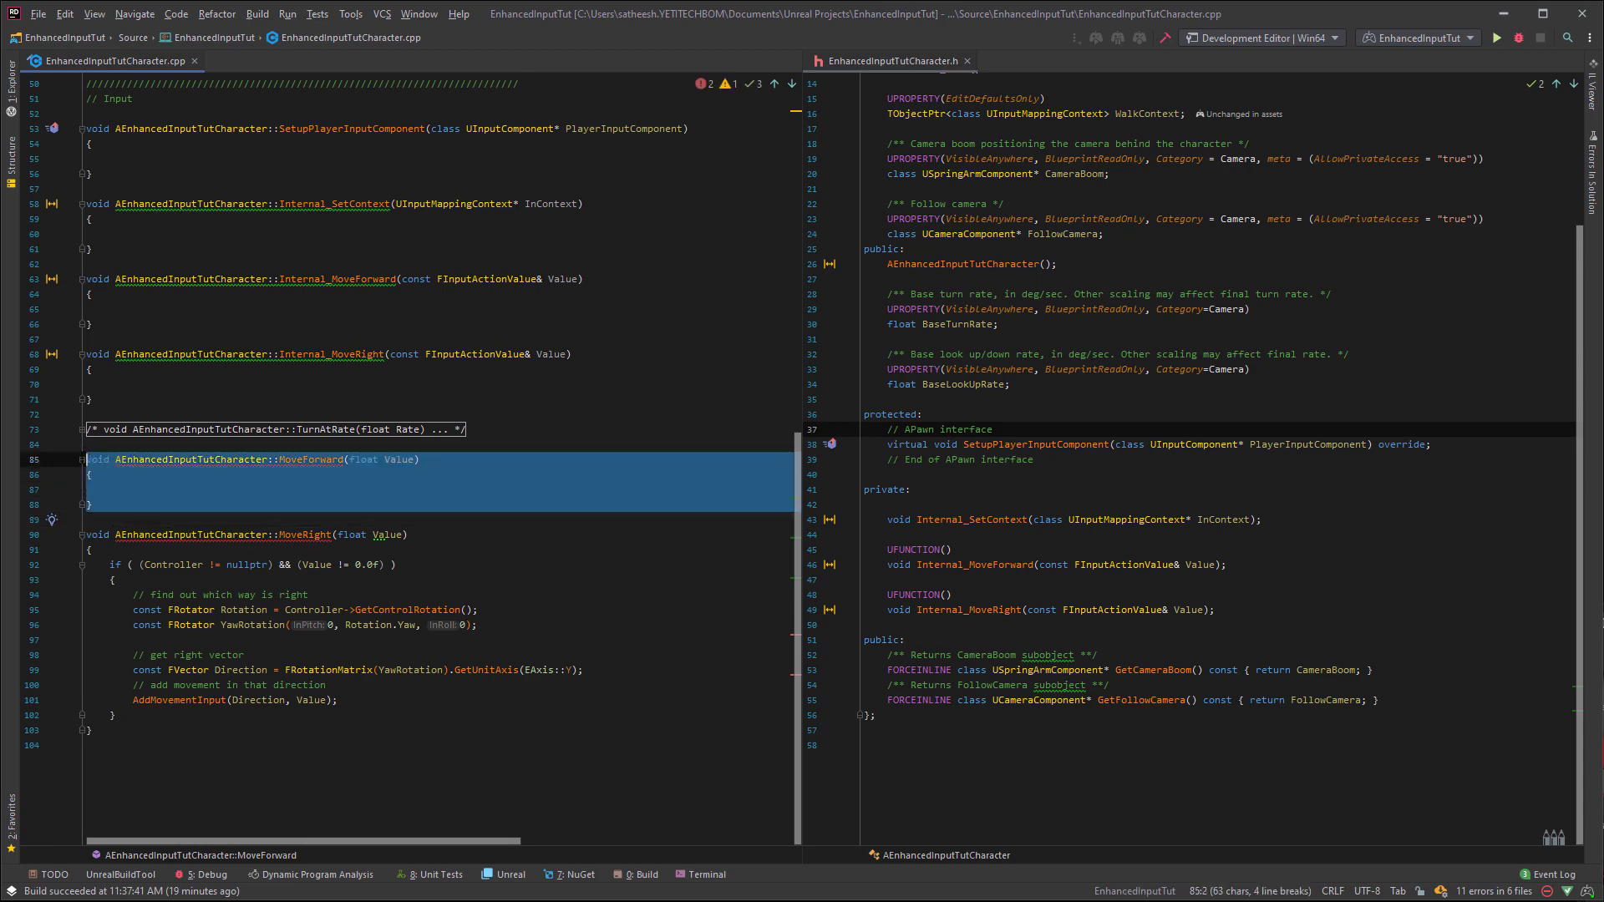
{"action": "key", "text": "Delete"}
{"action": "left_click", "coordinate": [297, 380]}
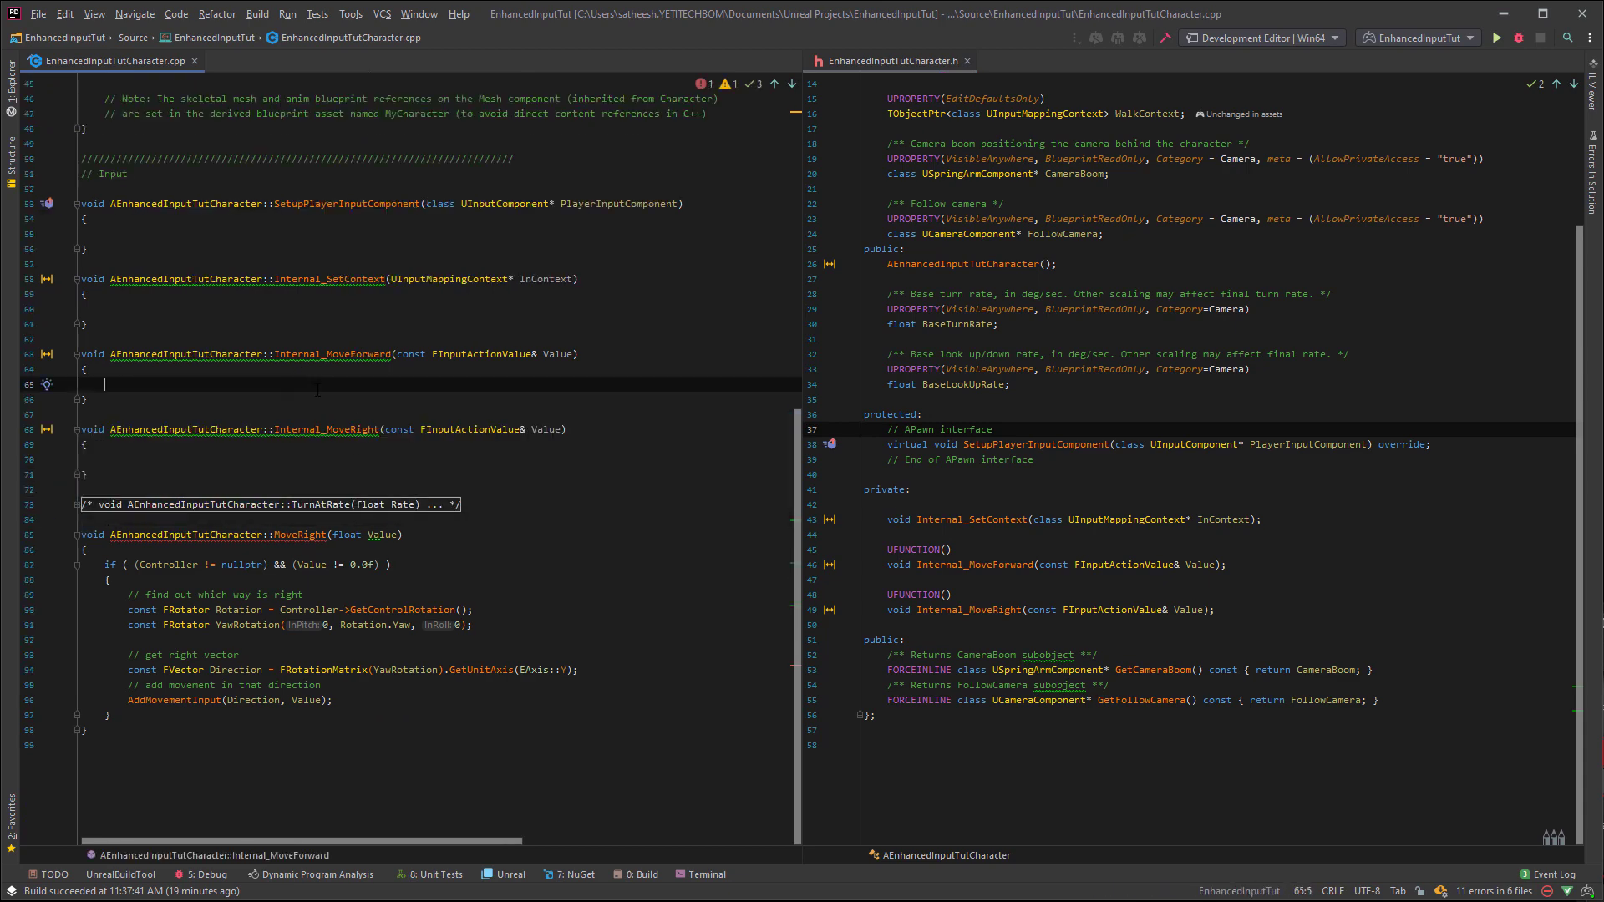
{"action": "key", "text": "ctrl+v"}
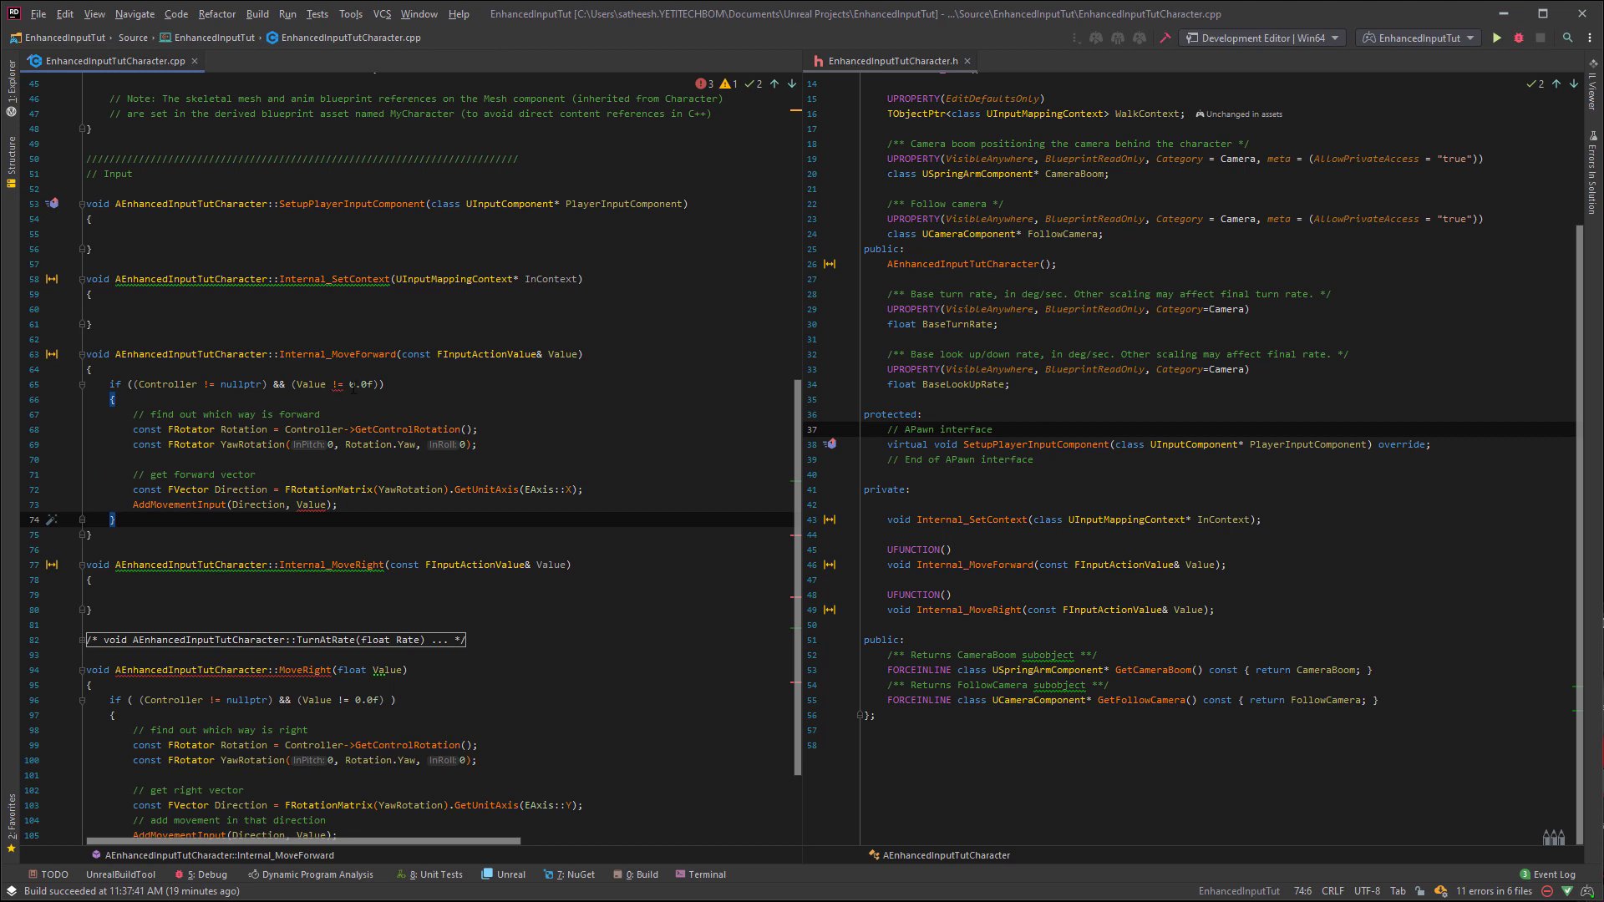
- Use Value.GetMagnitude() in the forward check, the AddMovementInput call and the move-right check
{"action": "left_click", "coordinate": [327, 384]}
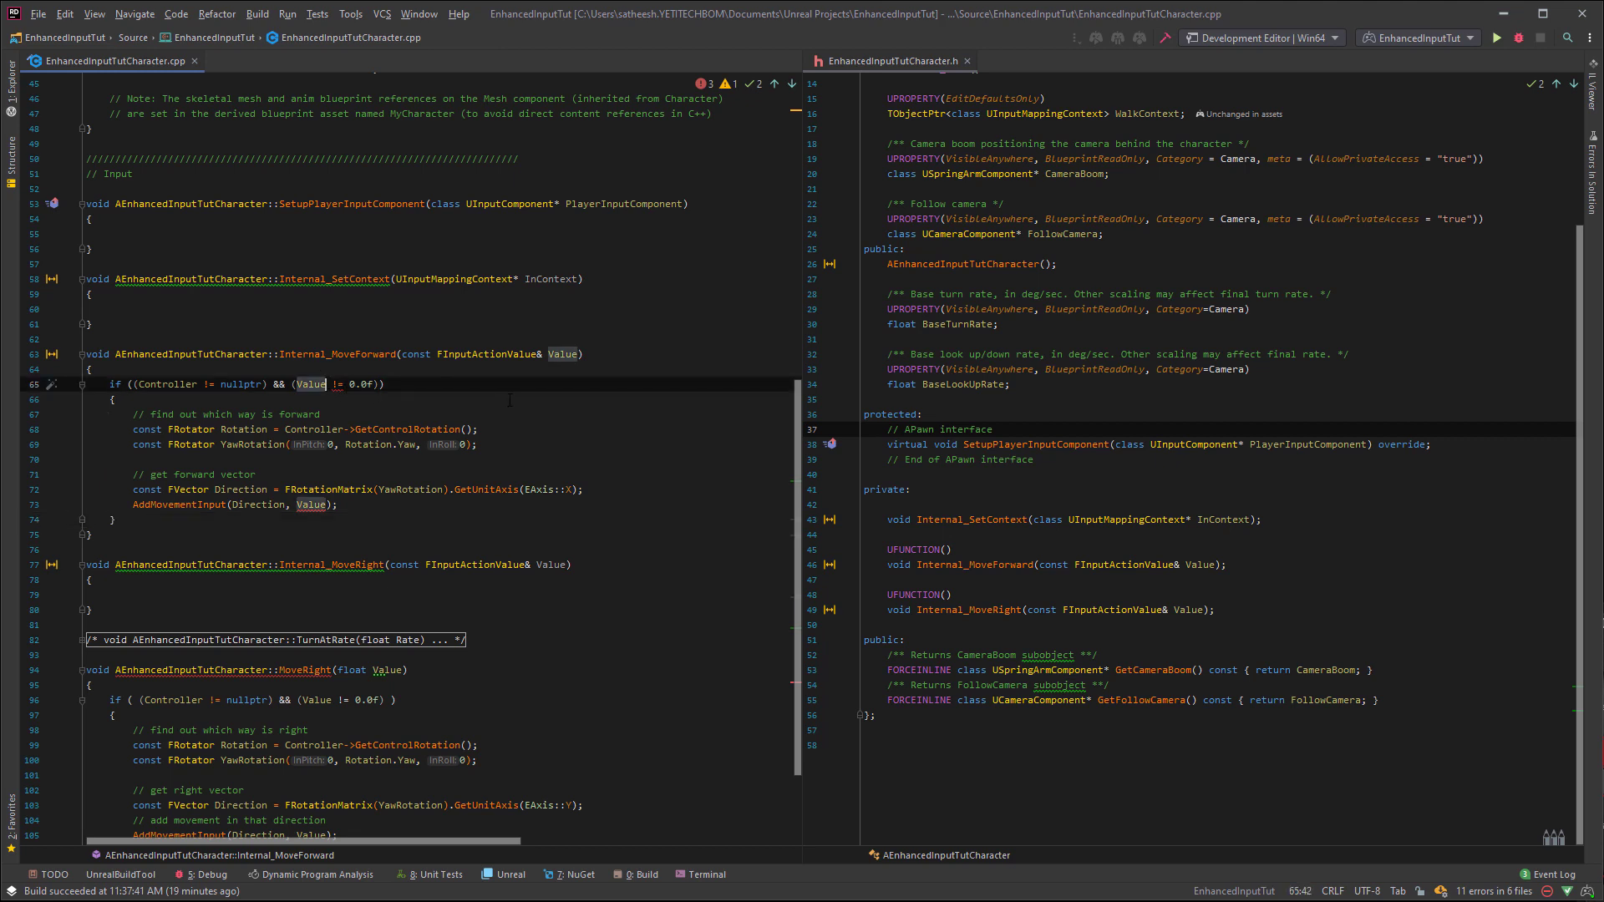
{"action": "type", "text": ".GetMa"}
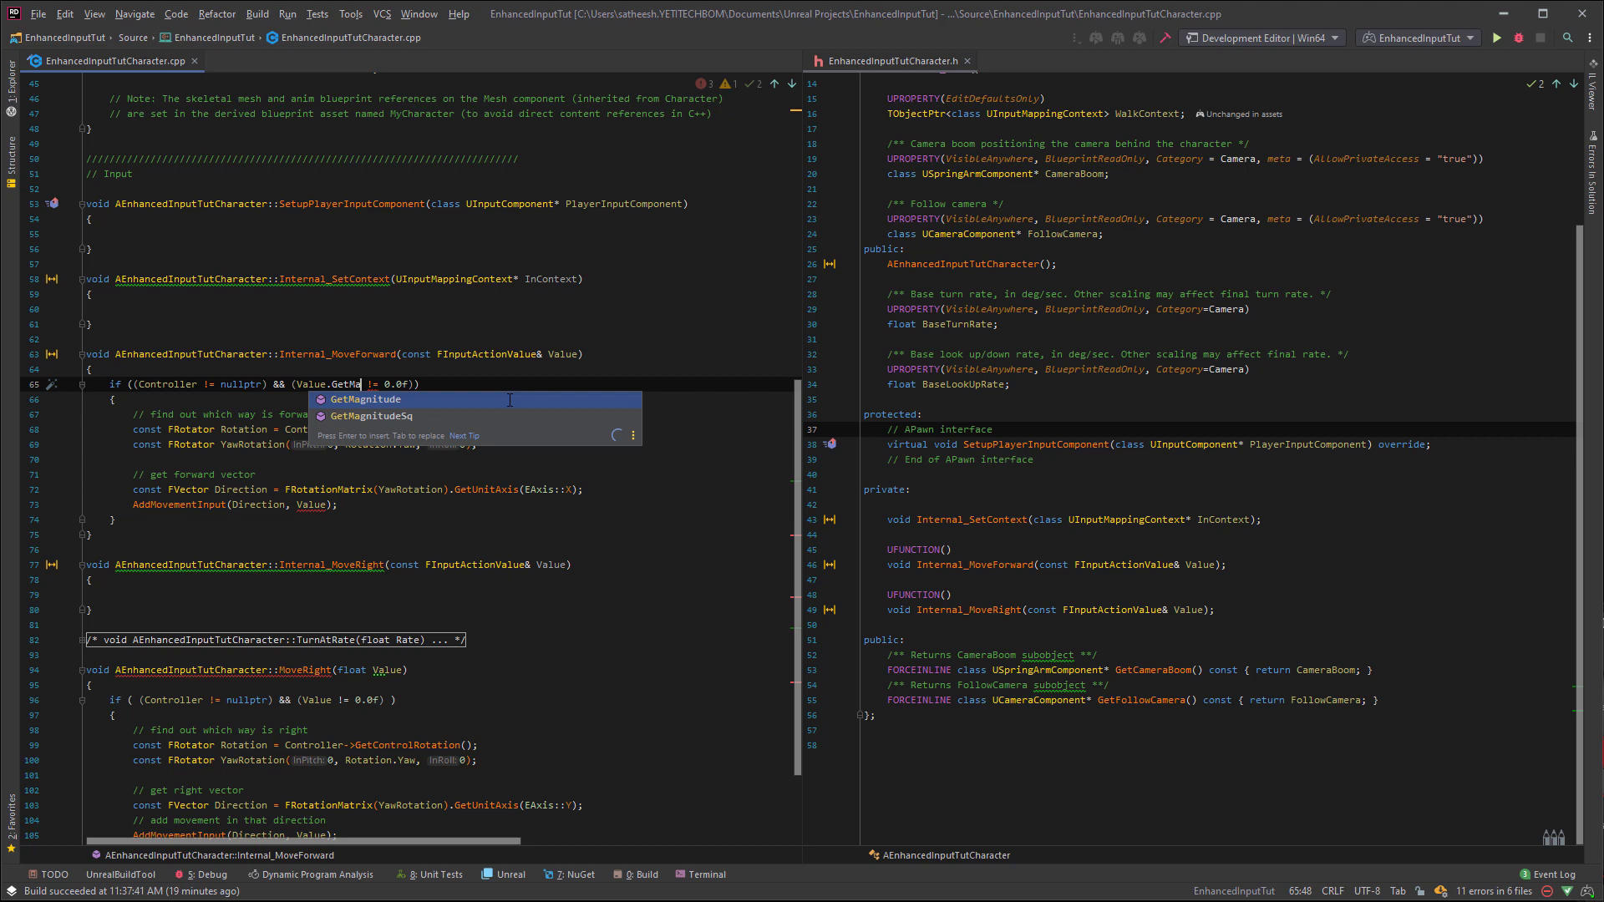
{"action": "type", "text": "gni"}
{"action": "key", "text": "Tab"}
{"action": "type", "text": "()"}
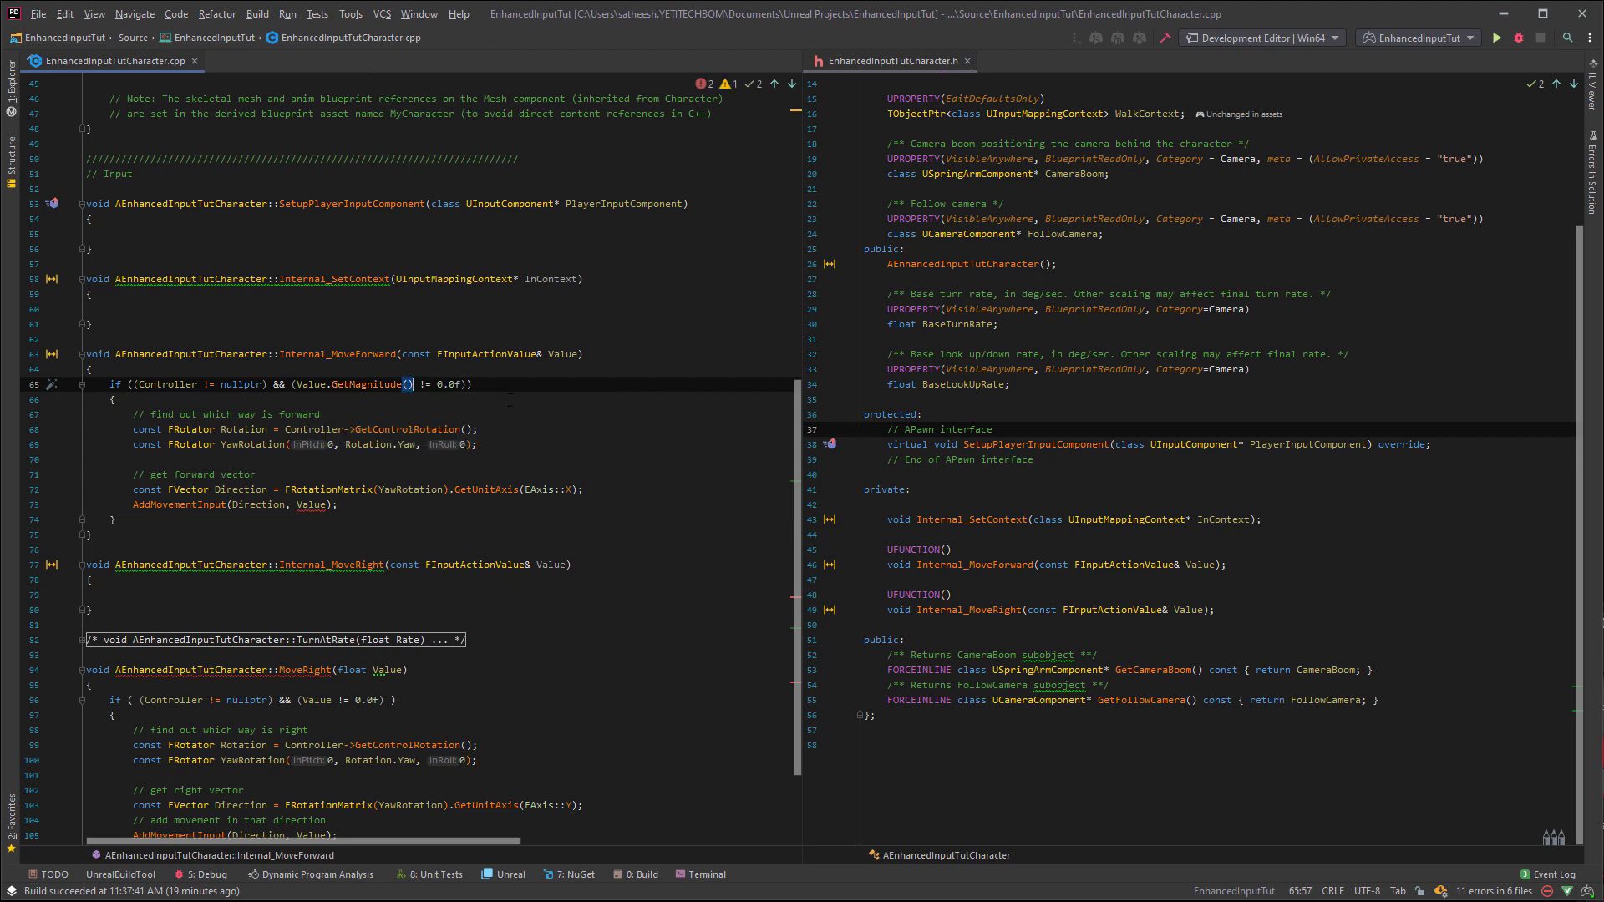
{"action": "key", "text": "ctrl+shift+Left"}
{"action": "key", "text": "ctrl+shift+Left"}
{"action": "key", "text": "ctrl+shift+Left"}
{"action": "key", "text": "ctrl+shift+Left"}
{"action": "key", "text": "ctrl+shift+Left"}
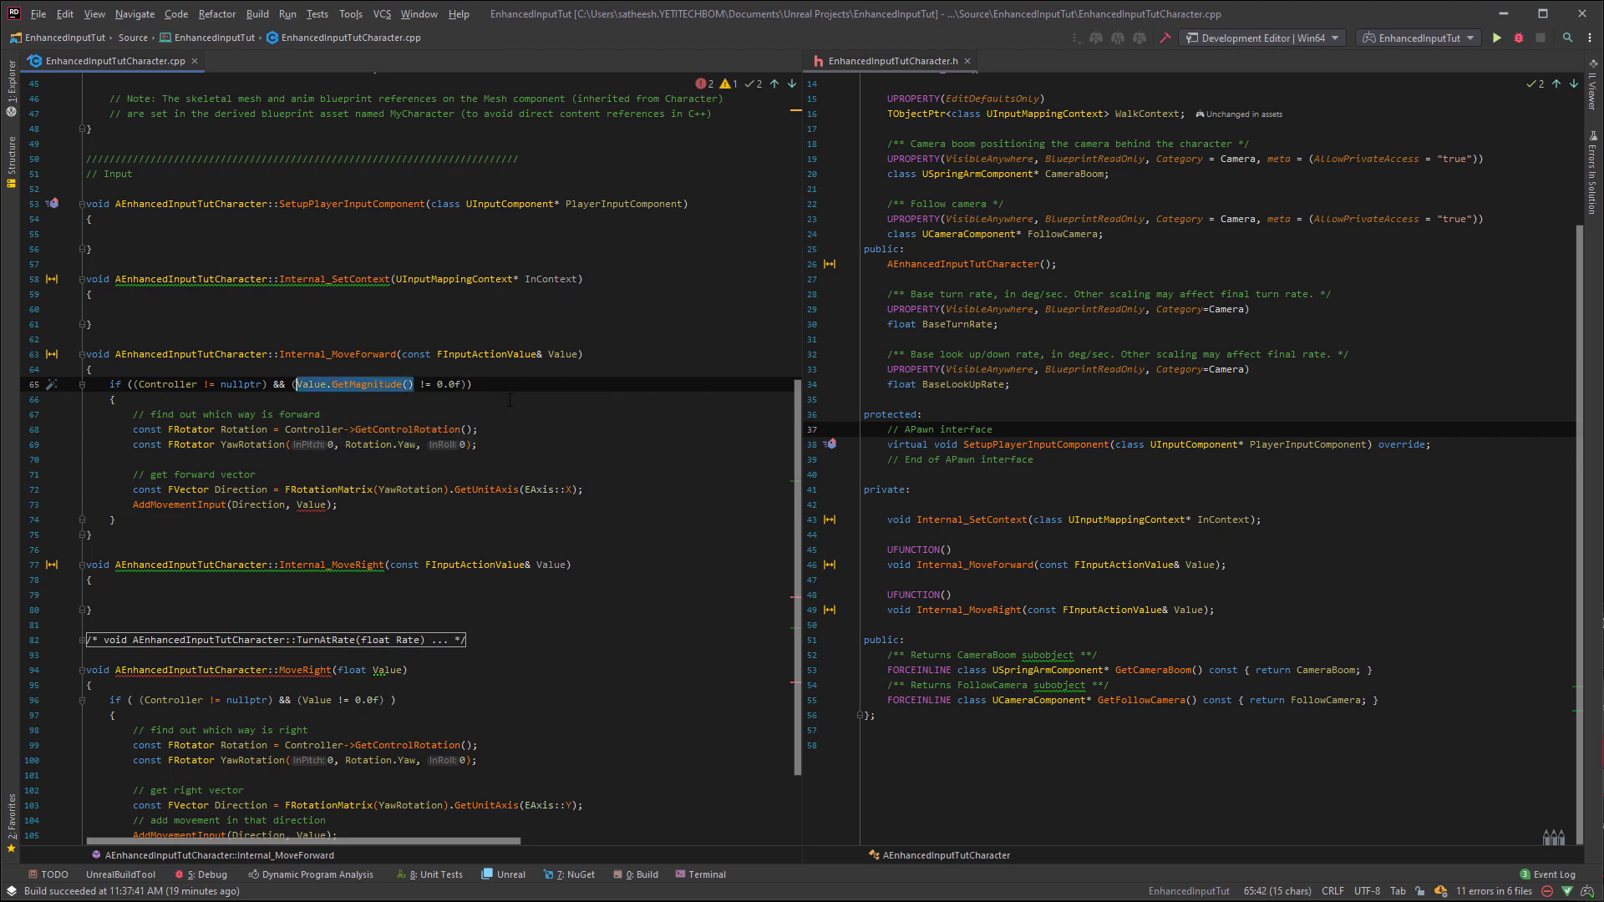
{"action": "left_click", "coordinate": [324, 505]}
{"action": "type", "text": ".GetMag"}
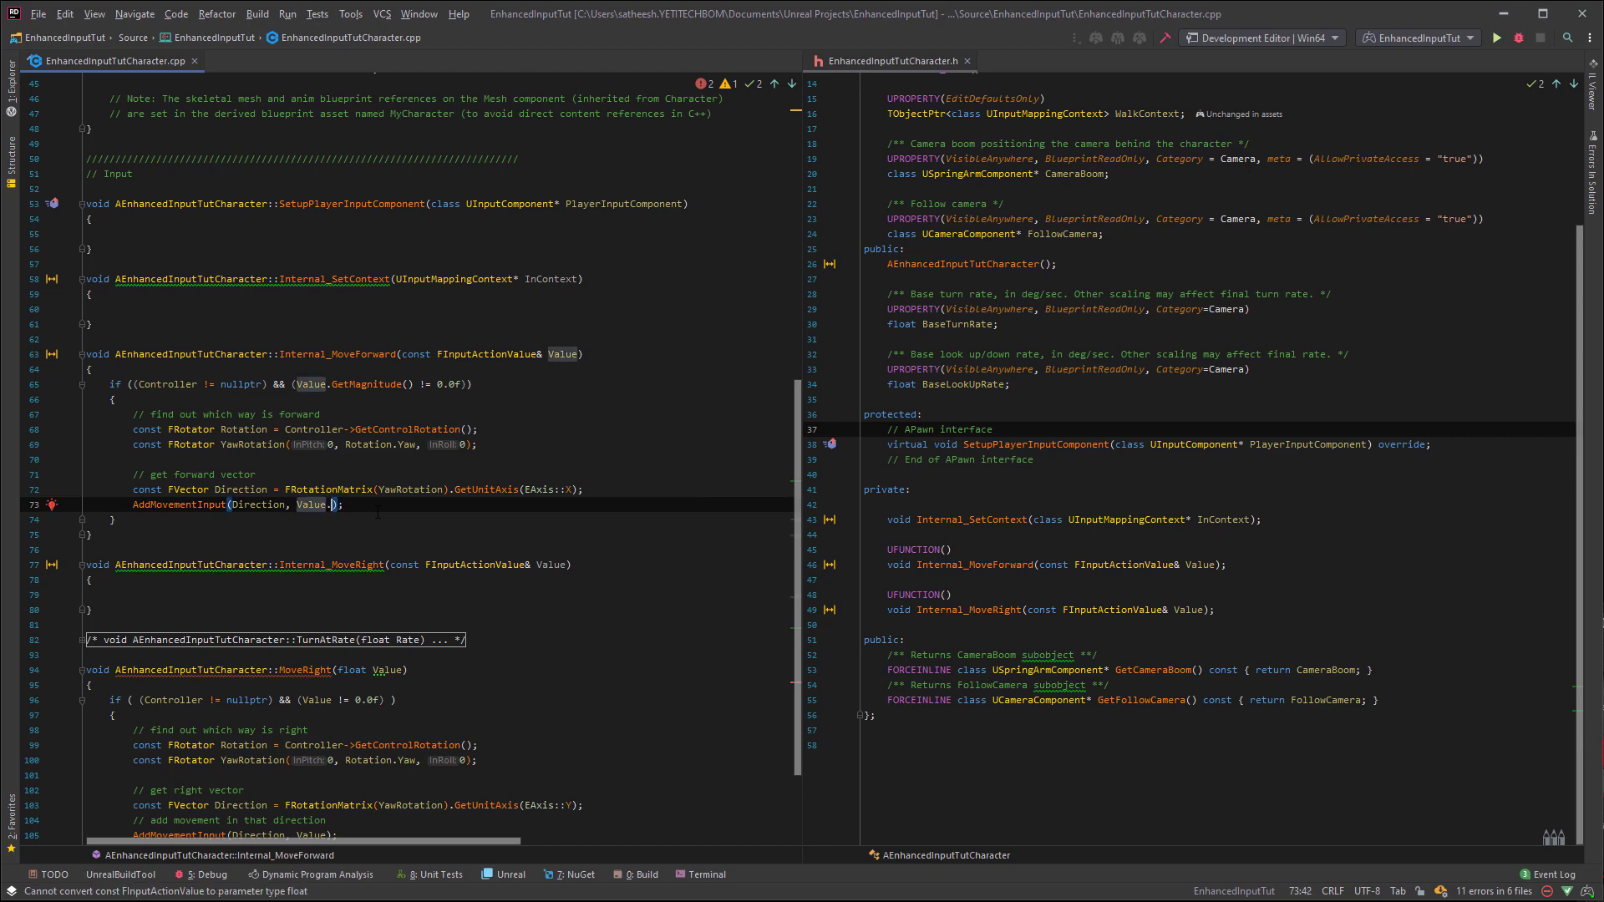
{"action": "key", "text": "Tab"}
{"action": "scroll", "coordinate": [414, 502], "scroll_direction": "down", "scroll_amount": 1}
{"action": "type", "text": "if ( (Controller != nullptr) && (Value != 0.0f) ) \t{ \t\t// find out which way is right \t\tconst FRotator Rotation = Controller->GetControlRotation(); \t\tconst FRotator YawRotation(0, Rotation.Yaw, 0);  \t\t// get right vector \t\tconst FVector Direction = FRotationMatrix(YawRotation).GetUnitAxis(EAxis::Y); \t\t// add movement in that direction \t\tAddMovementInput(Direction, Value); \t}"}
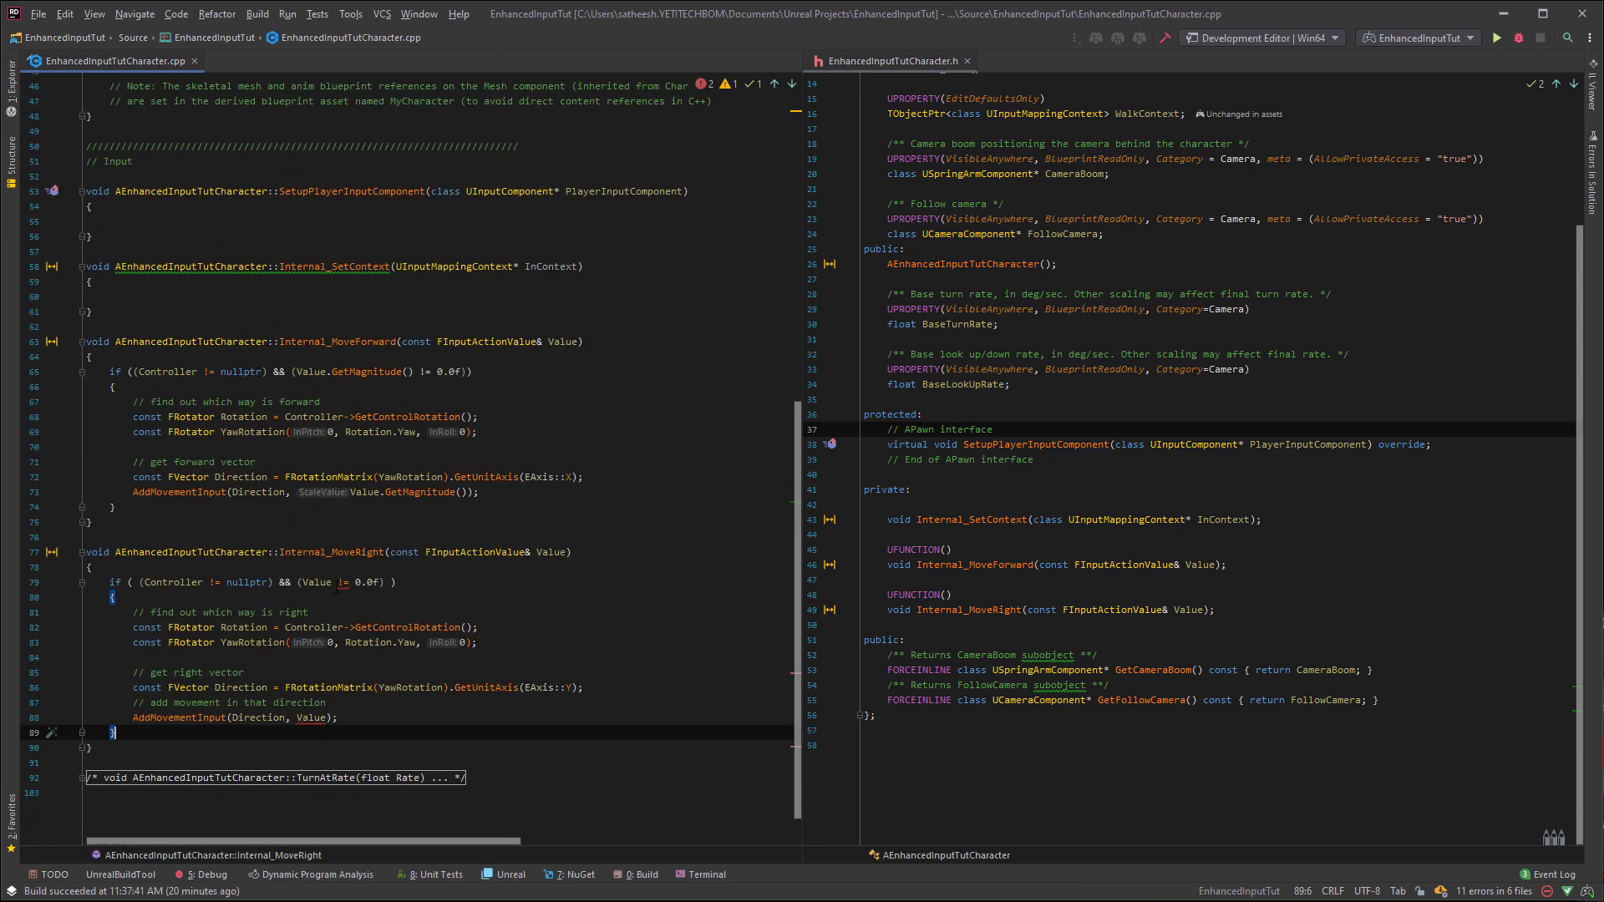
{"action": "left_click", "coordinate": [414, 583]}
{"action": "type", "text": ".GetMagnitude("}
{"action": "scroll", "coordinate": [585, 501], "scroll_direction": "up", "scroll_amount": 3}
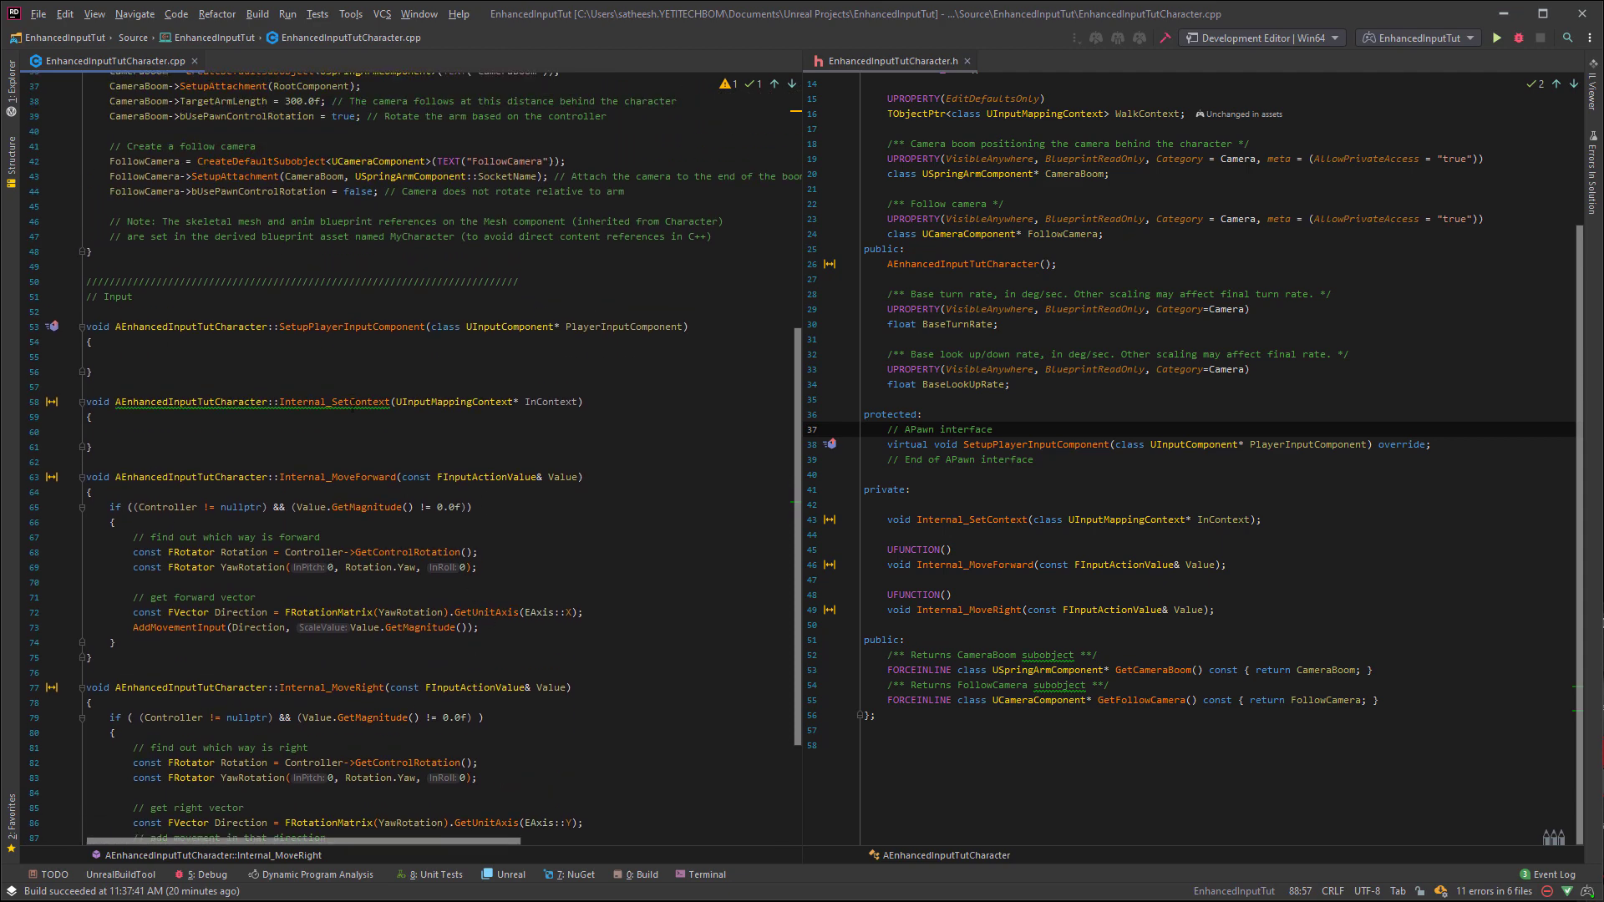
- Begin a const TArray<FEnhancedActionKeyMapping>& Mappings declaration in Internal_SetContext
{"action": "left_click", "coordinate": [415, 431]}
{"action": "key", "text": "BackSpace"}
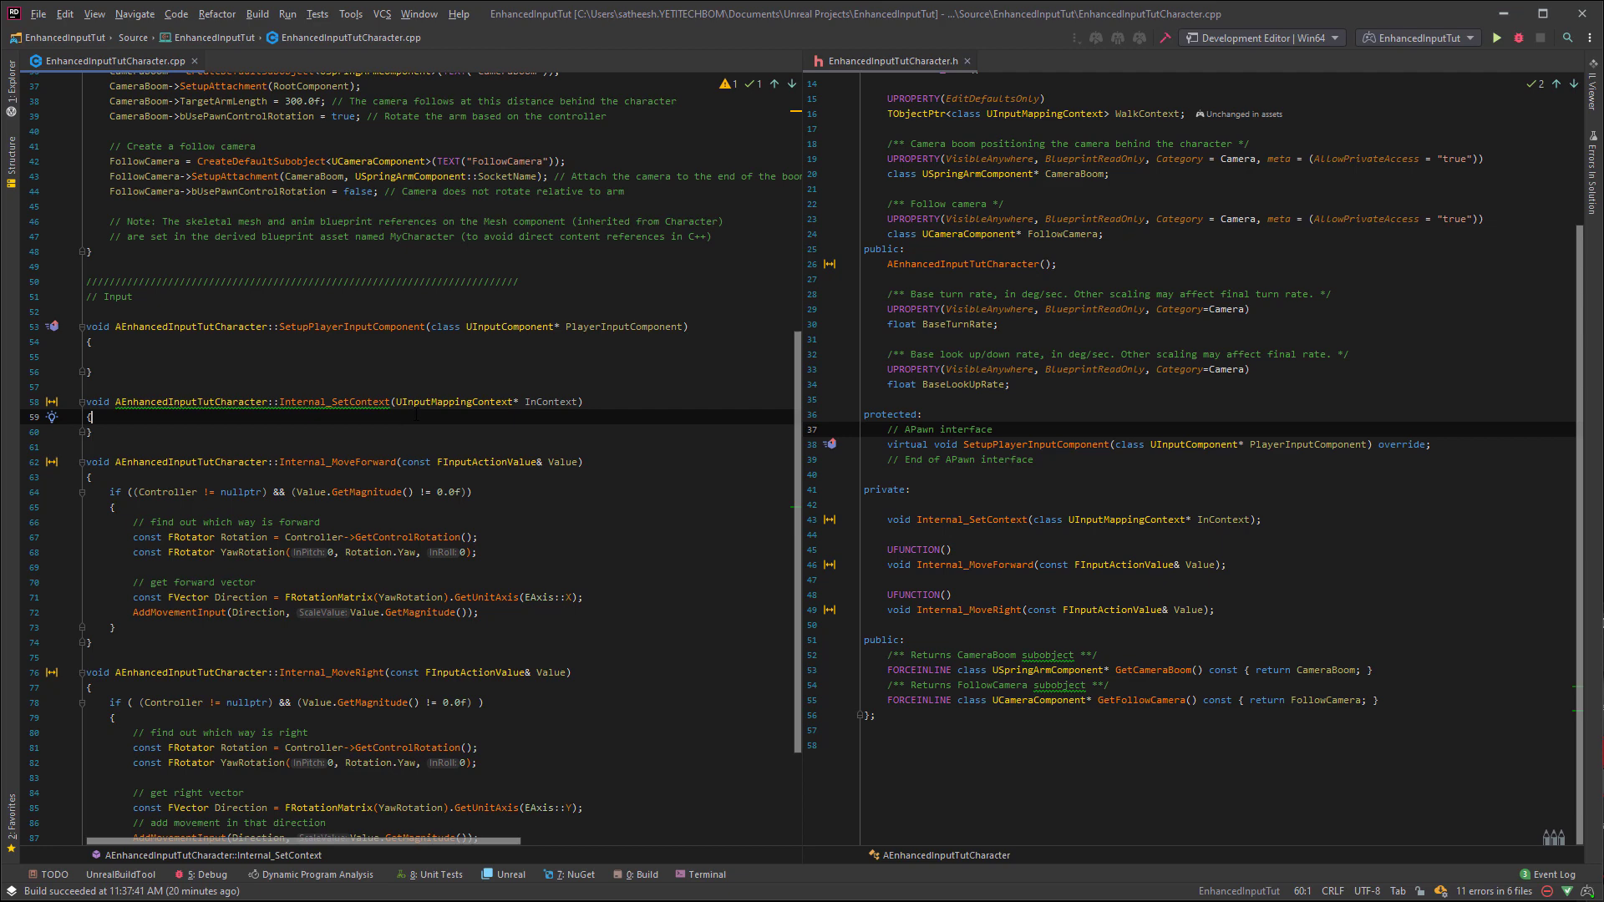
{"action": "key", "text": "Return"}
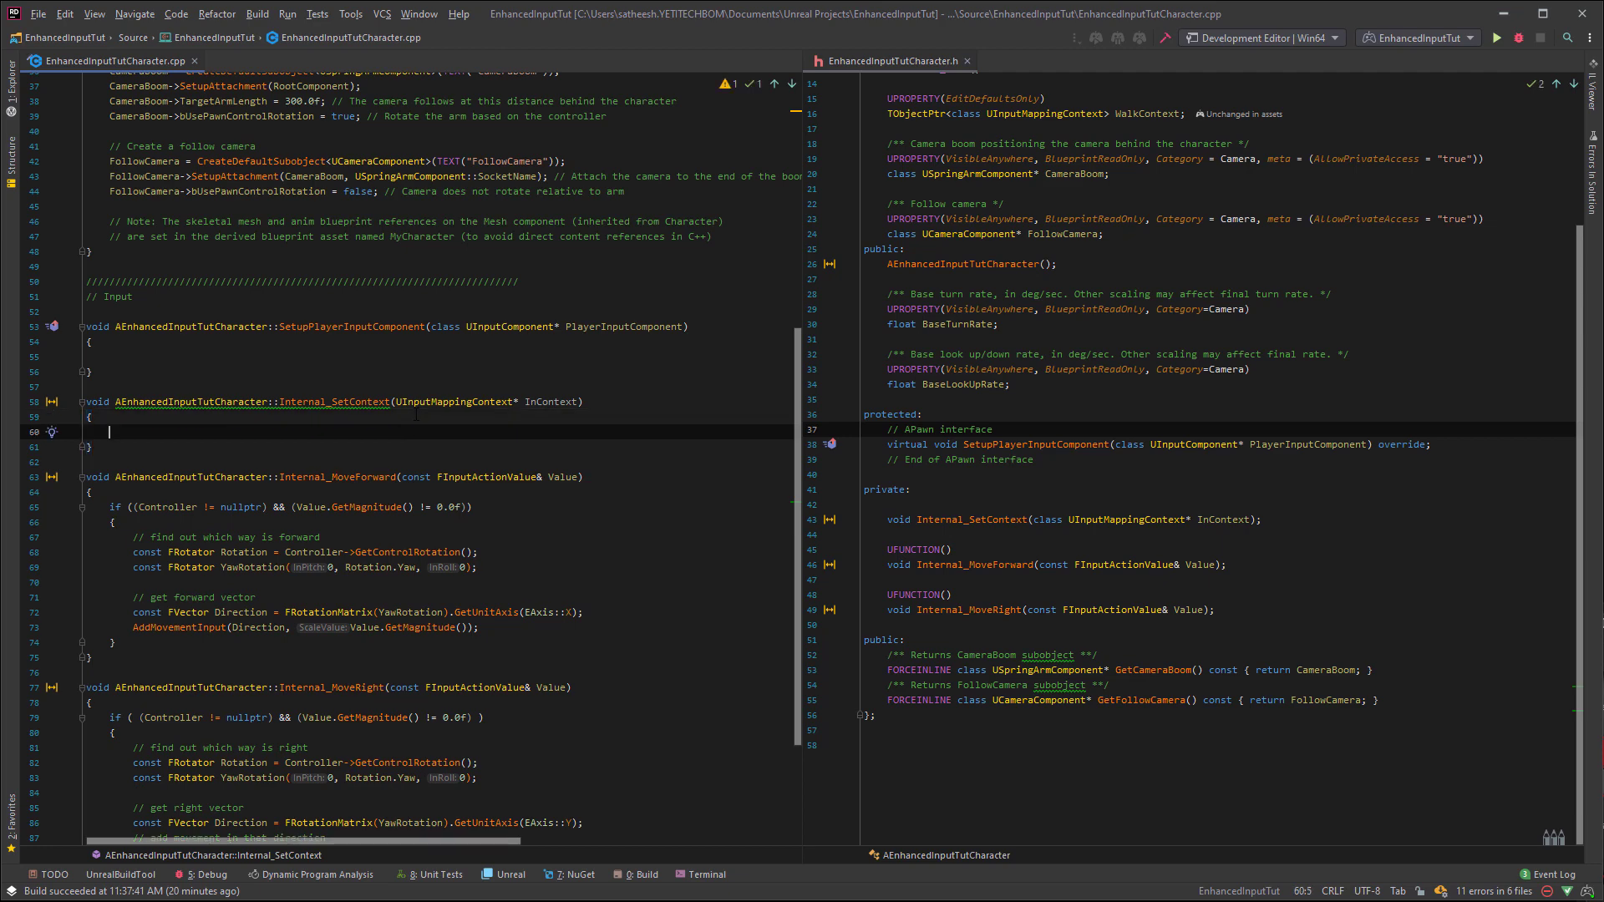
{"action": "type", "text": "const "}
{"action": "type", "text": "TArray<>"}
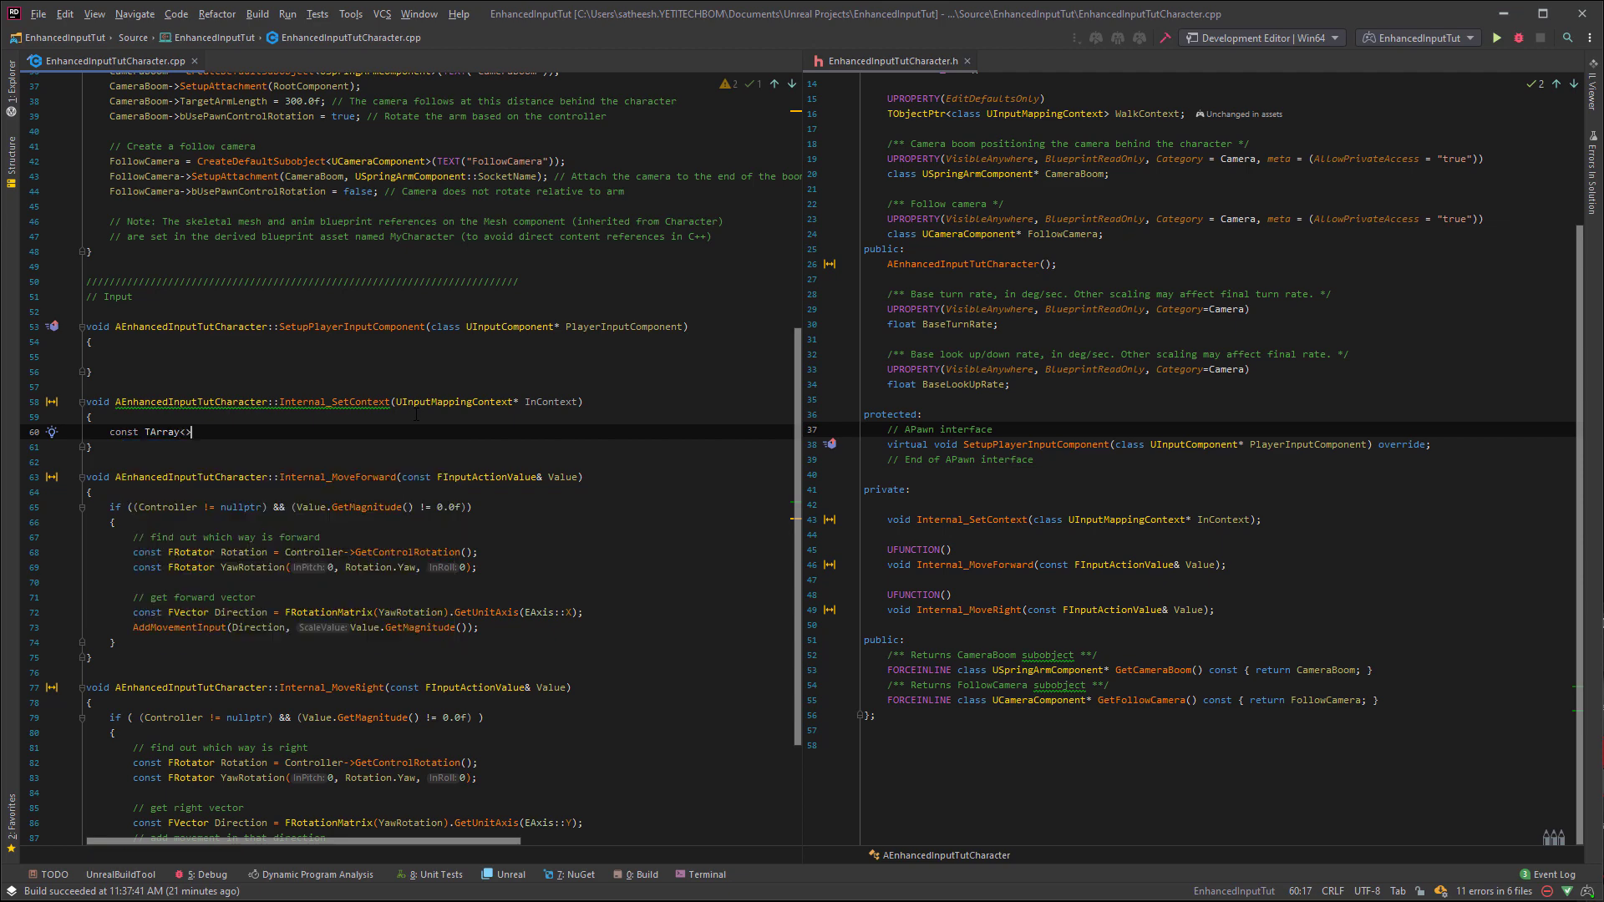
{"action": "key", "text": "BackSpace"}
{"action": "type", "text": "FEn"}
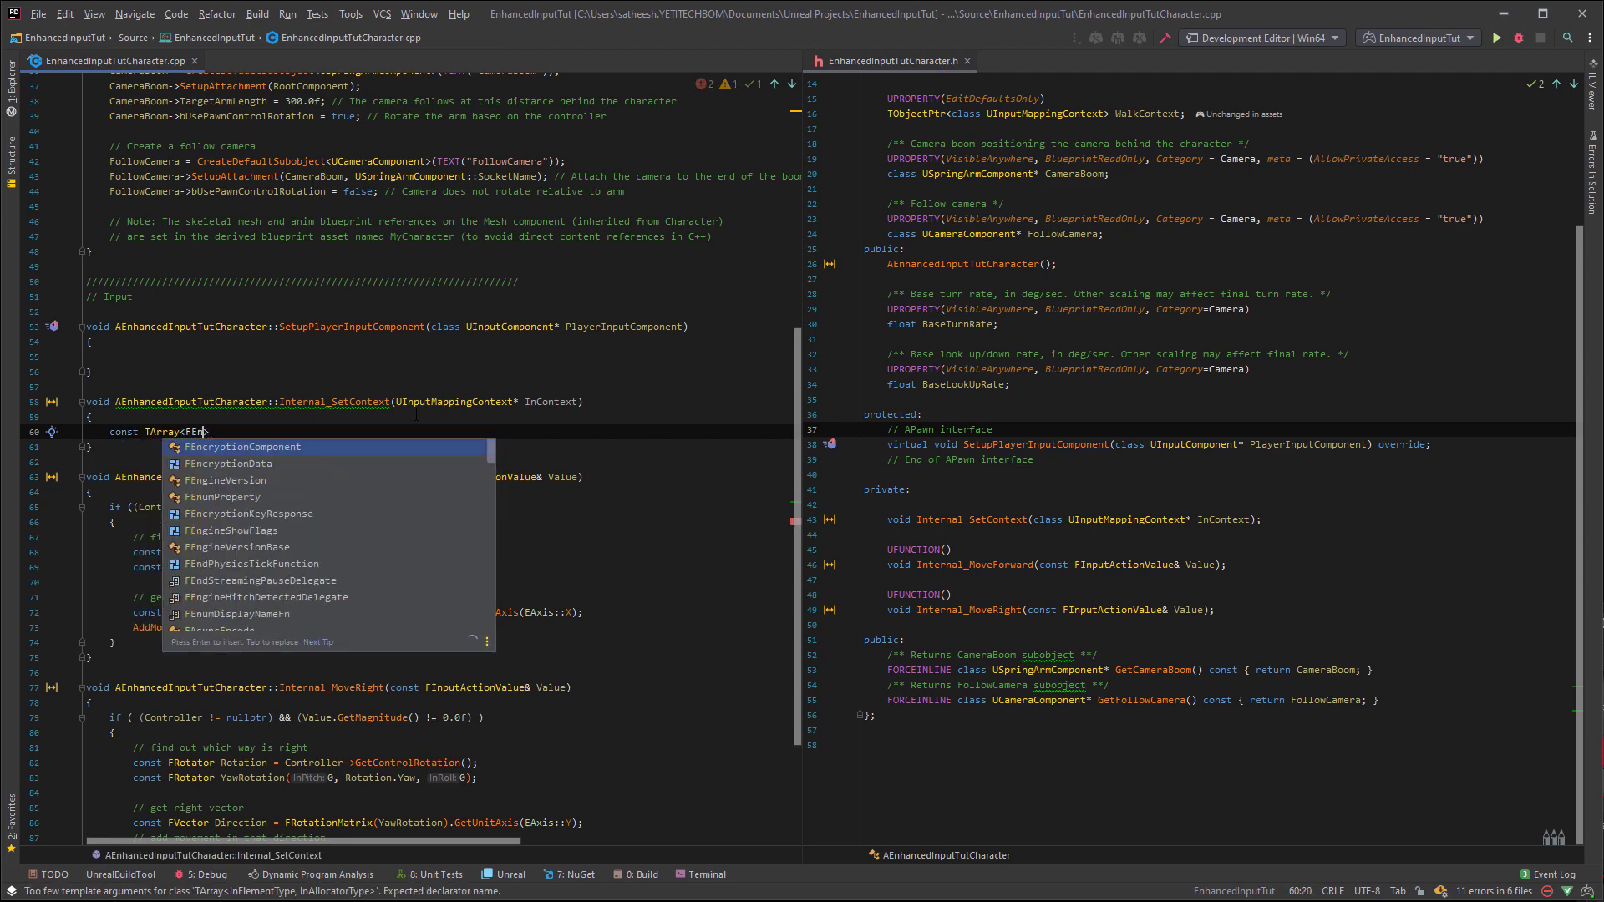
{"action": "type", "text": "hancedInputAc"}
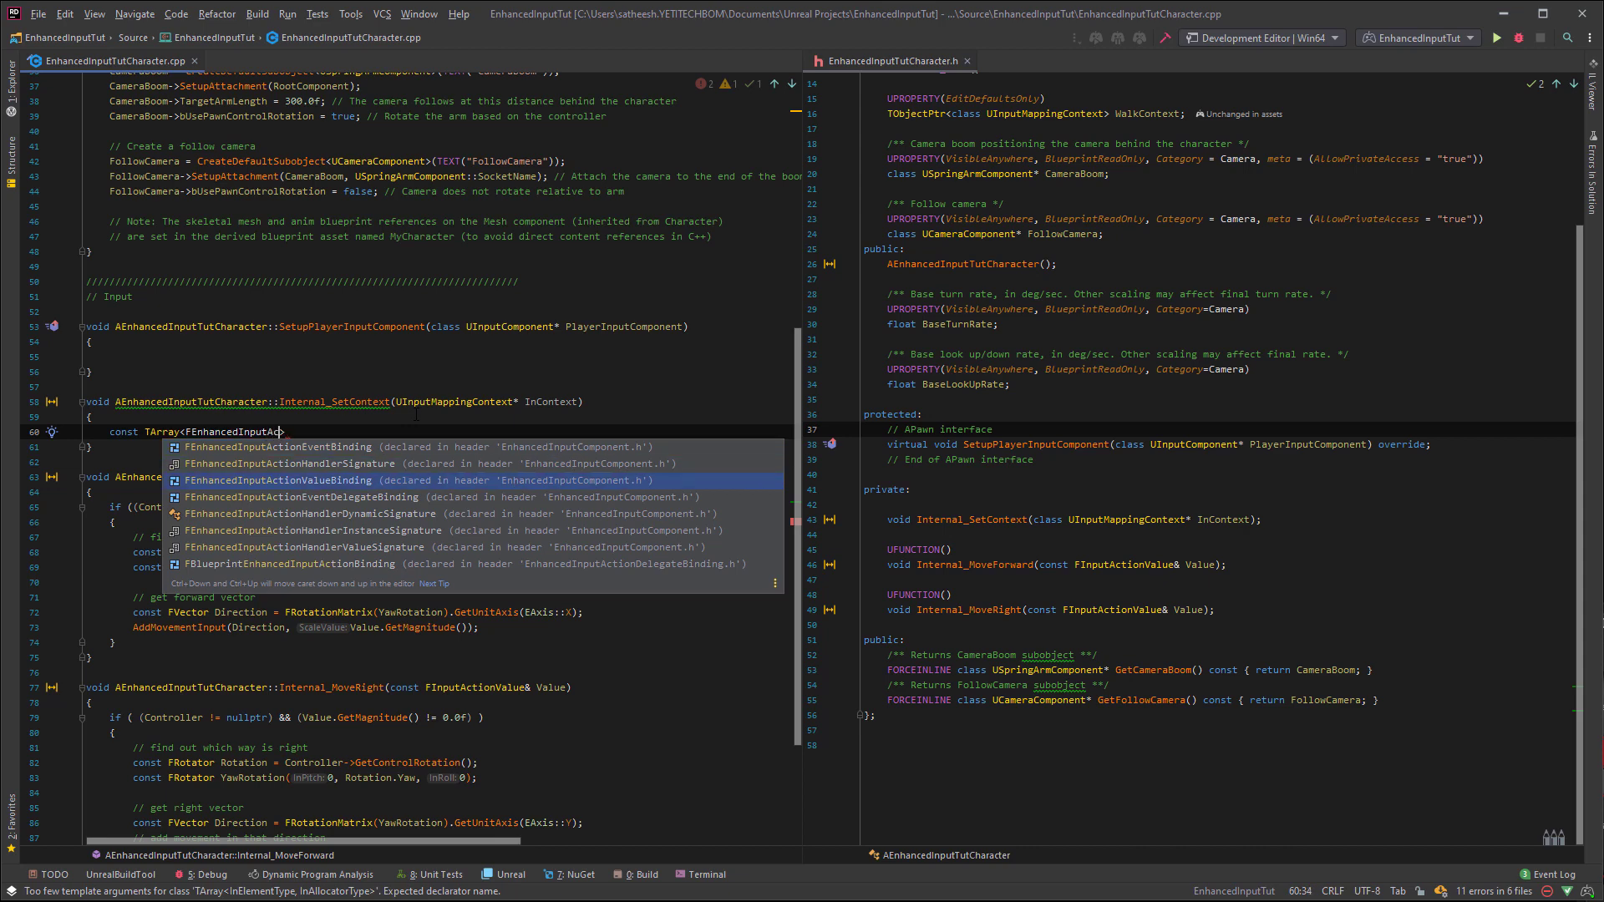
{"action": "type", "text": "tionKeyMap"}
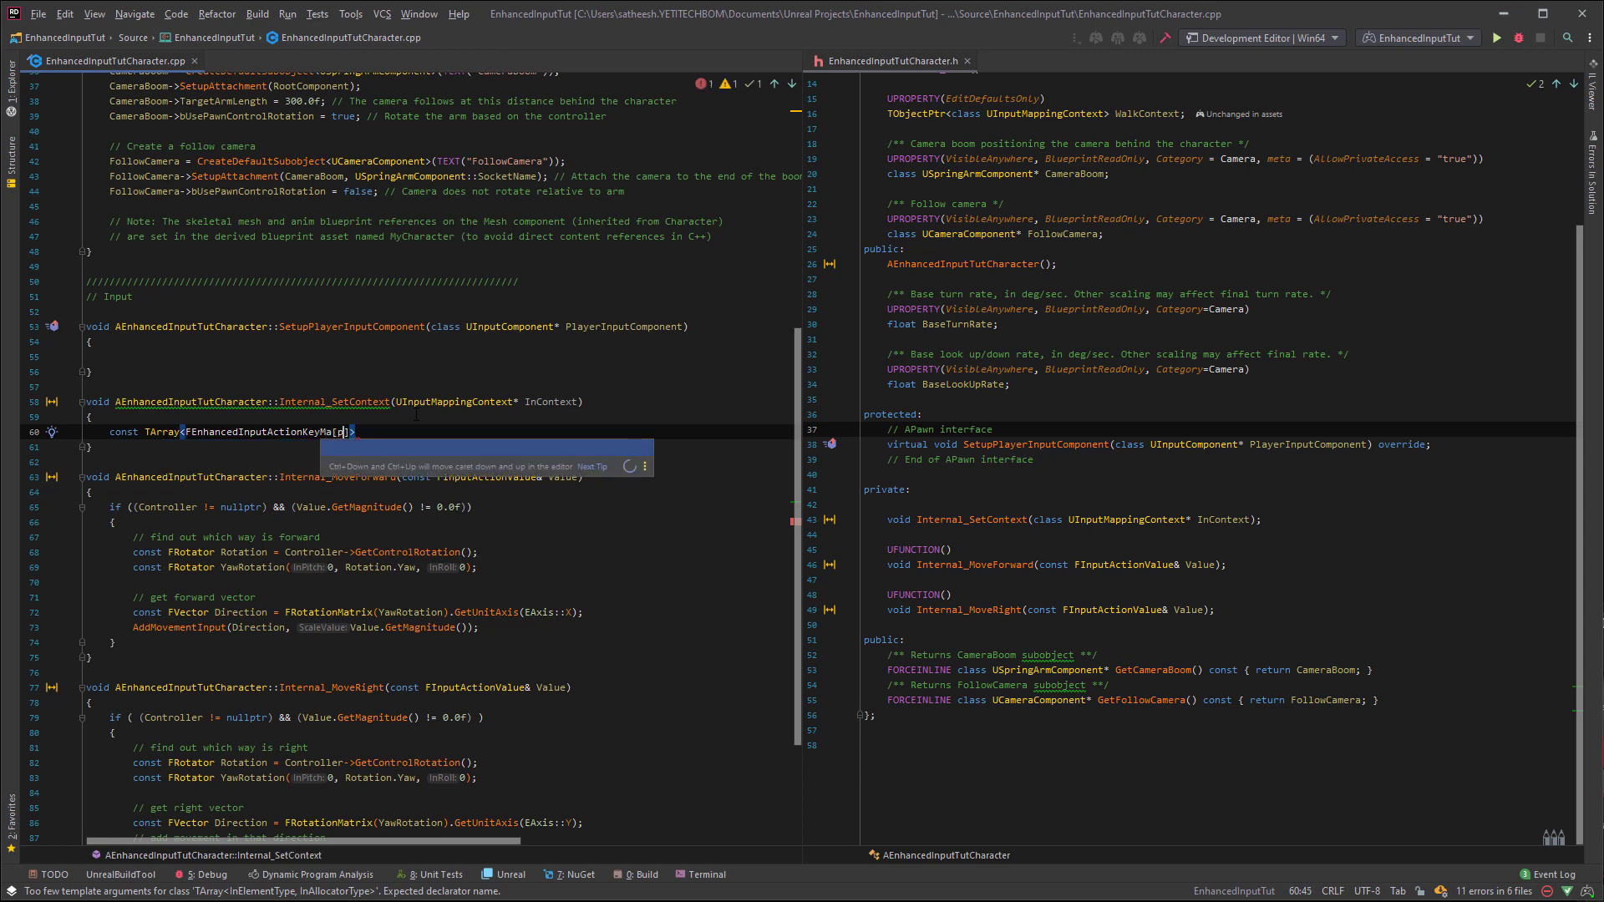
{"action": "key", "text": "BackSpace"}
{"action": "key", "text": "BackSpace"}
{"action": "type", "text": "pping>"}
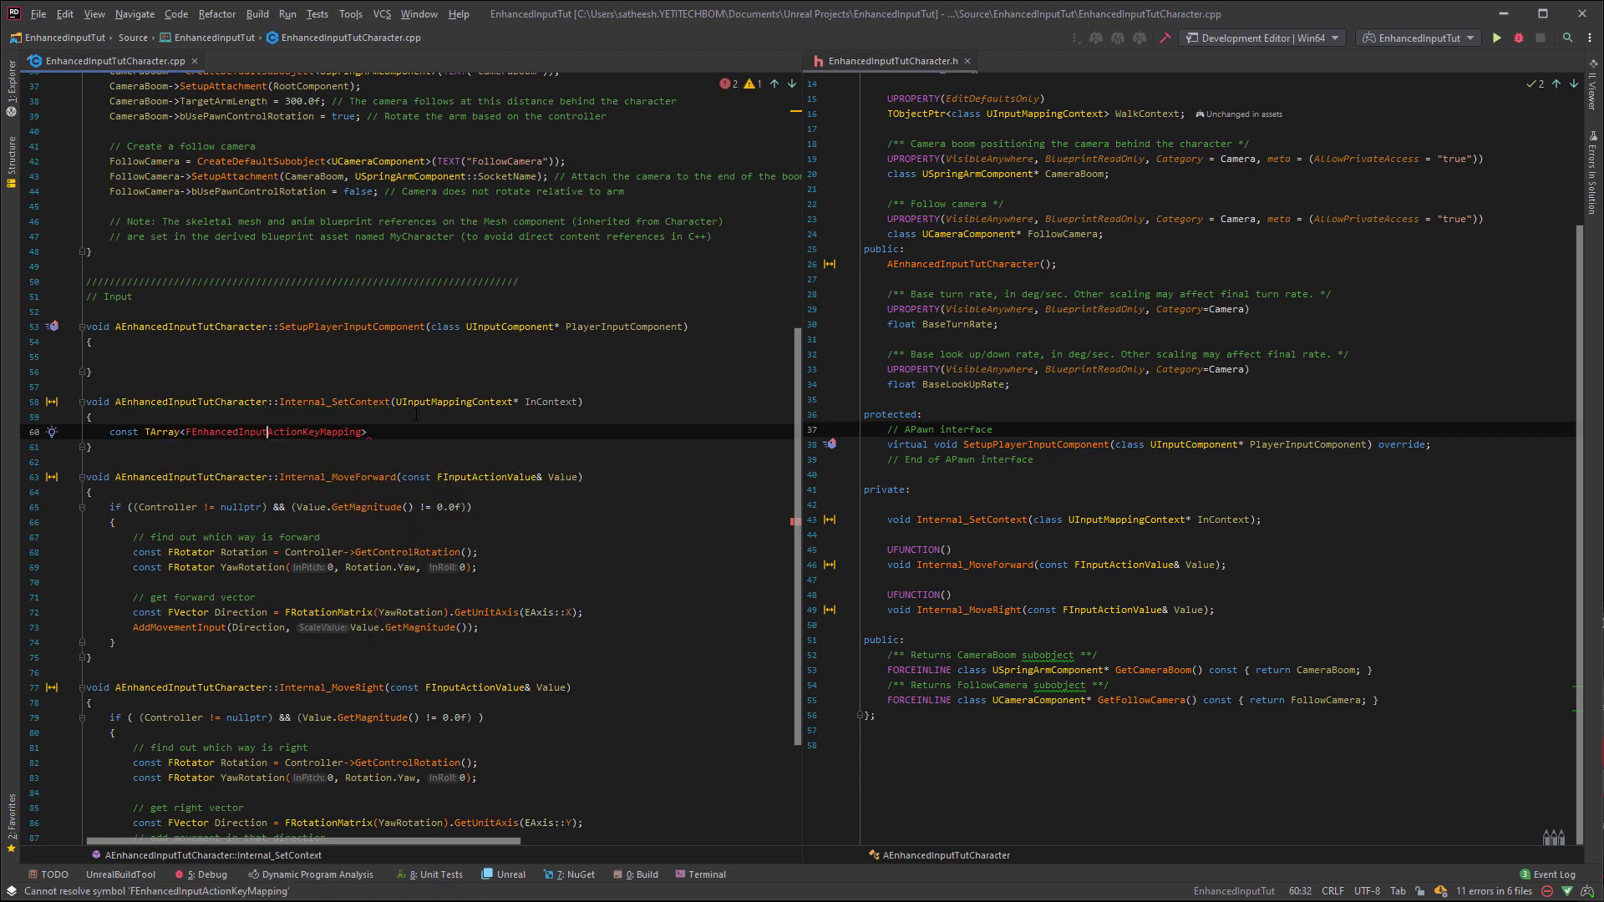
{"action": "key", "text": "ctrl+Left"}
{"action": "key", "text": "ctrl+Left"}
{"action": "key", "text": "BackSpace"}
{"action": "key", "text": "BackSpace"}
{"action": "key", "text": "BackSpace"}
- Include the FEnhancedActionKeyMapping header and initialize Mappings with InContext->GetMappings()
{"action": "left_click", "coordinate": [50, 431]}
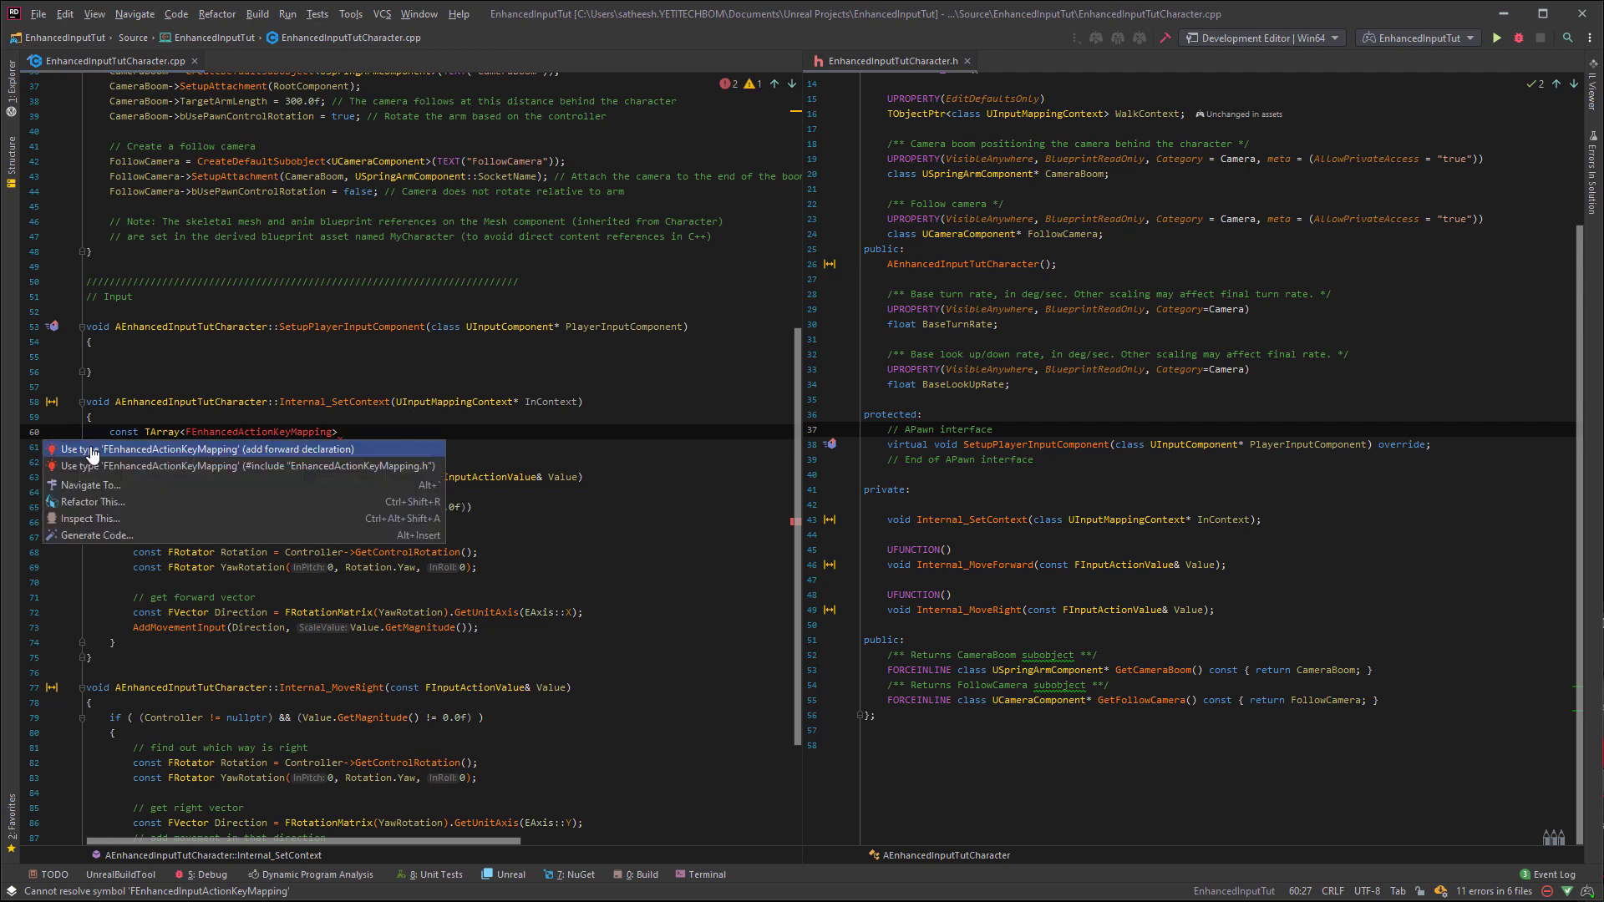
{"action": "key", "text": "Down"}
{"action": "key", "text": "Return"}
{"action": "key", "text": "End"}
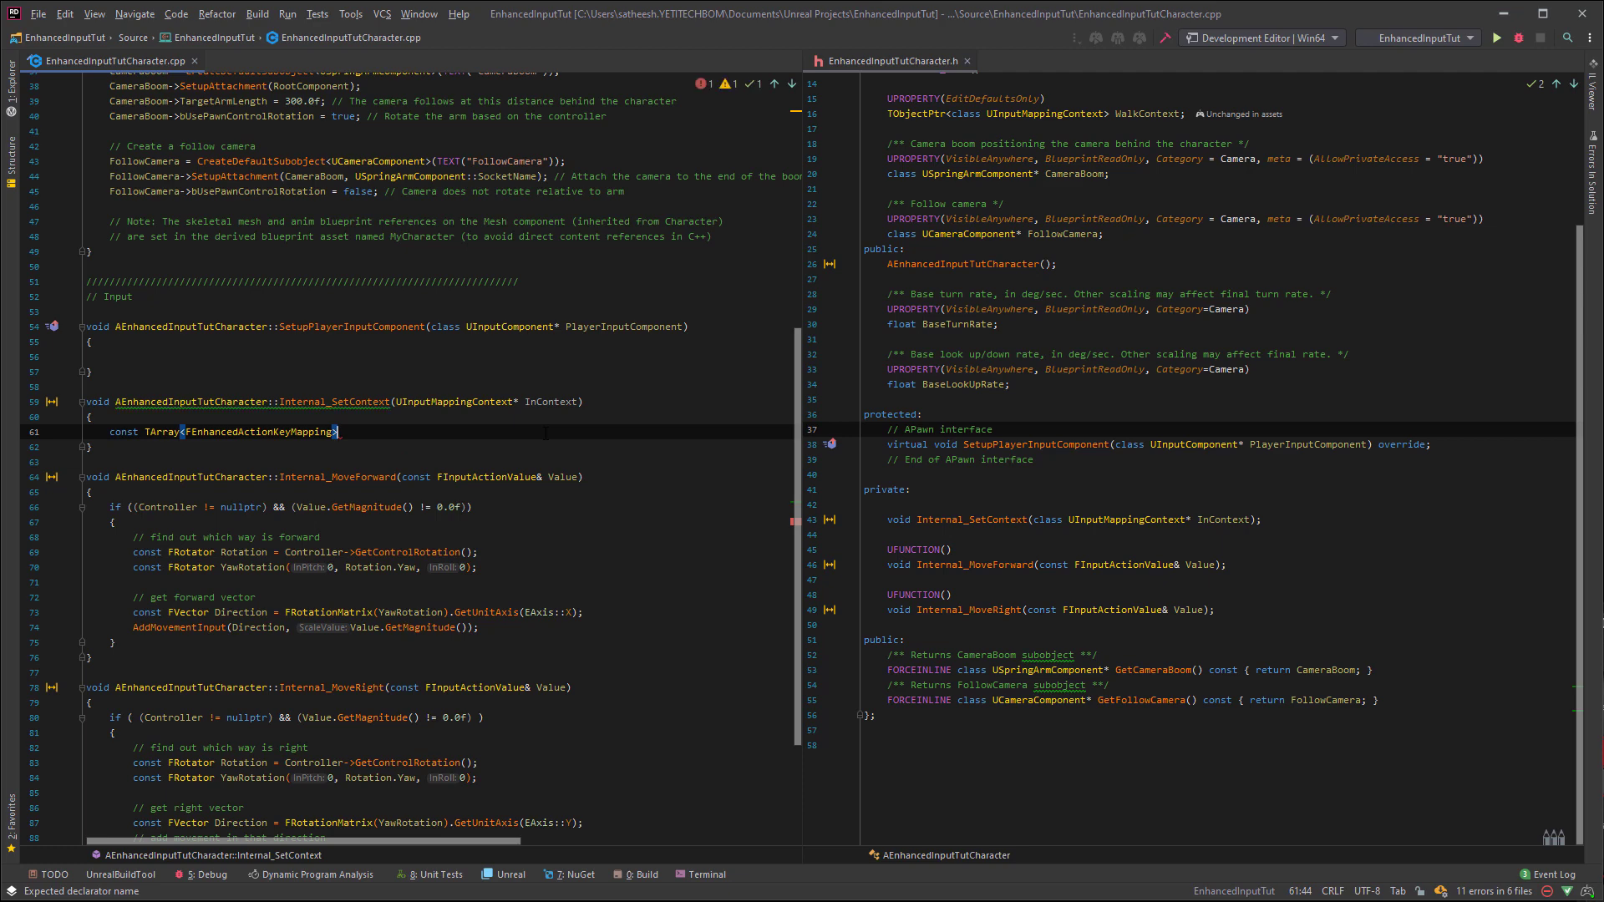
{"action": "type", "text": "& Map"}
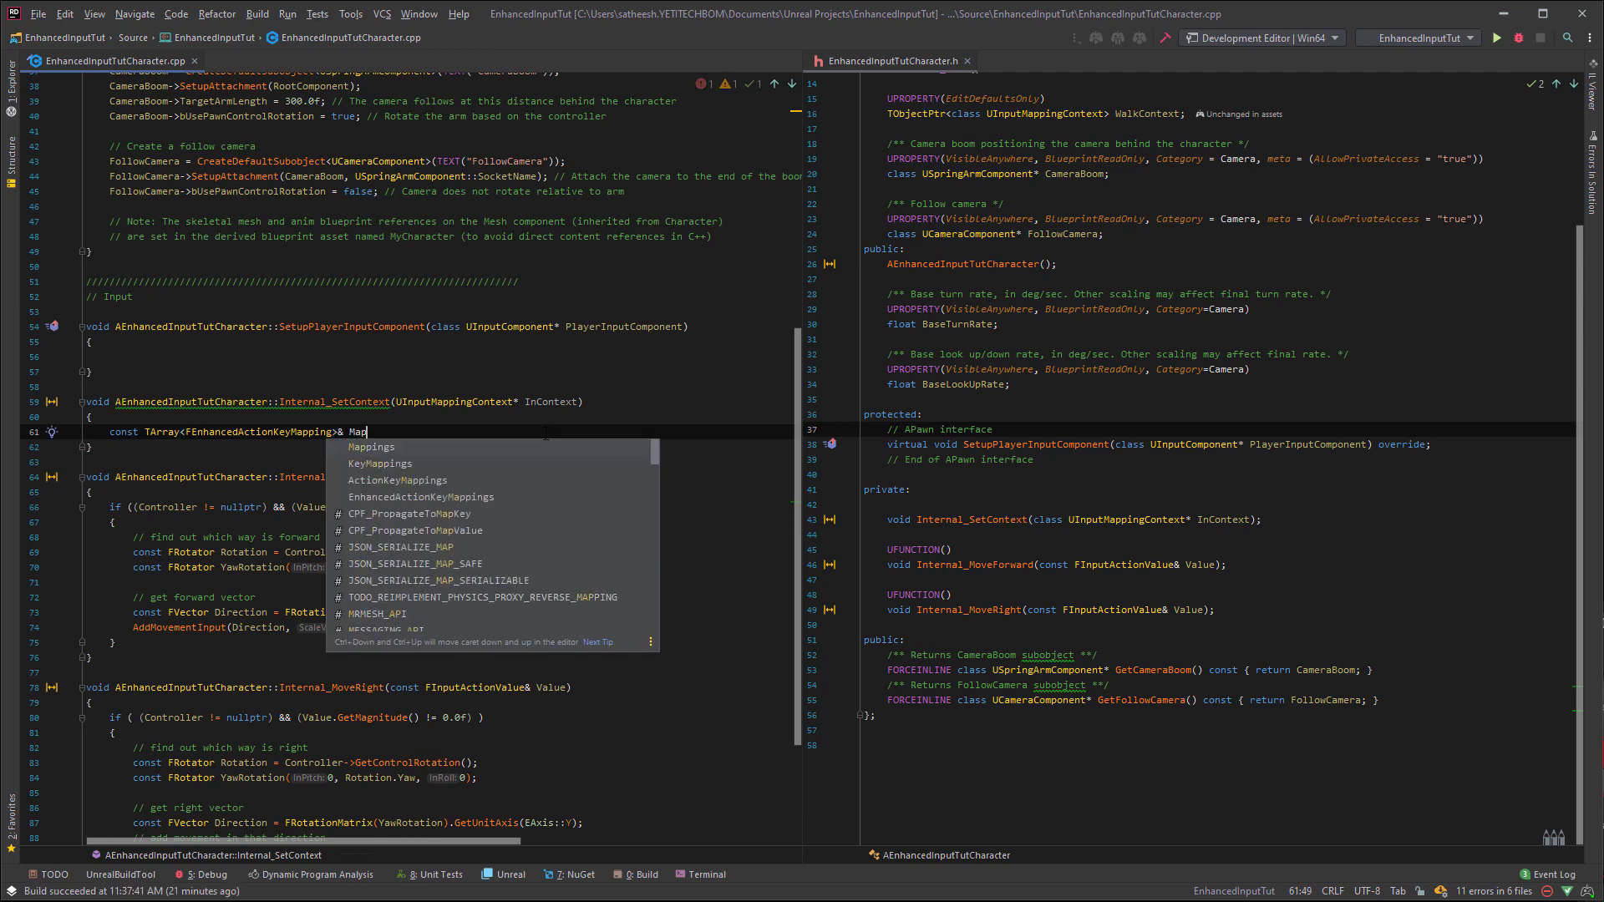
{"action": "type", "text": "pings = "}
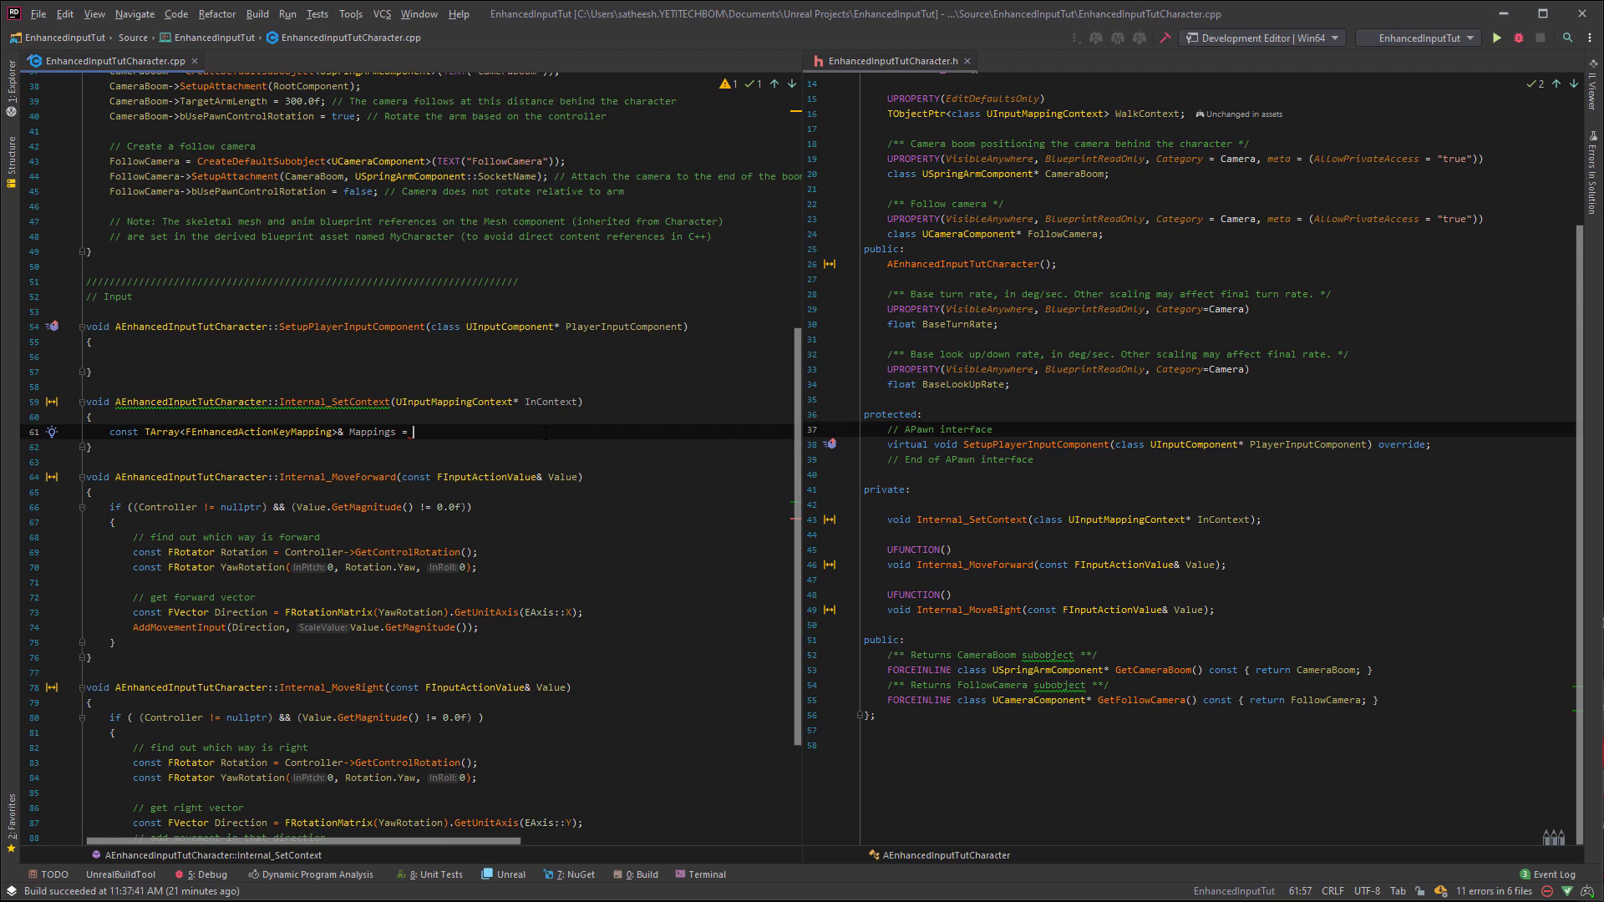
{"action": "type", "text": "InConte"}
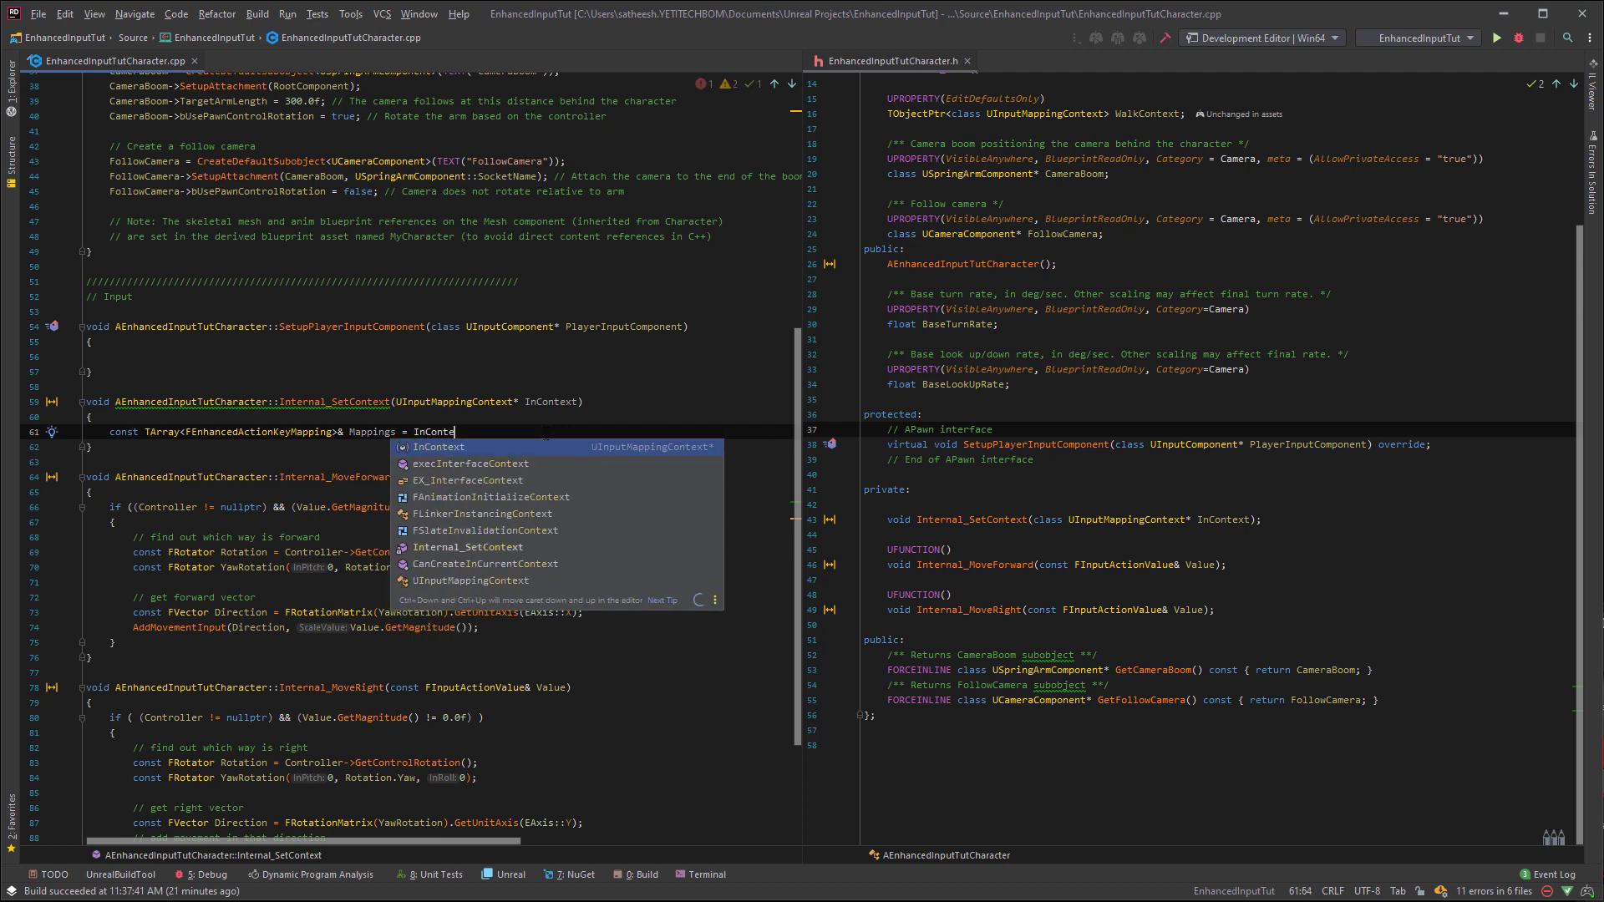
{"action": "key", "text": "Tab"}
{"action": "type", "text": ".GetMa"}
{"action": "key", "text": "Tab"}
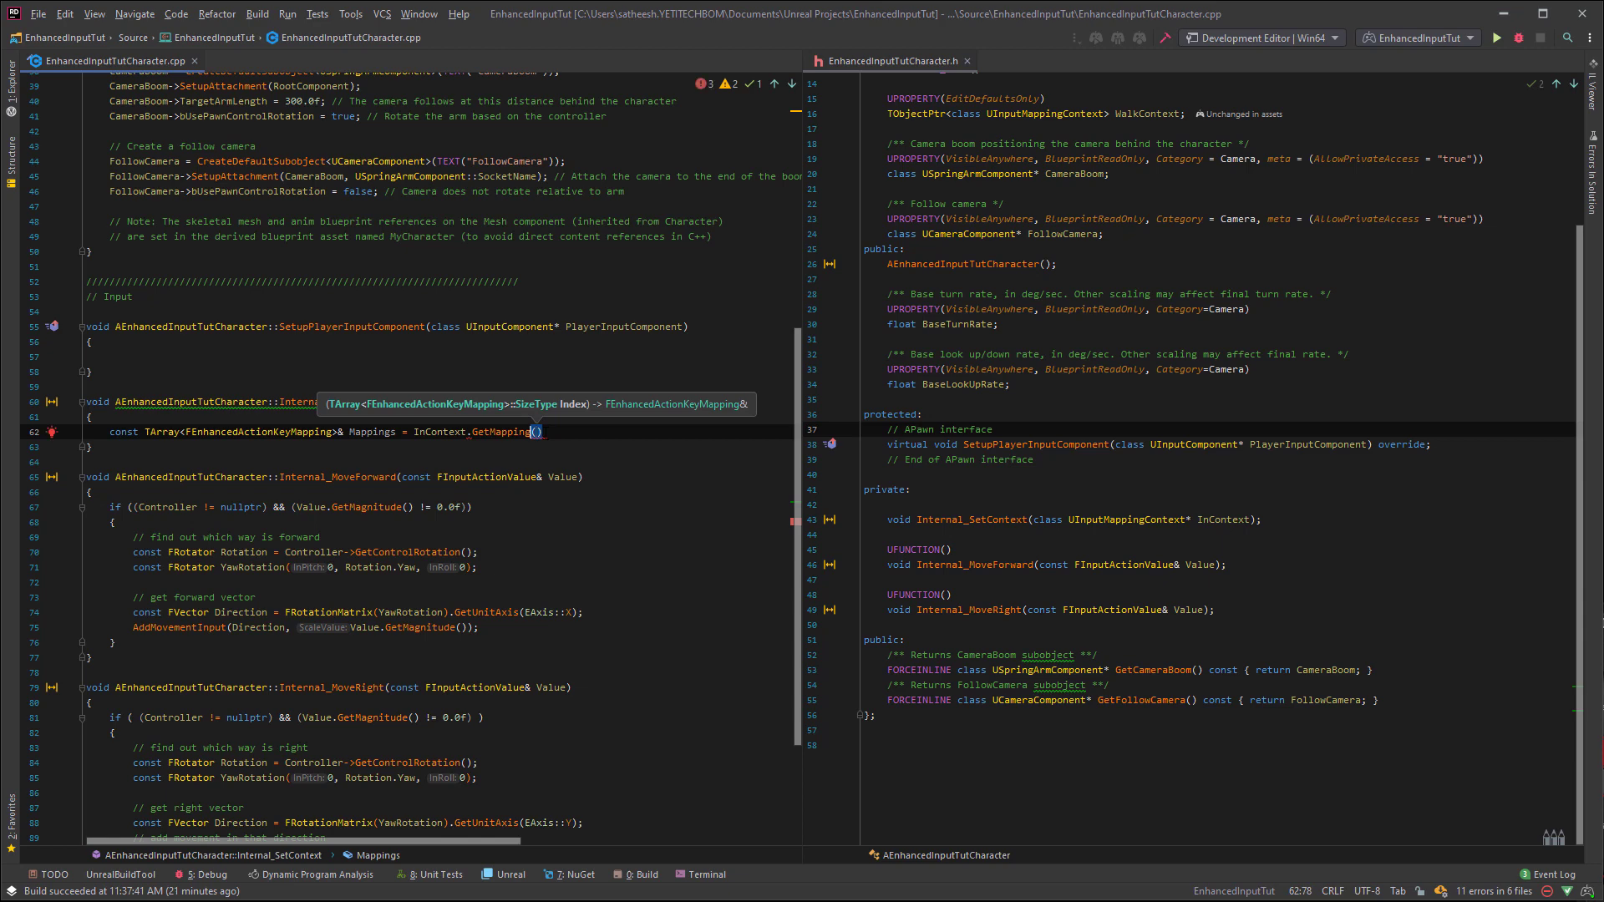
{"action": "type", "text": "s()"}
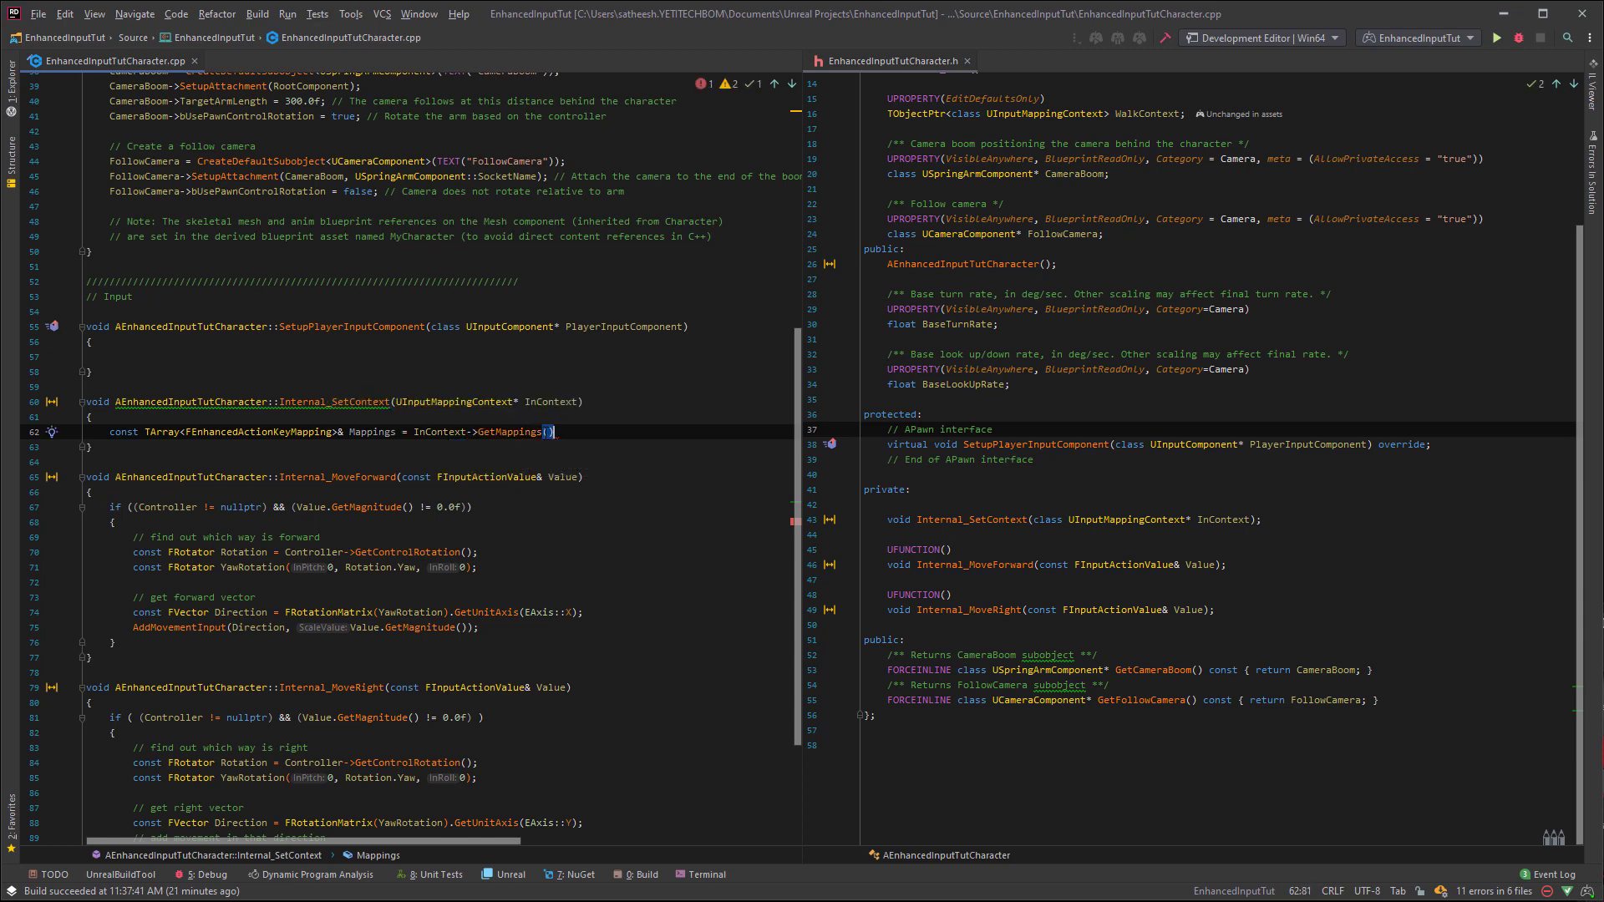
{"action": "type", "text": ";"}
- Cast InputComponent to UEnhancedInputComponent and include EnhancedInputComponent.h
{"action": "key", "text": "Return"}
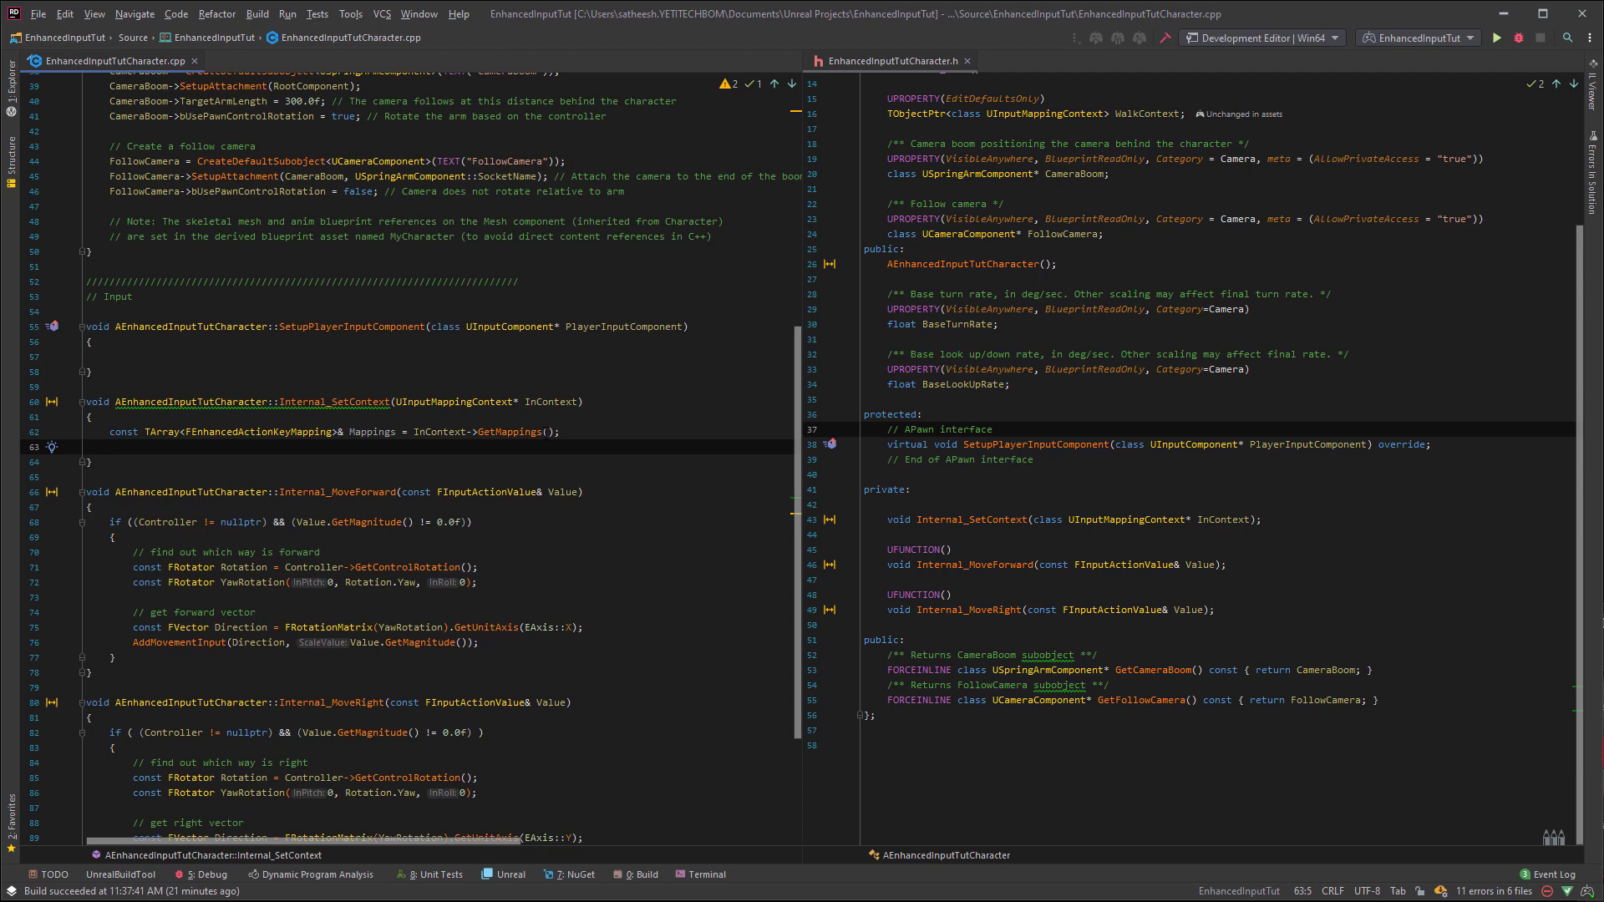
{"action": "type", "text": "U"}
{"action": "key", "text": "BackSpace"}
{"action": "type", "text": "Enhanced"}
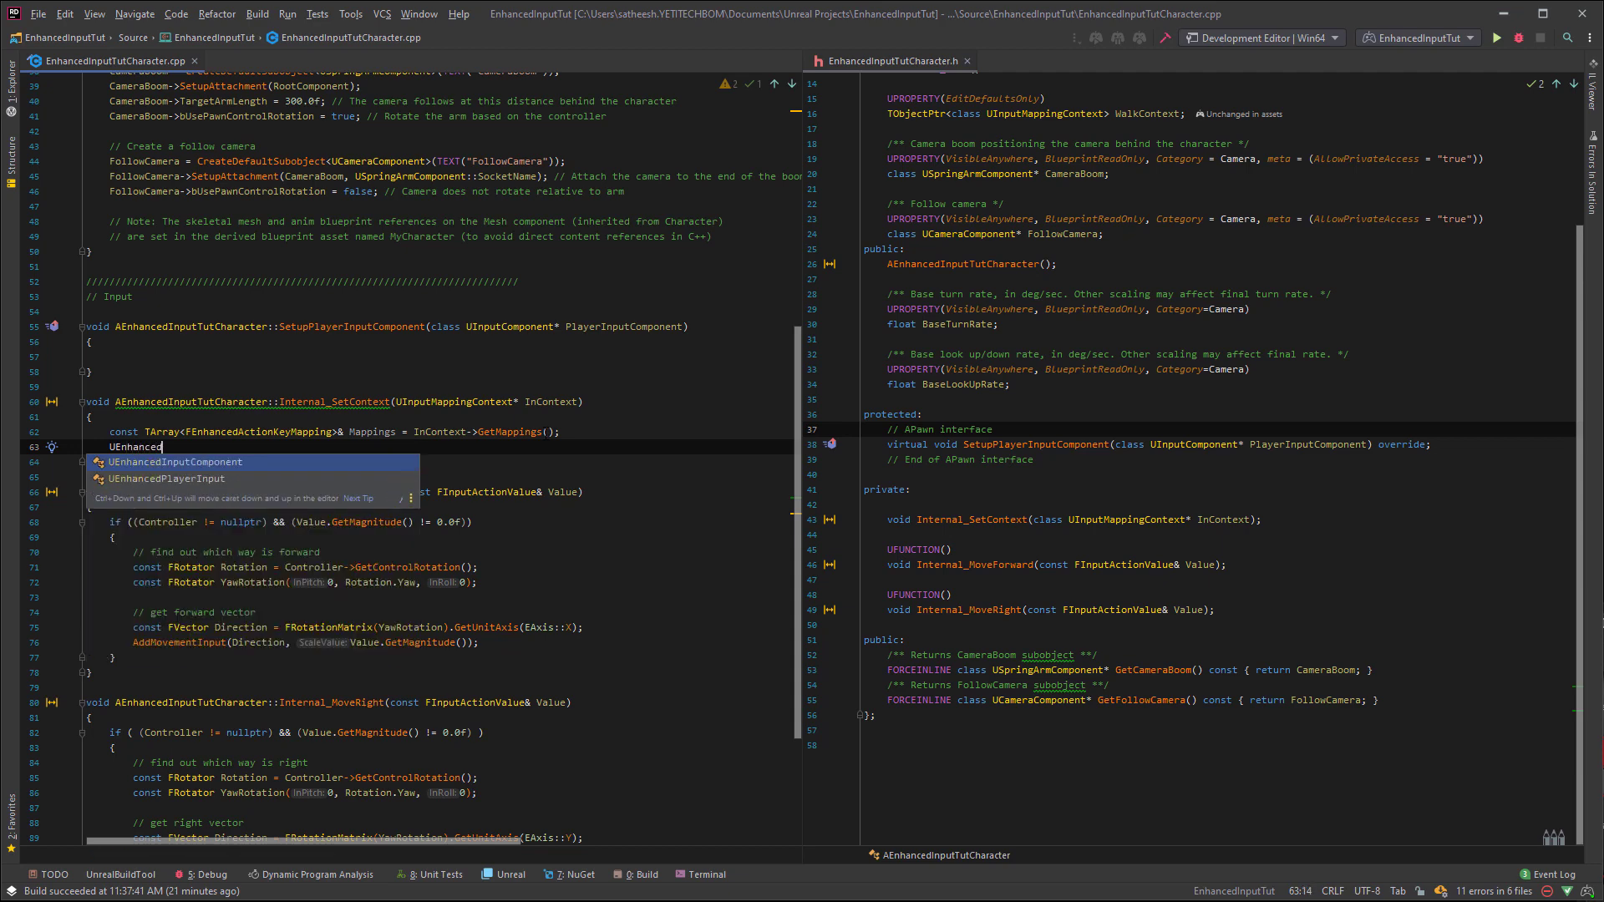
{"action": "key", "text": "Tab"}
{"action": "type", "text": "* "}
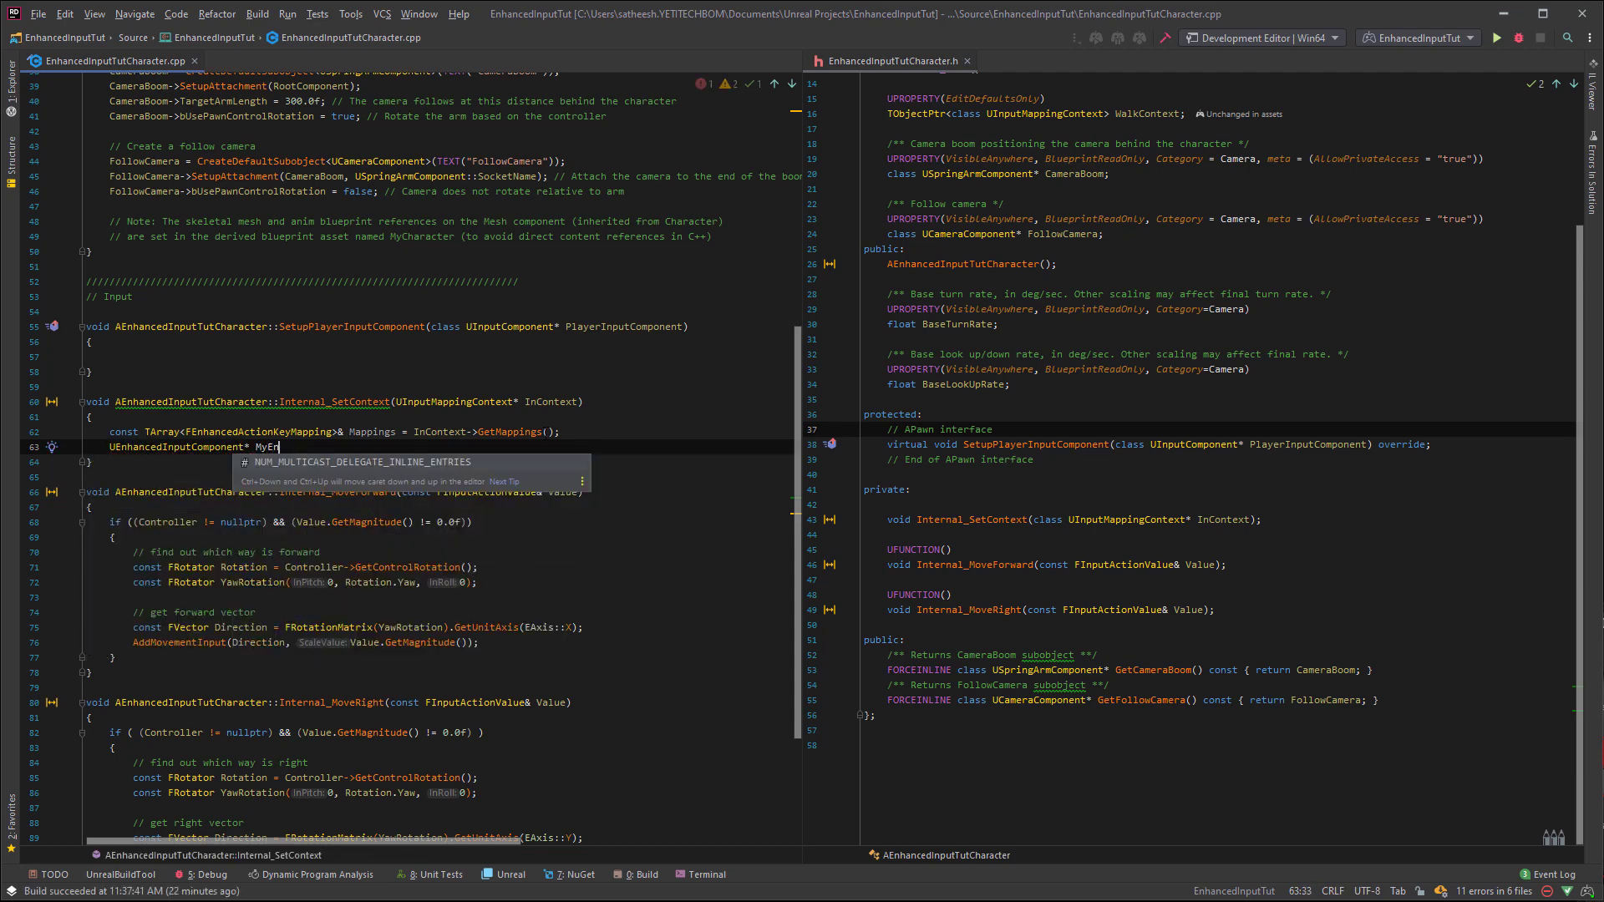
{"action": "type", "text": "EnhancedComponent = Cast<U>"}
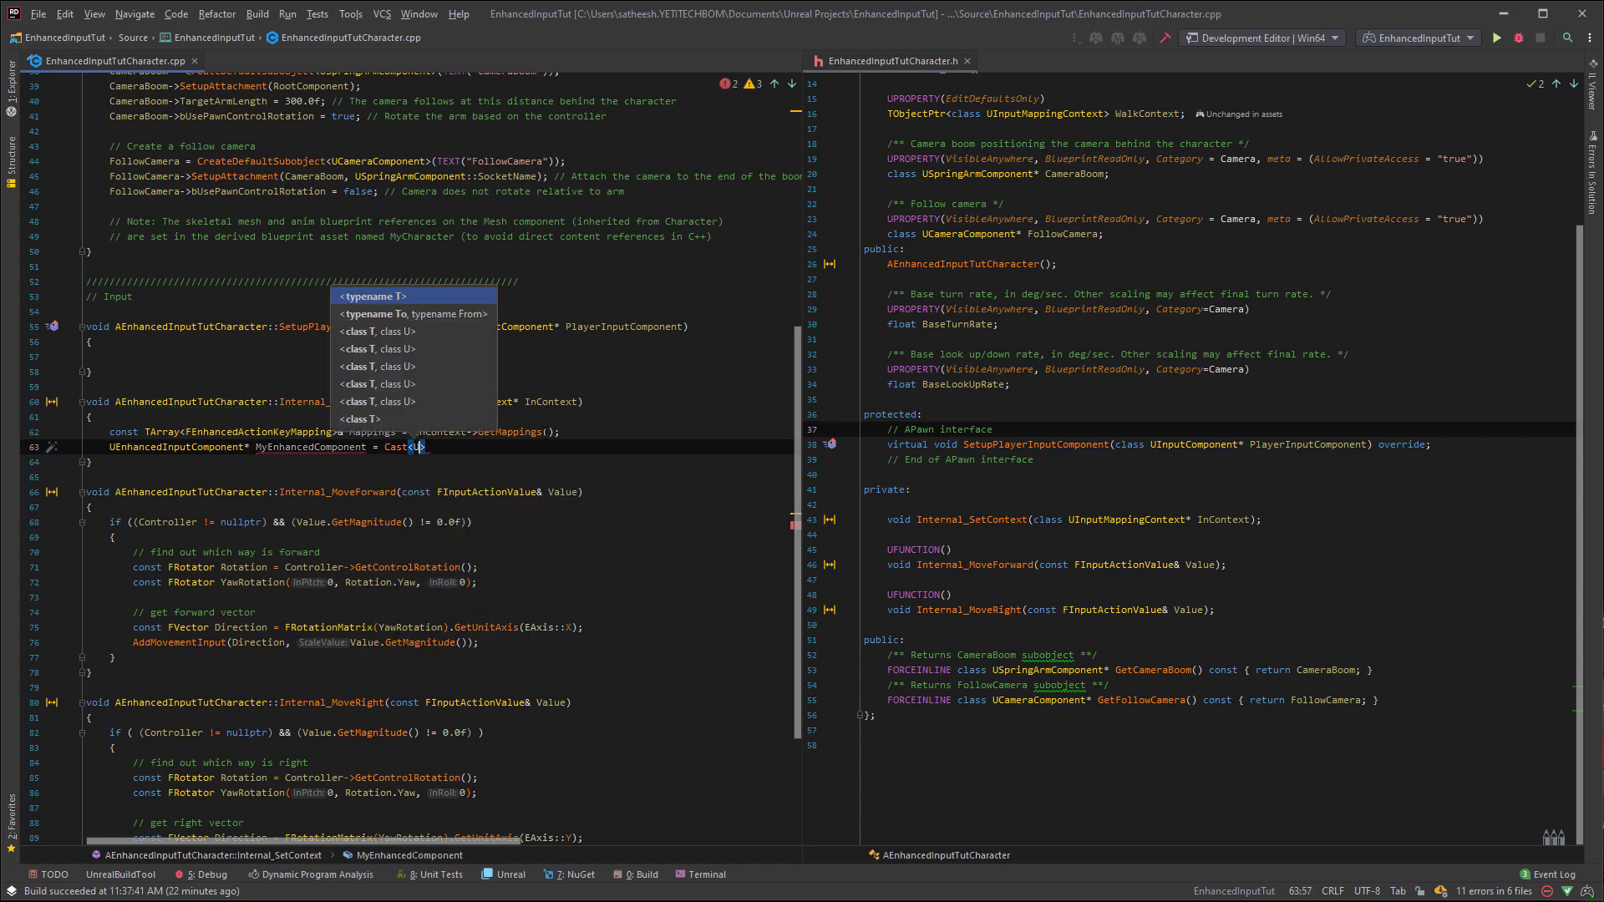
{"action": "type", "text": "UEnhancedInputComponent"}
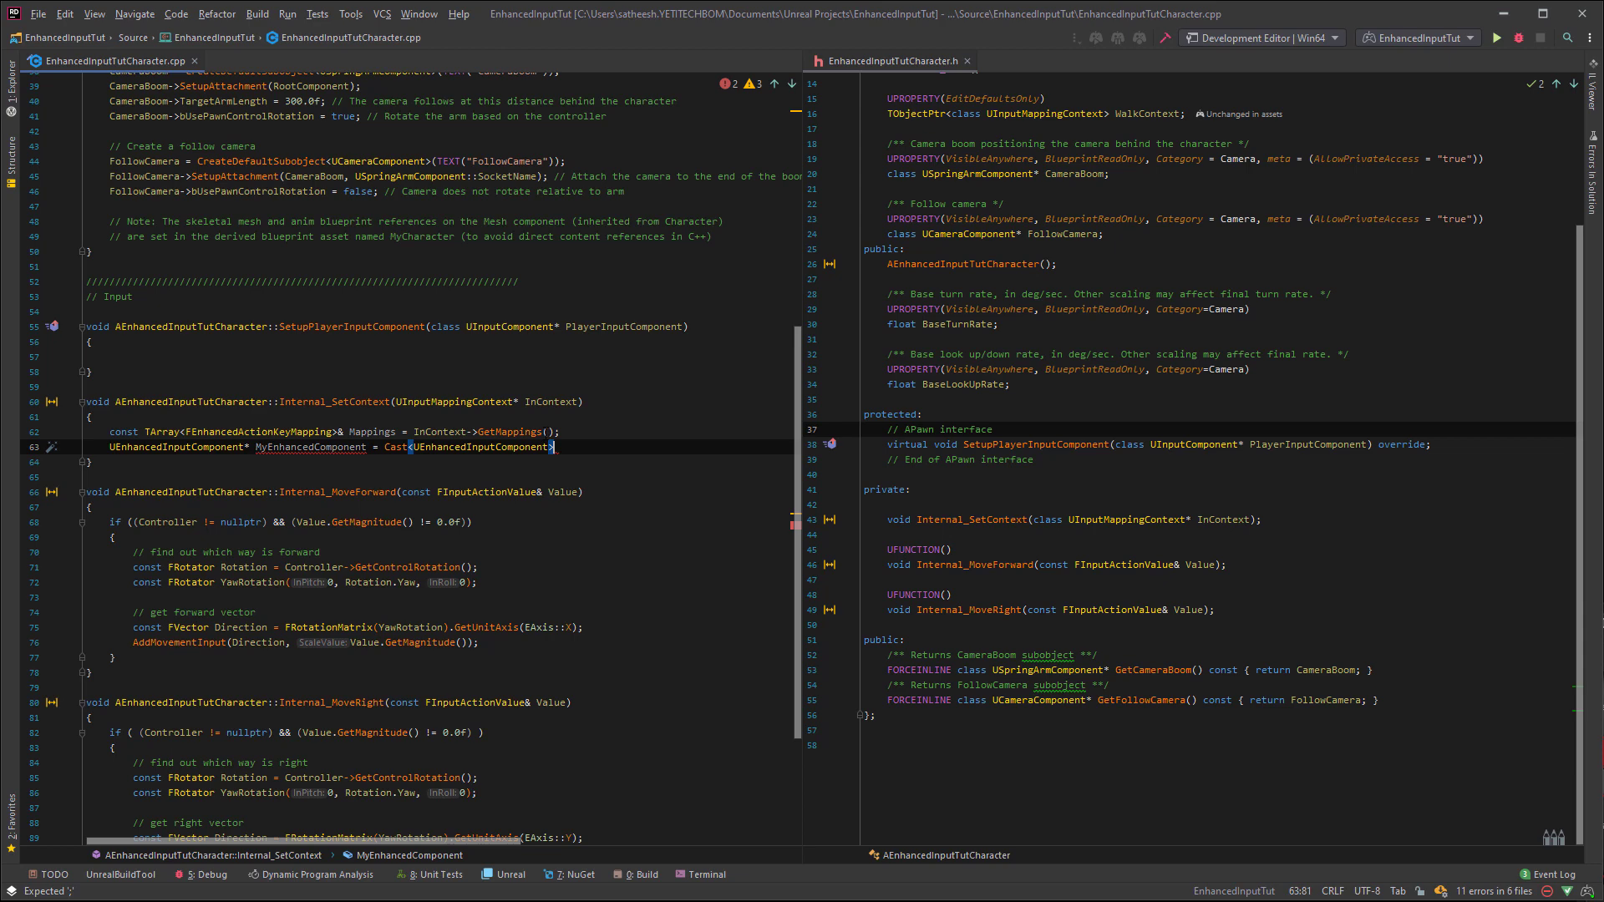
{"action": "type", "text": ">(PlayerInput"}
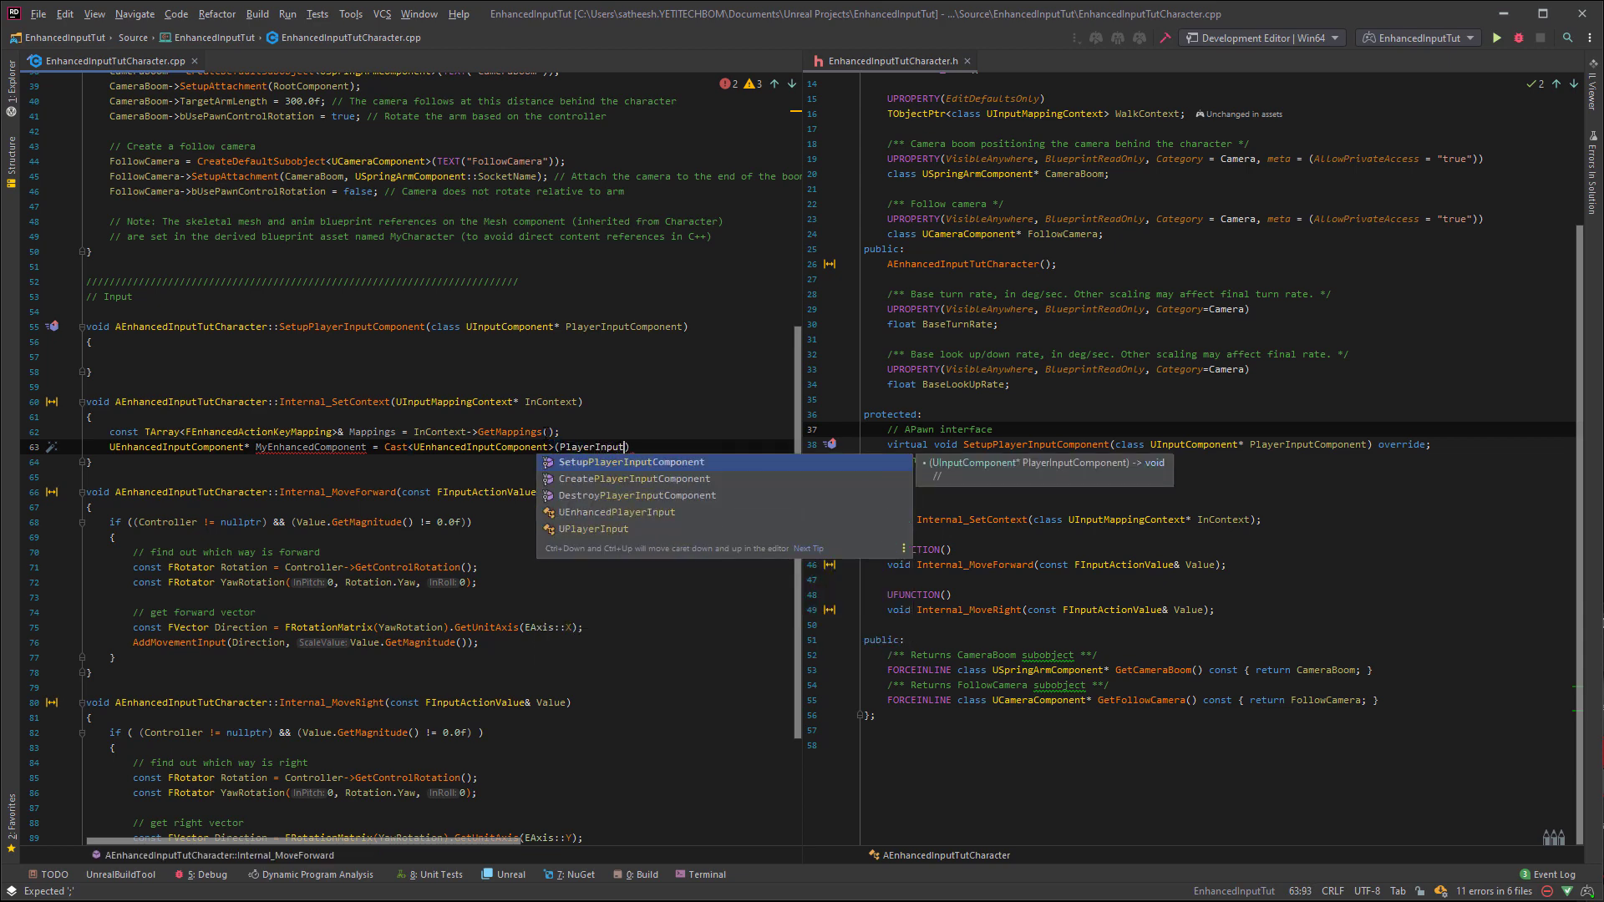
{"action": "key", "text": "BackSpace"}
{"action": "key", "text": "BackSpace"}
{"action": "key", "text": "BackSpace"}
{"action": "type", "text": "InputCo"}
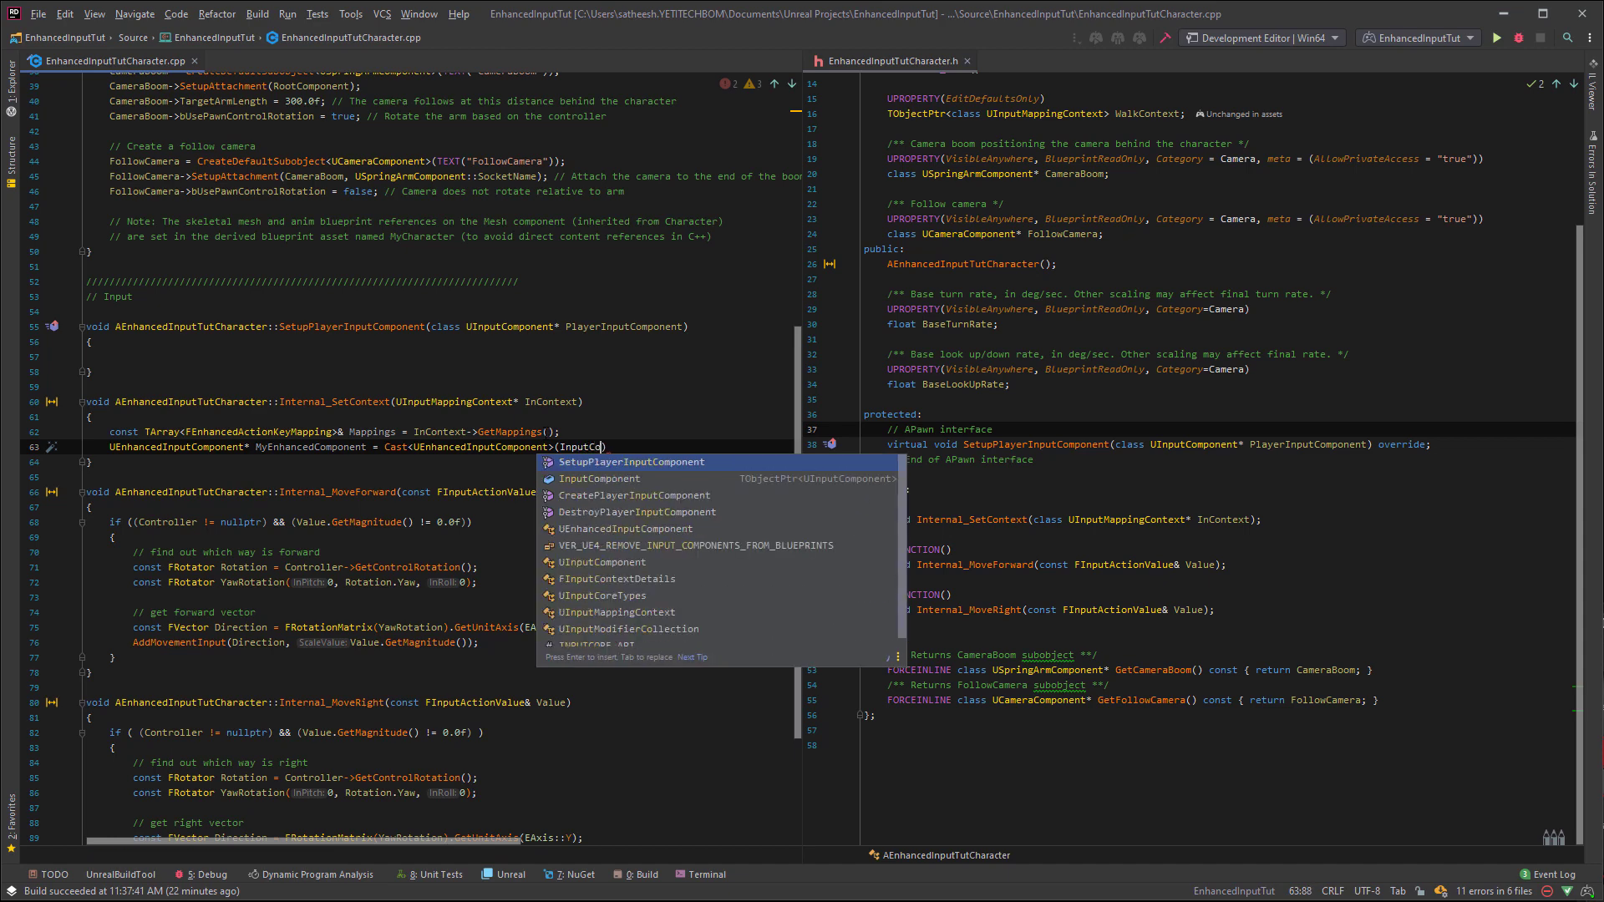
{"action": "type", "text": "mpo"}
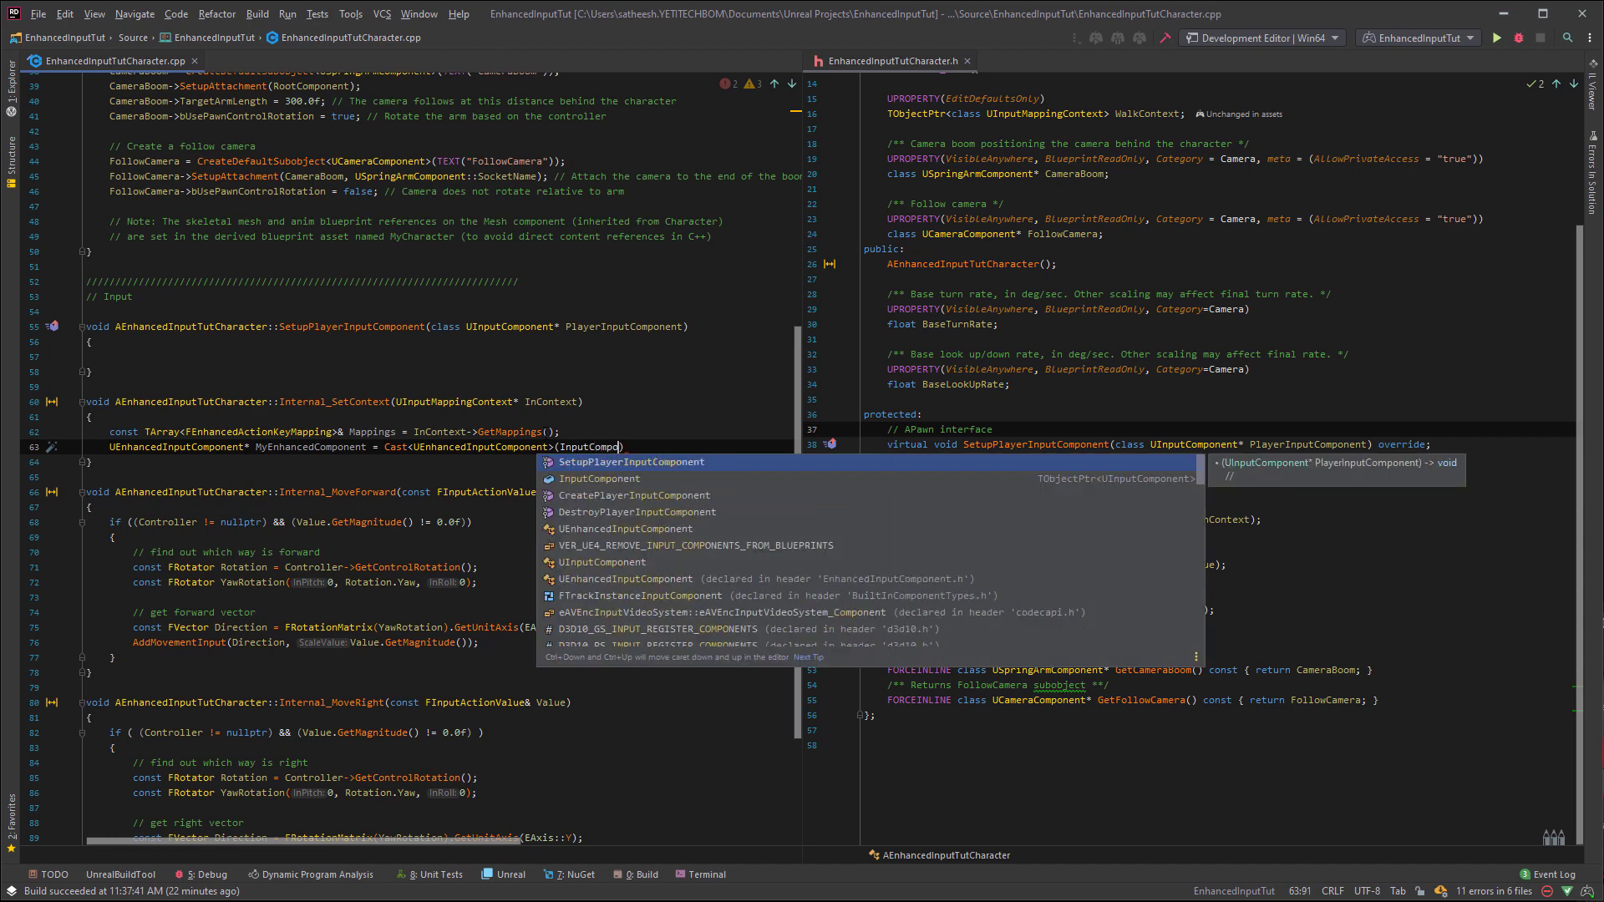
{"action": "type", "text": "nent"}
{"action": "key", "text": "Escape"}
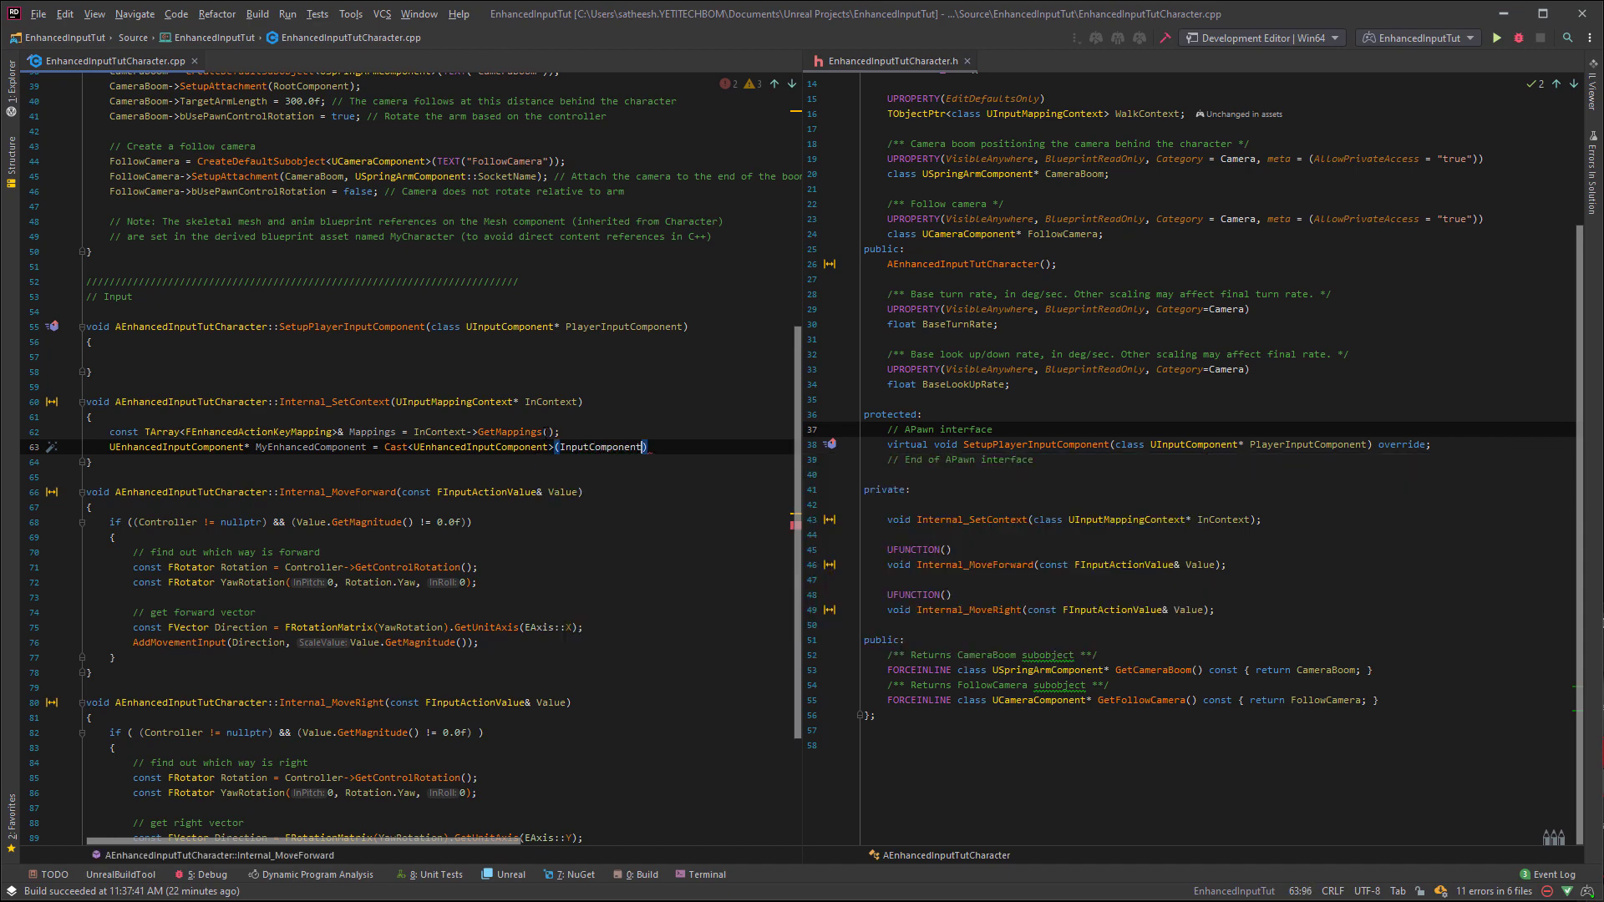
{"action": "type", "text": ";"}
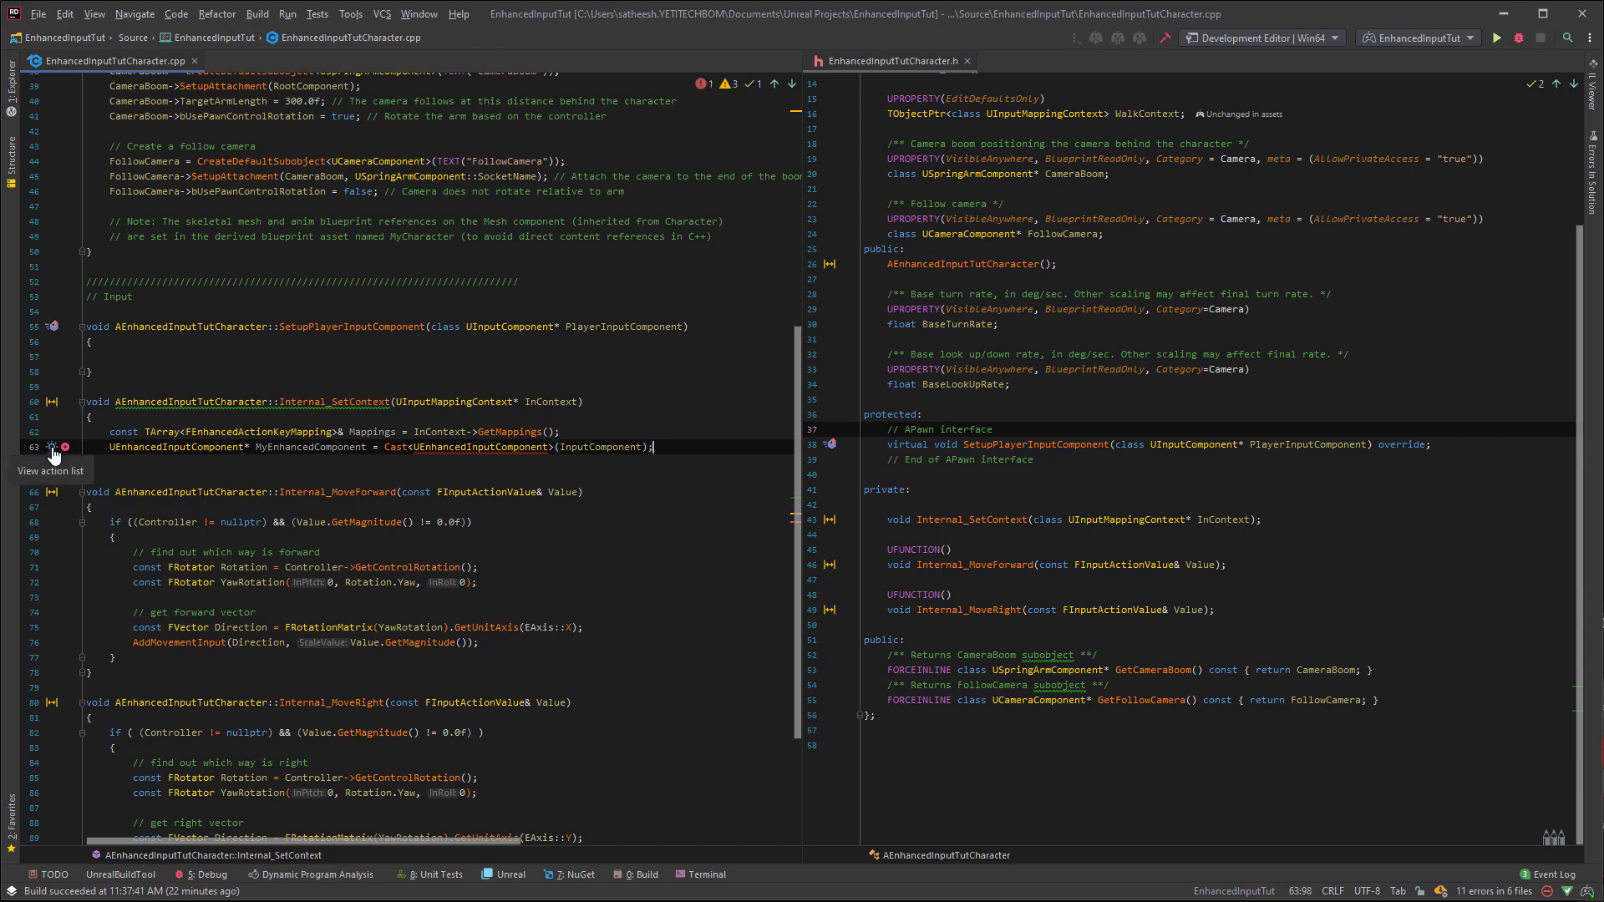
{"action": "left_click", "coordinate": [53, 450]}
{"action": "left_click", "coordinate": [465, 447]}
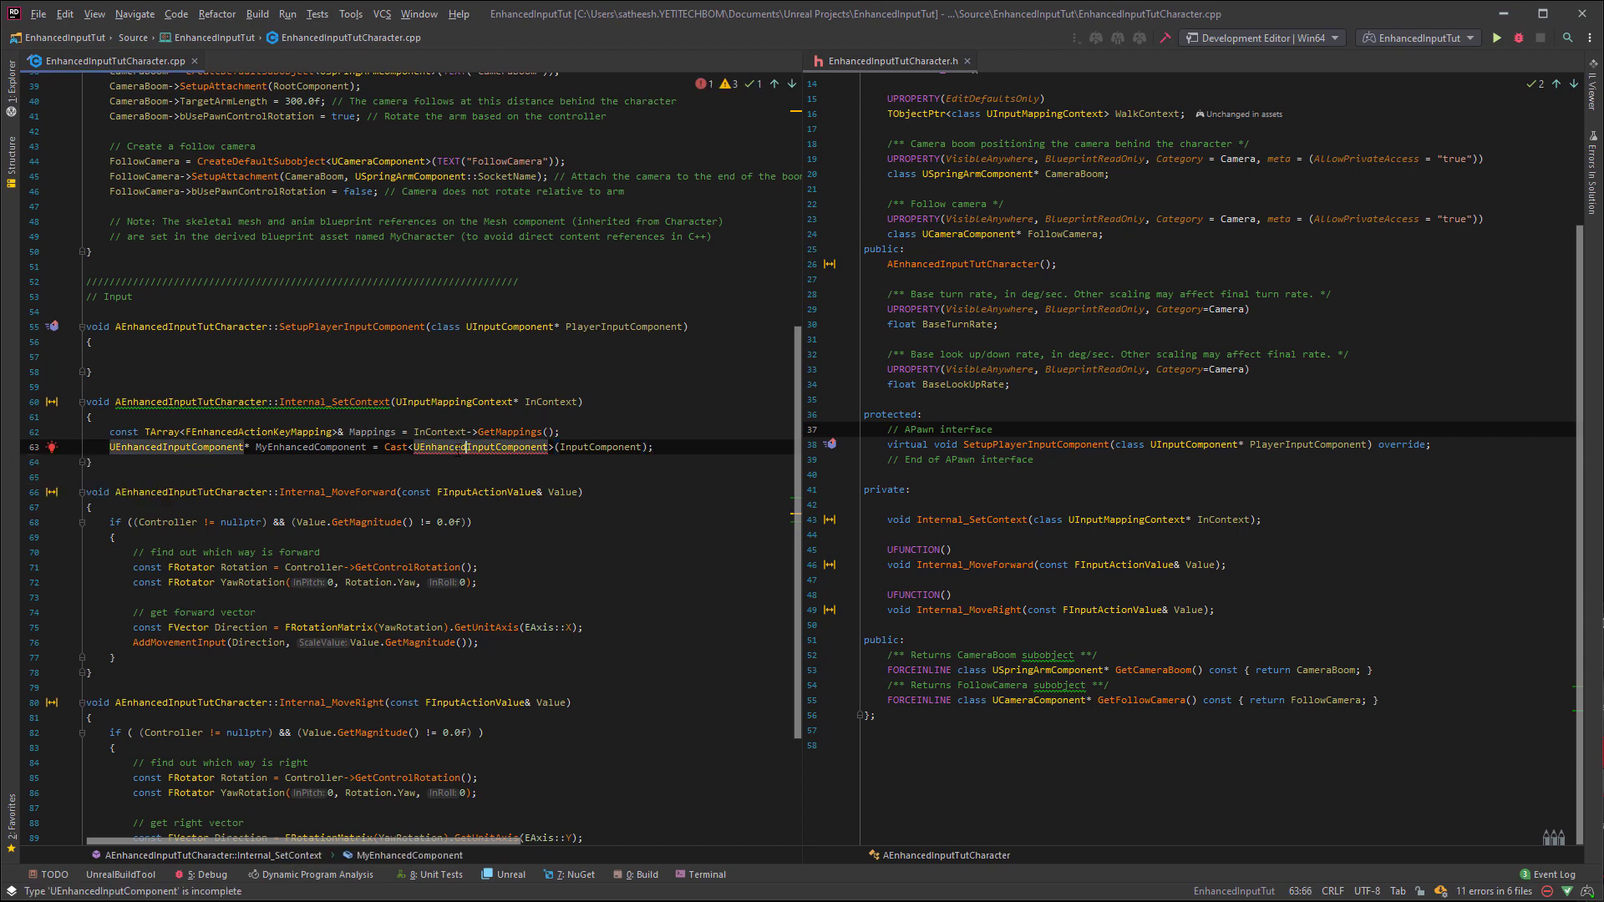
{"action": "right_click", "coordinate": [465, 447]}
{"action": "left_click", "coordinate": [469, 465]}
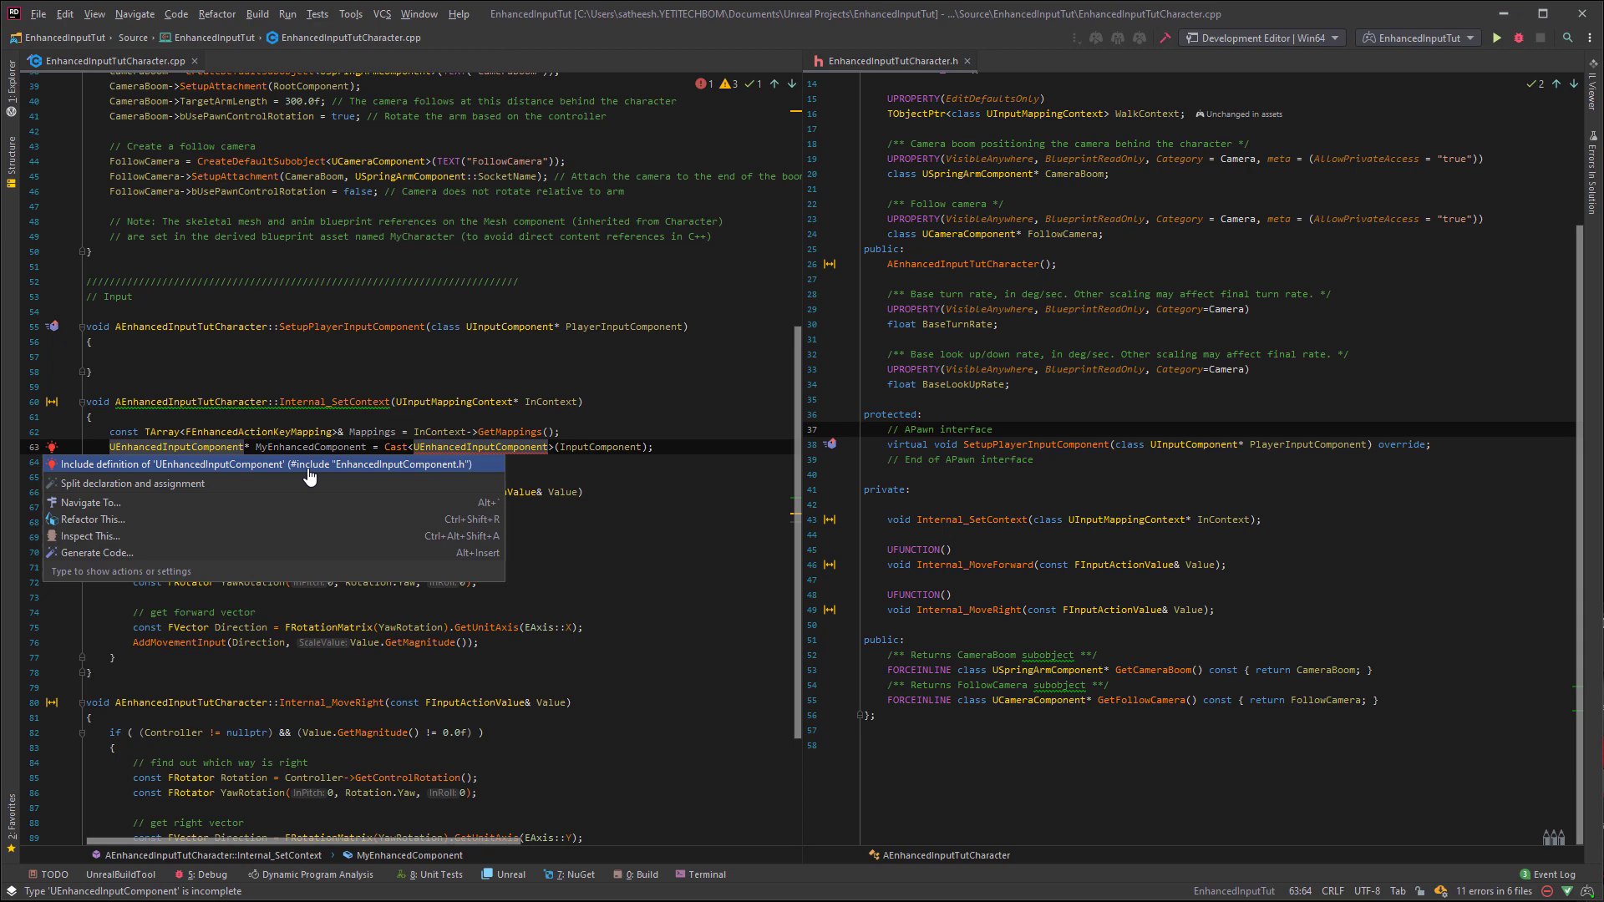
{"action": "key", "text": "Escape"}
{"action": "key", "text": "End"}
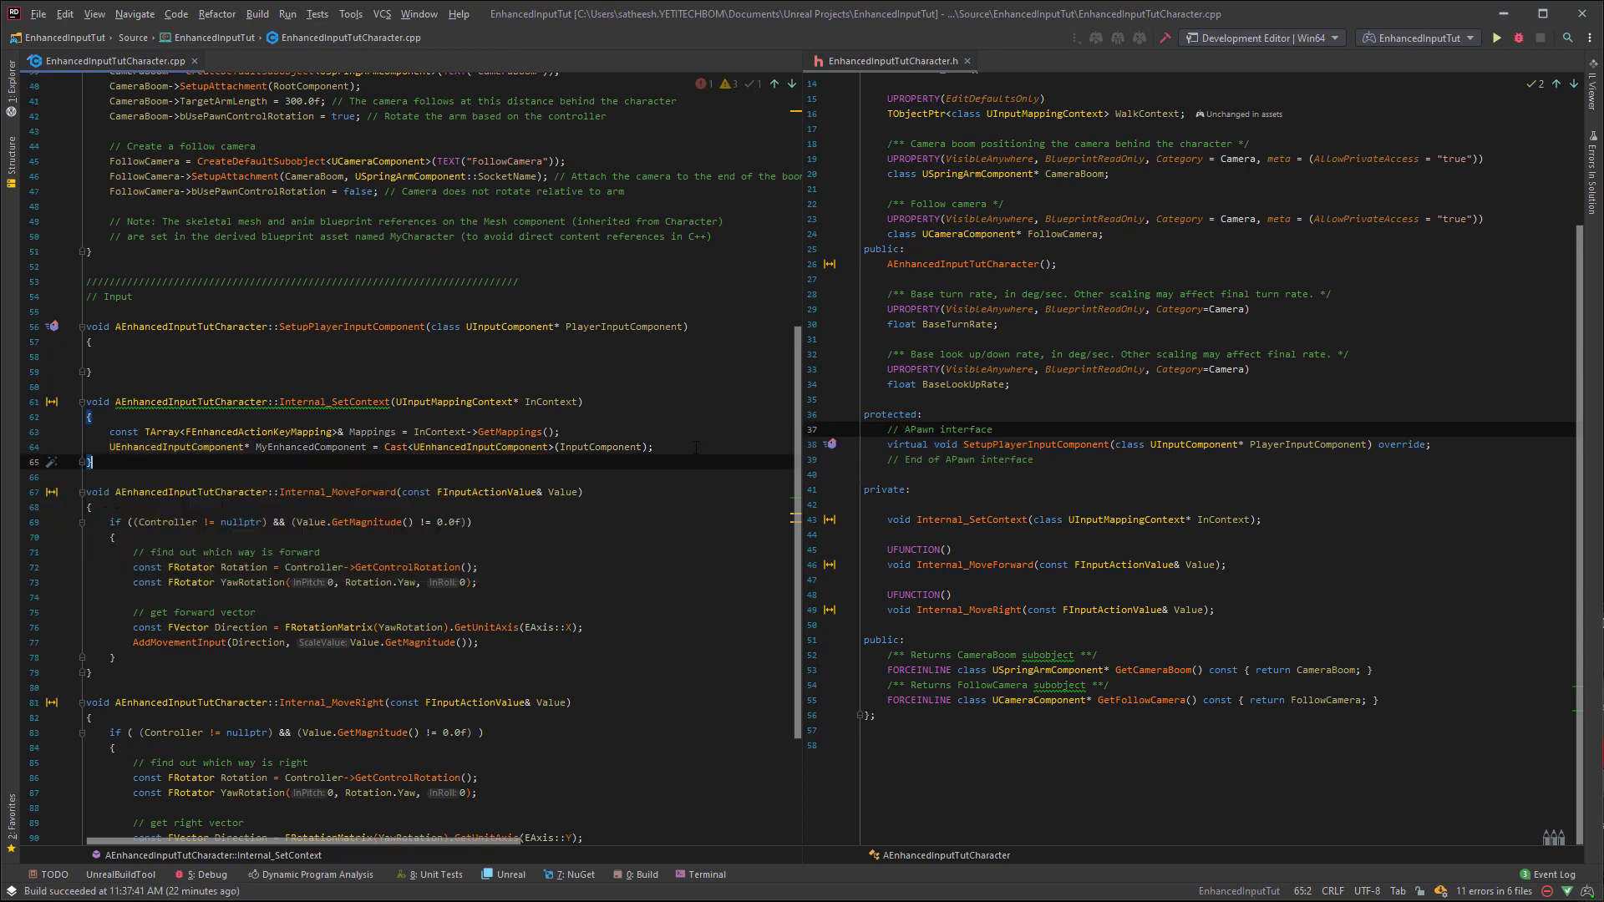
- Add ClearActionBindings, ClearActionValueBindings and ClearDebugKeyBindings calls on the enhanced component
{"action": "key", "text": "Return"}
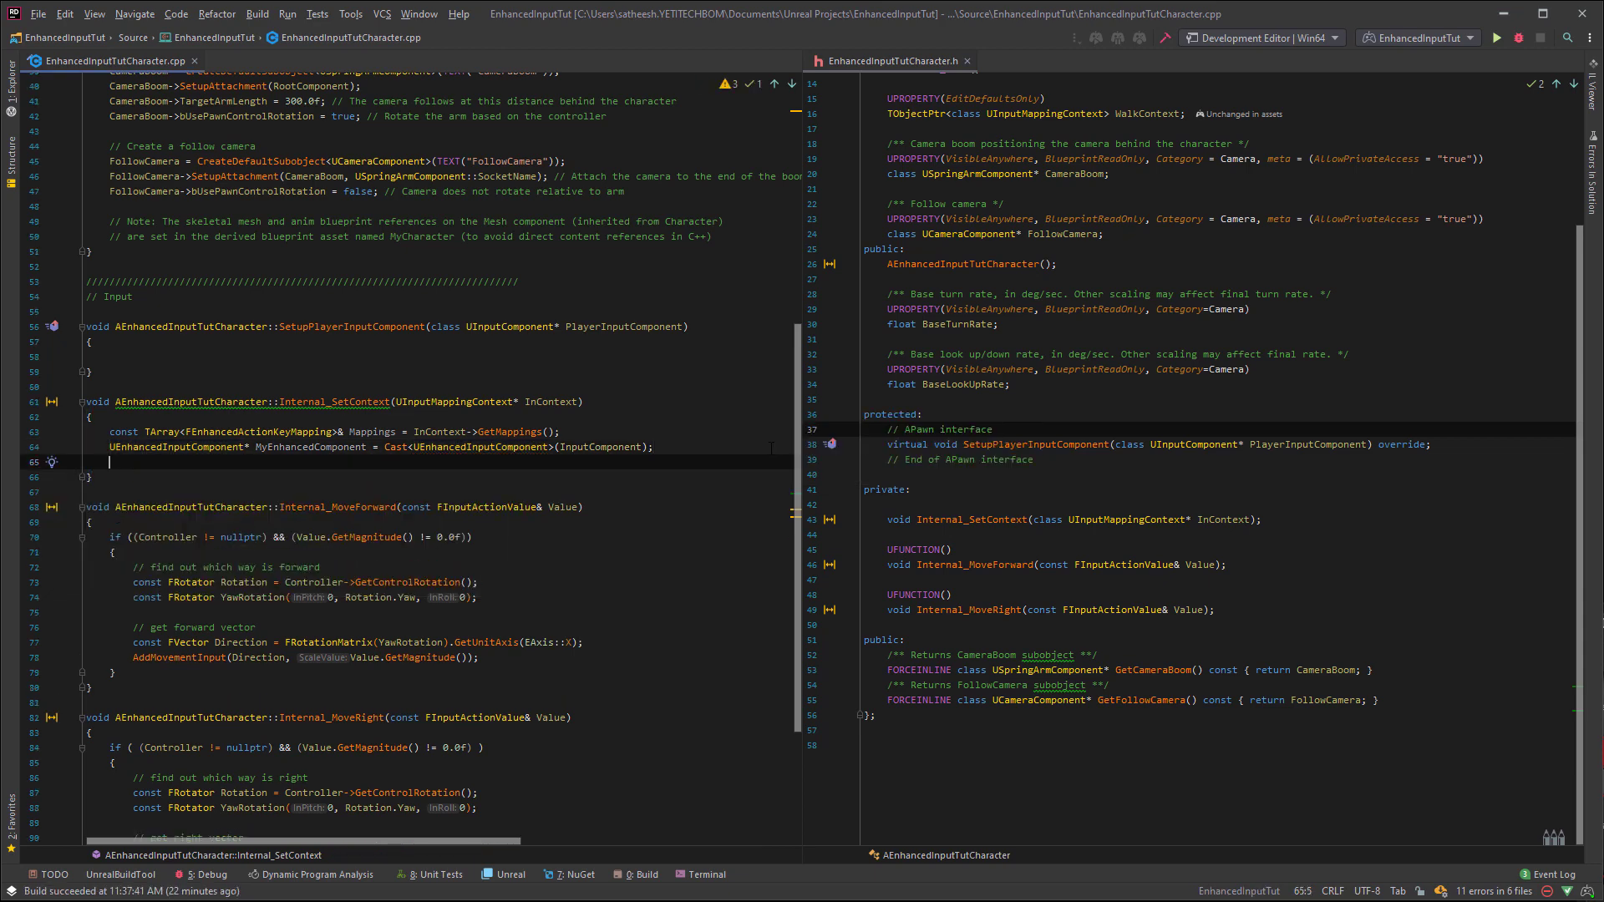
{"action": "type", "text": "MyEnhancedComponent.Clear"}
{"action": "key", "text": "Down"}
{"action": "key", "text": "Tab"}
{"action": "type", "text": "();"}
{"action": "key", "text": "Return"}
{"action": "type", "text": "MyEnhancedComponent.Clear"}
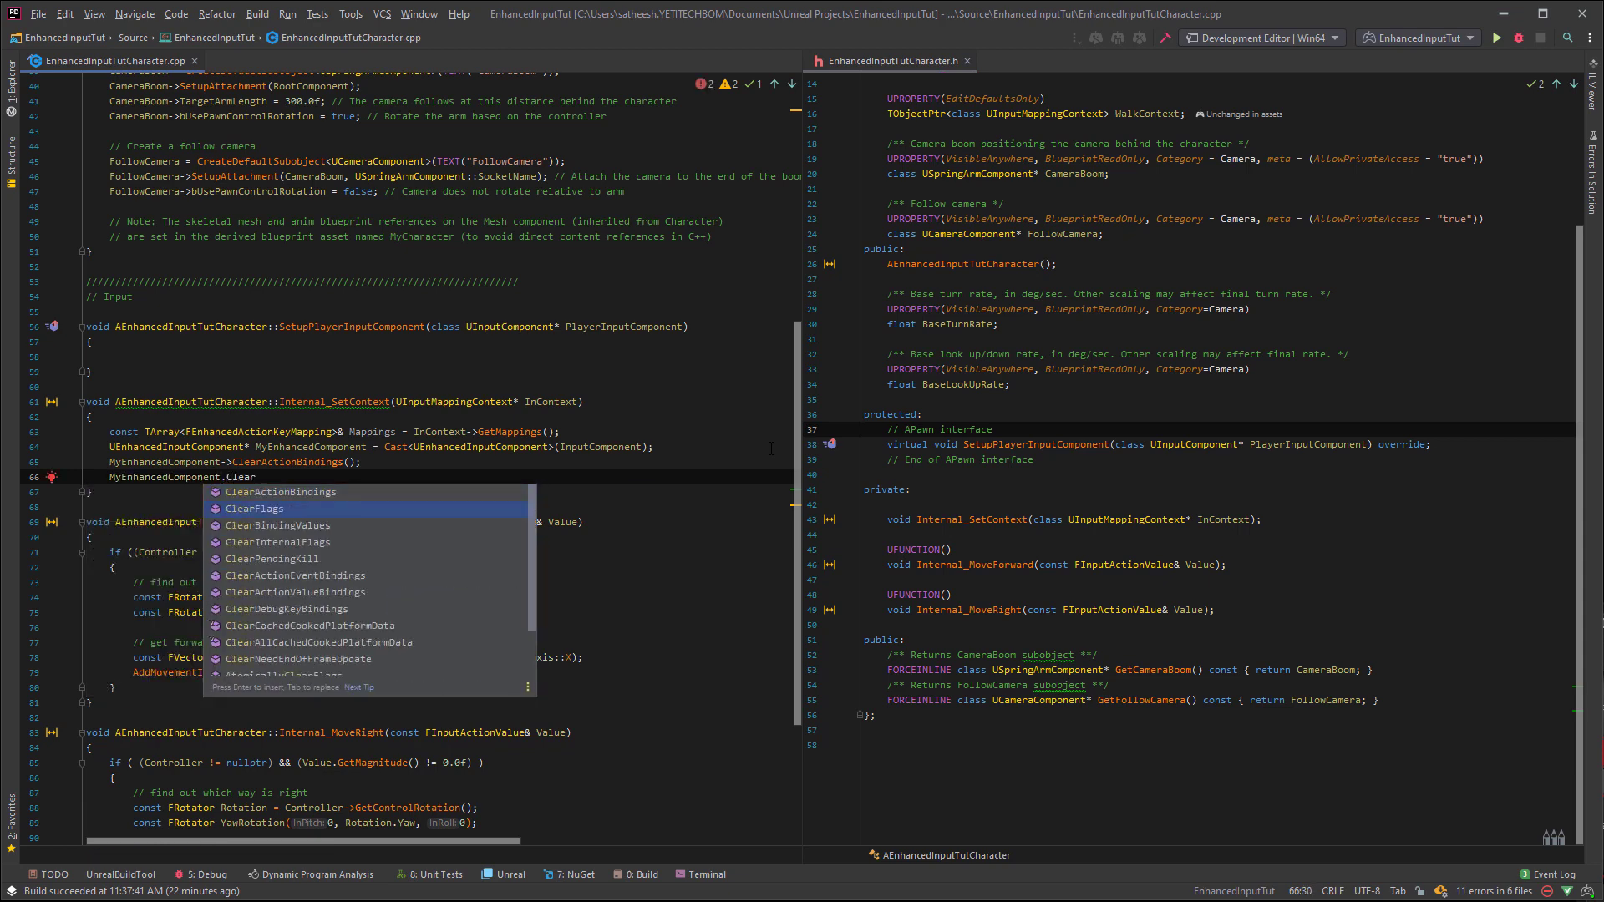
{"action": "key", "text": "Down"}
{"action": "key", "text": "Tab"}
{"action": "type", "text": "(); MyEnhancedComponent.Clear"}
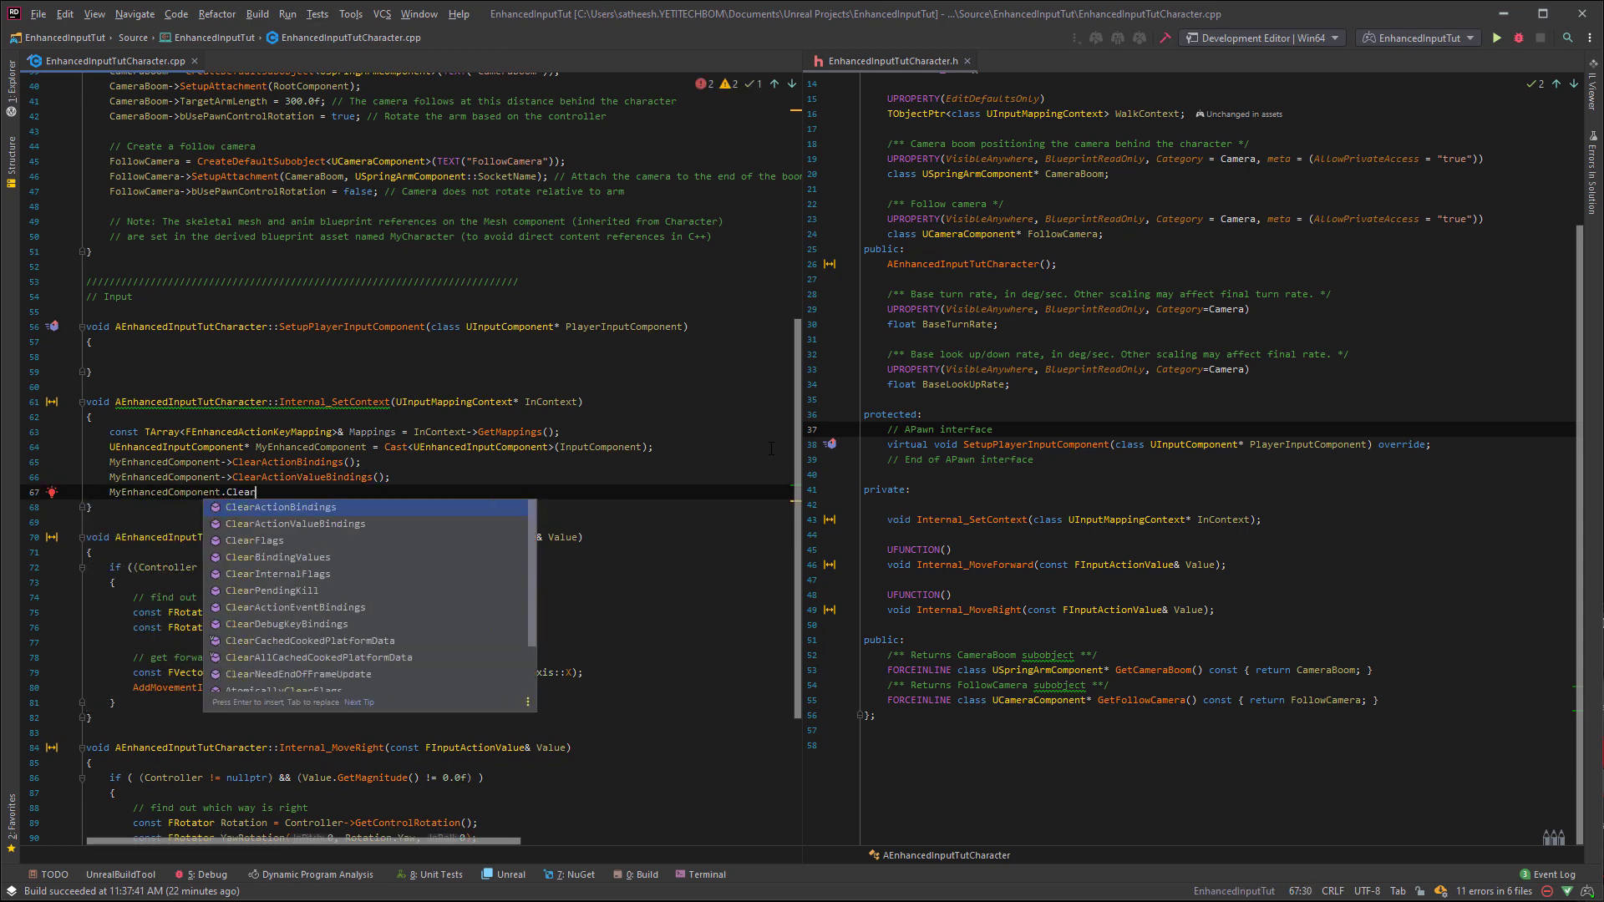
{"action": "key", "text": "Down"}
{"action": "key", "text": "Down"}
{"action": "key", "text": "Tab"}
{"action": "type", "text": "();"}
- Add a range-for loop over Mappings using an FEnhancedActionKeyMapping KeyMapping variable
{"action": "key", "text": "Return"}
{"action": "key", "text": "Return"}
{"action": "type", "text": "for"}
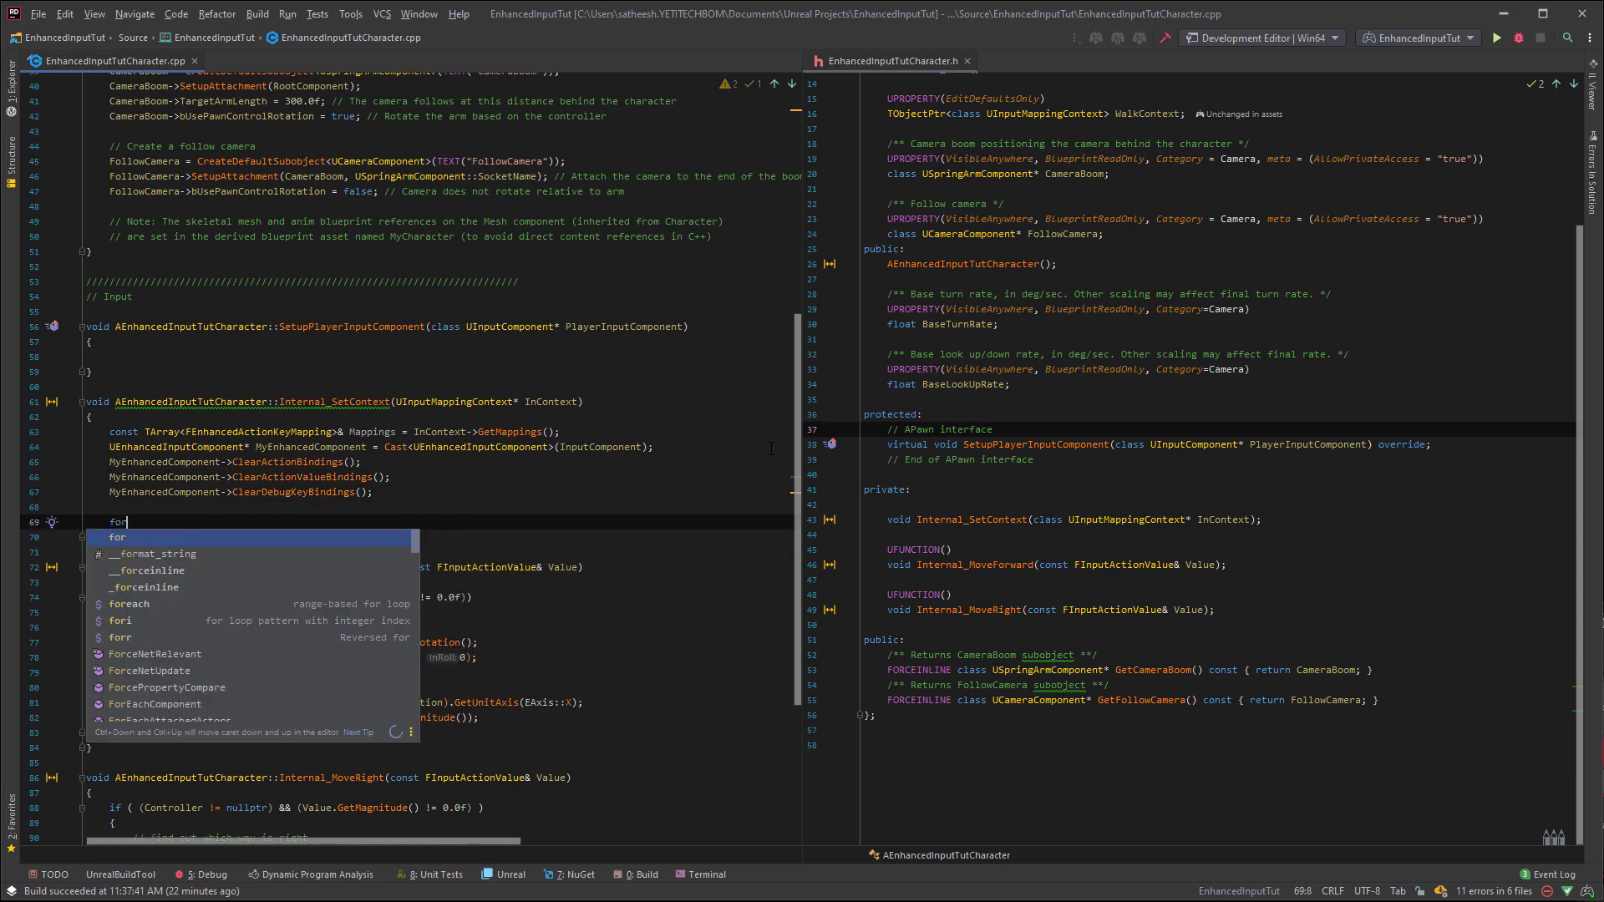
{"action": "type", "text": " (const "}
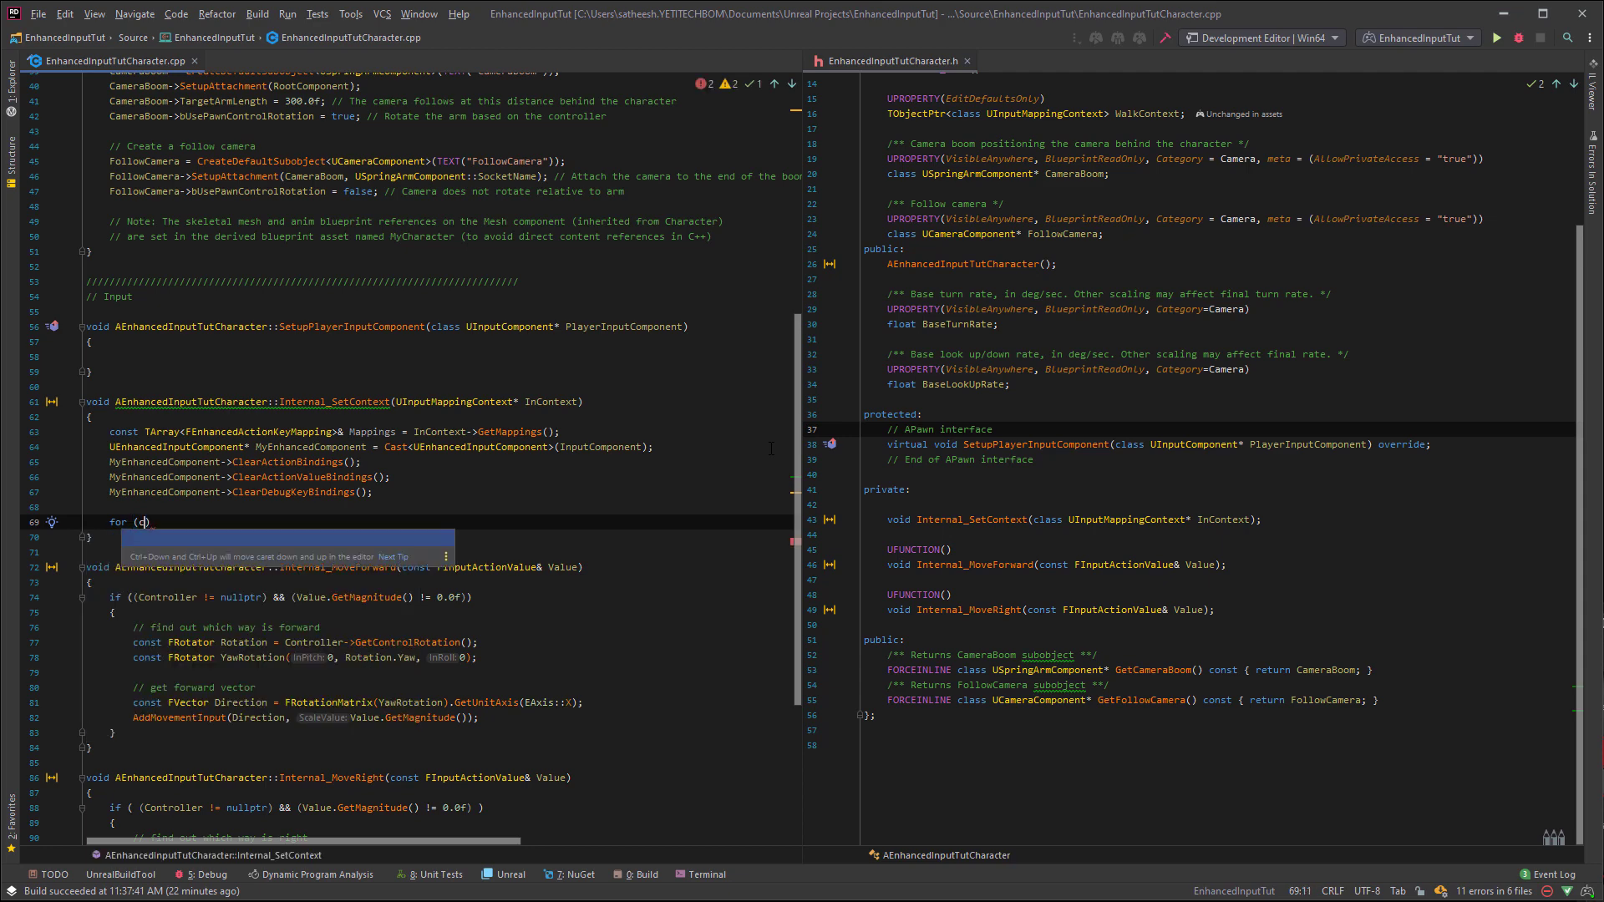
{"action": "type", "text": "FEn"}
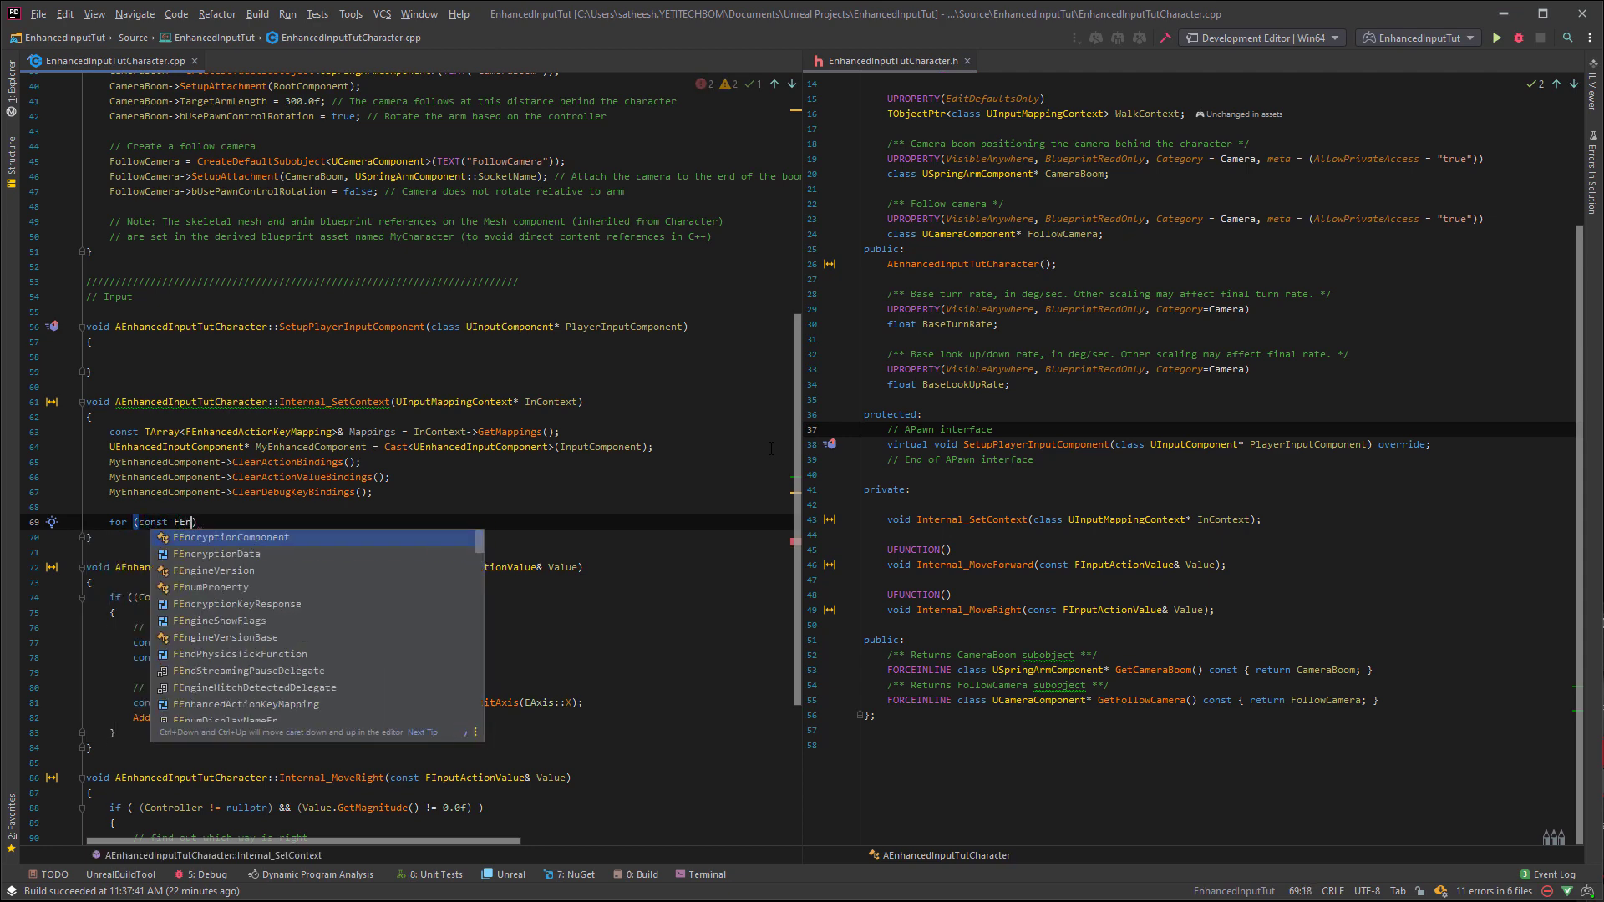
{"action": "type", "text": "hance"}
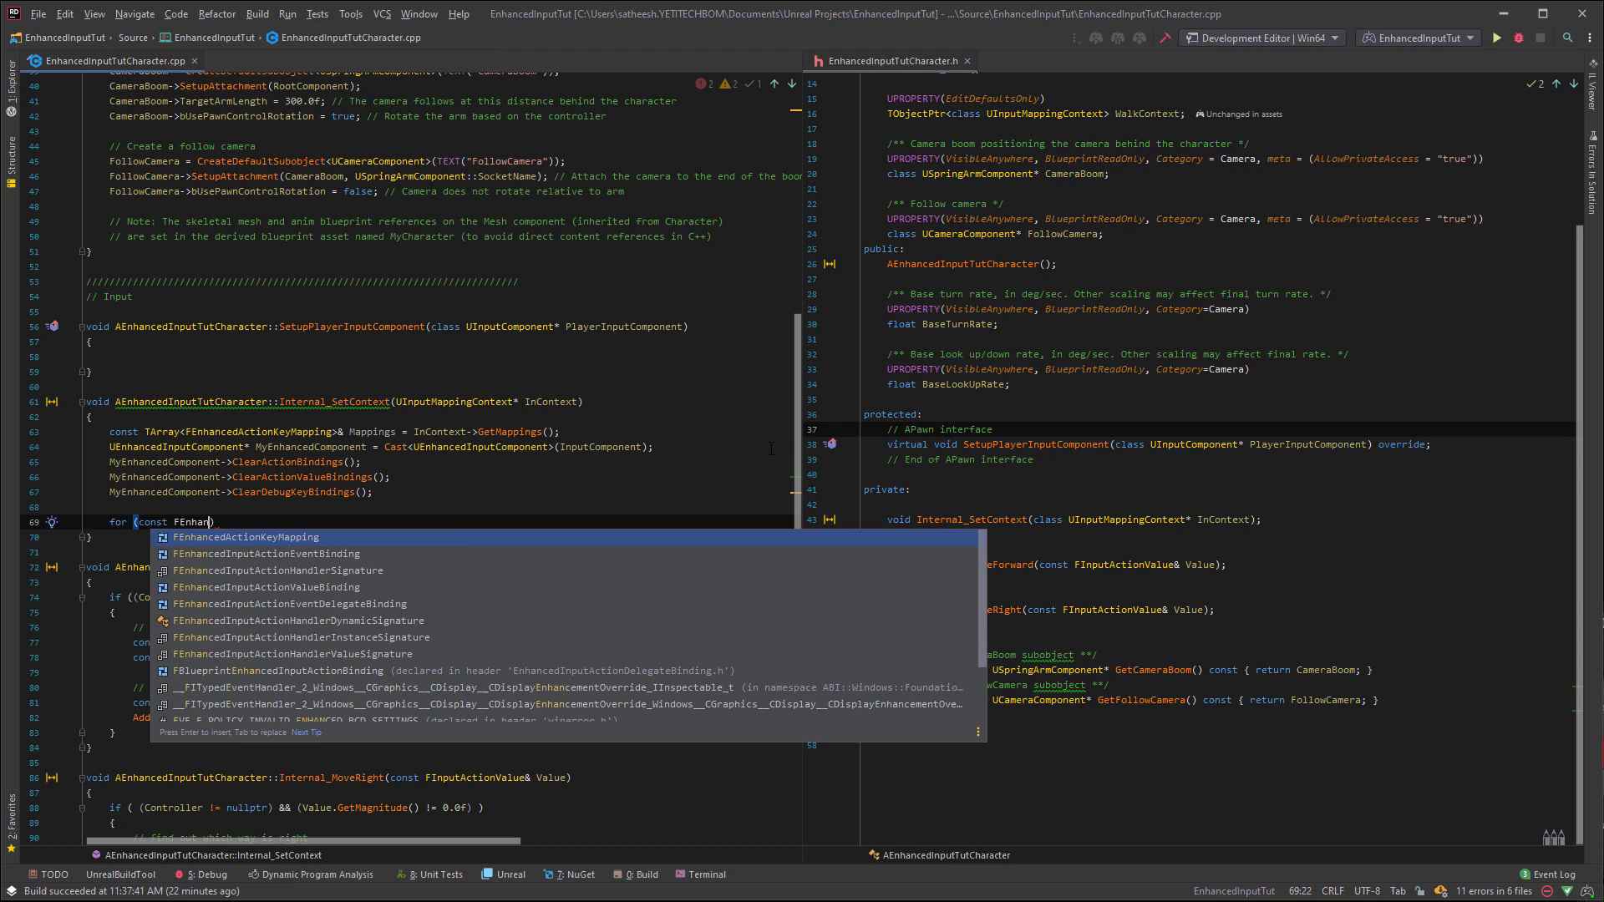
{"action": "key", "text": "Tab"}
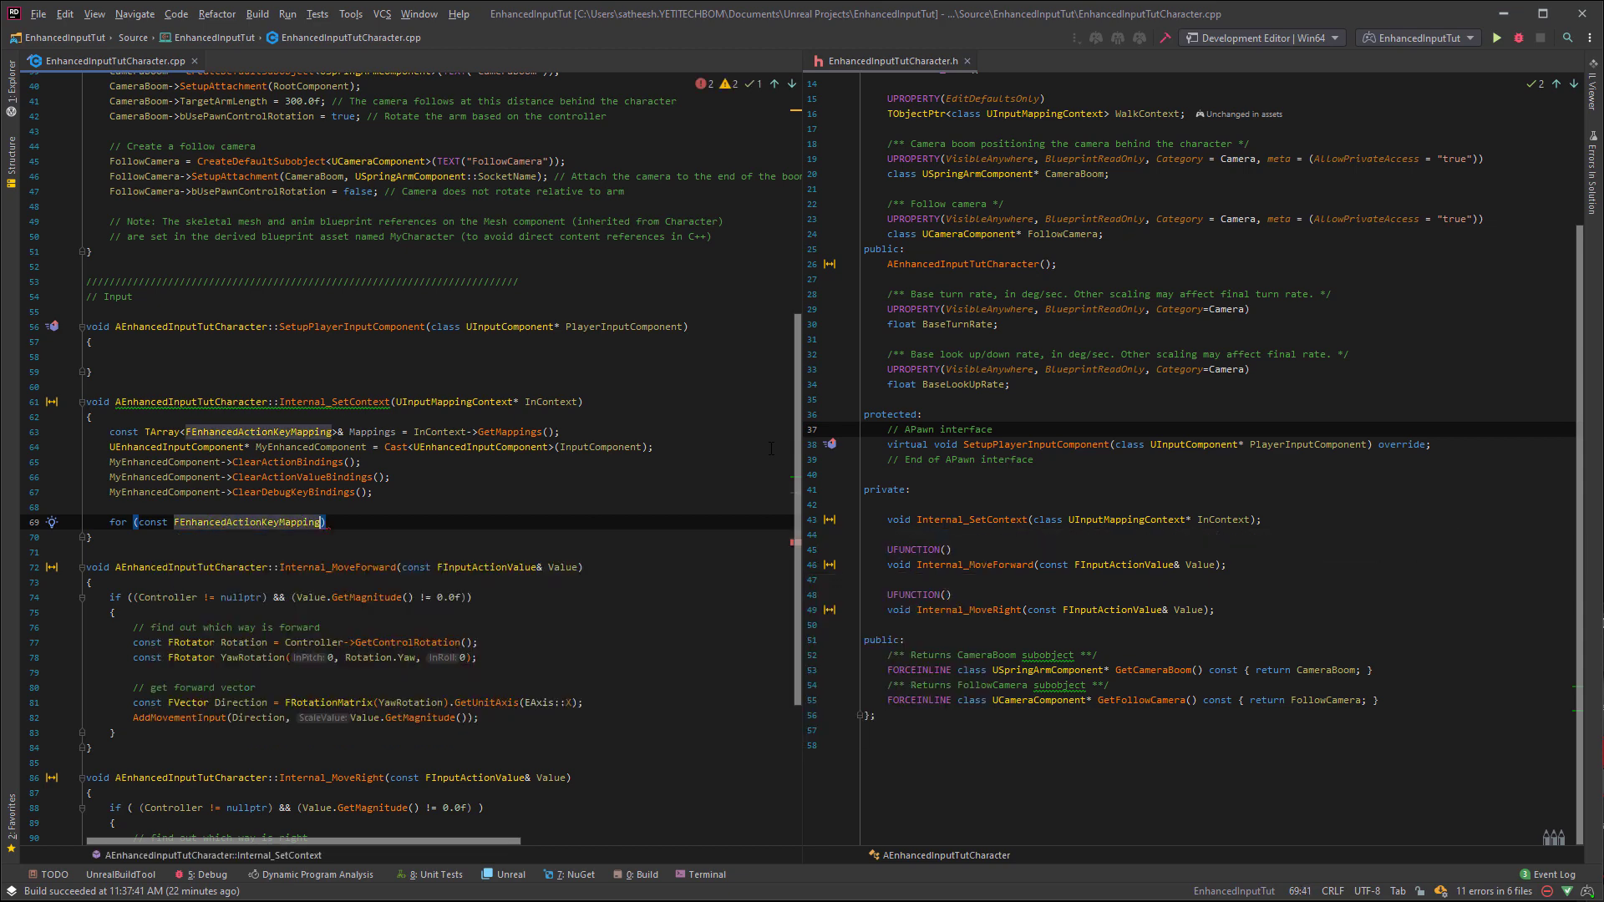
{"action": "type", "text": "& "}
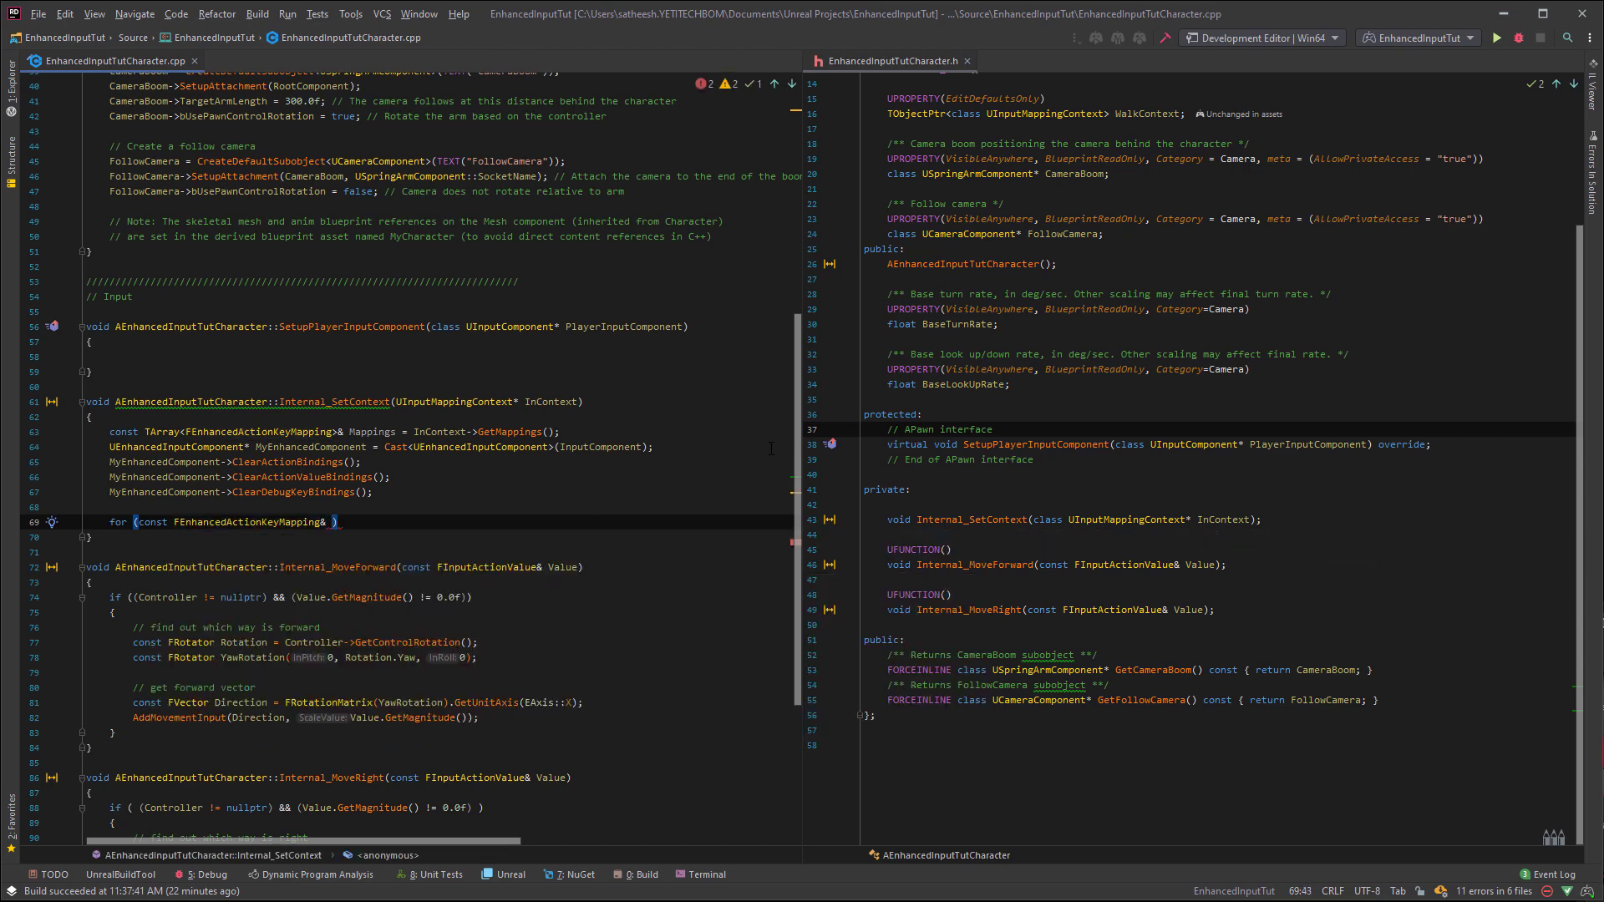
{"action": "type", "text": "Key"}
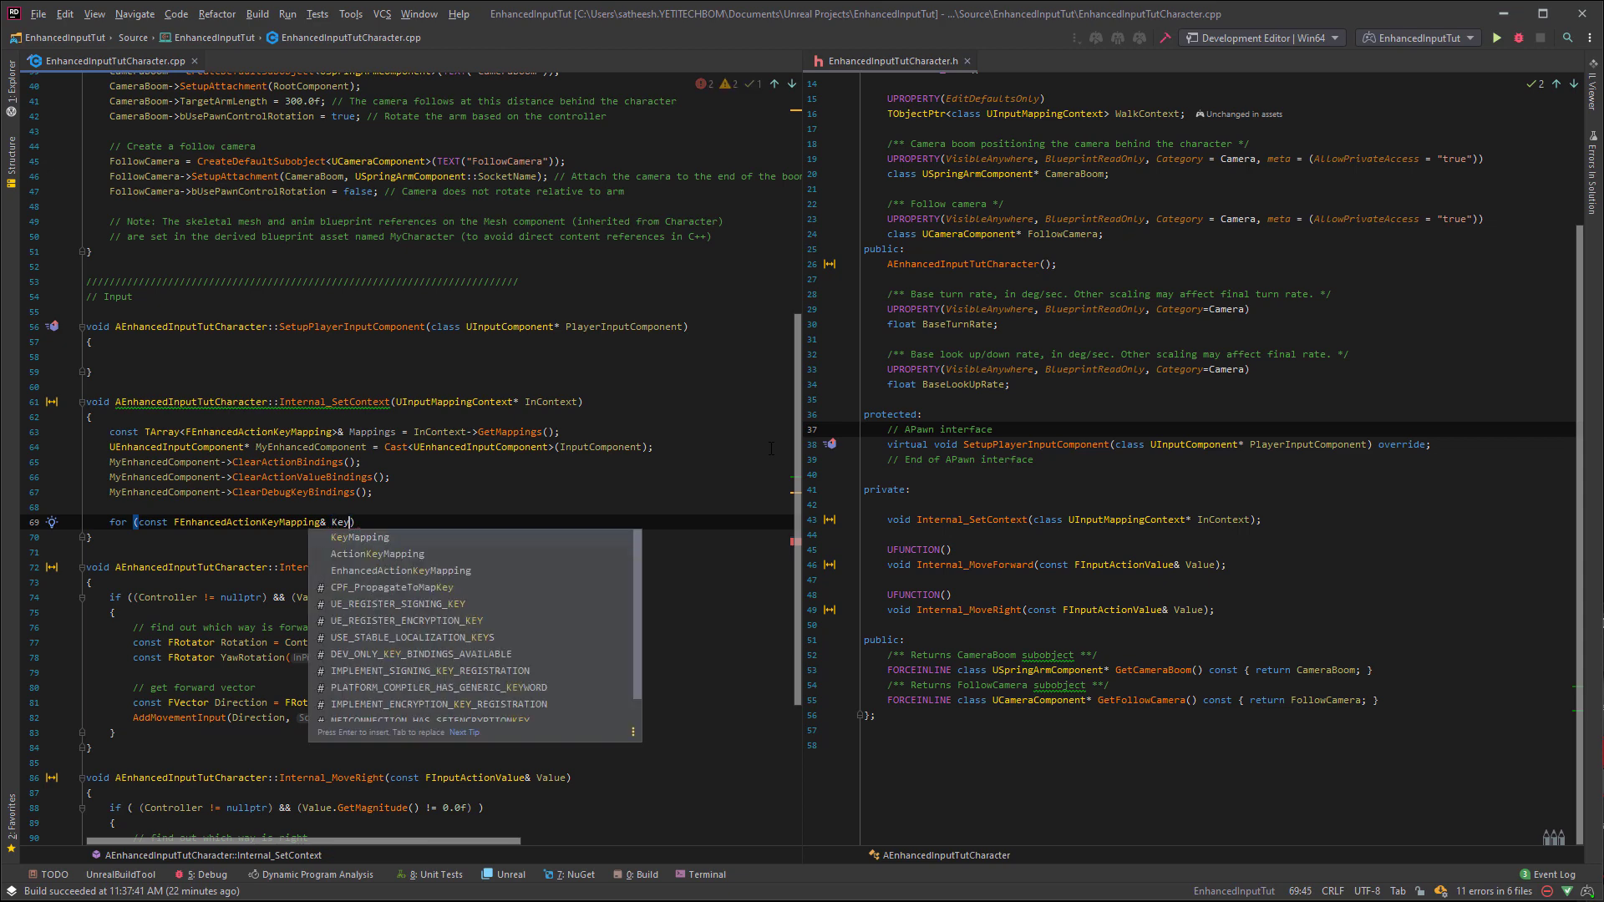
{"action": "key", "text": "Tab"}
{"action": "type", "text": ": "}
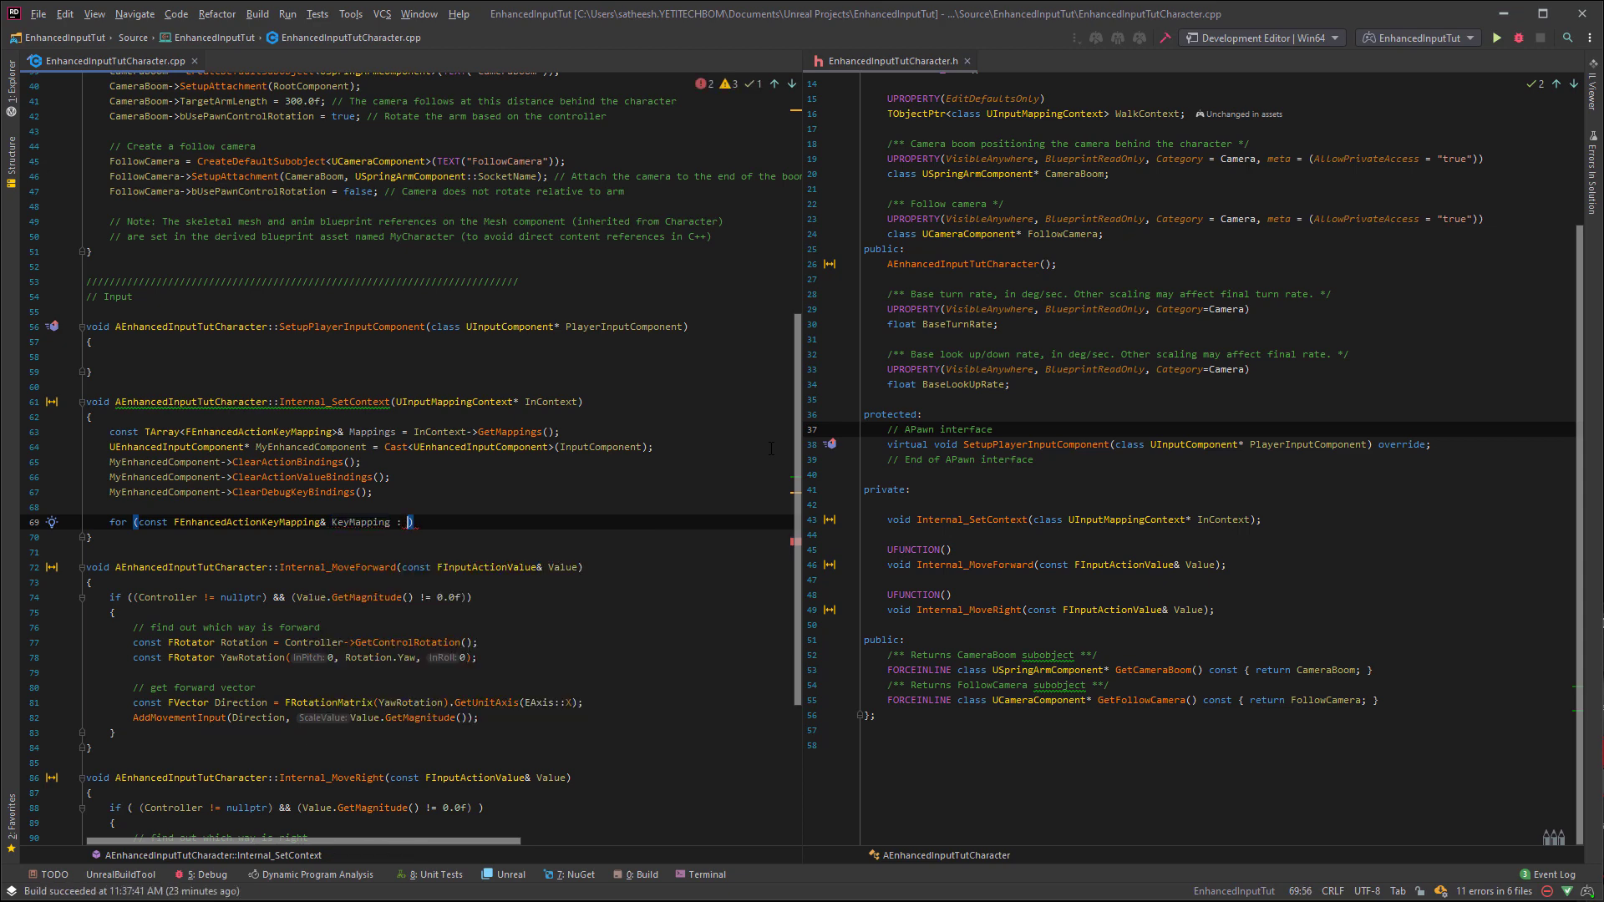
{"action": "type", "text": "Mappings"}
{"action": "key", "text": "Tab"}
{"action": "key", "text": "End"}
{"action": "key", "text": "Return"}
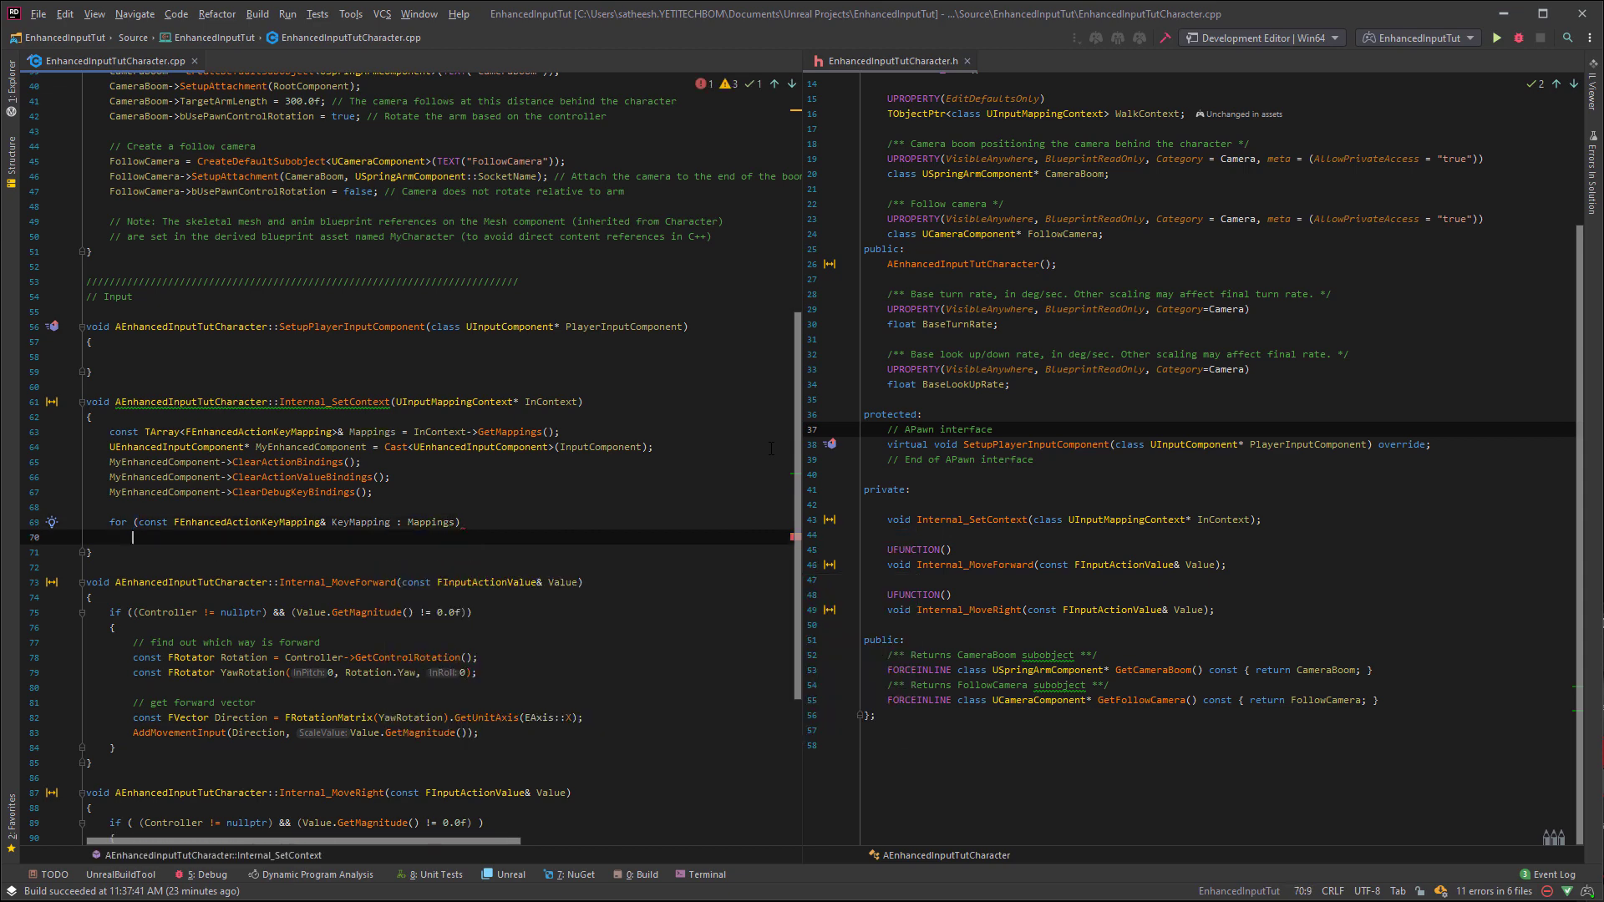
{"action": "type", "text": "{"}
{"action": "key", "text": "Return"}
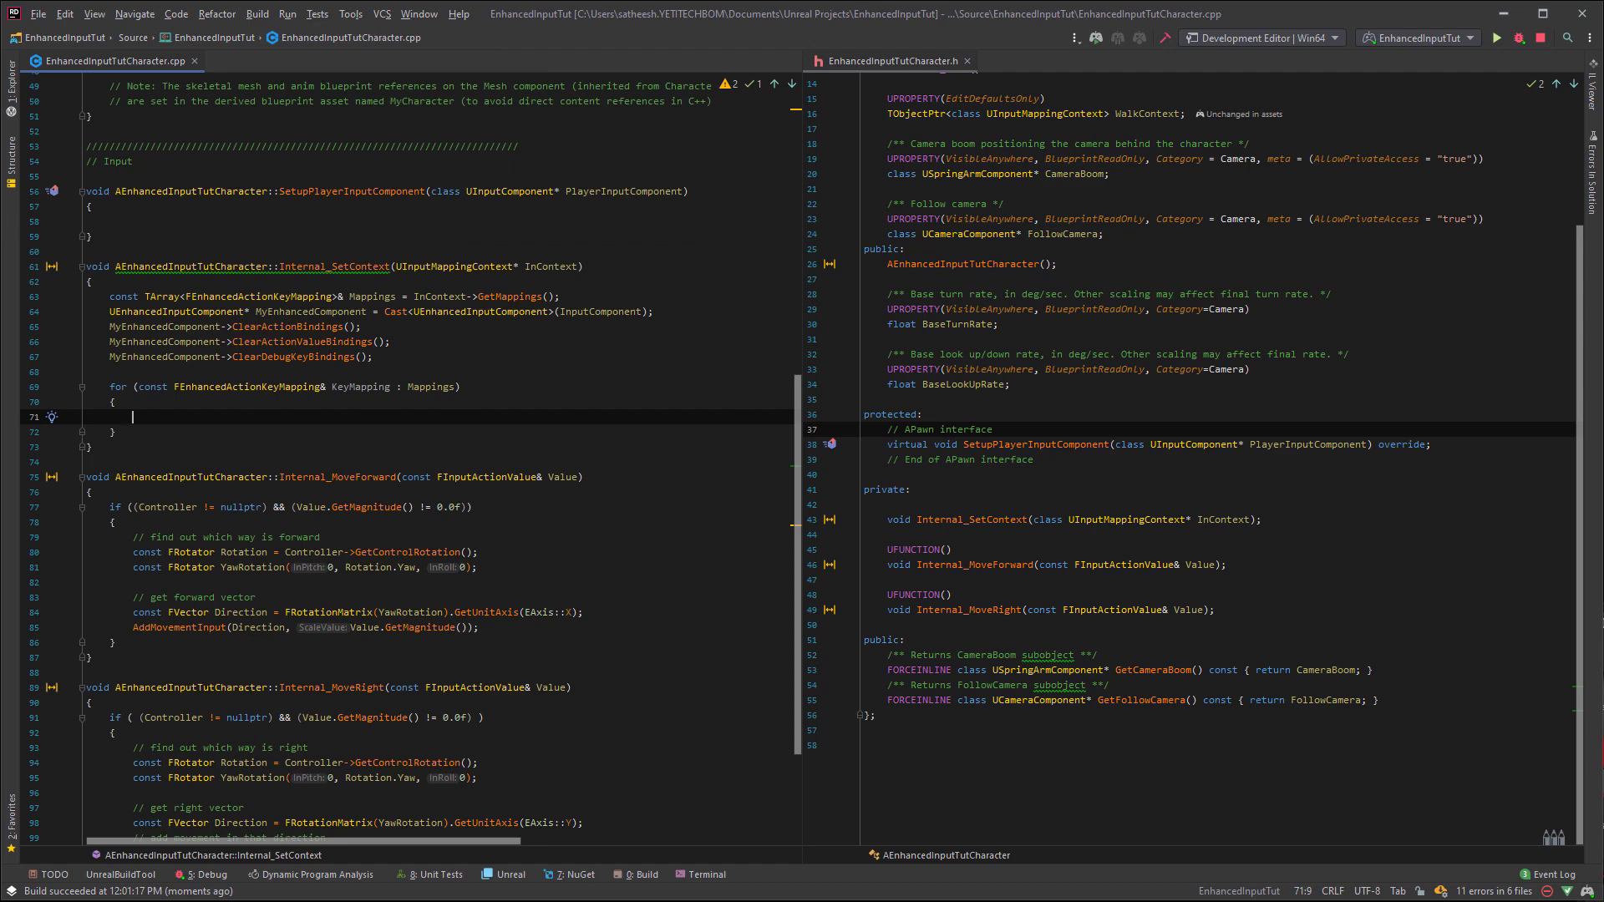
- Compare the MoveForward and MoveRight input action assets in Unreal Editor with Internal_MoveRight
{"action": "key", "text": "alt+Tab"}
{"action": "left_click", "coordinate": [414, 251]}
{"action": "key", "text": "alt+Tab"}
{"action": "left_click", "coordinate": [227, 478]}
{"action": "key", "text": "alt+Tab"}
{"action": "left_click", "coordinate": [524, 163]}
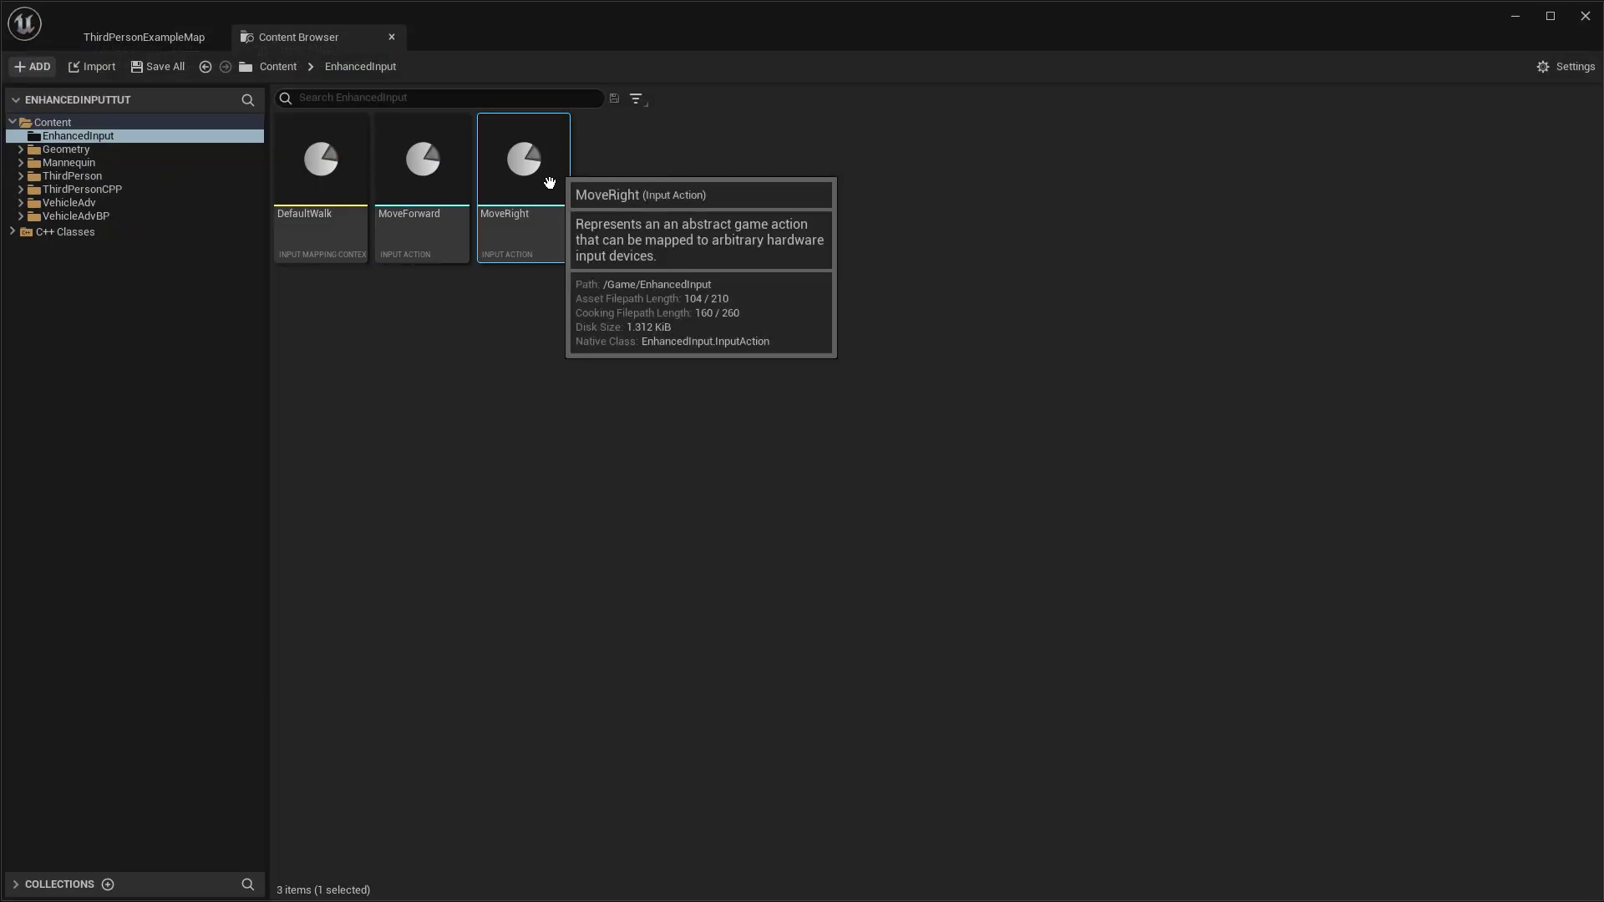
{"action": "key", "text": "alt+Tab"}
{"action": "left_click", "coordinate": [332, 687]}
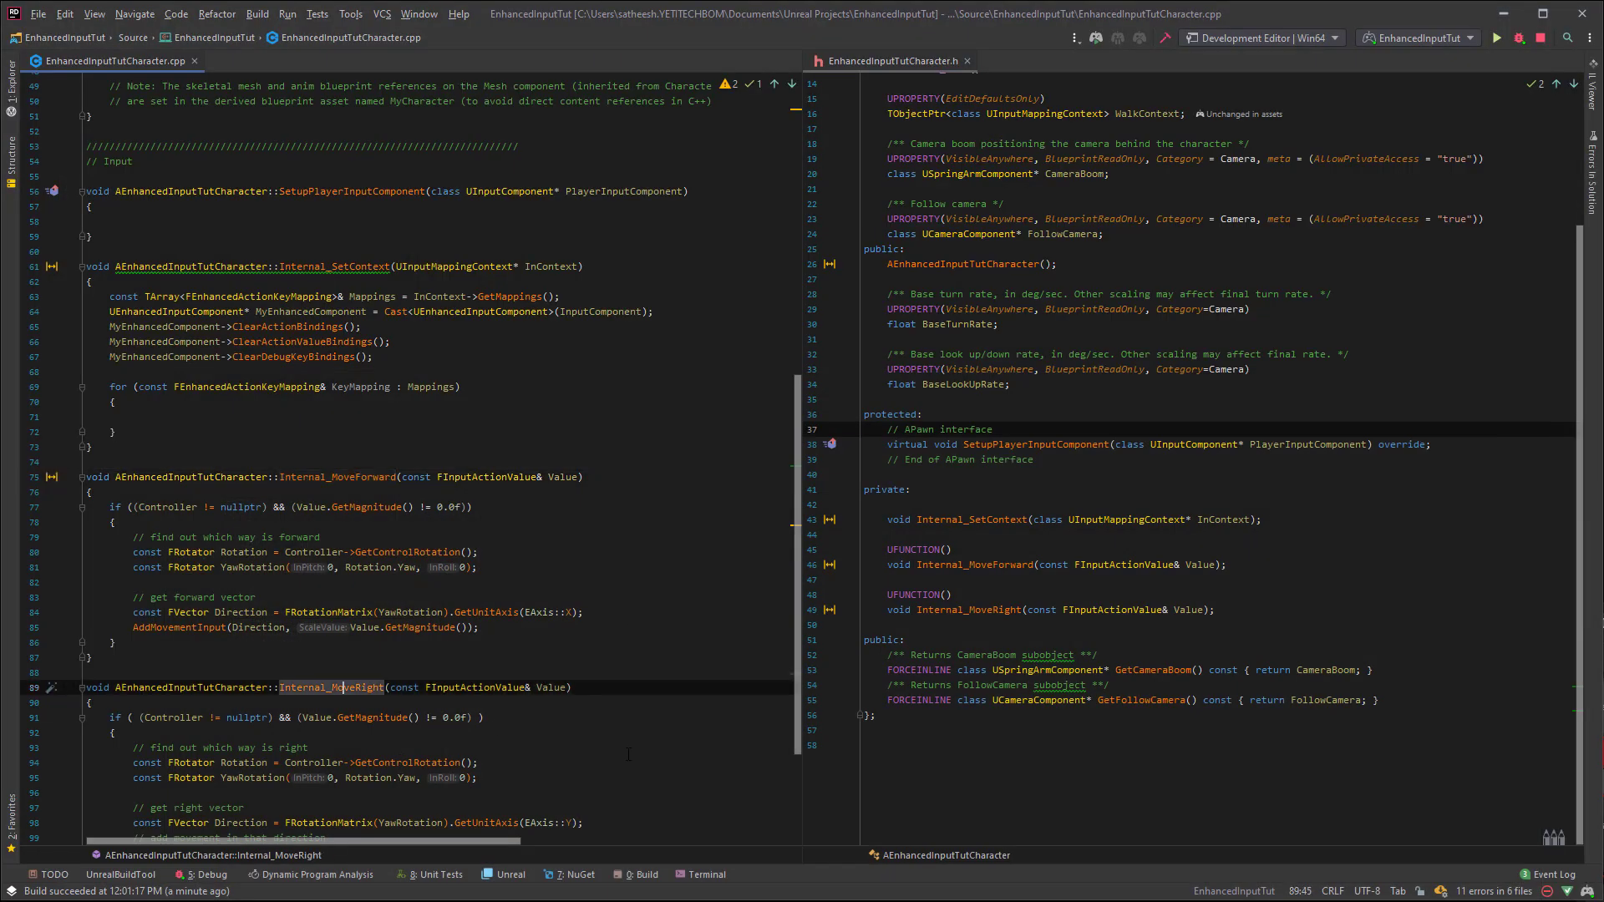
- Set FunctionName = FString::Printf(TEXT("Internal_%s"), *KeyMapping.Action->GetName()) inside the loop
{"action": "left_click", "coordinate": [163, 417]}
{"action": "type", "text": "const "}
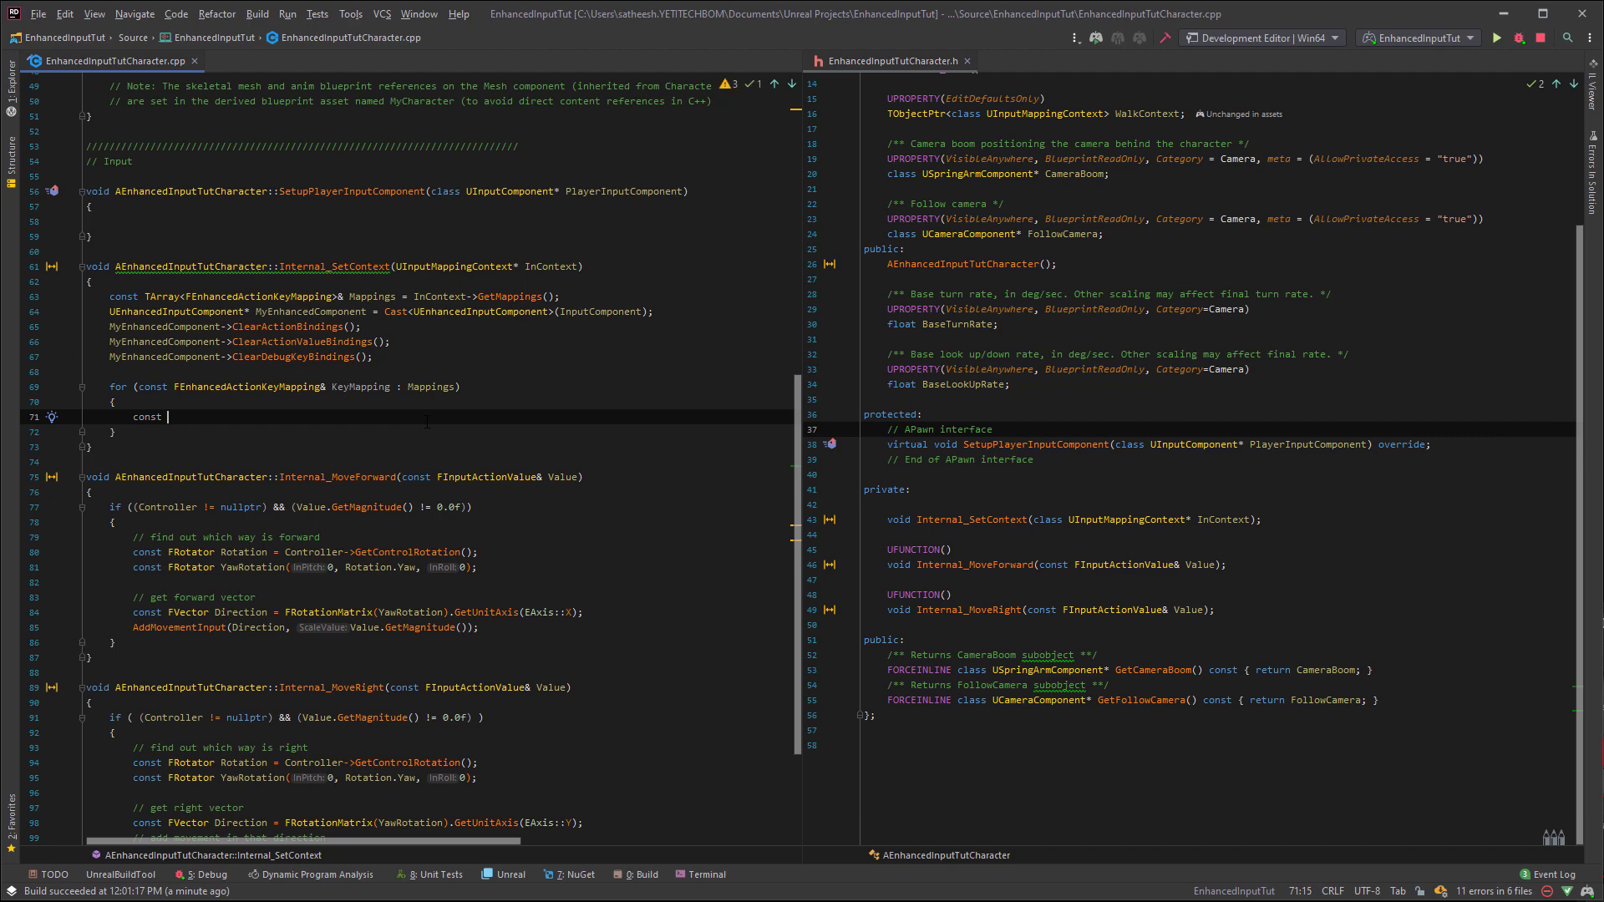
{"action": "type", "text": "FName "}
{"action": "type", "text": "FunctionN"}
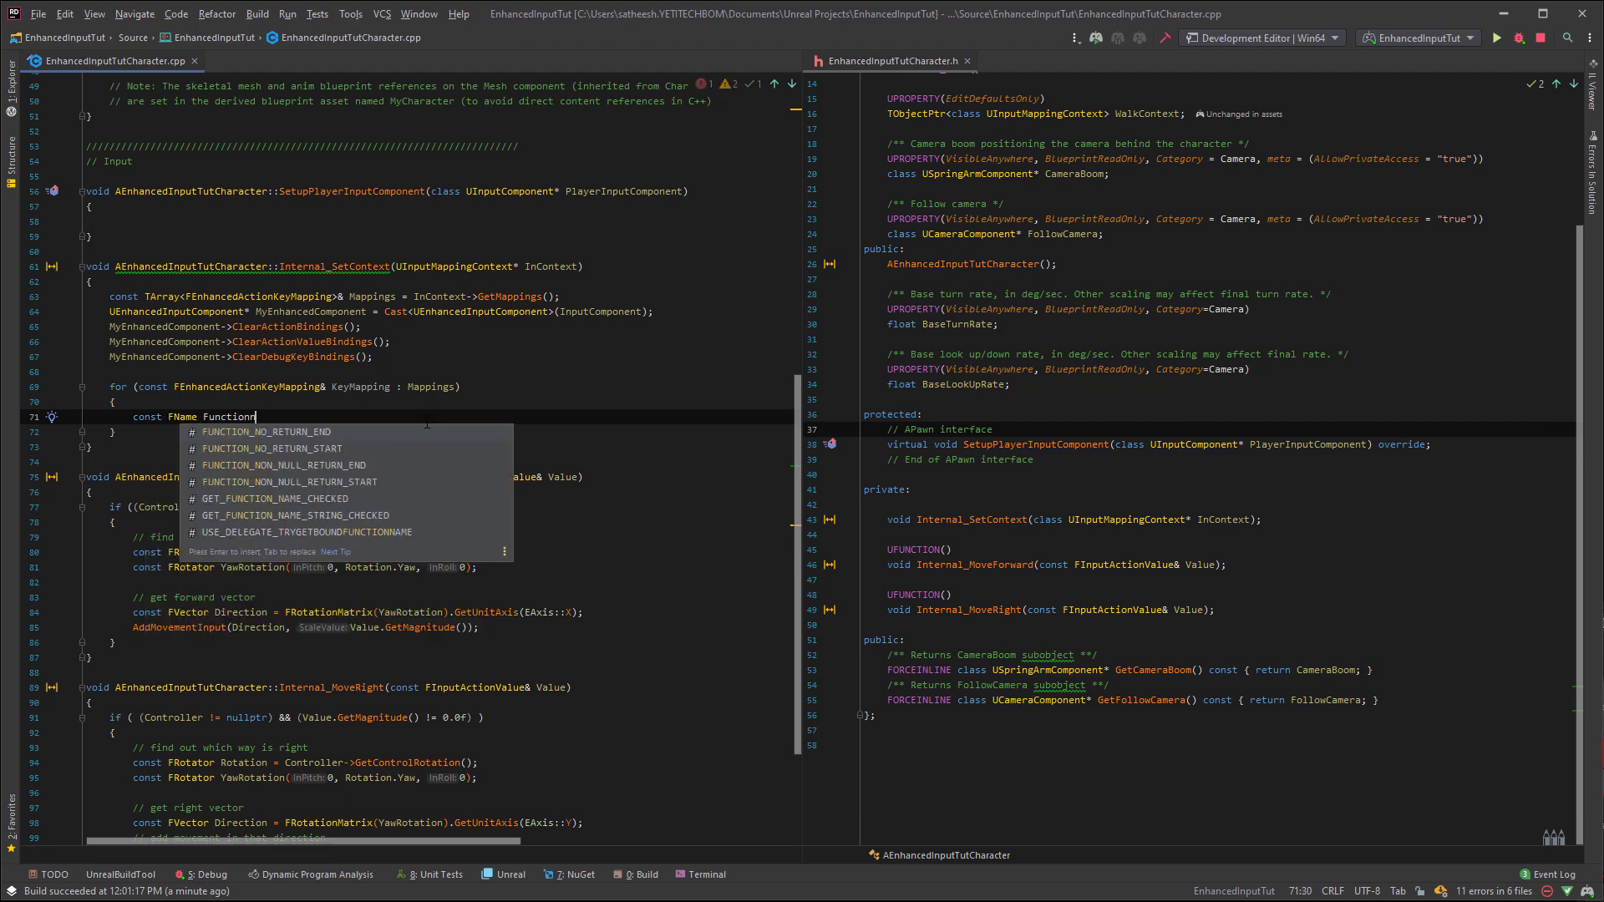
{"action": "type", "text": "ame = "}
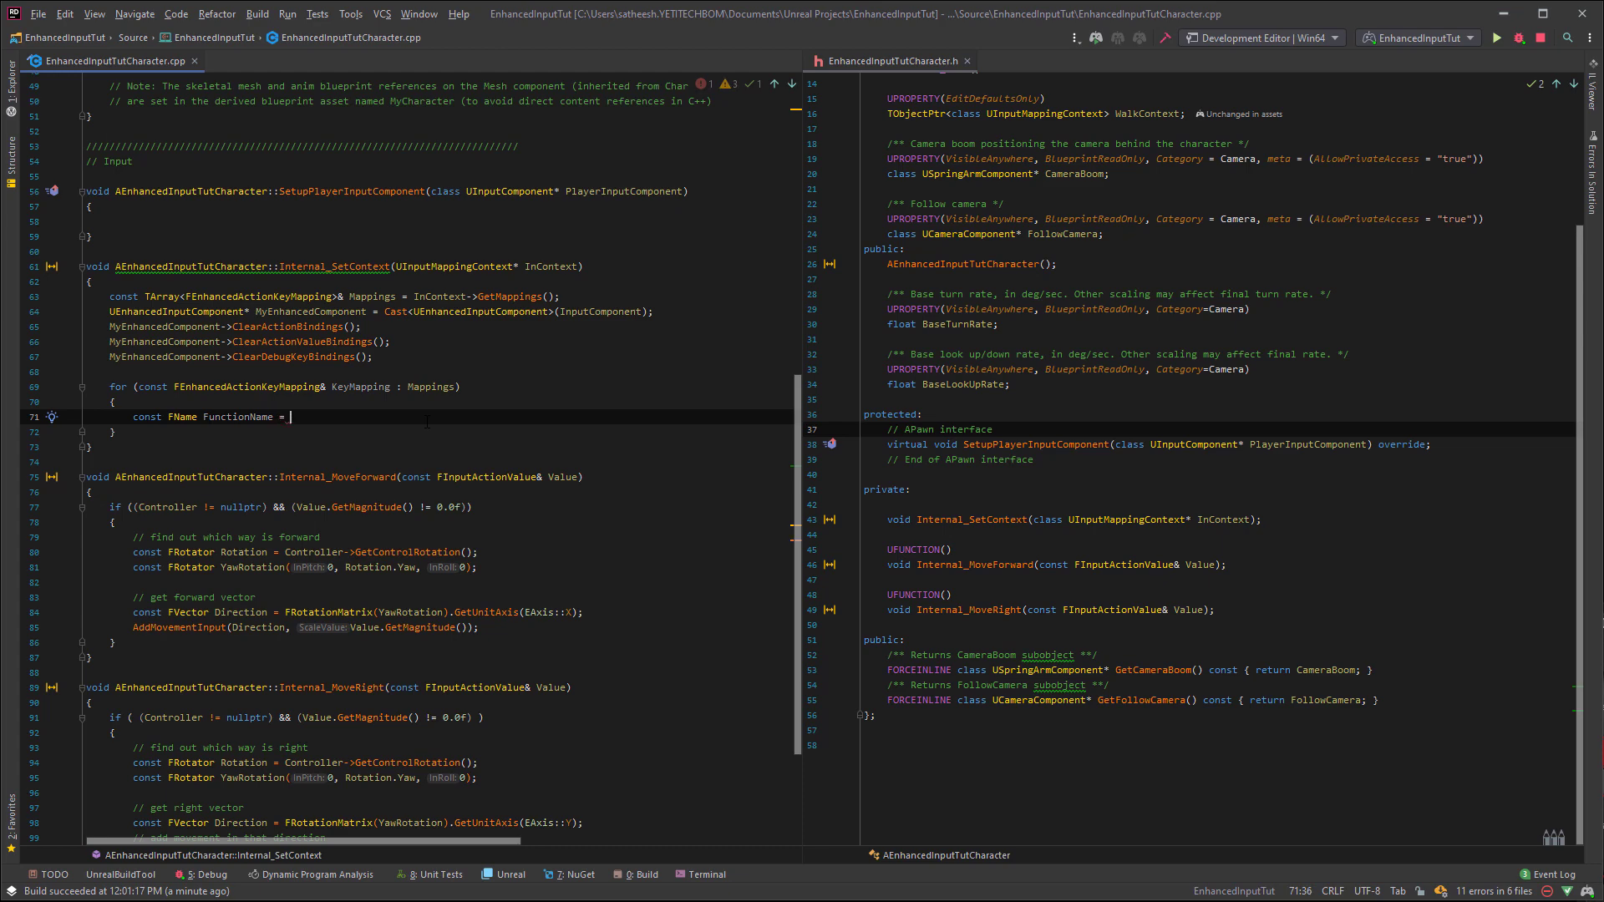
{"action": "type", "text": "*FString"}
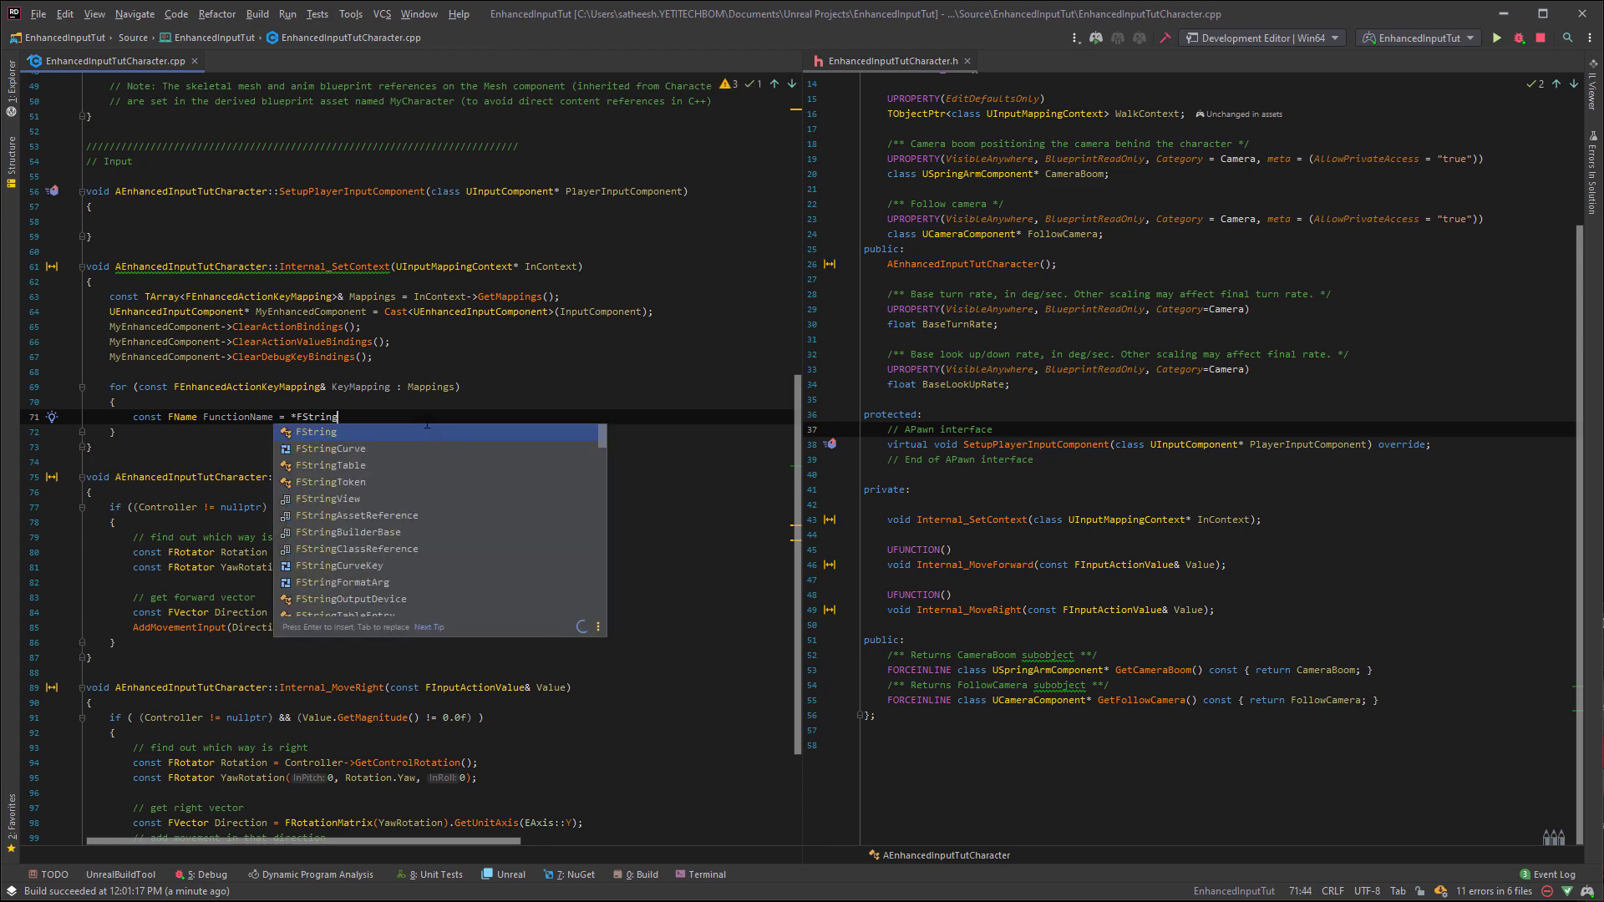
{"action": "type", "text": "::Pr"}
{"action": "key", "text": "Tab"}
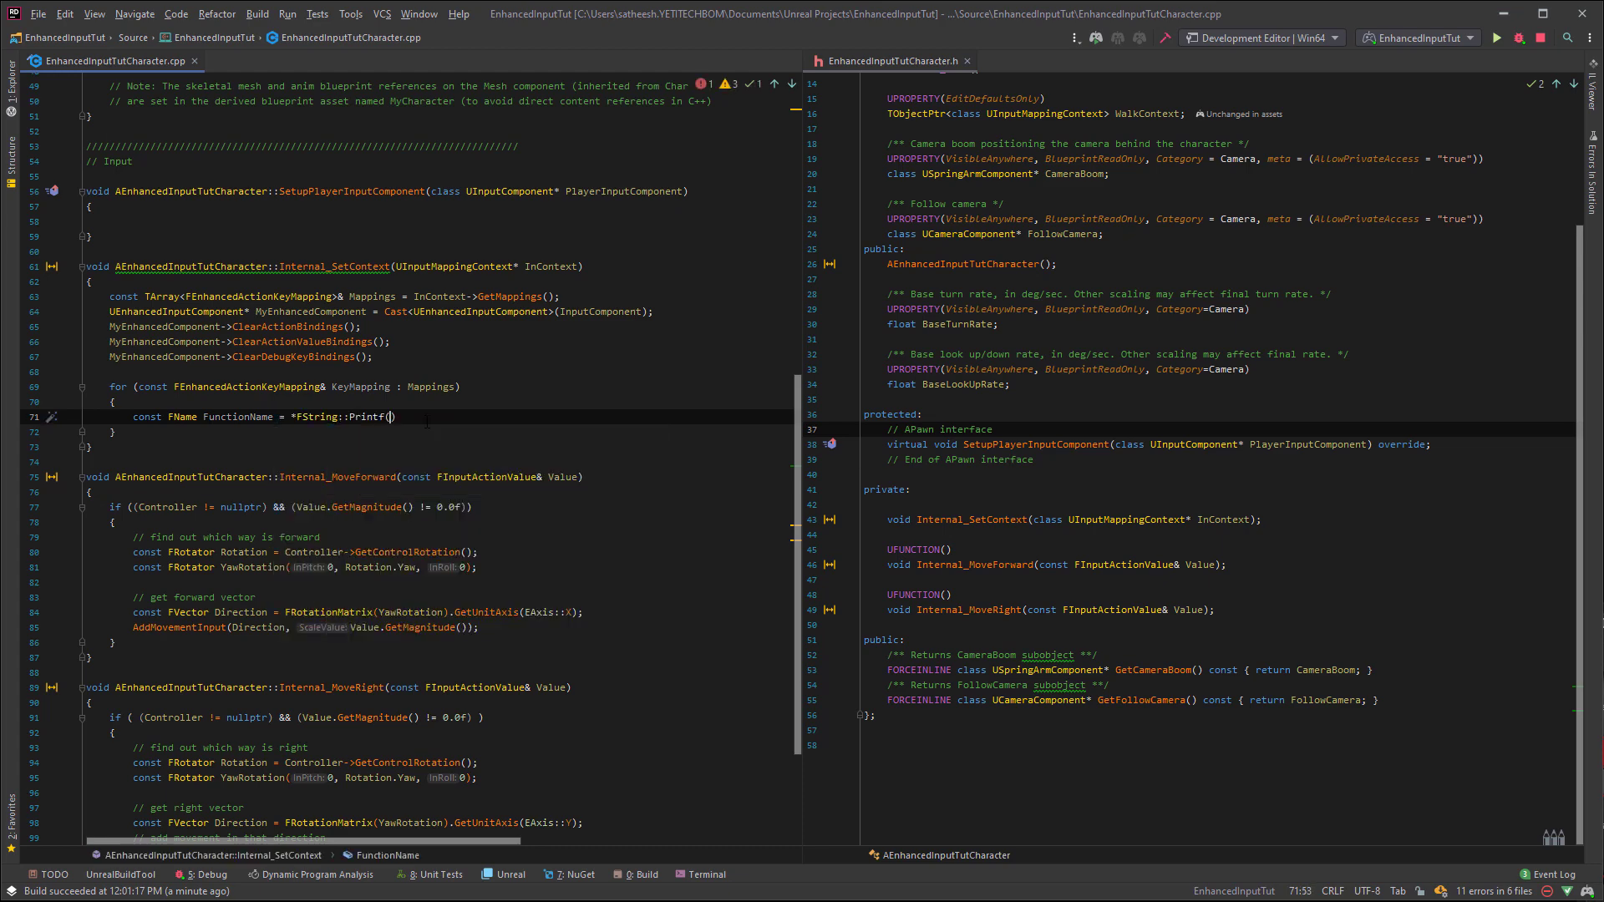
{"action": "type", "text": "(TEXT"}
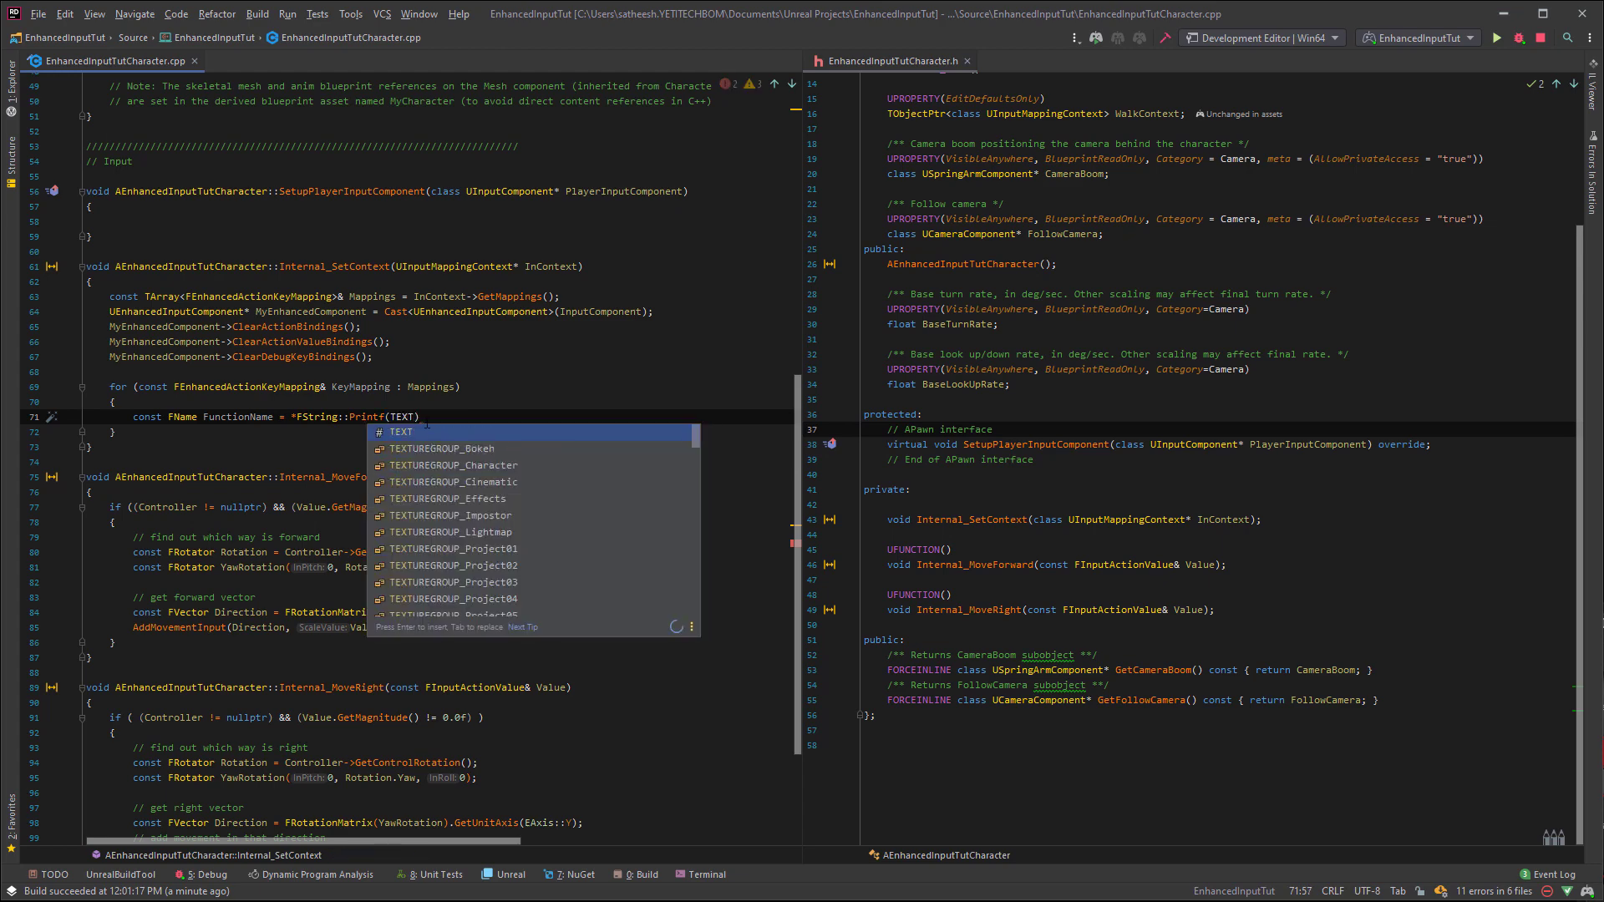
{"action": "type", "text": "(\""}
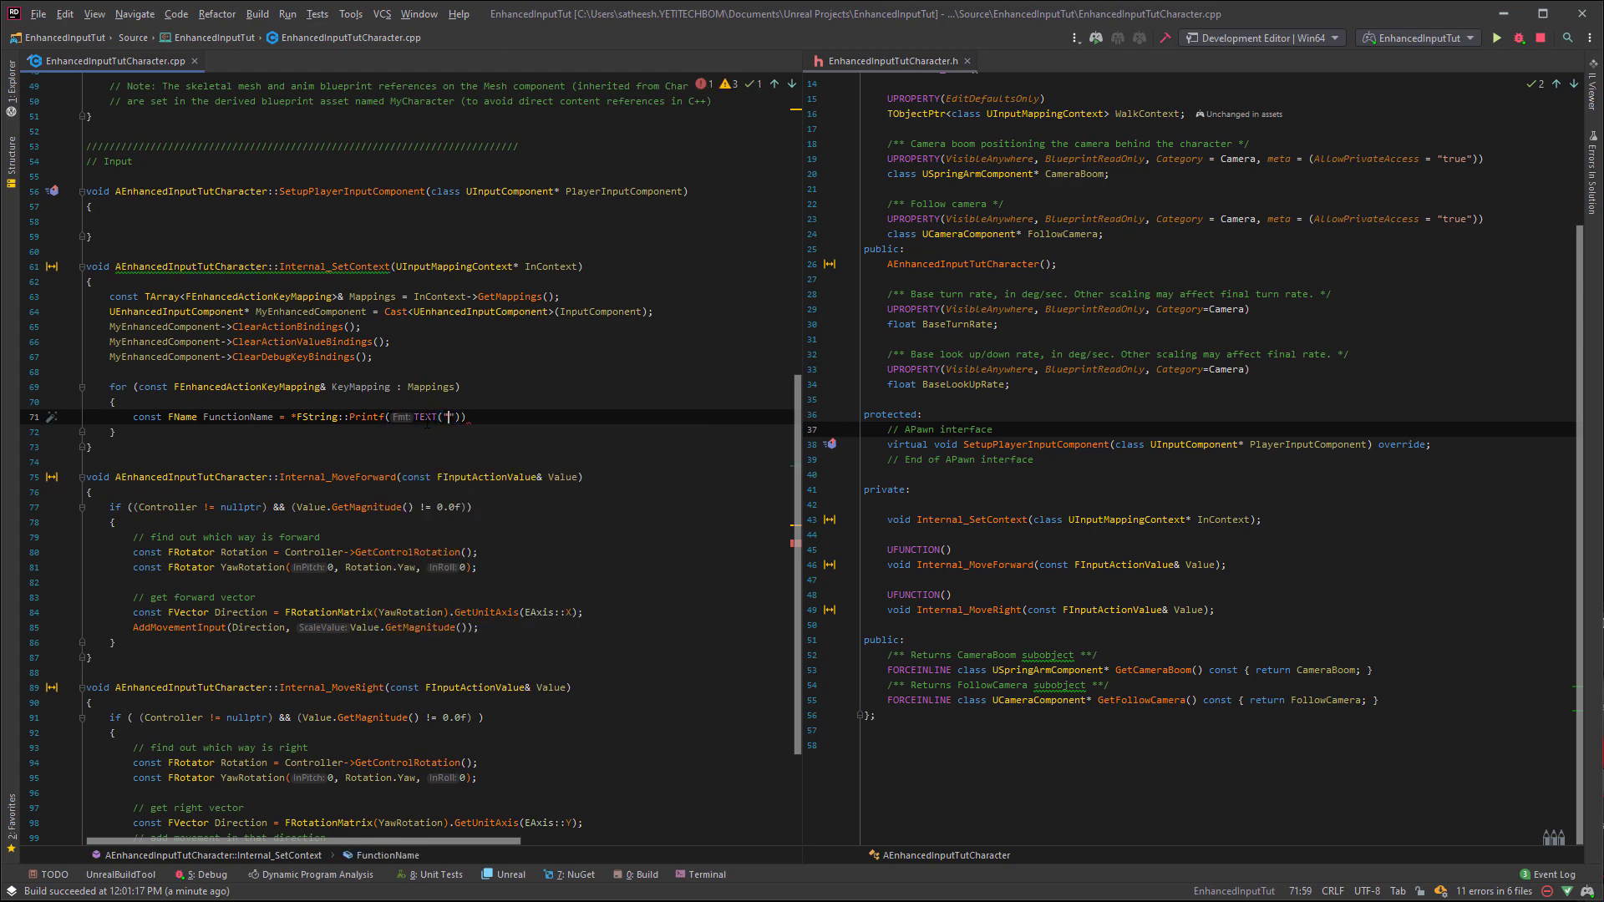
{"action": "type", "text": "Internal_%"}
{"action": "type", "text": "s"}
{"action": "key", "text": "Right"}
{"action": "key", "text": "Right"}
{"action": "type", "text": ", "}
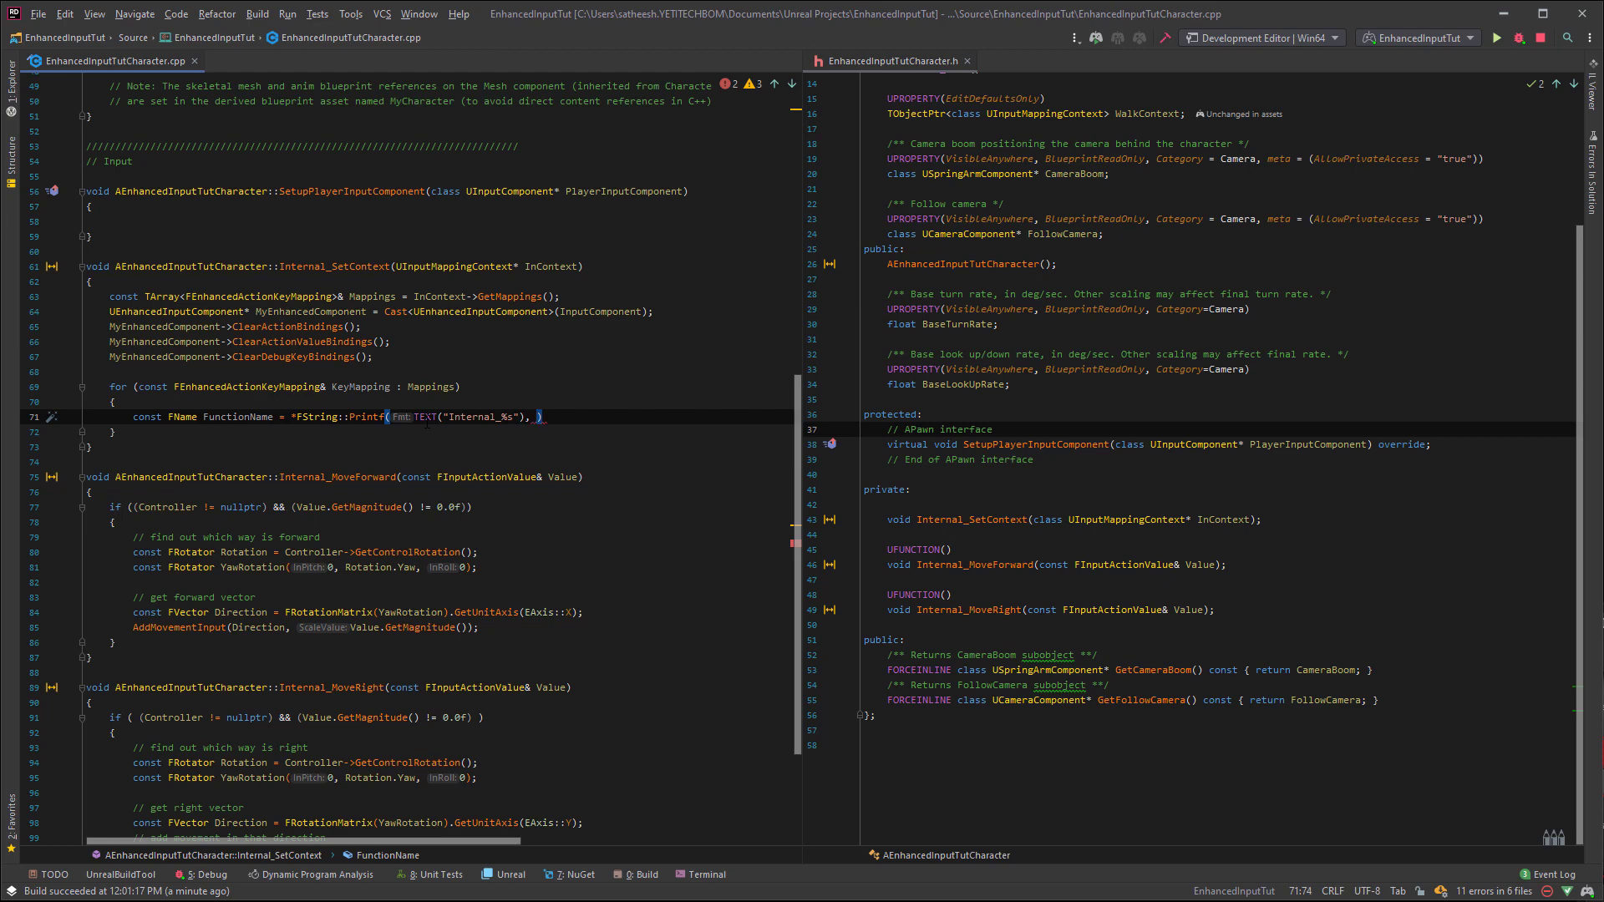
{"action": "type", "text": "*K"}
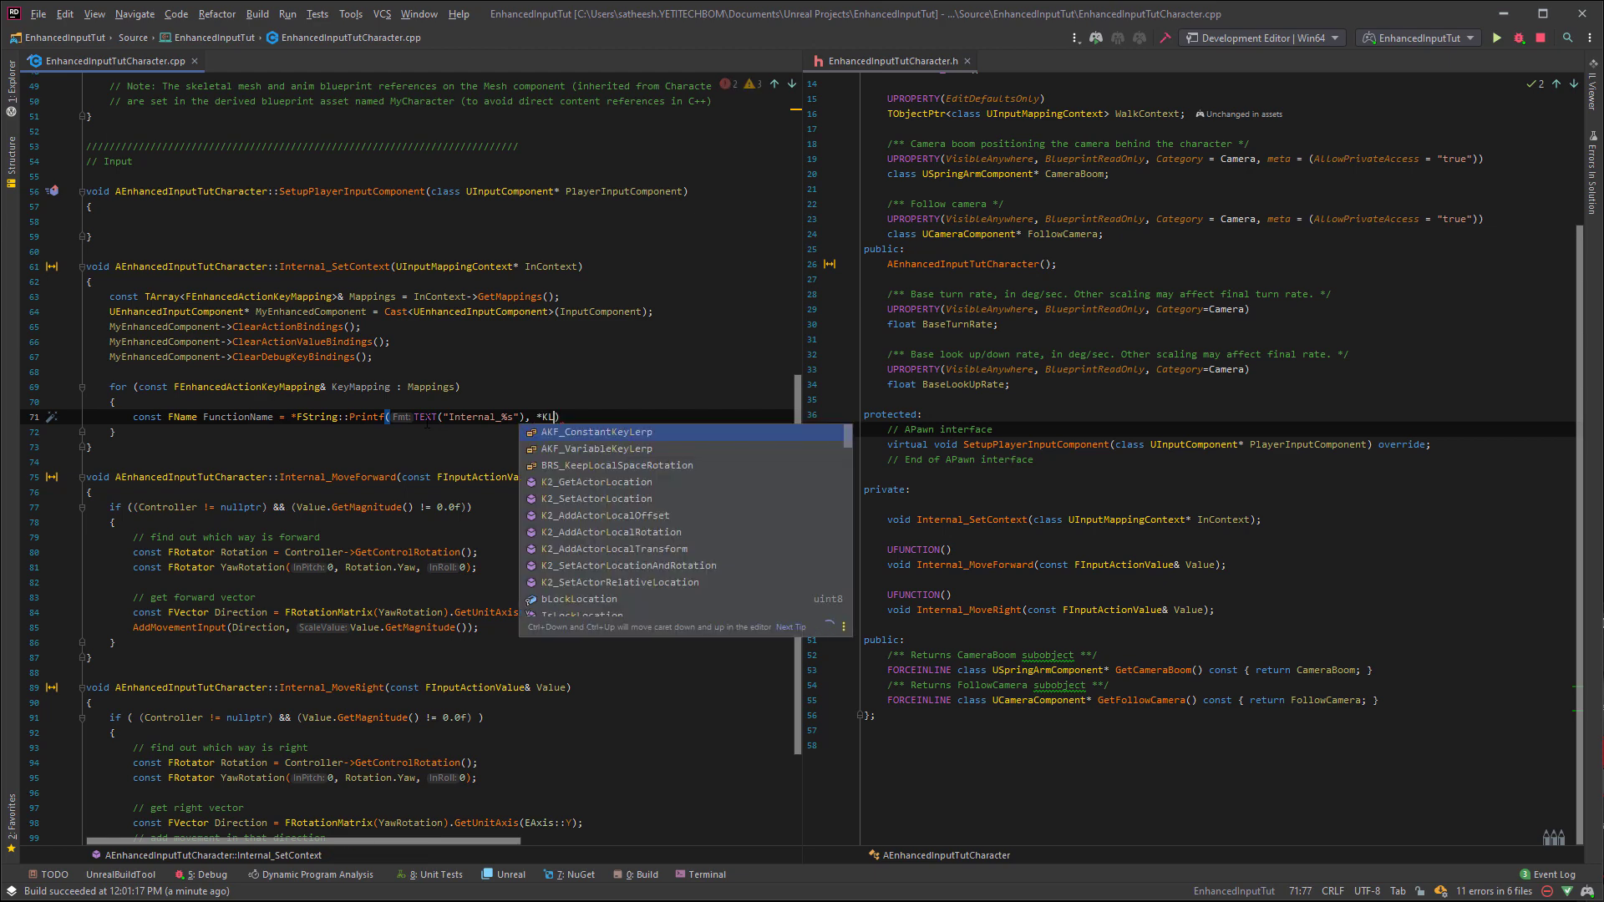
{"action": "type", "text": "eyMapping."}
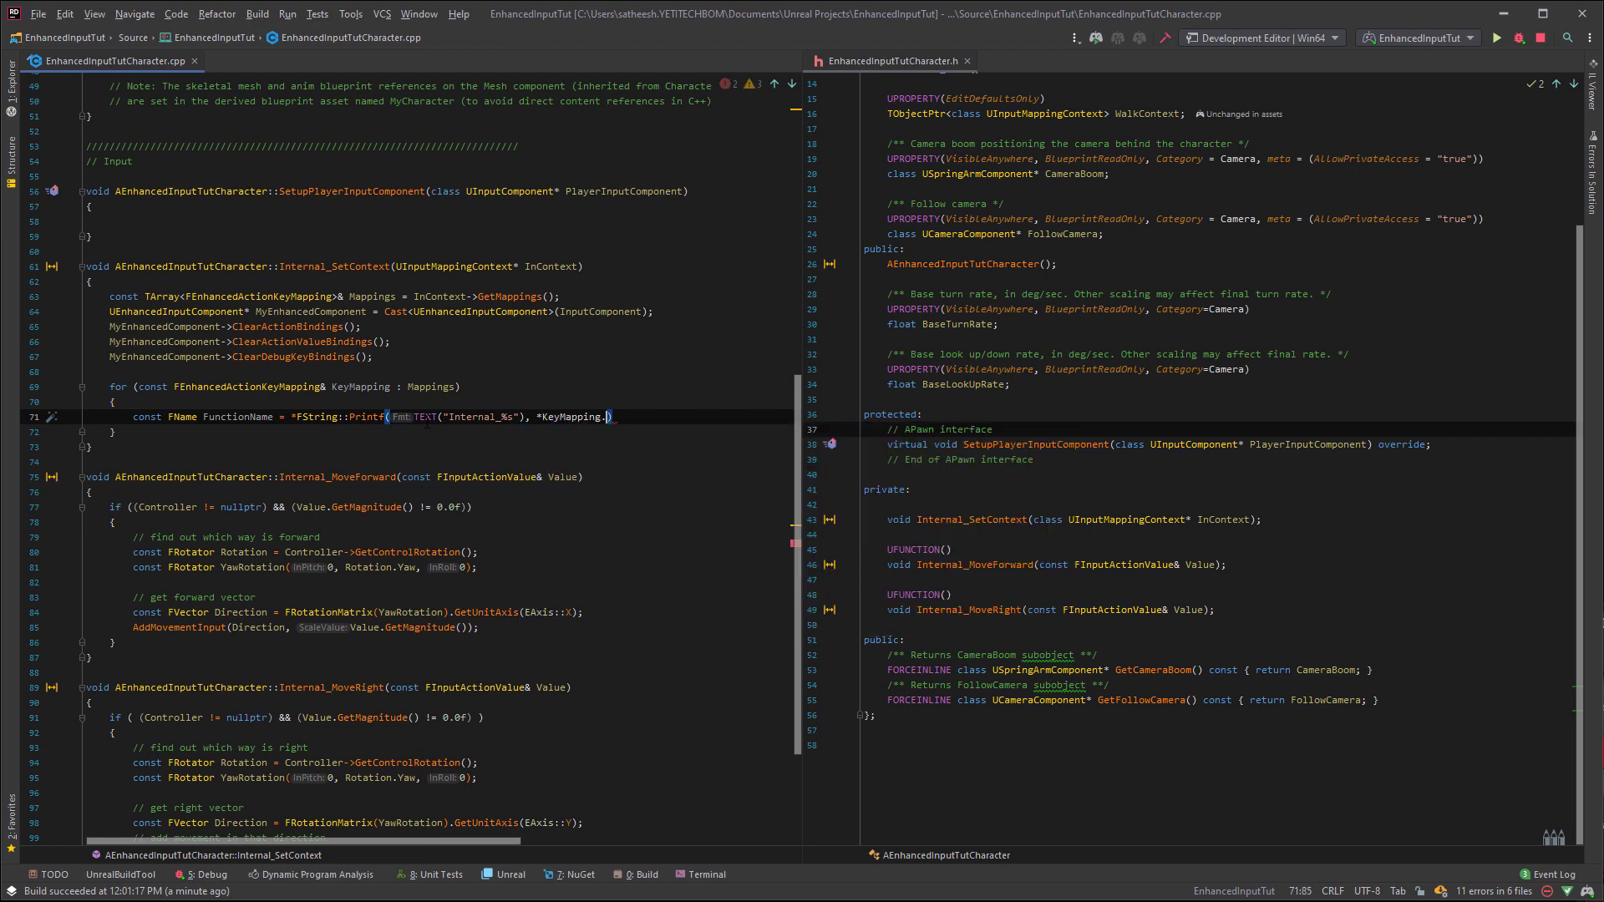
{"action": "type", "text": "Action"}
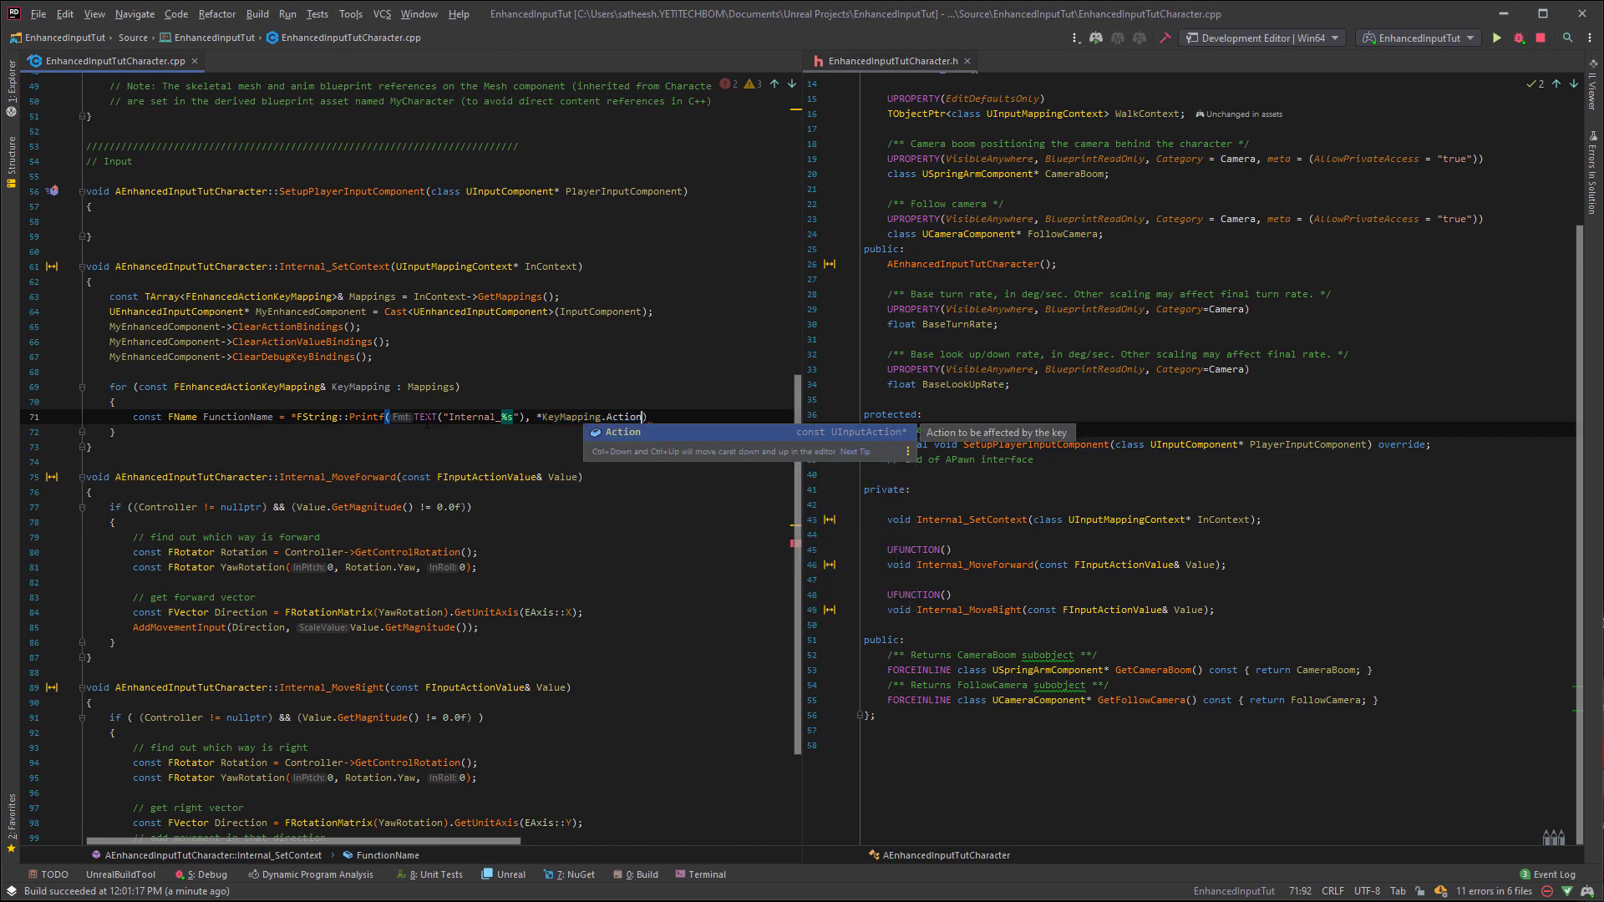
{"action": "key", "text": "Tab"}
{"action": "type", "text": ".getn"}
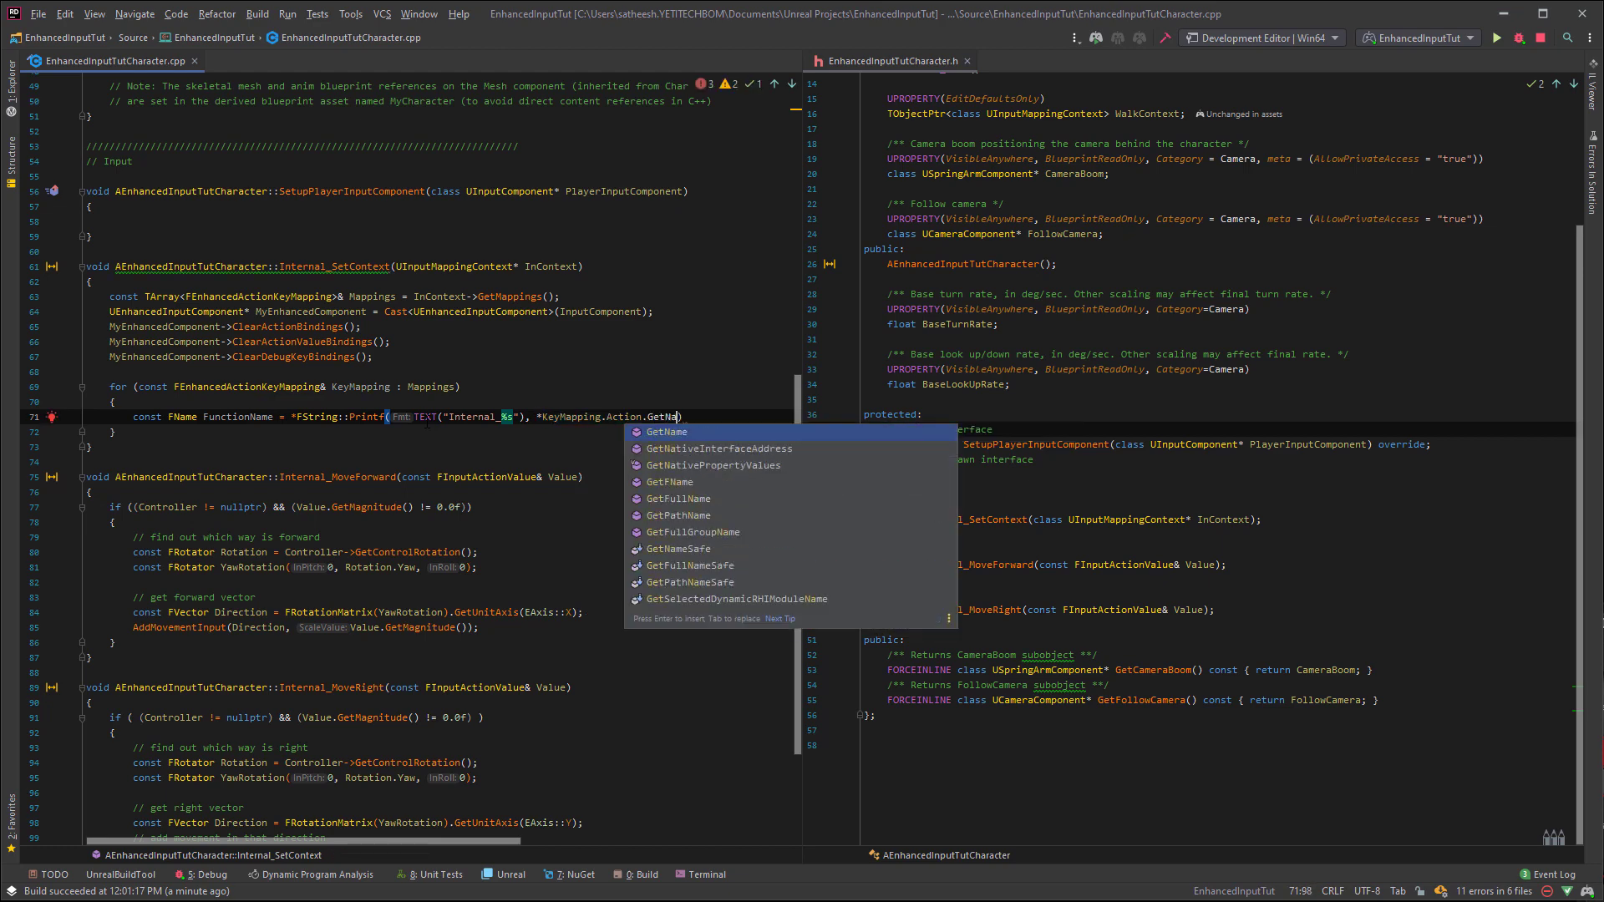
{"action": "key", "text": "Tab"}
{"action": "left_click", "coordinate": [51, 371]}
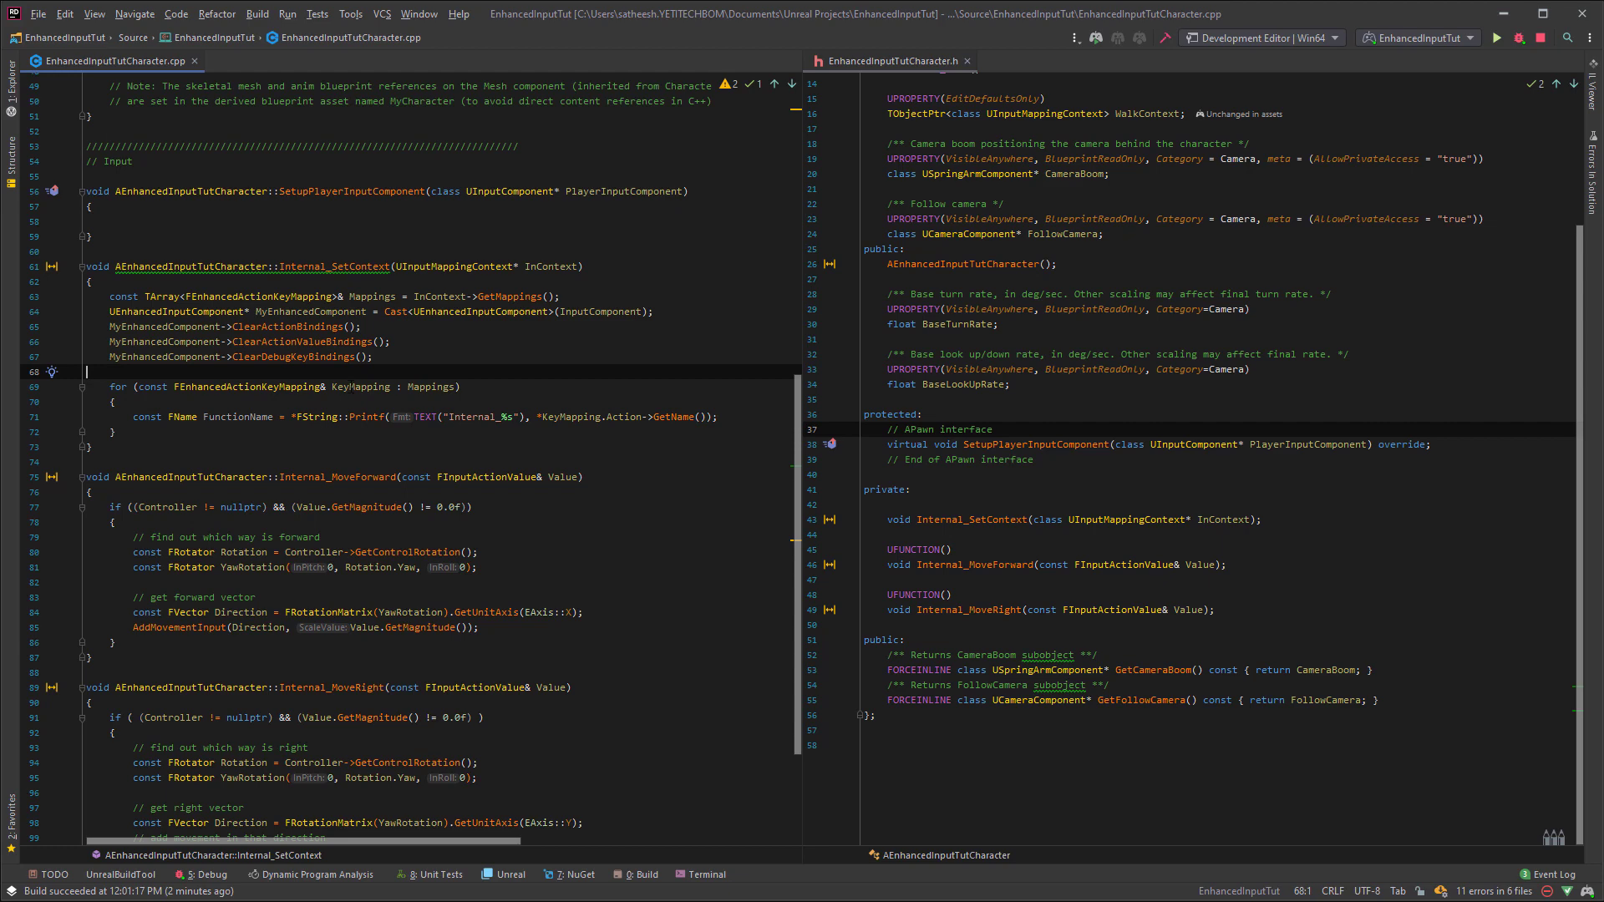
- Check the DefaultWalk context's MoveForward and MoveRight mappings in Unreal Editor
{"action": "key", "text": "alt+Tab"}
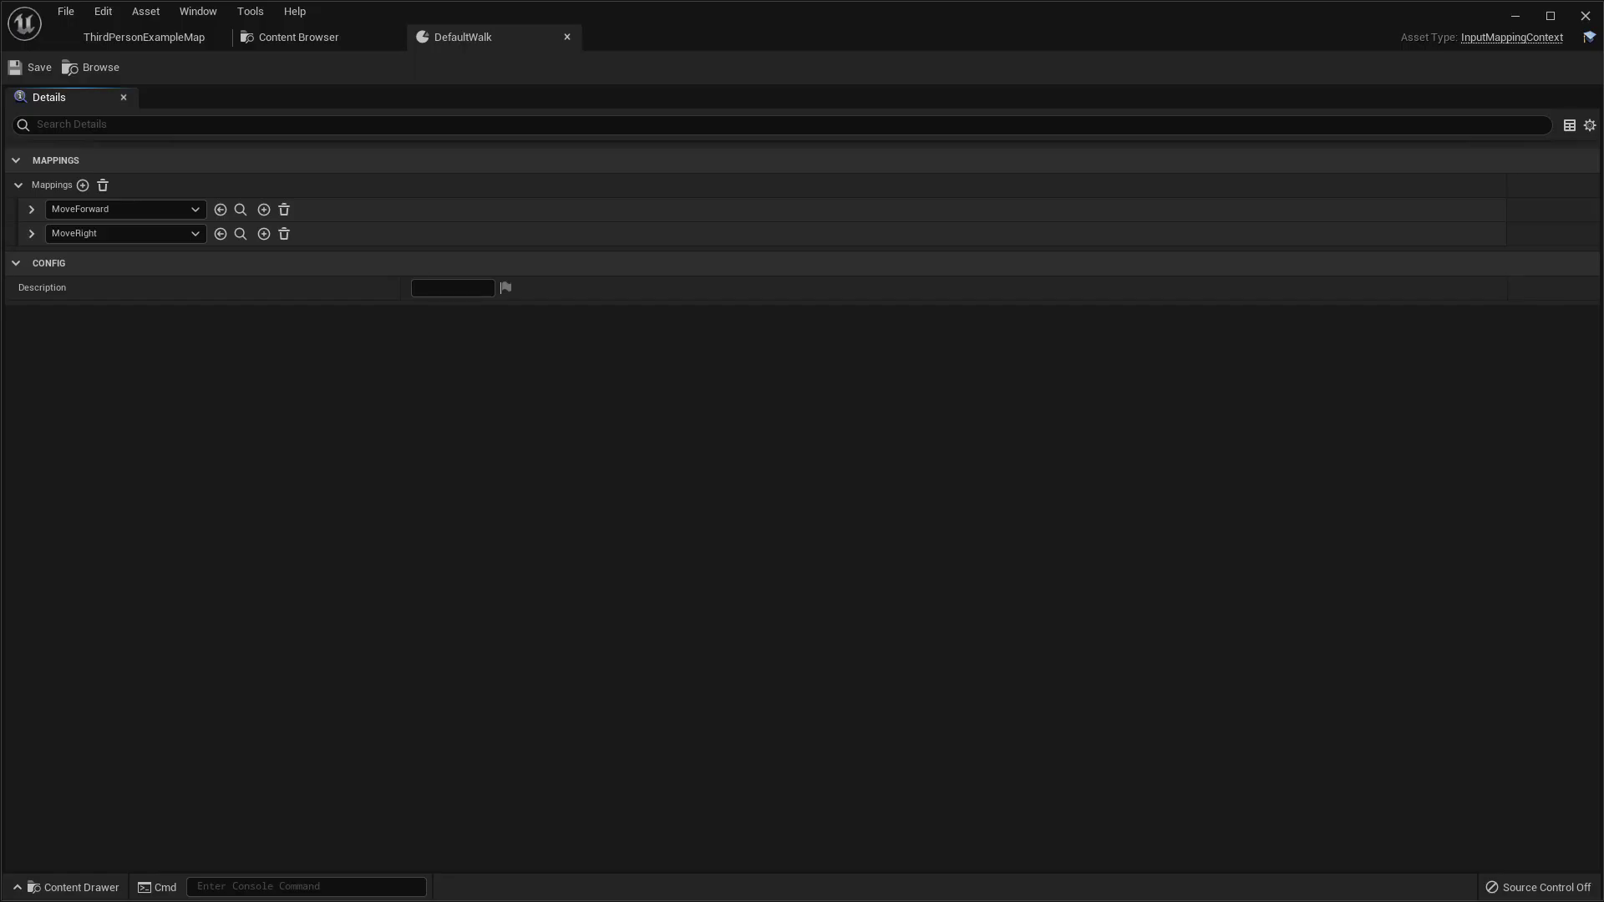
{"action": "left_click", "coordinate": [298, 36]}
{"action": "left_click", "coordinate": [462, 36]}
- Review the FunctionName line, highlighting KeyMapping.Action->GetName and the Internal_ prefix
{"action": "key", "text": "alt+Tab"}
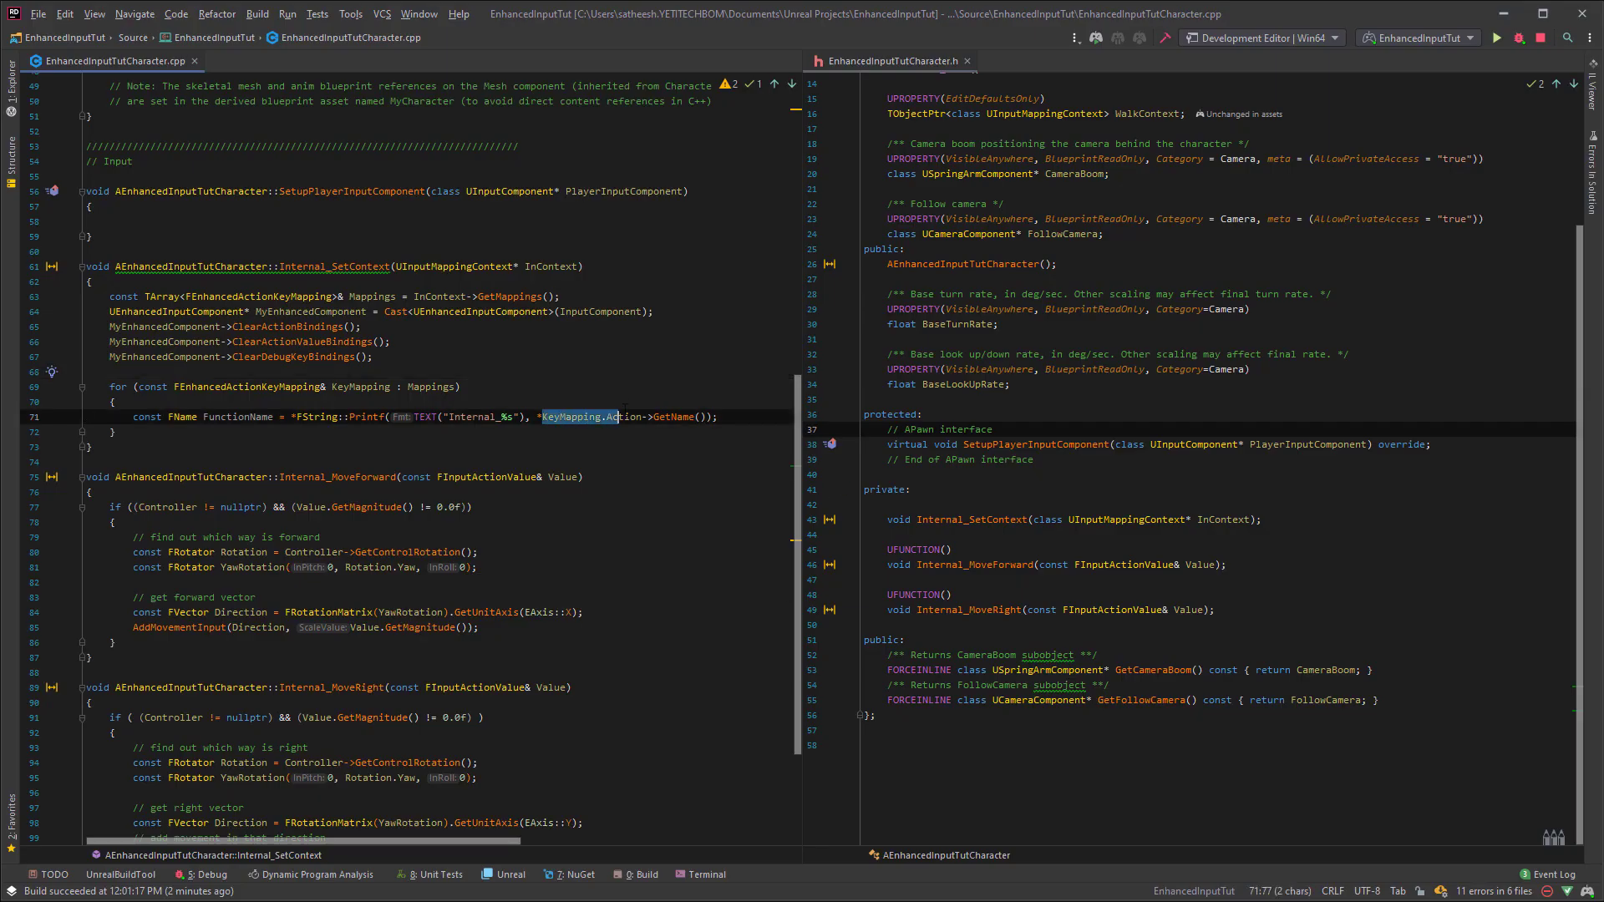
{"action": "left_click_drag", "start_coordinate": [542, 416], "coordinate": [697, 416]}
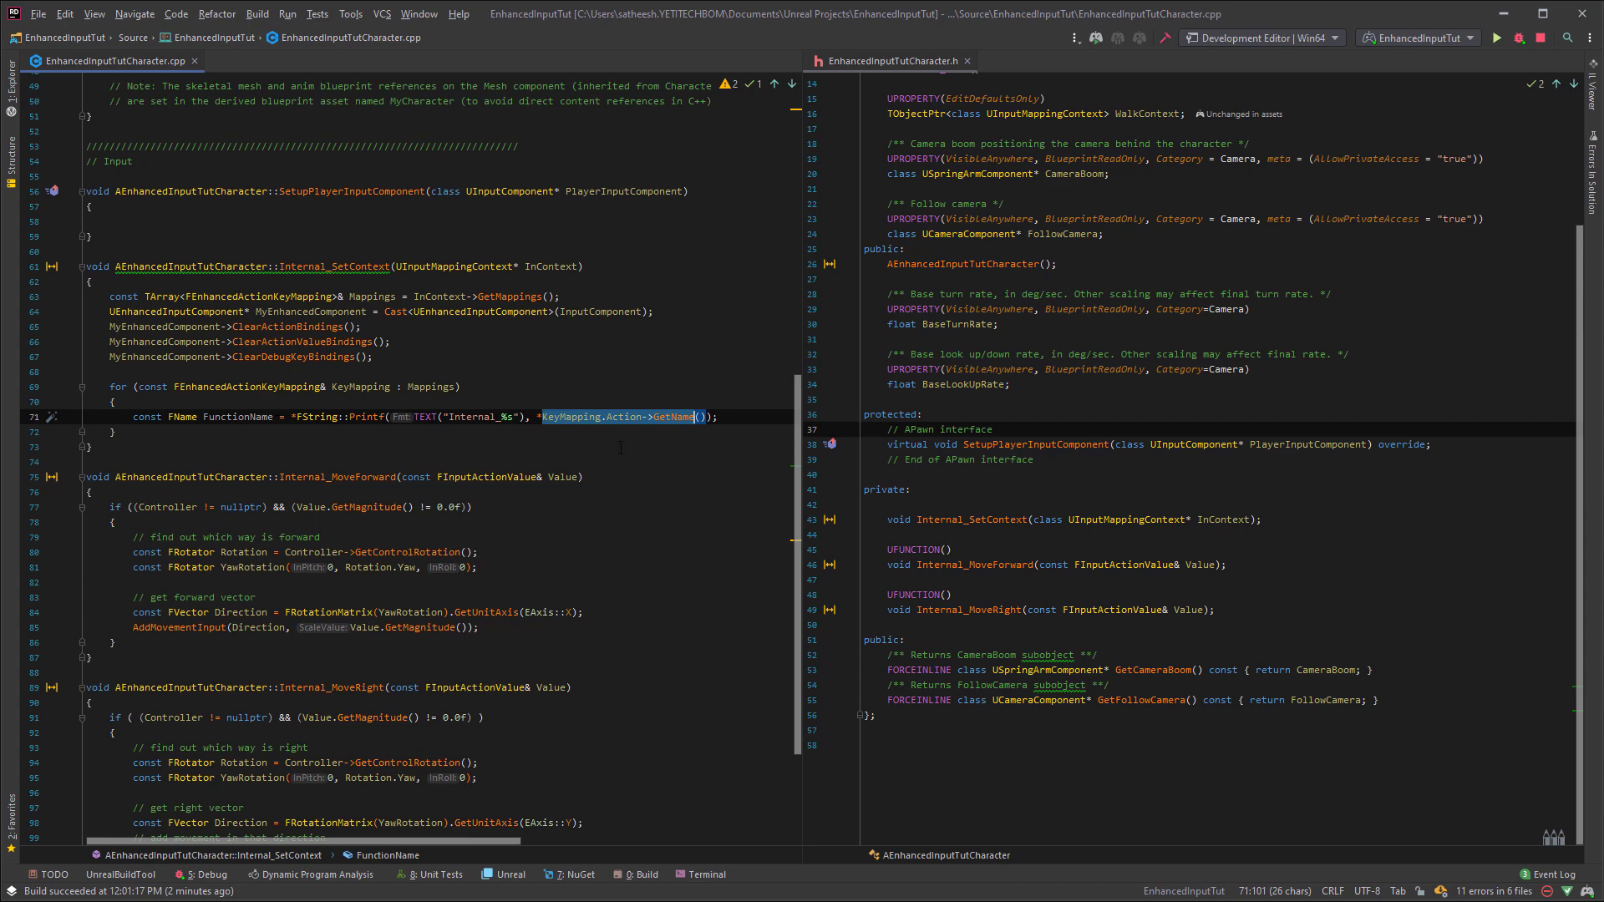
{"action": "left_click", "coordinate": [598, 418]}
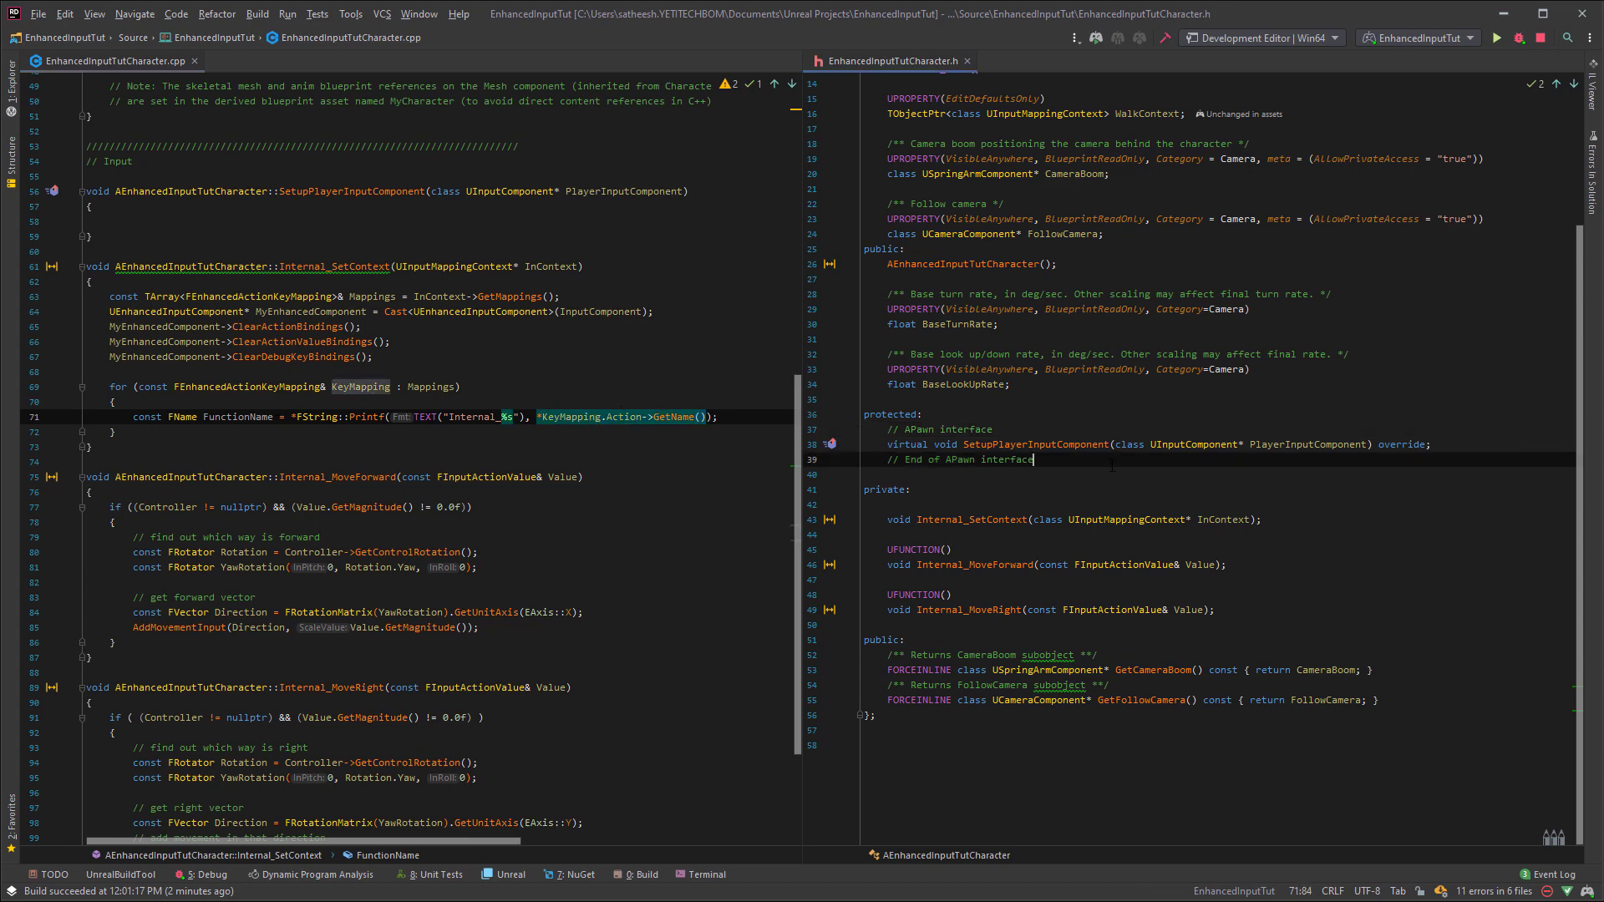
{"action": "left_click", "coordinate": [878, 746]}
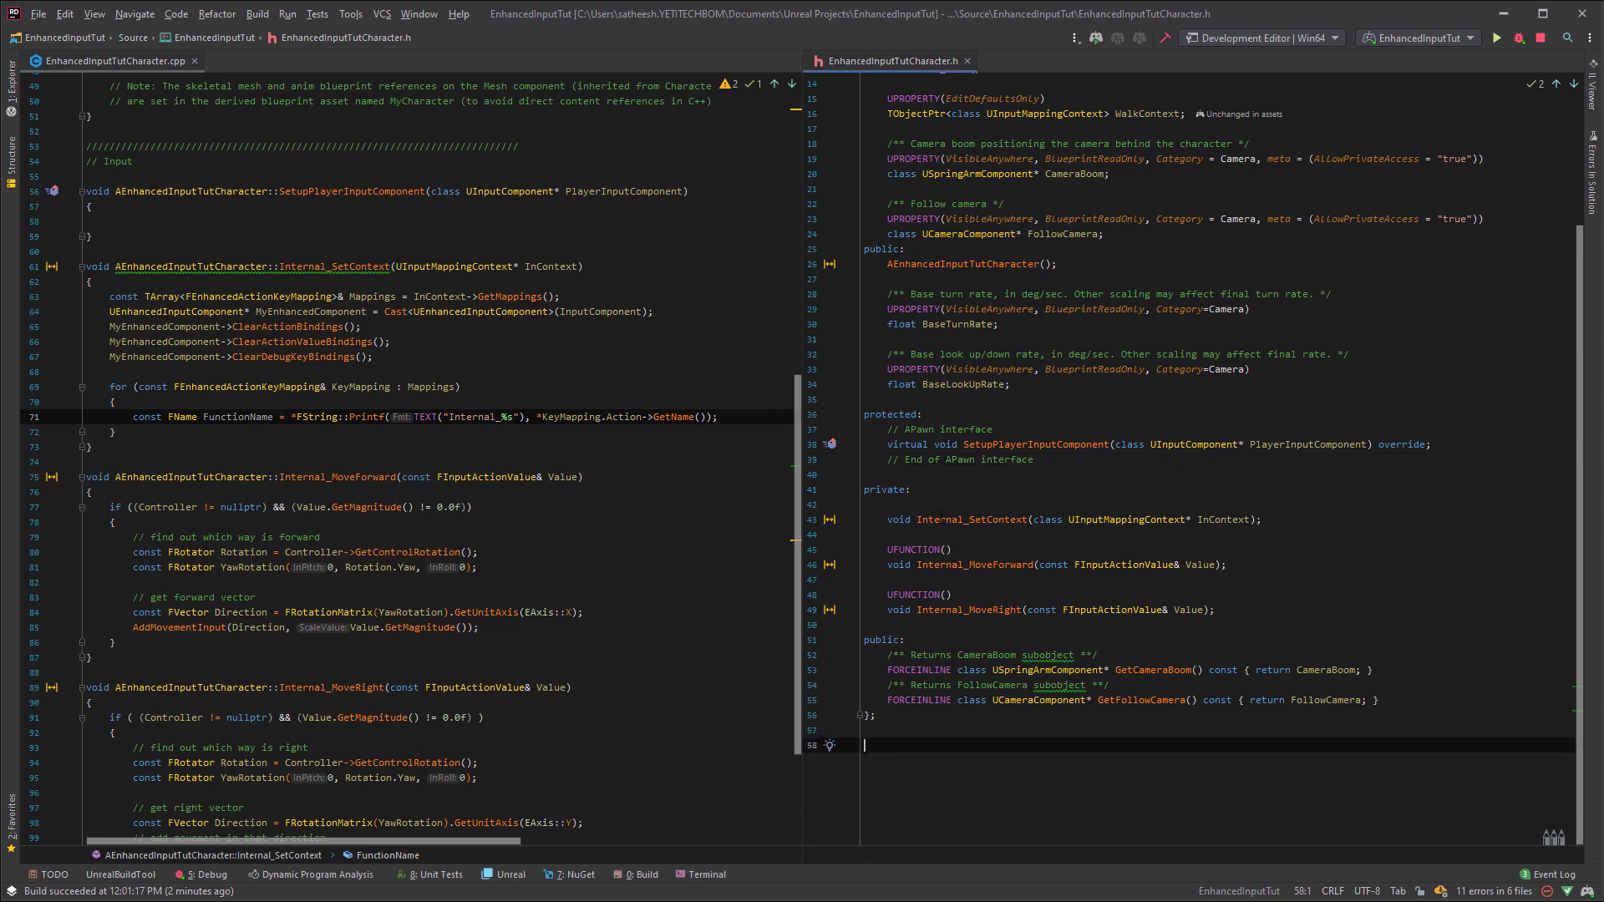
{"action": "left_click_drag", "start_coordinate": [452, 418], "coordinate": [502, 417]}
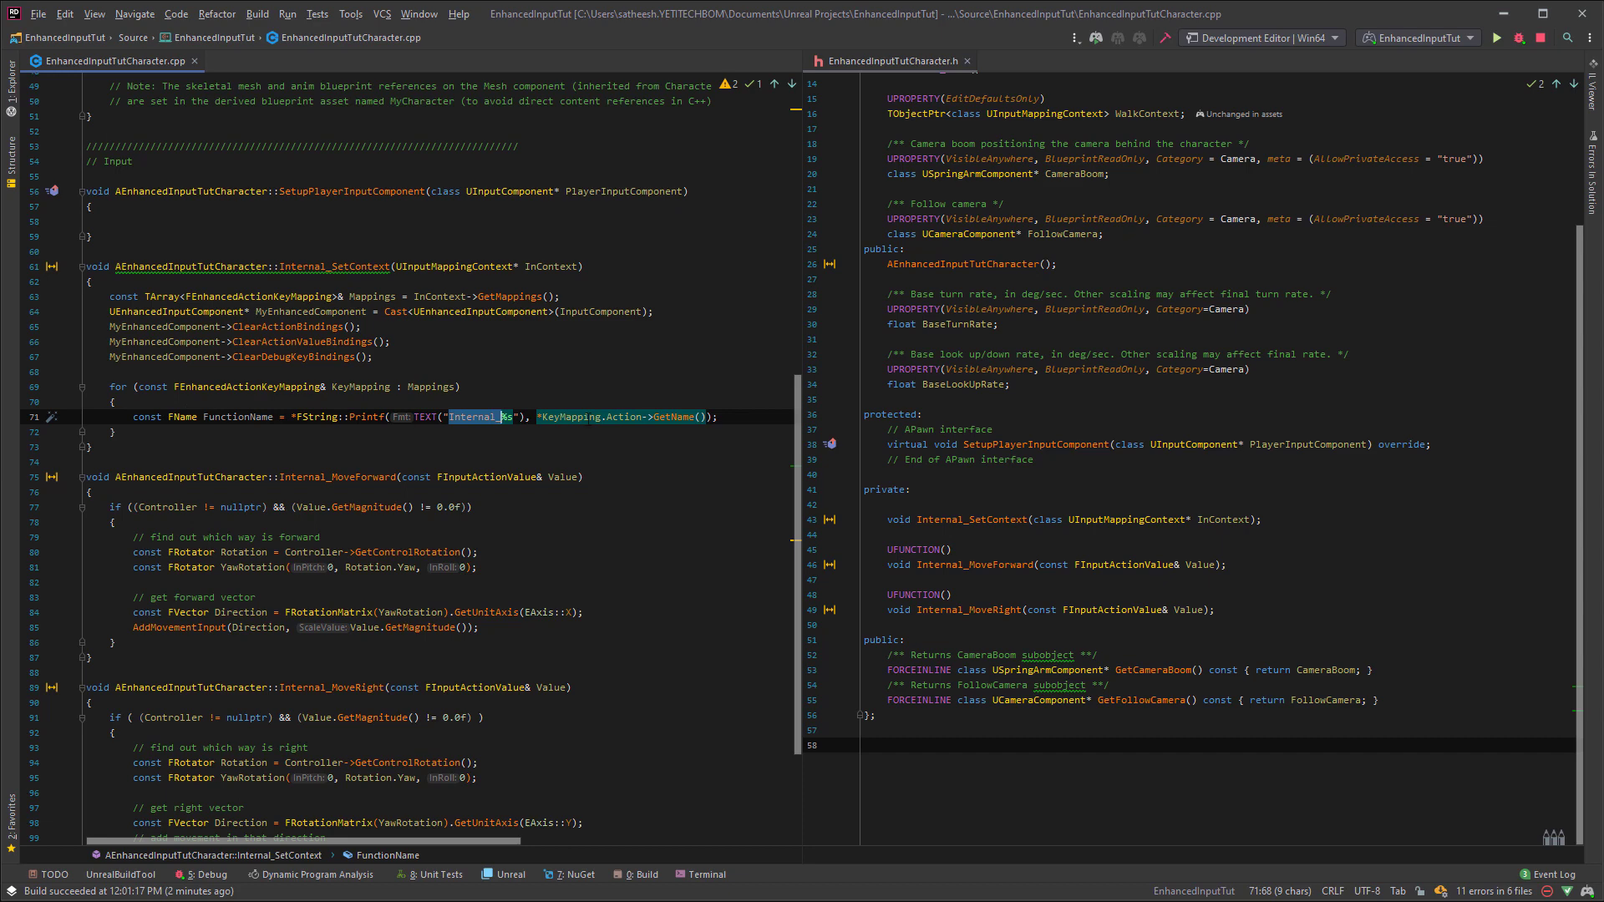
- Add MyEnhancedComponent->BindAction(KeyMapping.Action, ETriggerEvent::Triggered, Cast<UObject>(this), *FunctionName.ToString())
{"action": "key", "text": "shift+Return"}
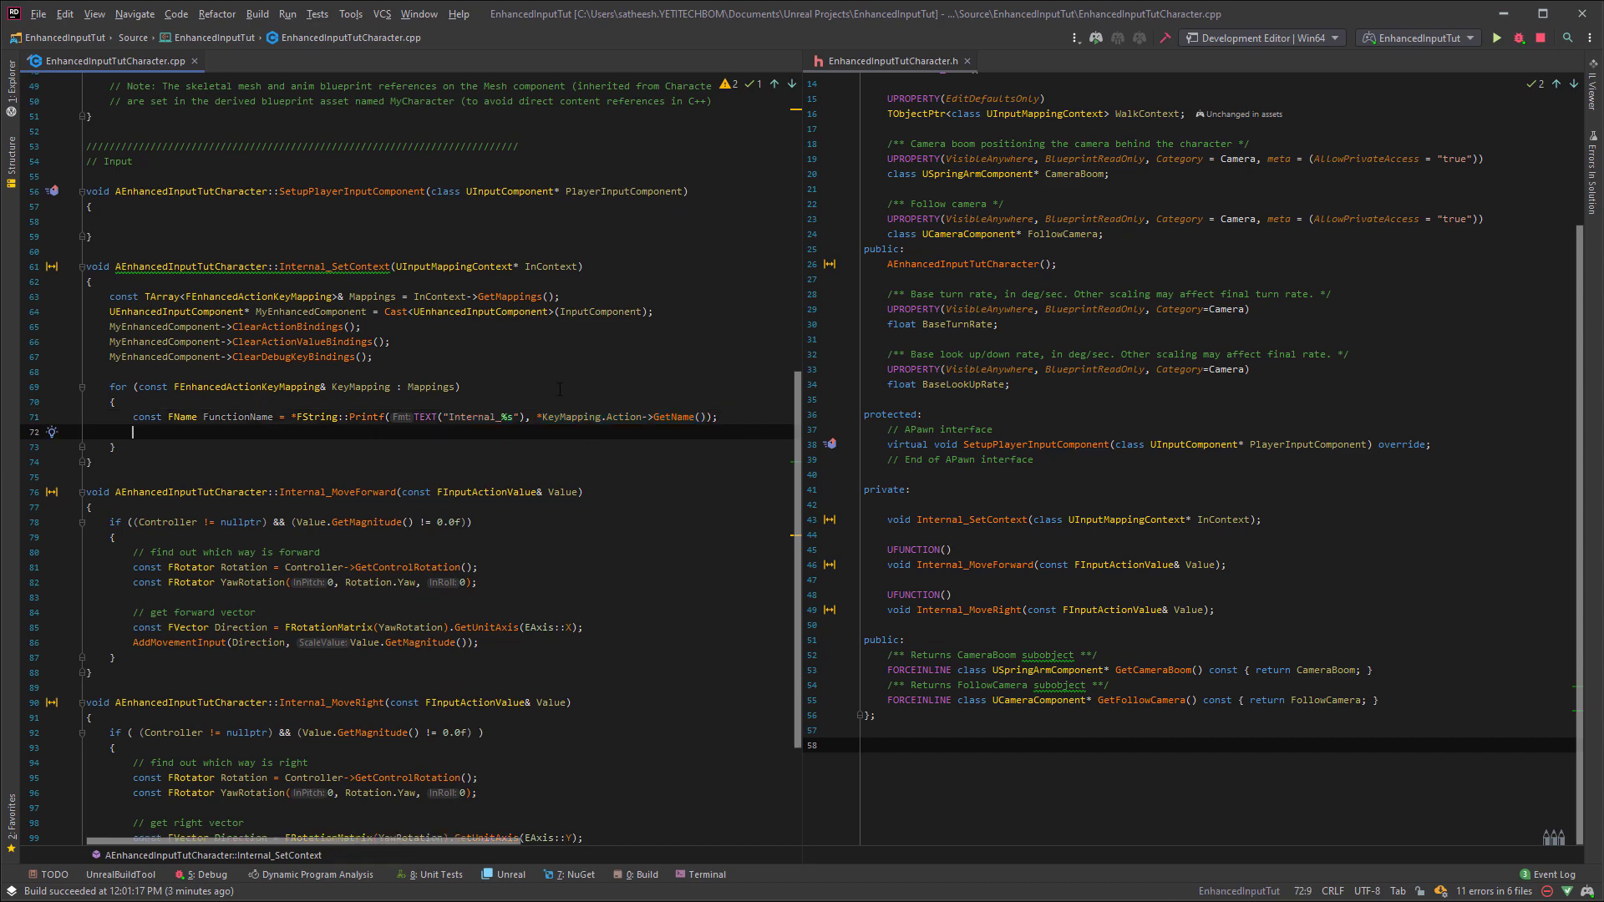
{"action": "type", "text": "MyEnh"}
{"action": "key", "text": "Tab"}
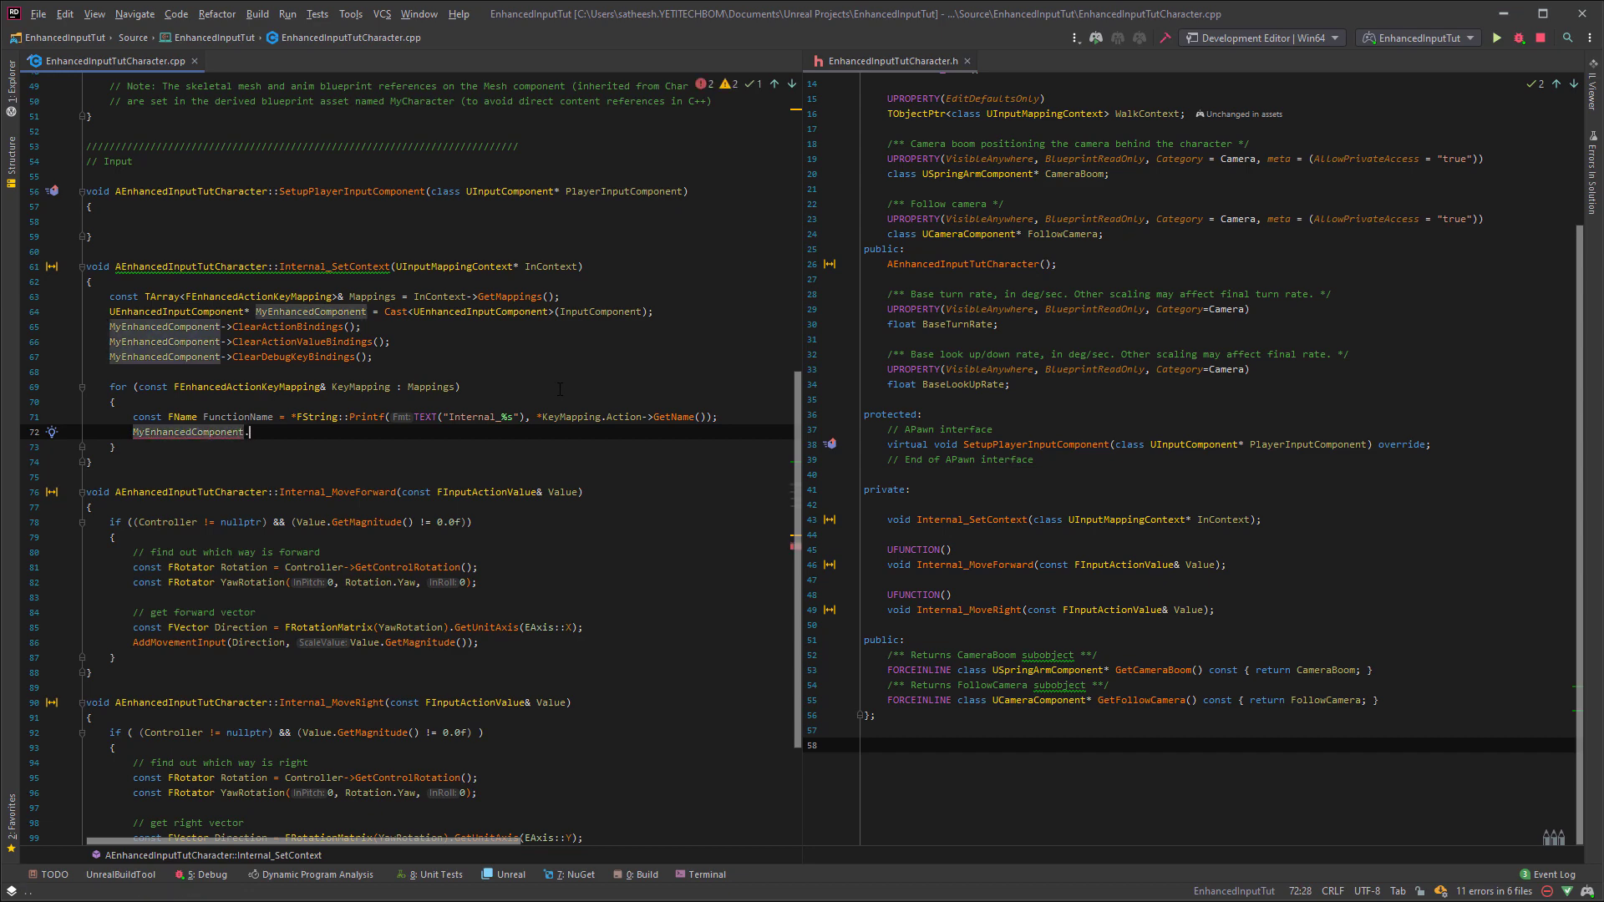
{"action": "type", "text": "Bind"}
{"action": "key", "text": "Tab"}
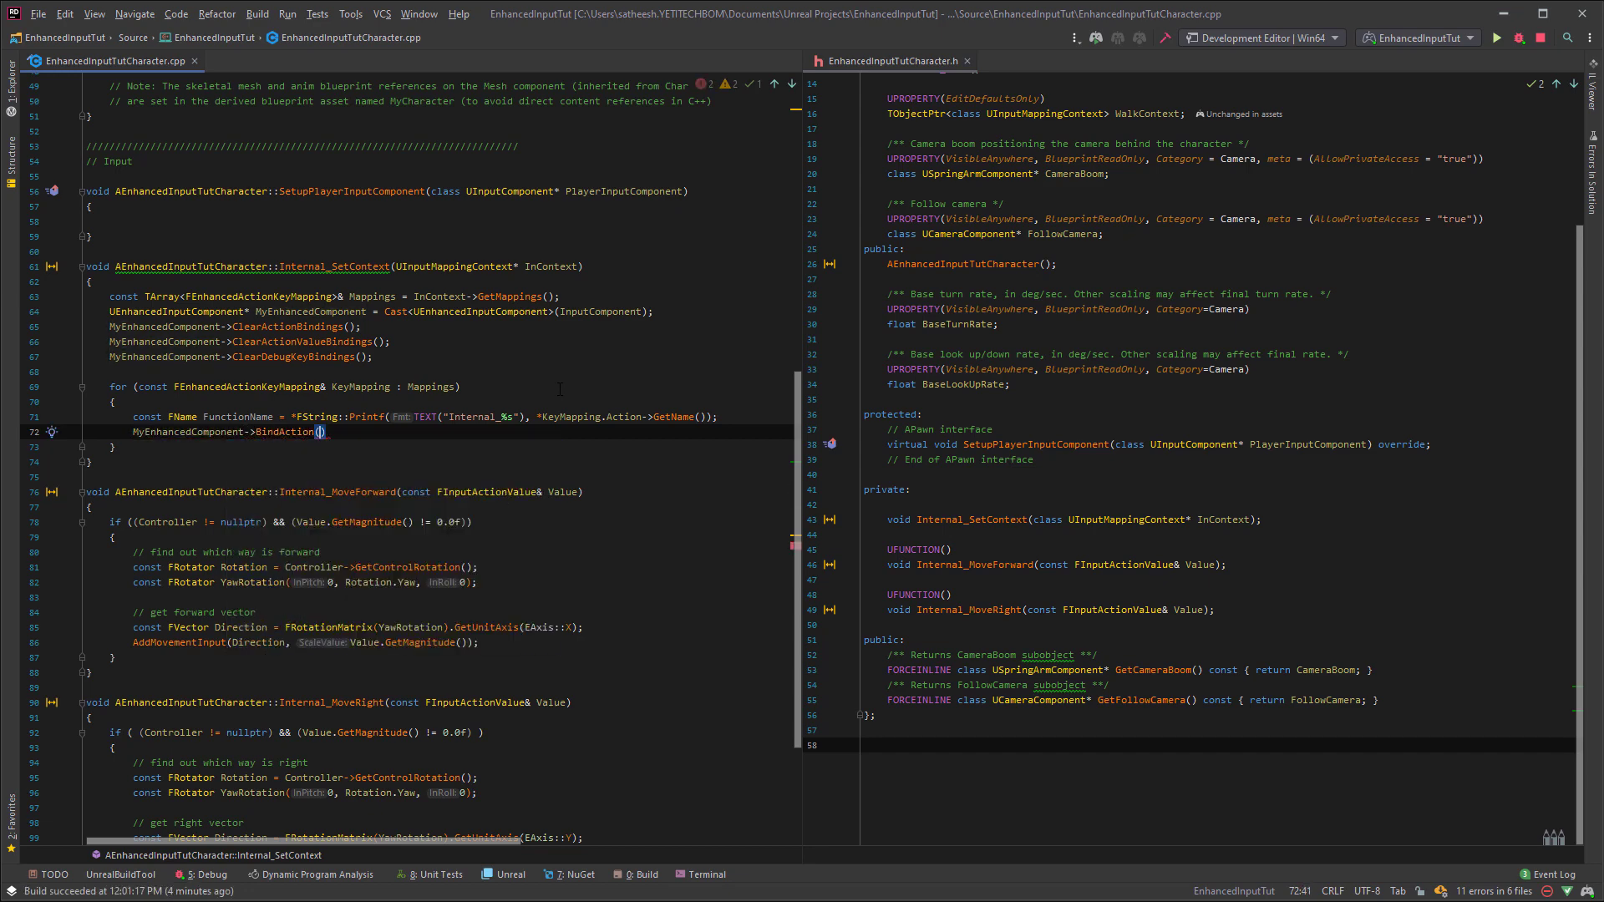
{"action": "key", "text": "ctrl+space"}
{"action": "key", "text": "Escape"}
{"action": "type", "text": "KeyMap"}
{"action": "key", "text": "Tab"}
{"action": "type", "text": "."}
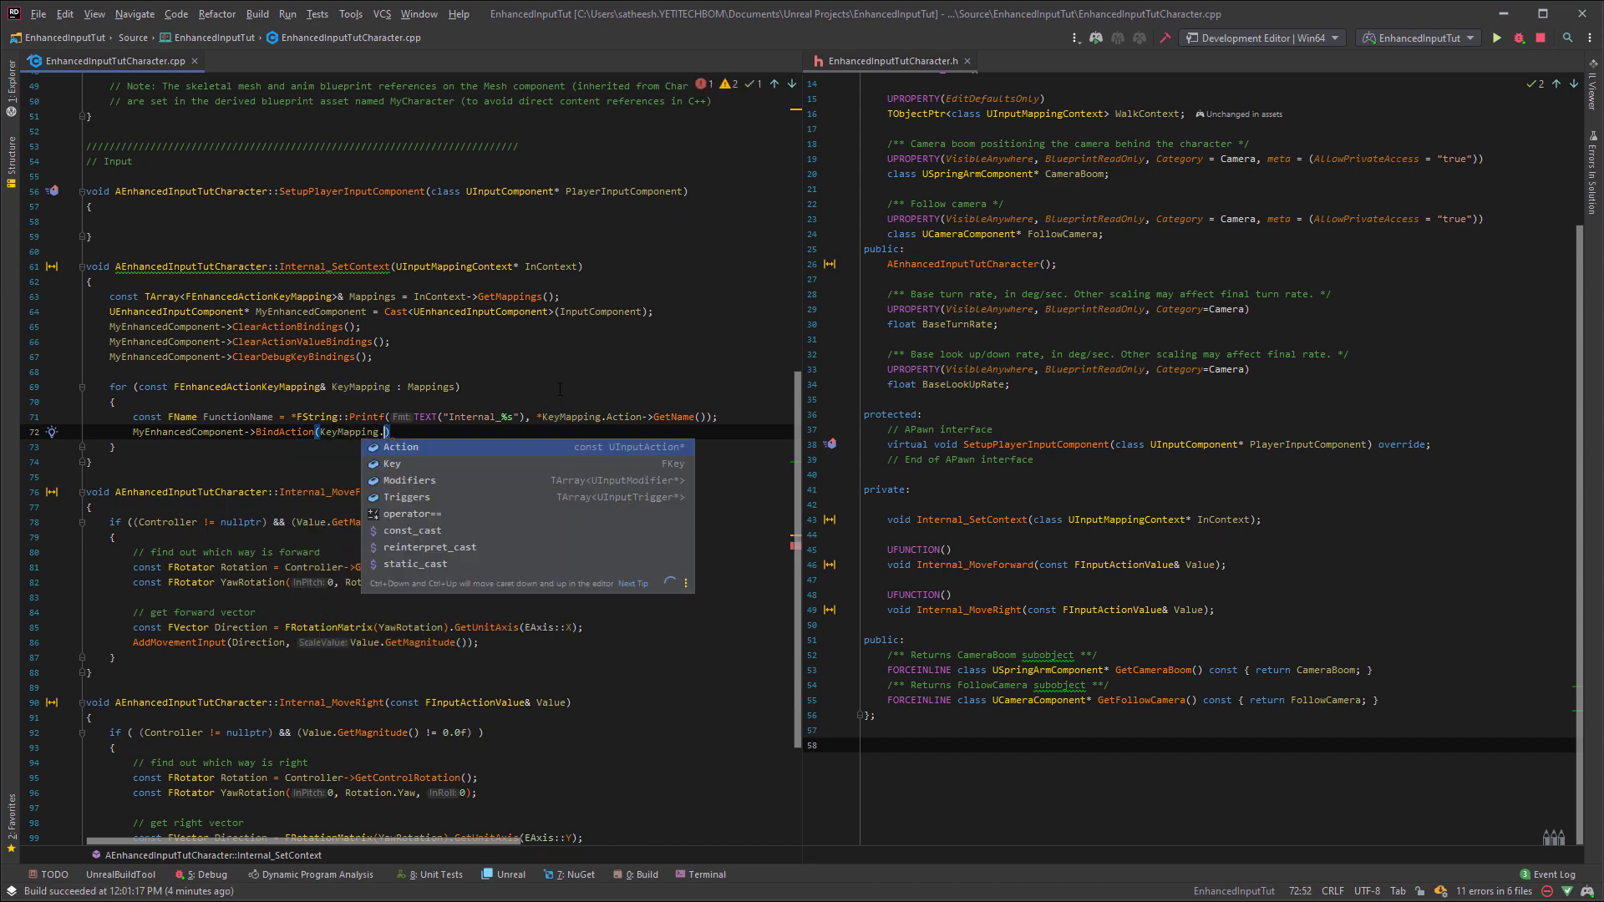
{"action": "key", "text": "Tab"}
{"action": "type", "text": ","}
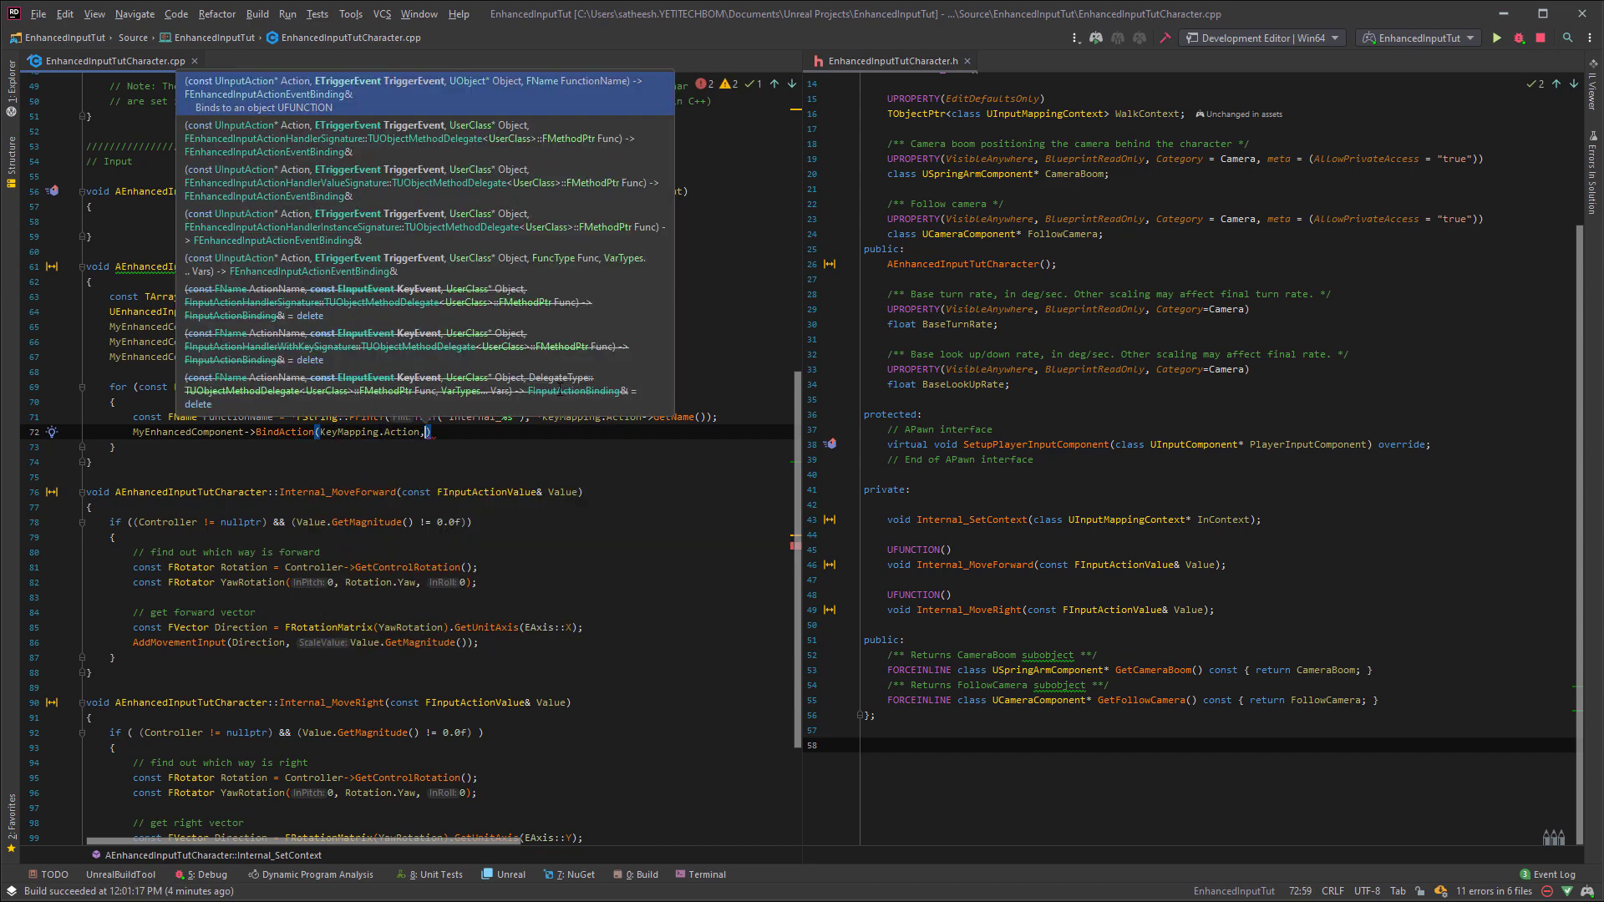
{"action": "type", "text": " Etrig"}
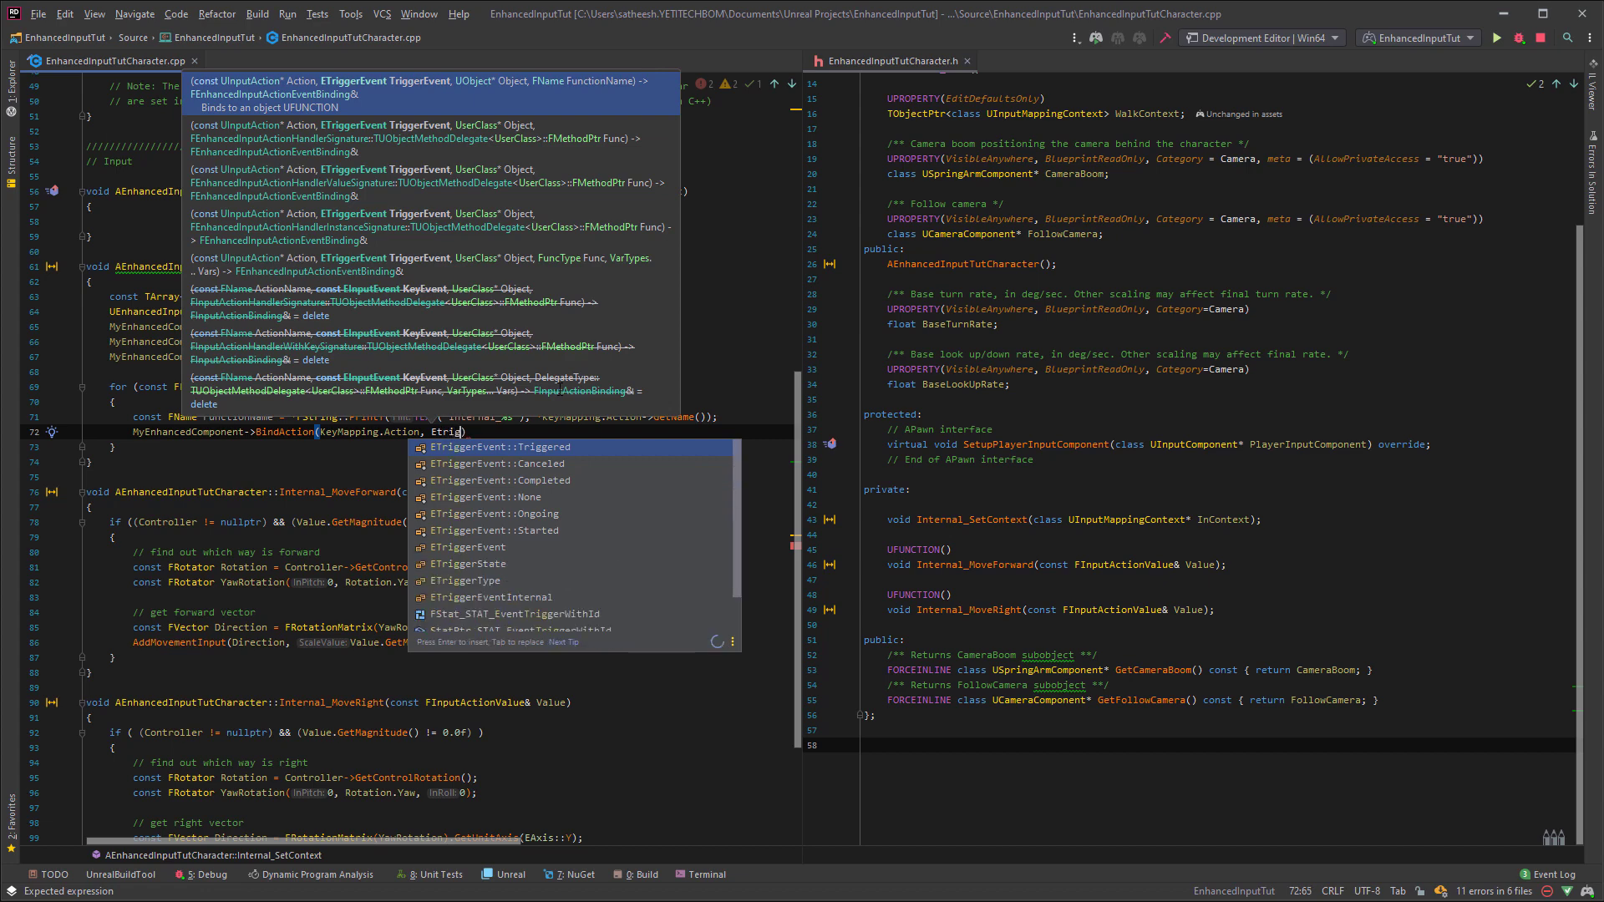
{"action": "key", "text": "Down"}
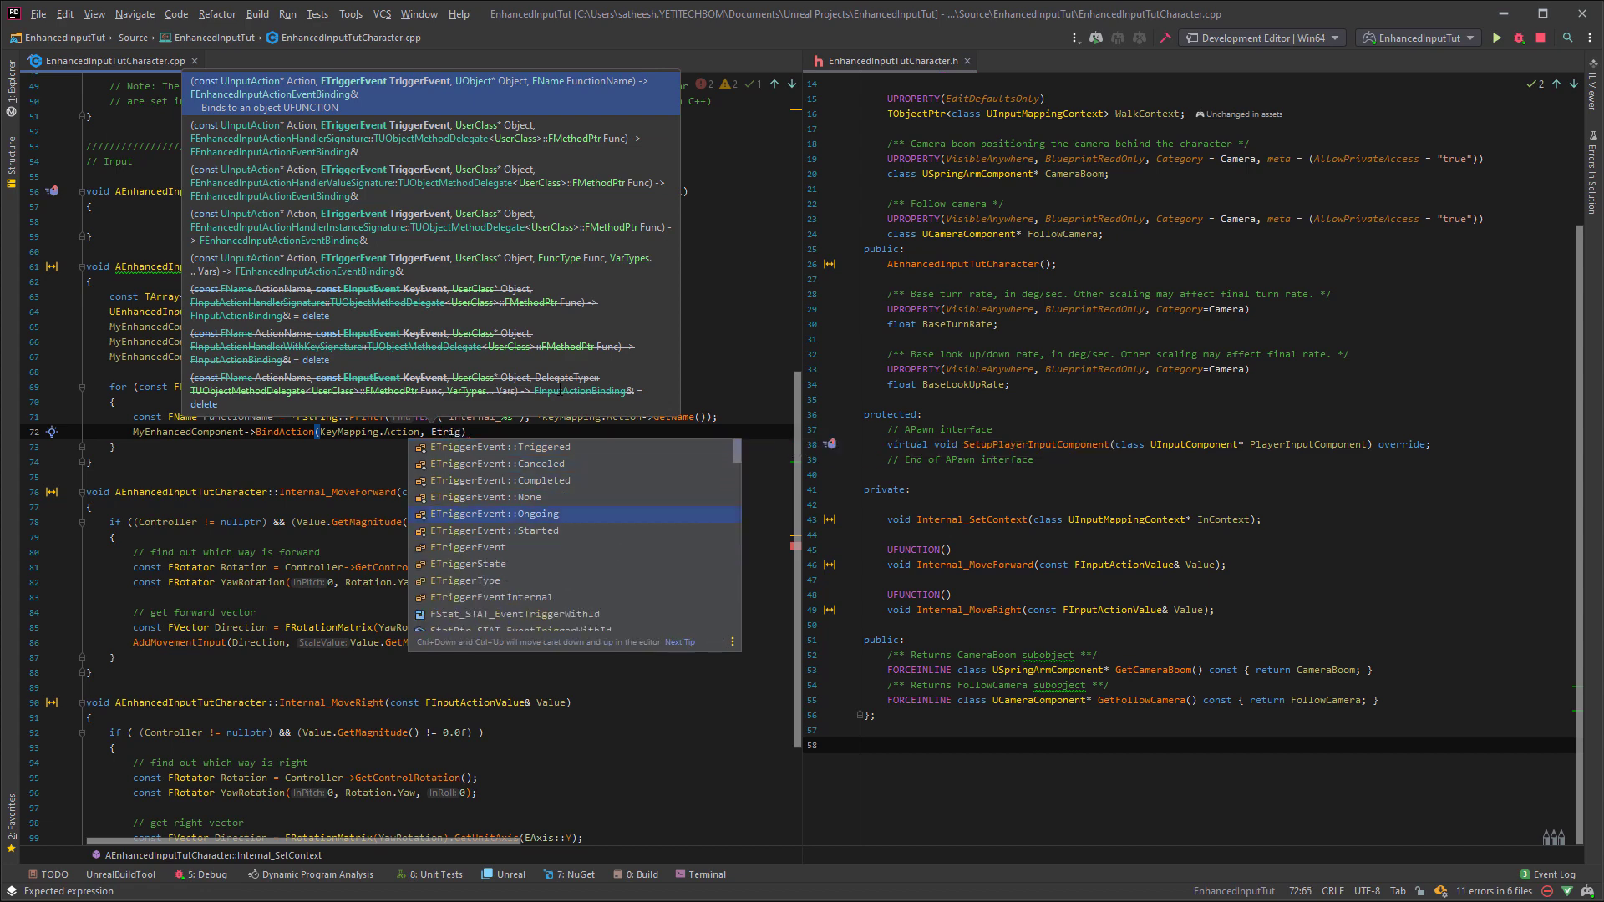
{"action": "key", "text": "Up"}
{"action": "key", "text": "Tab"}
{"action": "type", "text": ", "}
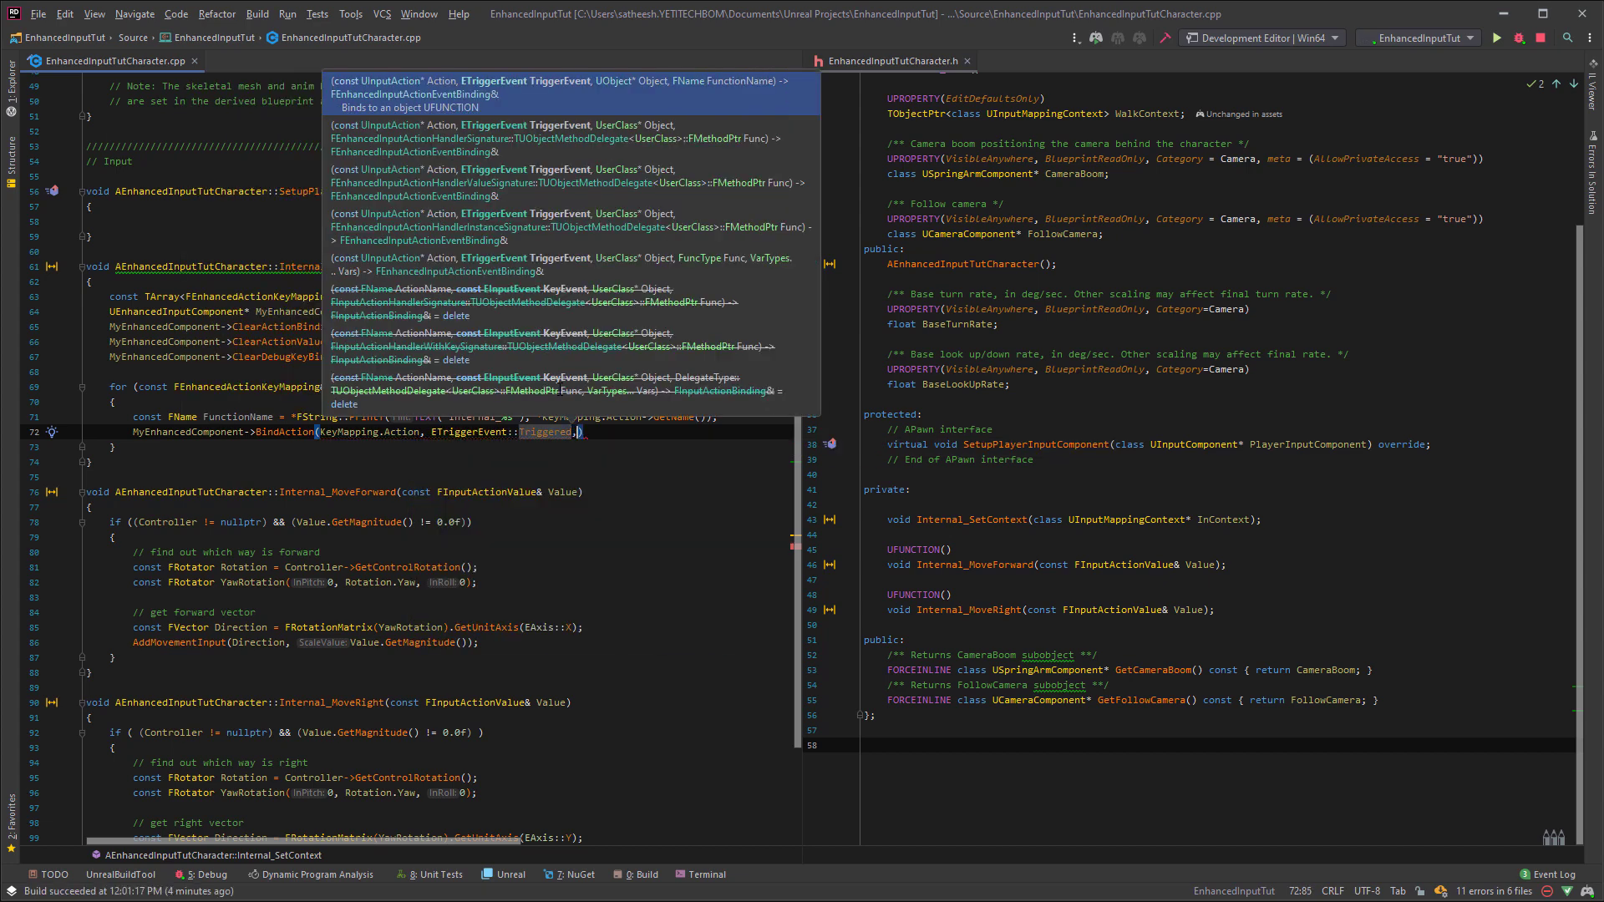
{"action": "type", "text": "Cast"}
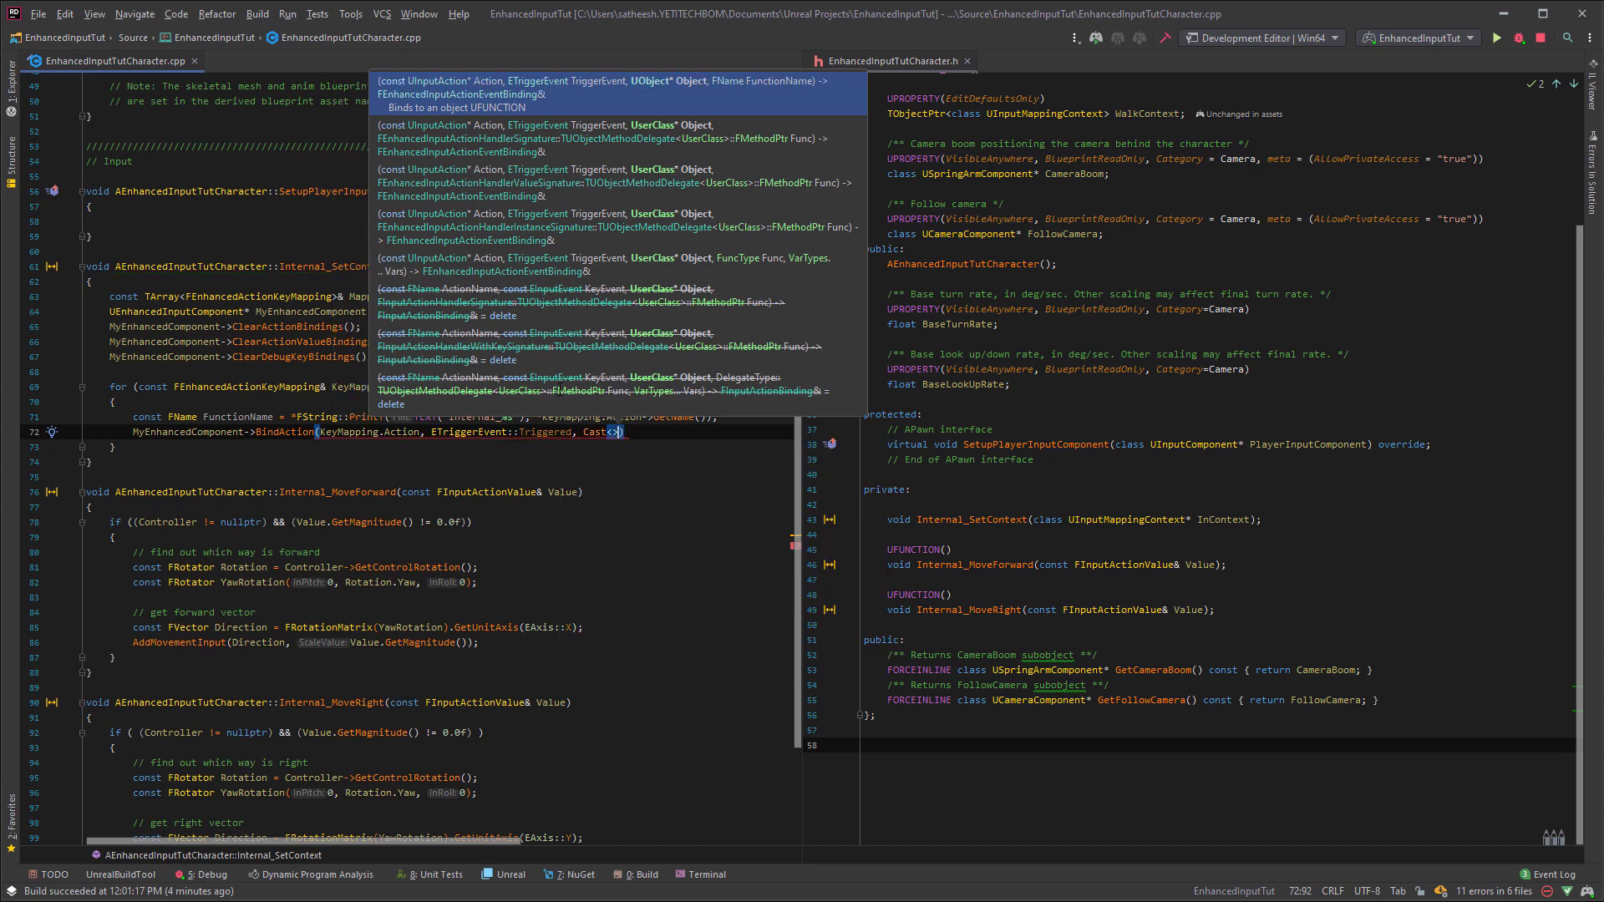
{"action": "type", "text": "<UObject"}
{"action": "key", "text": "Tab"}
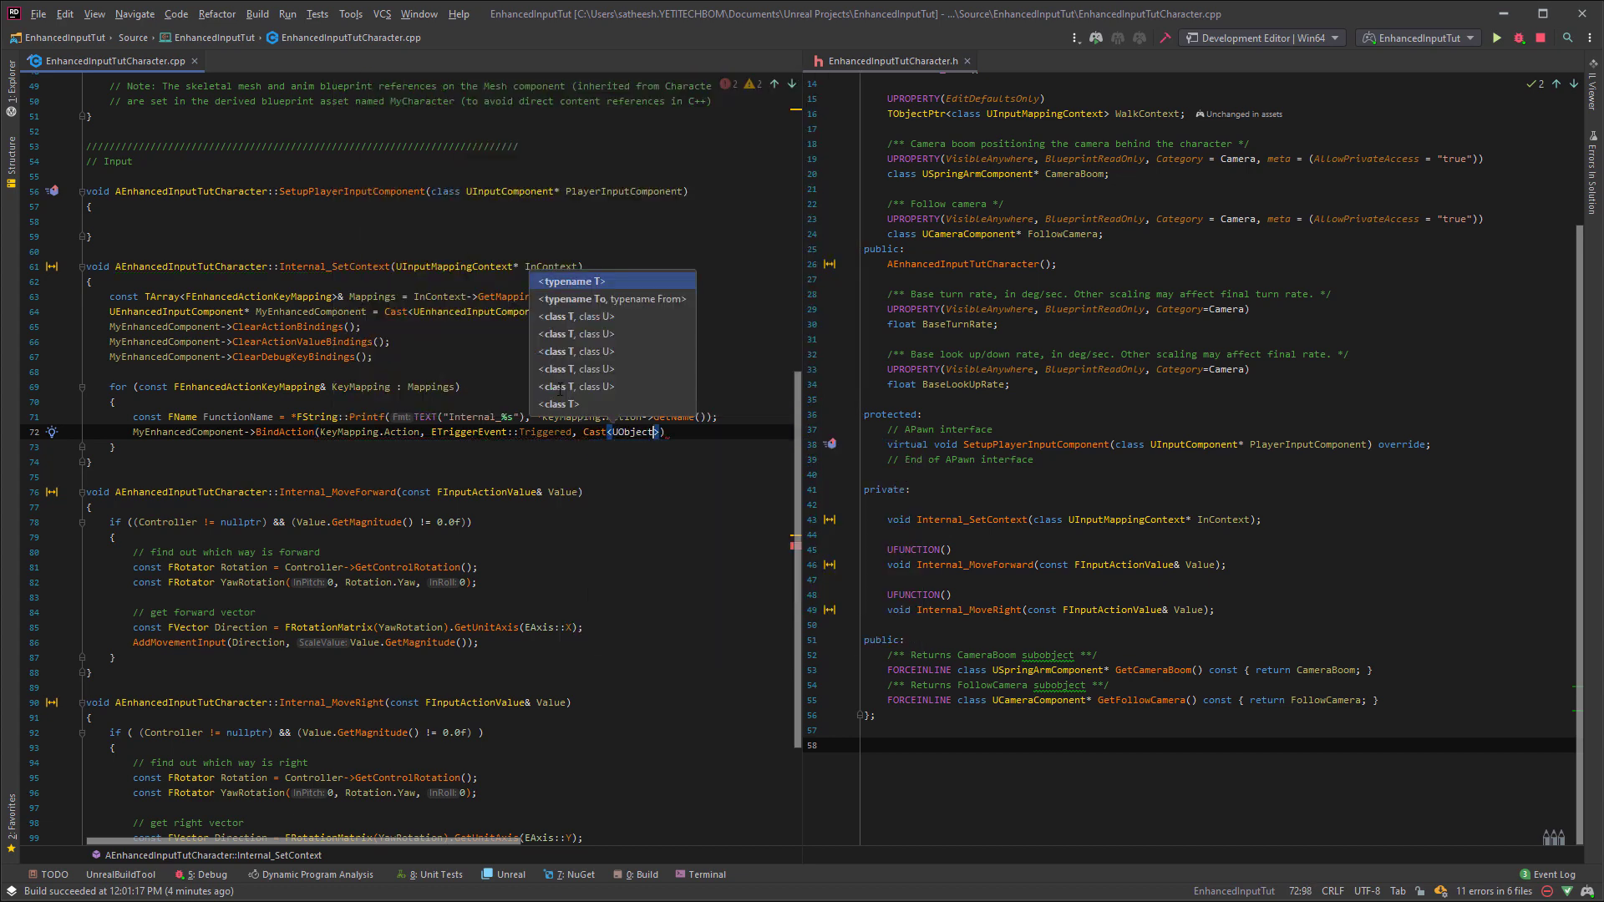
{"action": "type", "text": ">(this"}
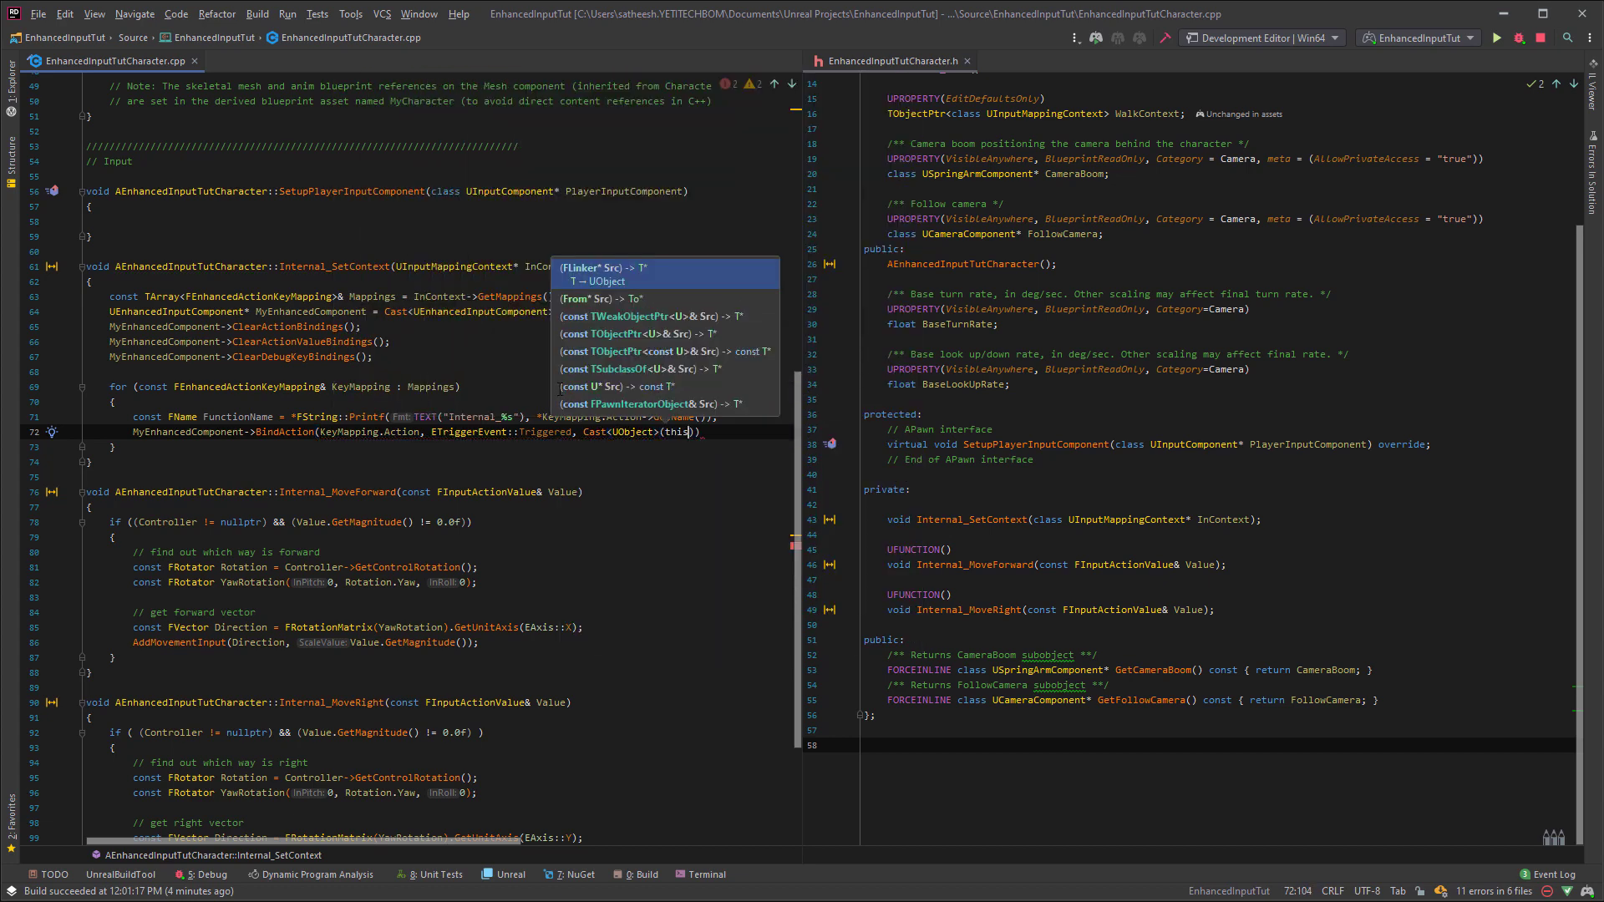
{"action": "type", "text": "),"}
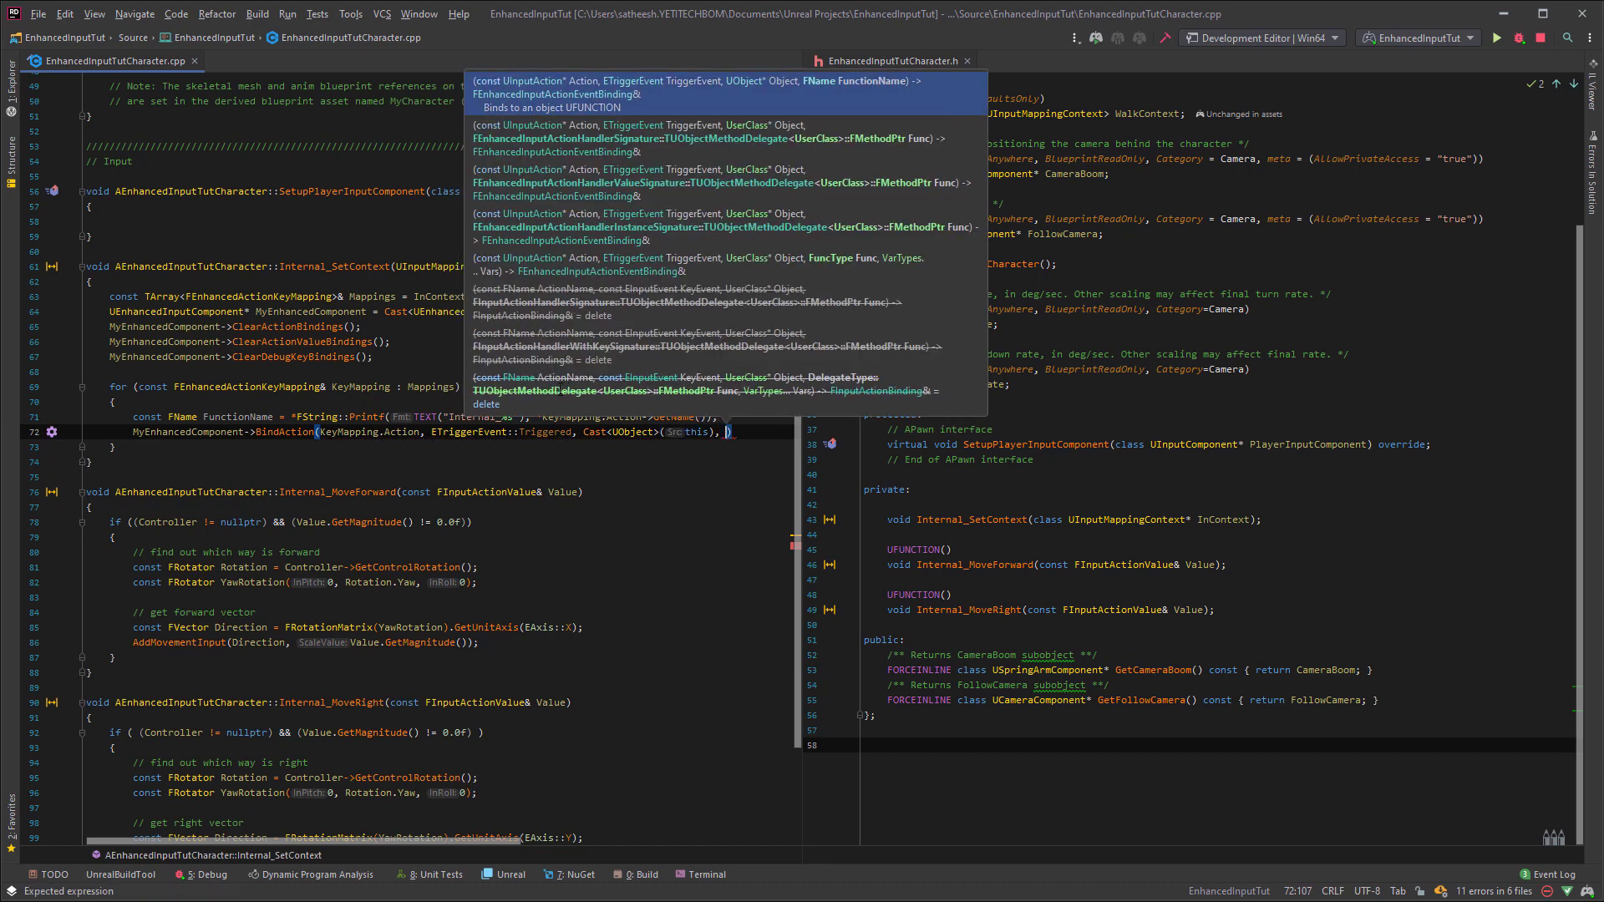
{"action": "type", "text": " *"}
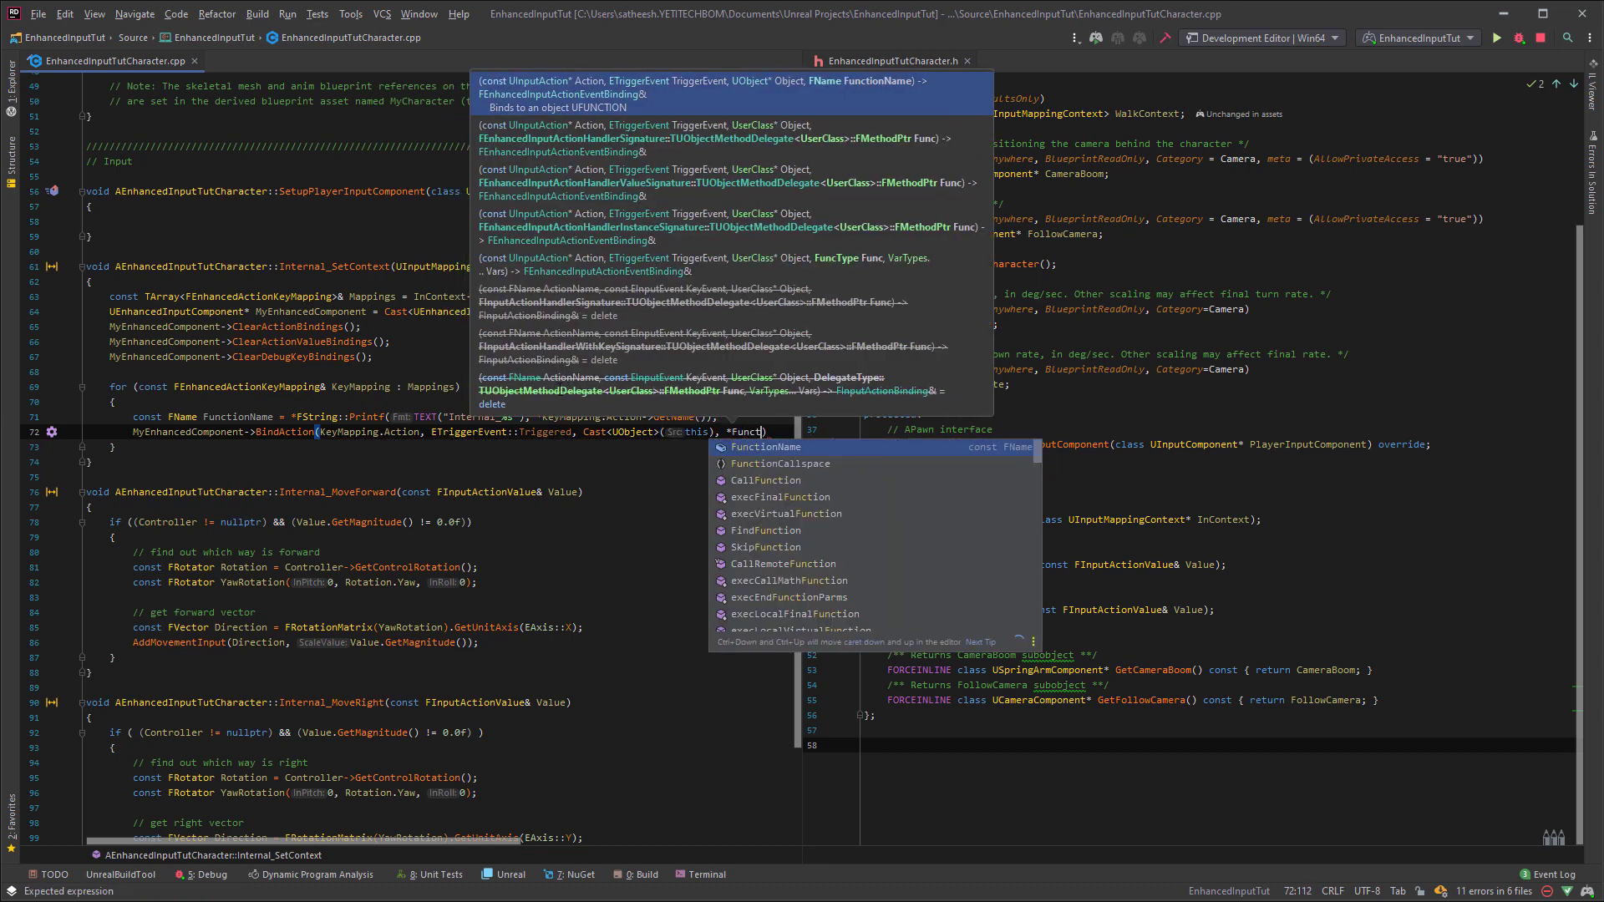
{"action": "type", "text": "FunctionName.T"}
{"action": "key", "text": "Tab"}
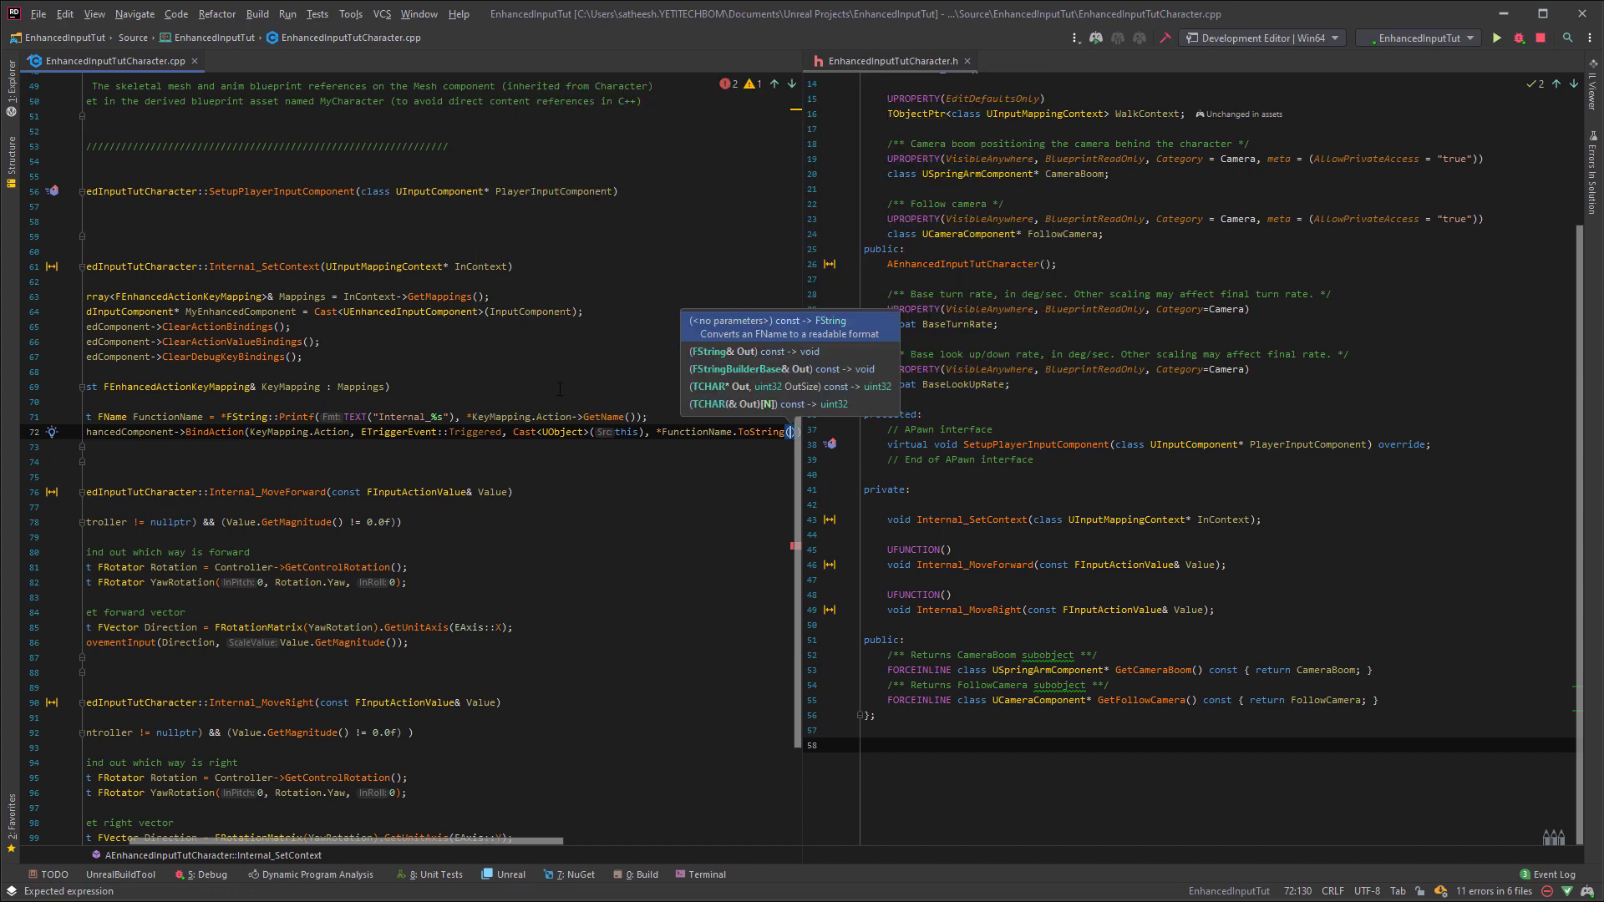
{"action": "type", "text": "));"}
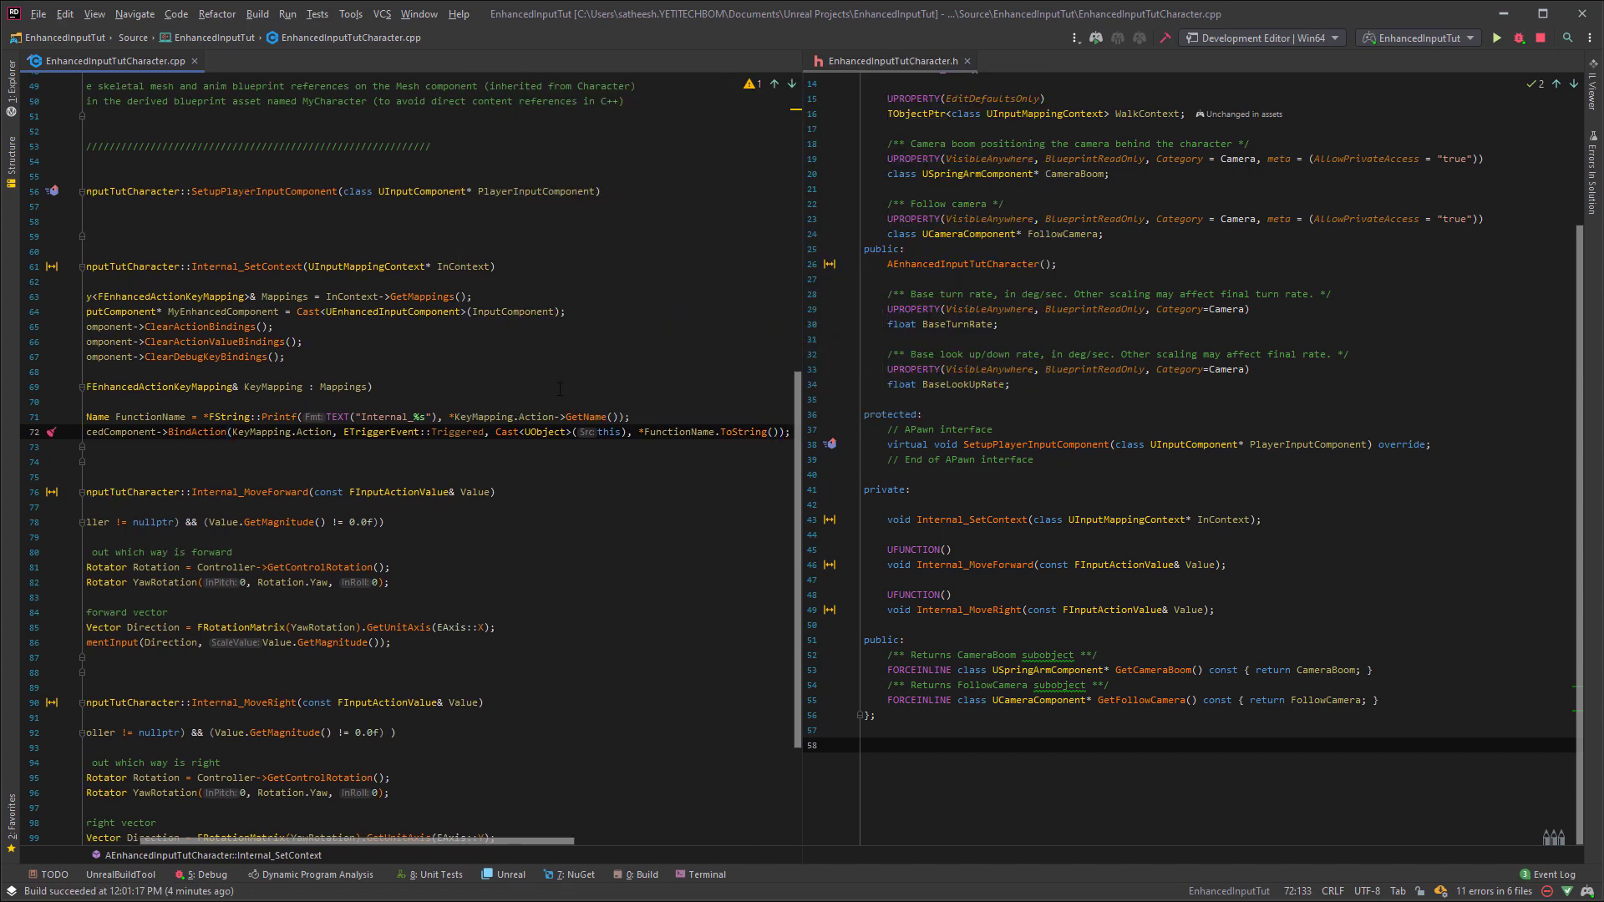
- Close the DefaultWalk asset tab and exit Unreal Editor
{"action": "key", "text": "alt+Tab"}
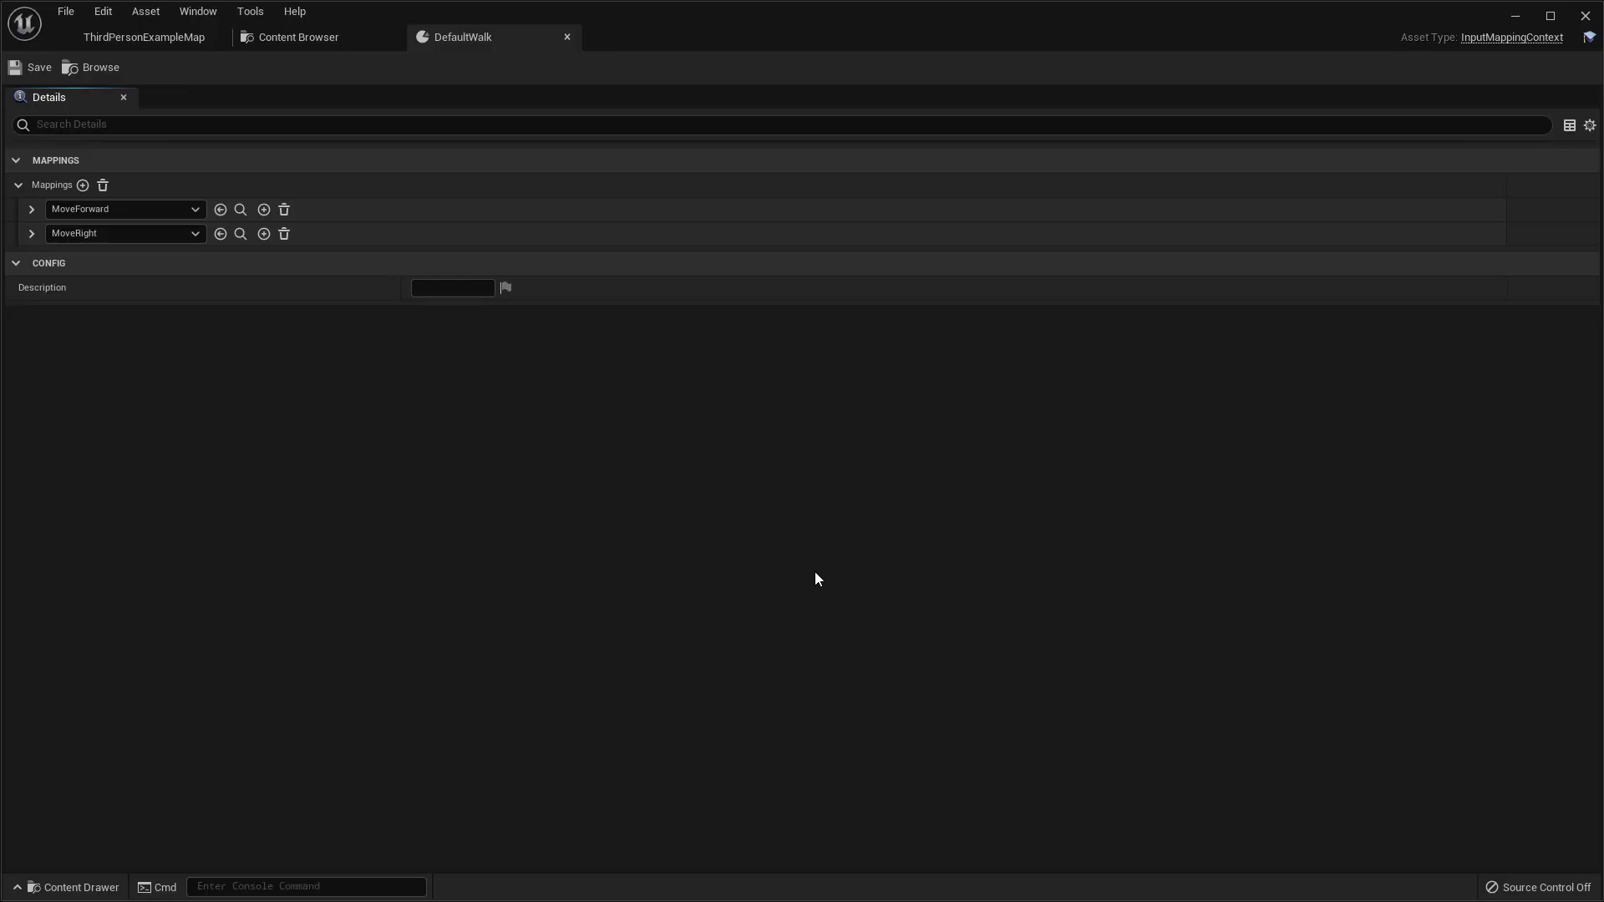
{"action": "left_click", "coordinate": [567, 37]}
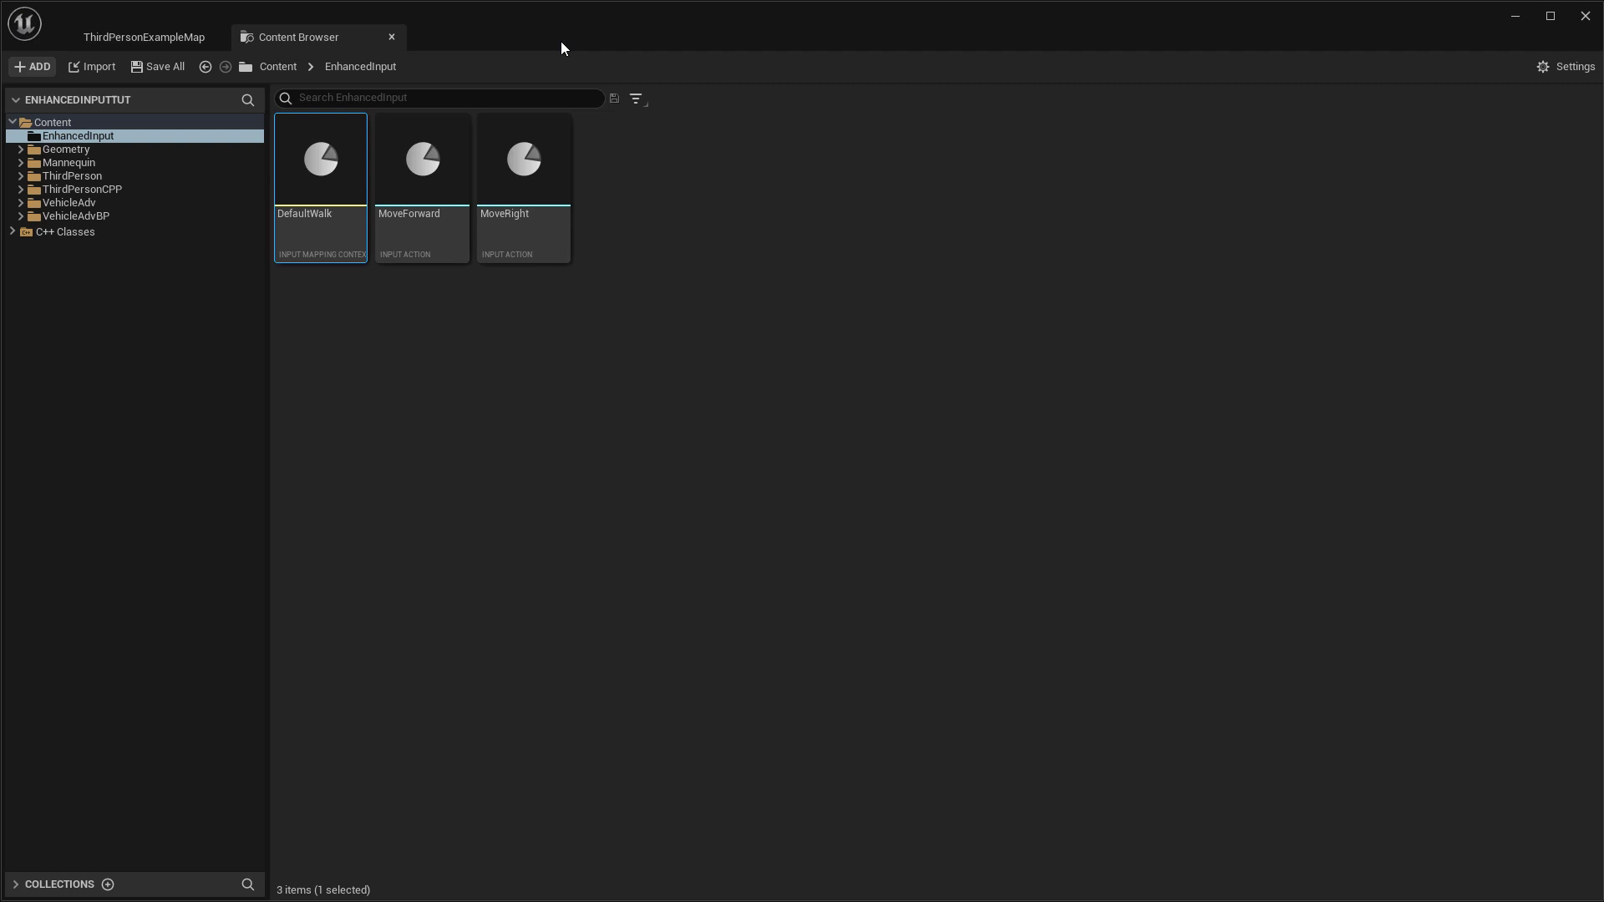
{"action": "left_click", "coordinate": [1585, 15]}
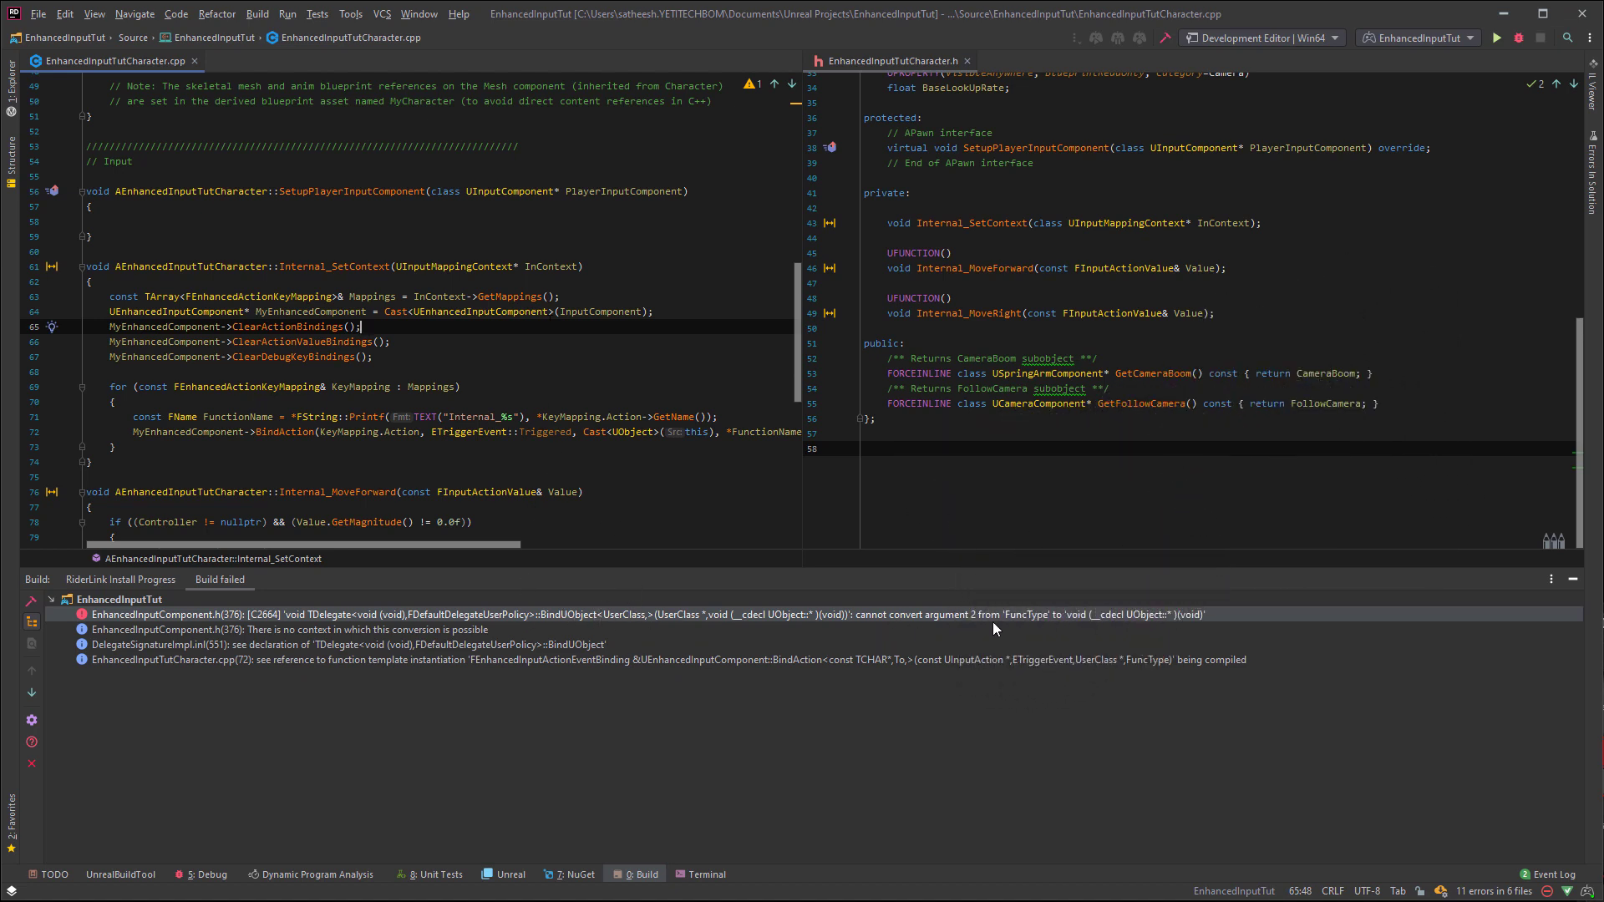
- Remove the ToString() conversion so BindAction's last argument on line 72 is just FunctionName
{"action": "left_click", "coordinate": [376, 402]}
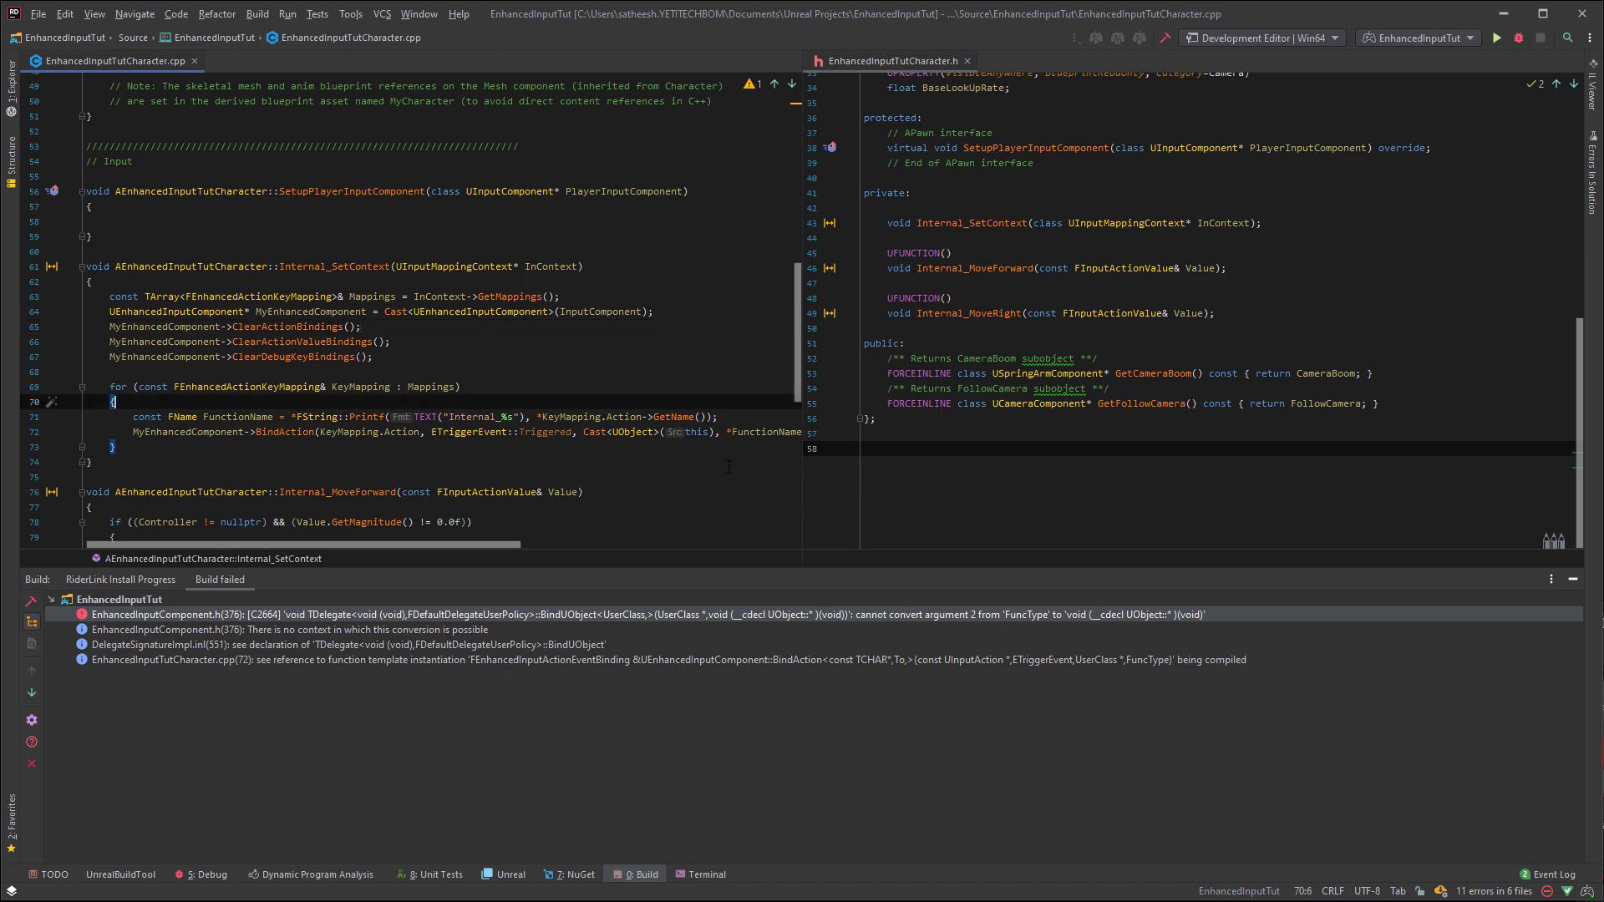
{"action": "left_click_drag", "start_coordinate": [377, 548], "coordinate": [548, 548]}
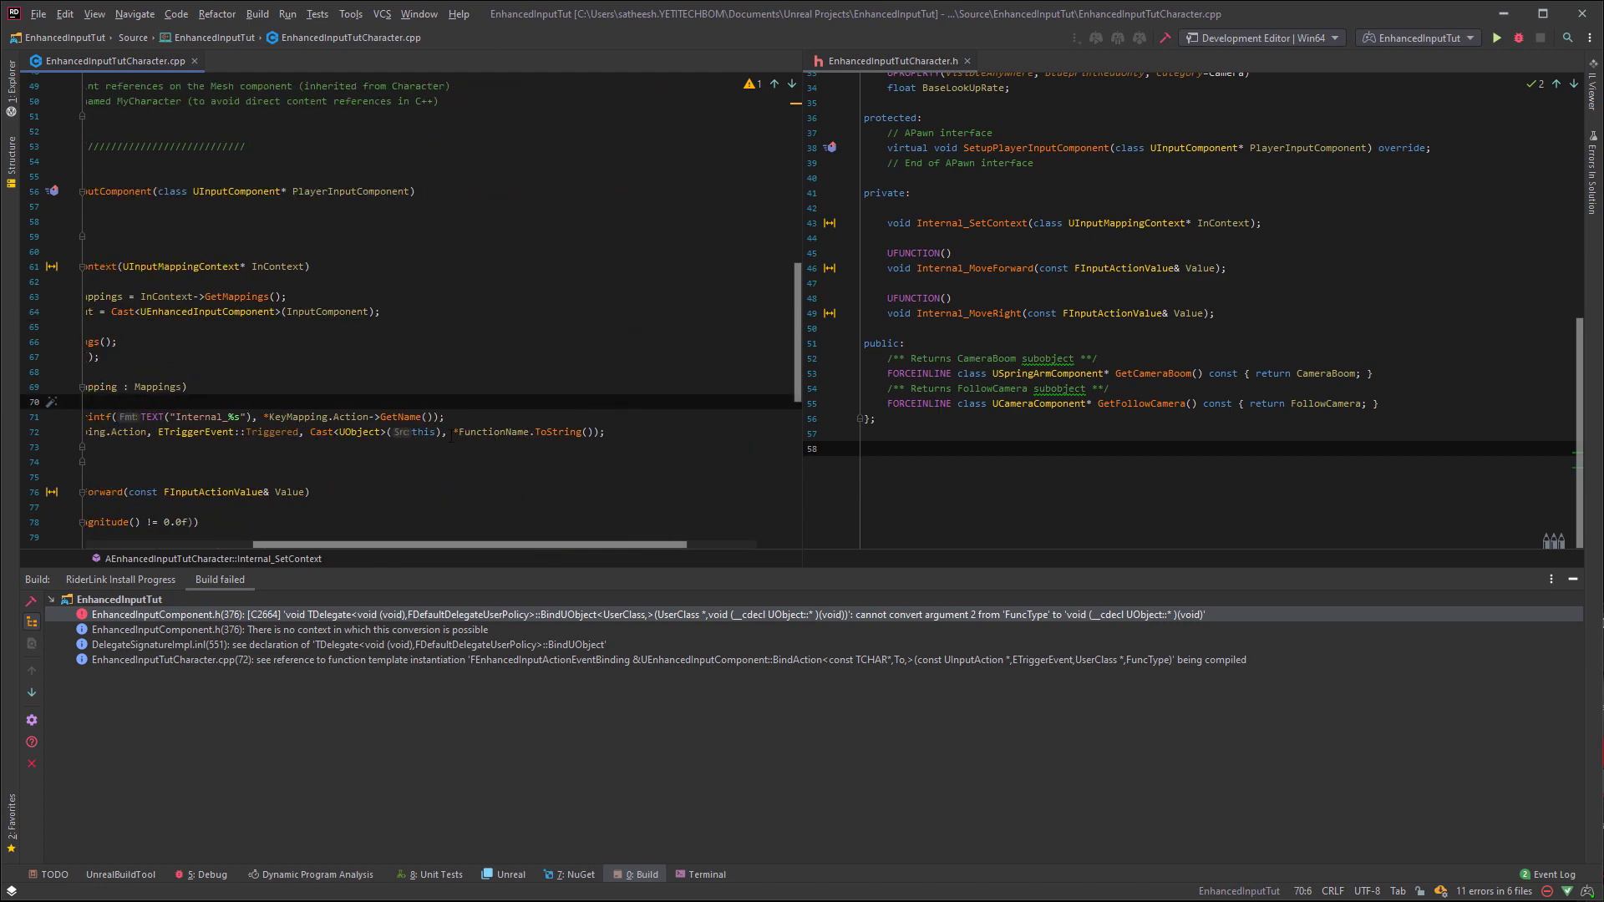
{"action": "double_click", "coordinate": [551, 431]}
{"action": "key", "text": "BackSpace"}
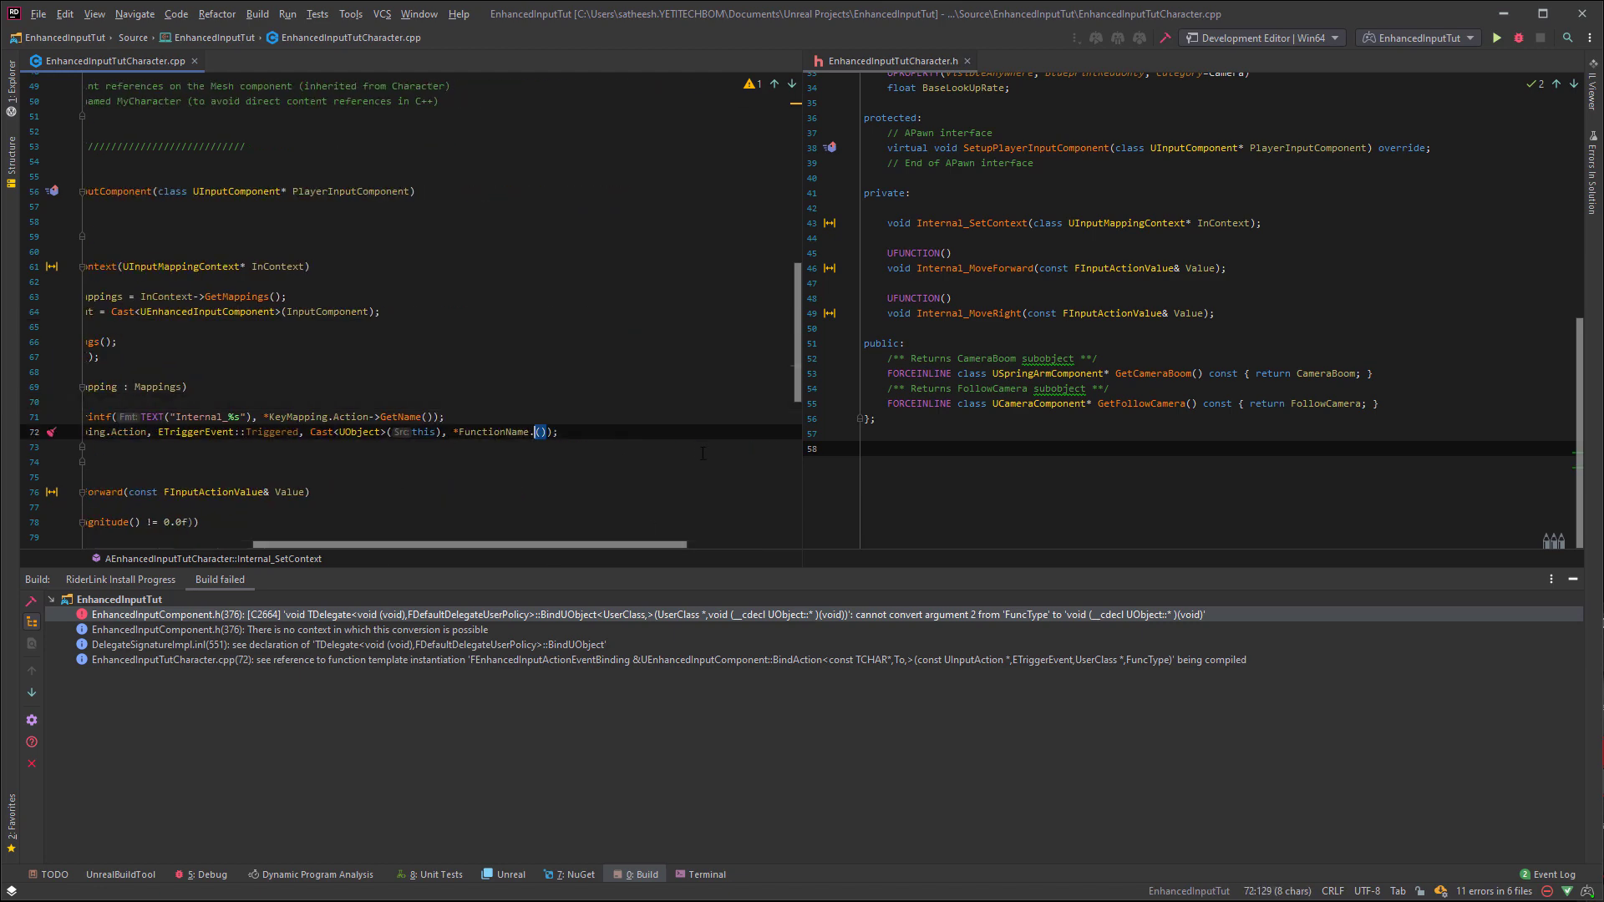
{"action": "key", "text": "BackSpace"}
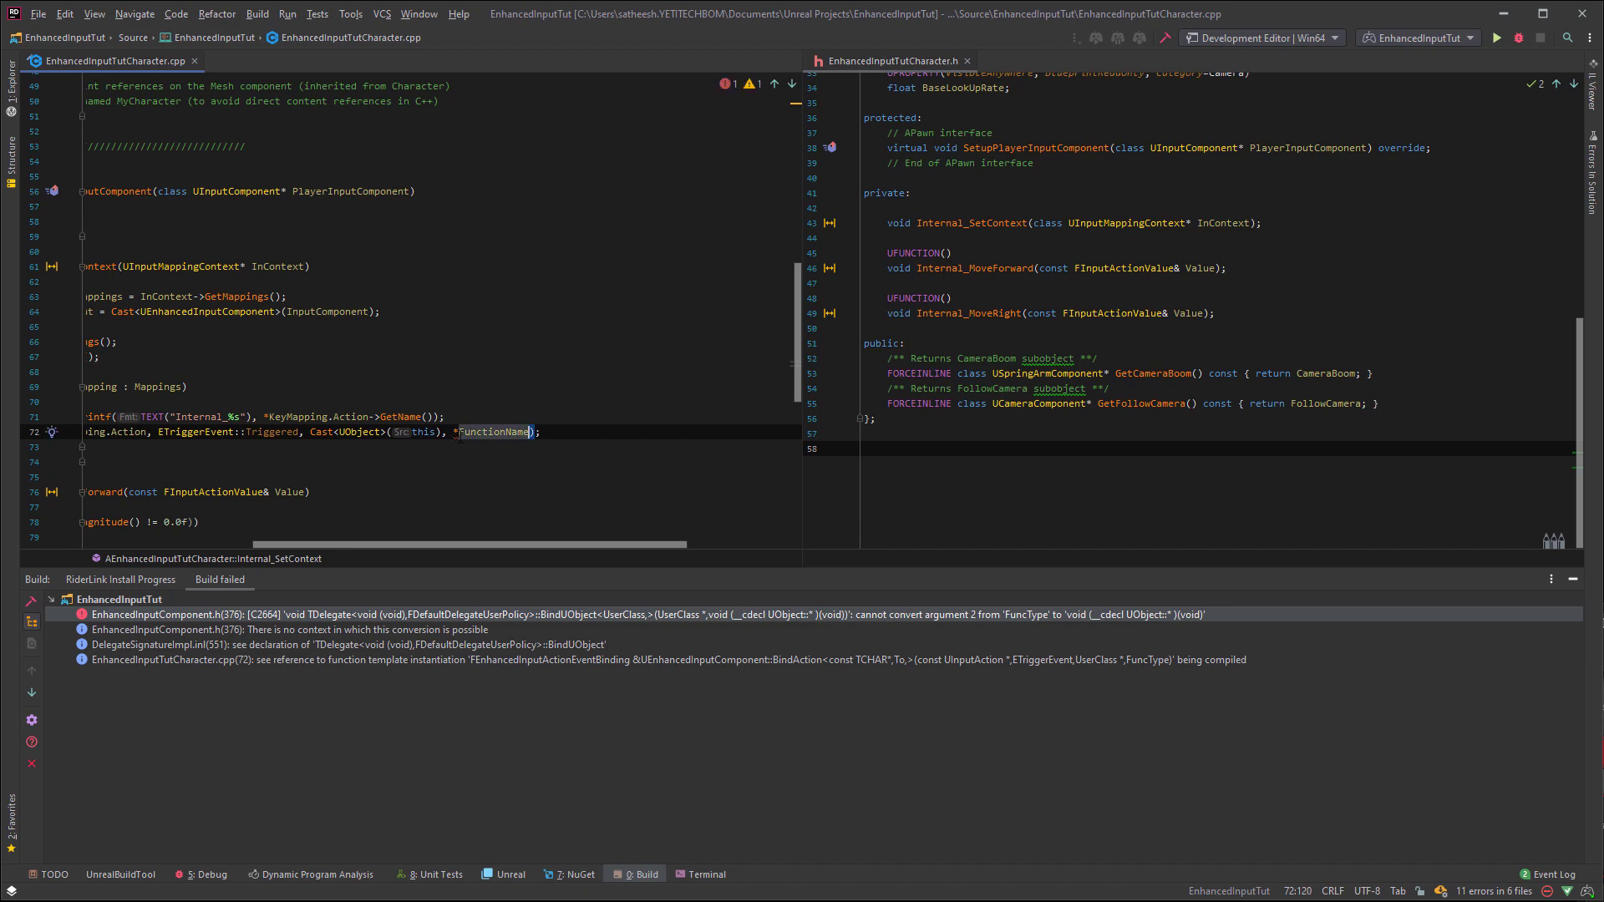
{"action": "left_click", "coordinate": [715, 431]}
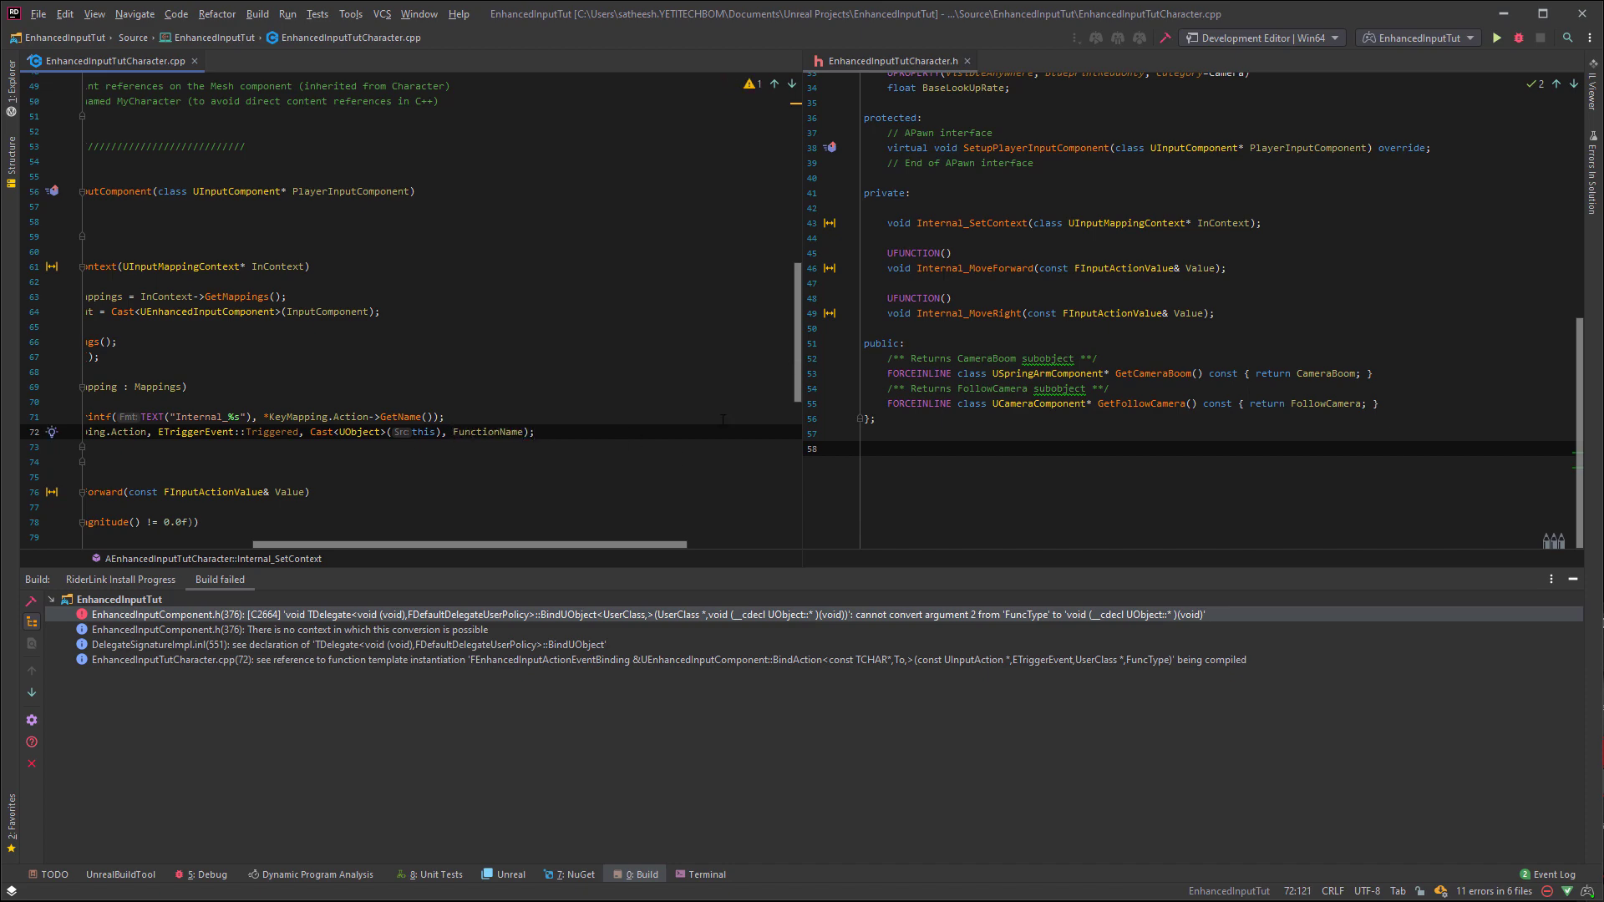
{"action": "key", "text": "Home"}
{"action": "left_click", "coordinate": [413, 281]}
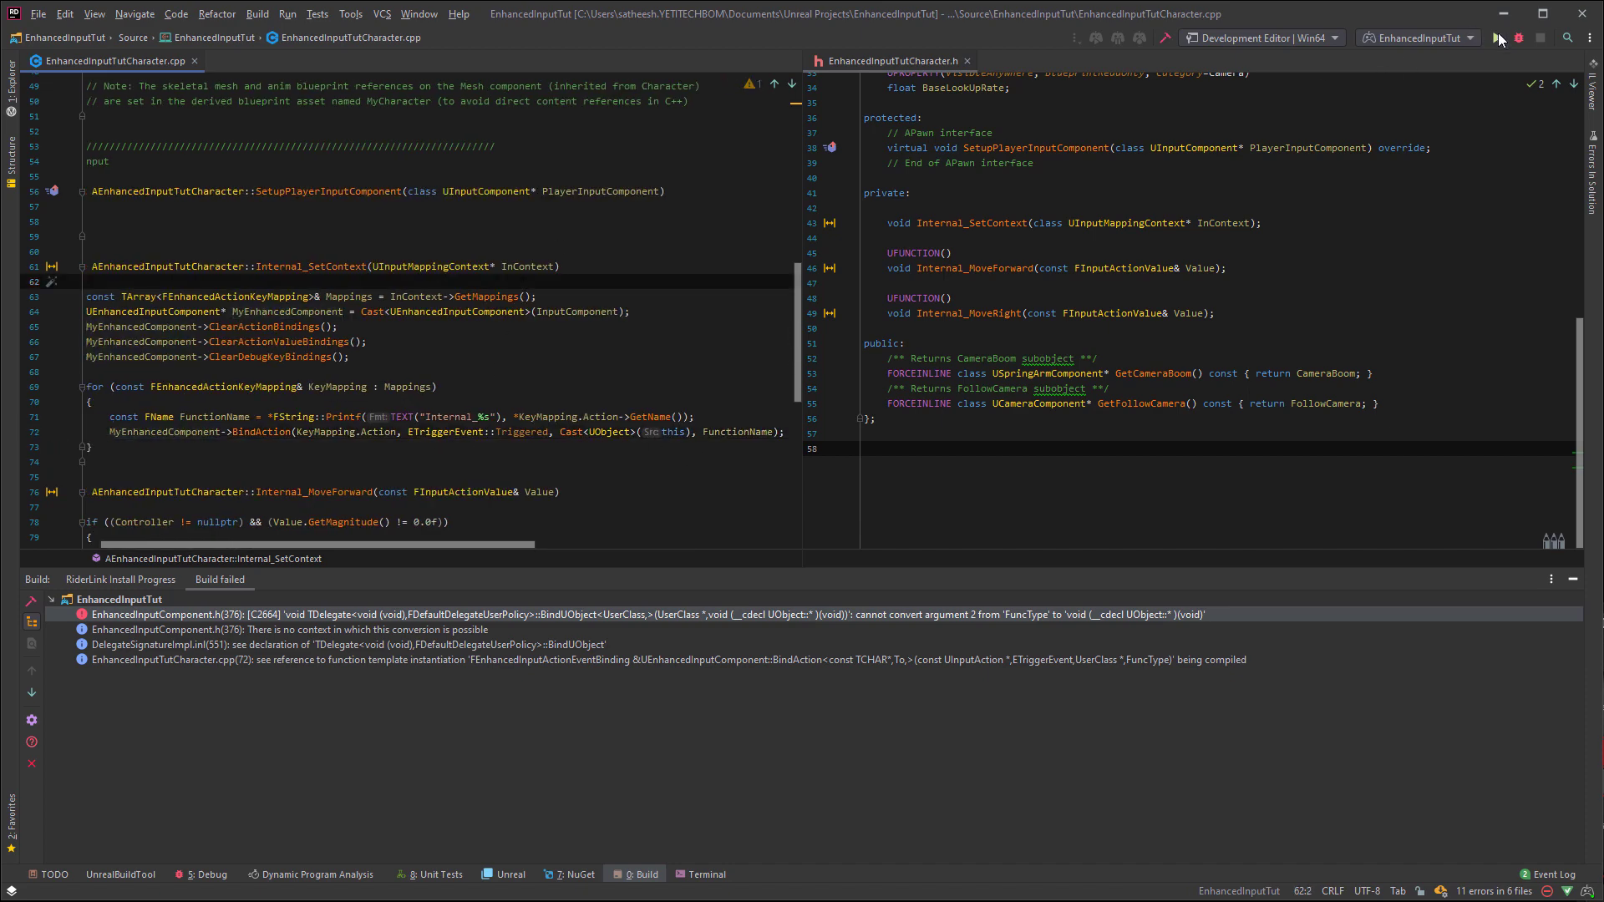
- Build the project with the binding fix and hide the Unreal Editor log window
{"action": "left_click", "coordinate": [1519, 39]}
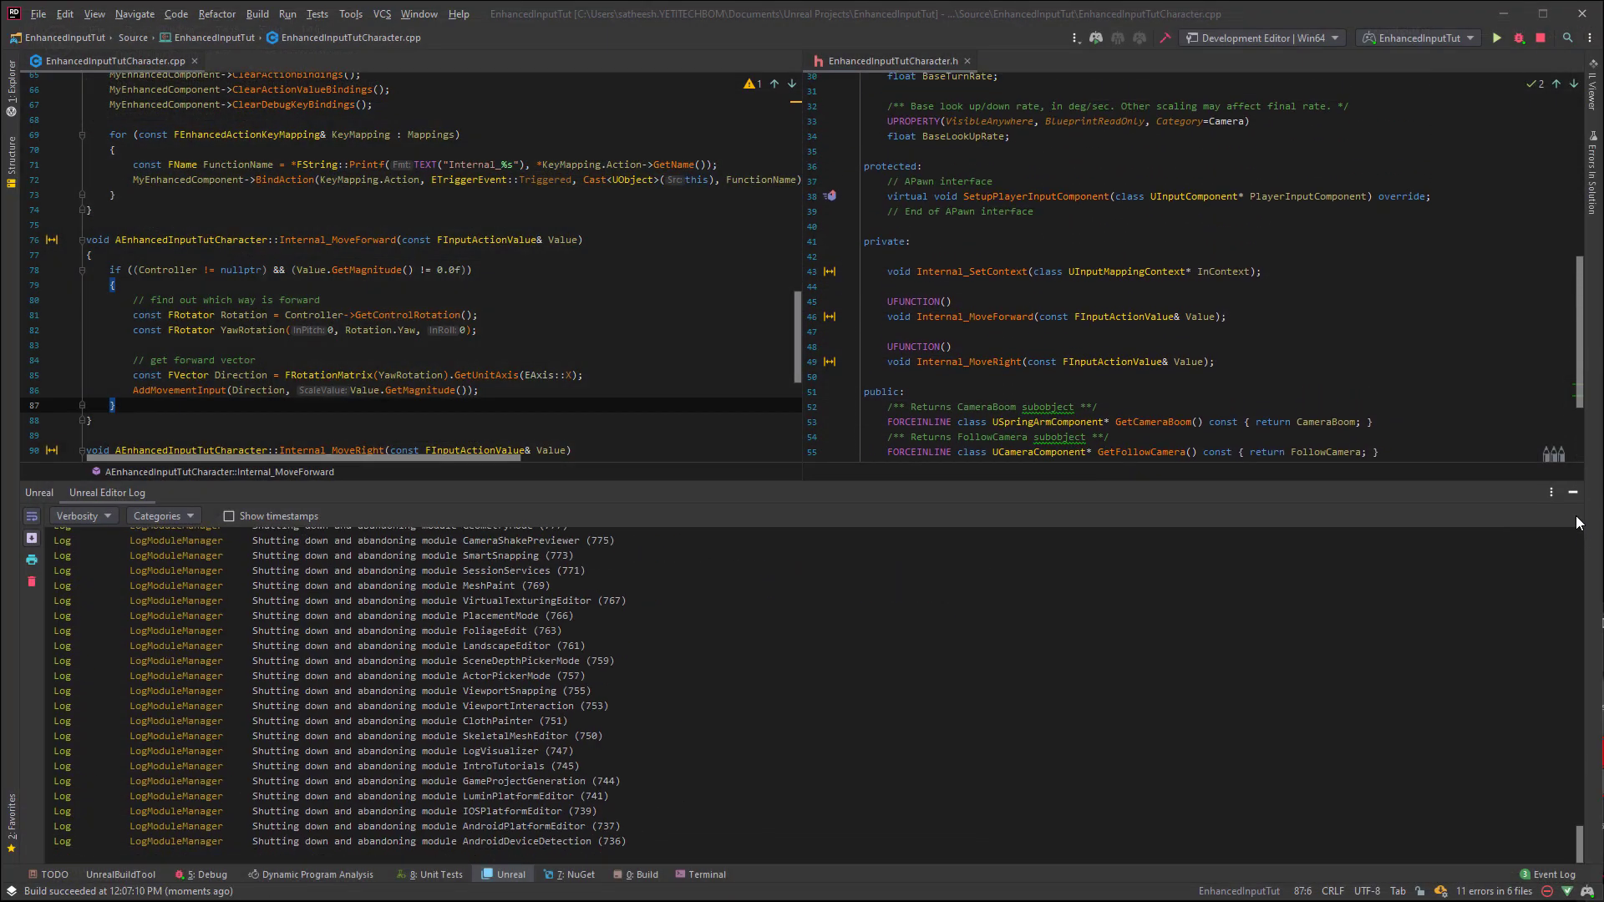
{"action": "left_click", "coordinate": [1574, 492]}
{"action": "scroll", "coordinate": [537, 440], "scroll_direction": "up", "scroll_amount": 4}
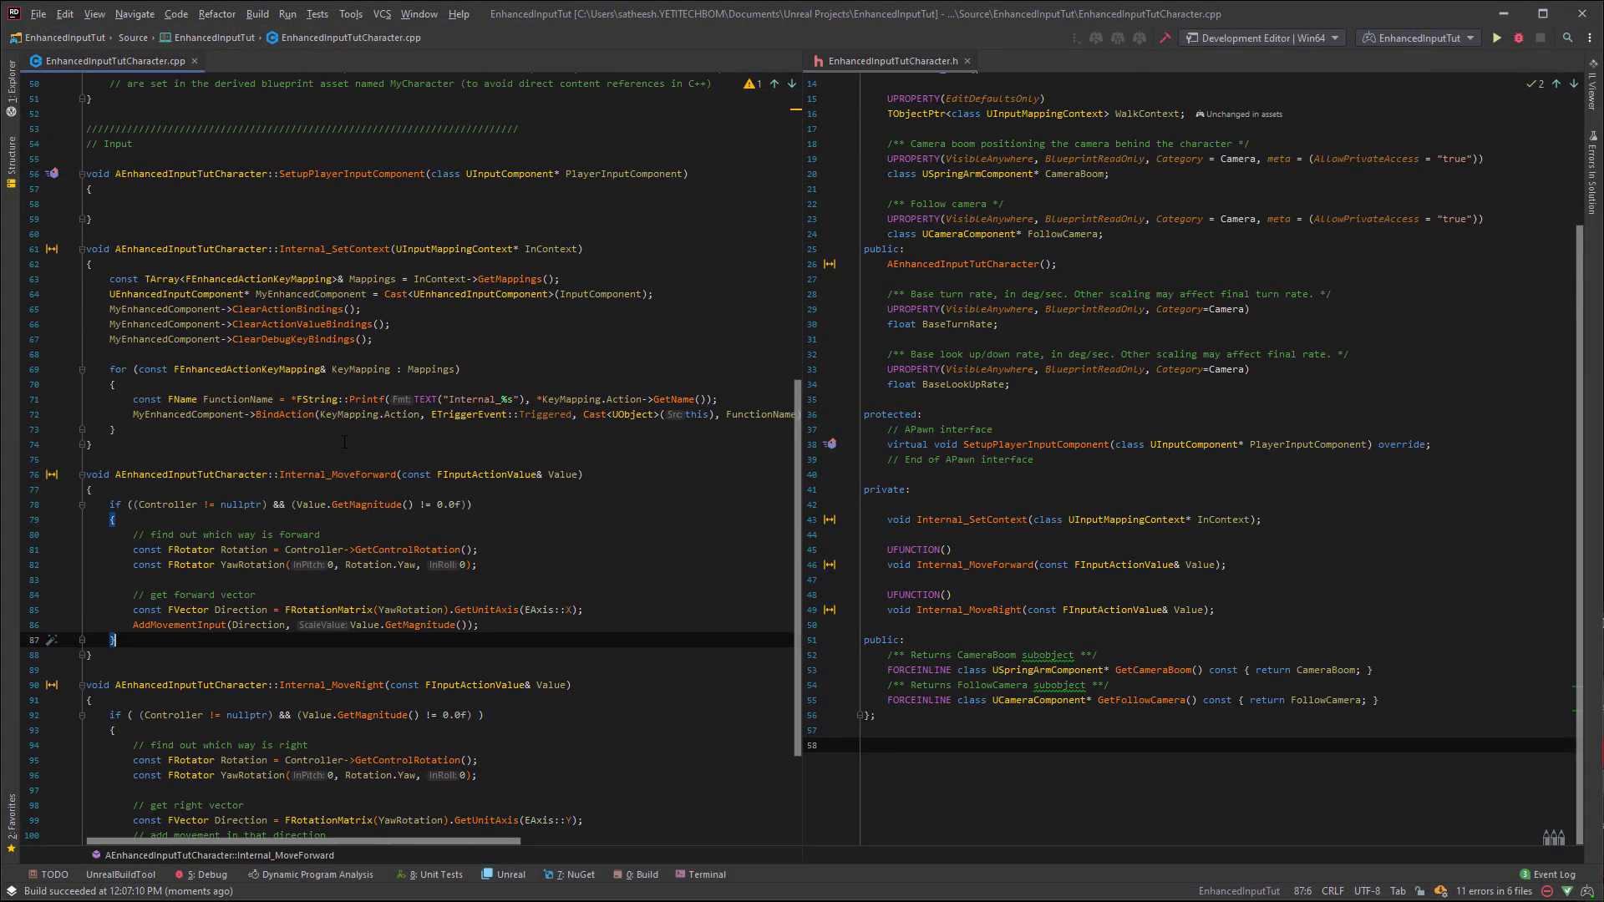
{"action": "left_click", "coordinate": [334, 249]}
{"action": "scroll", "coordinate": [476, 500], "scroll_direction": "up", "scroll_amount": 6}
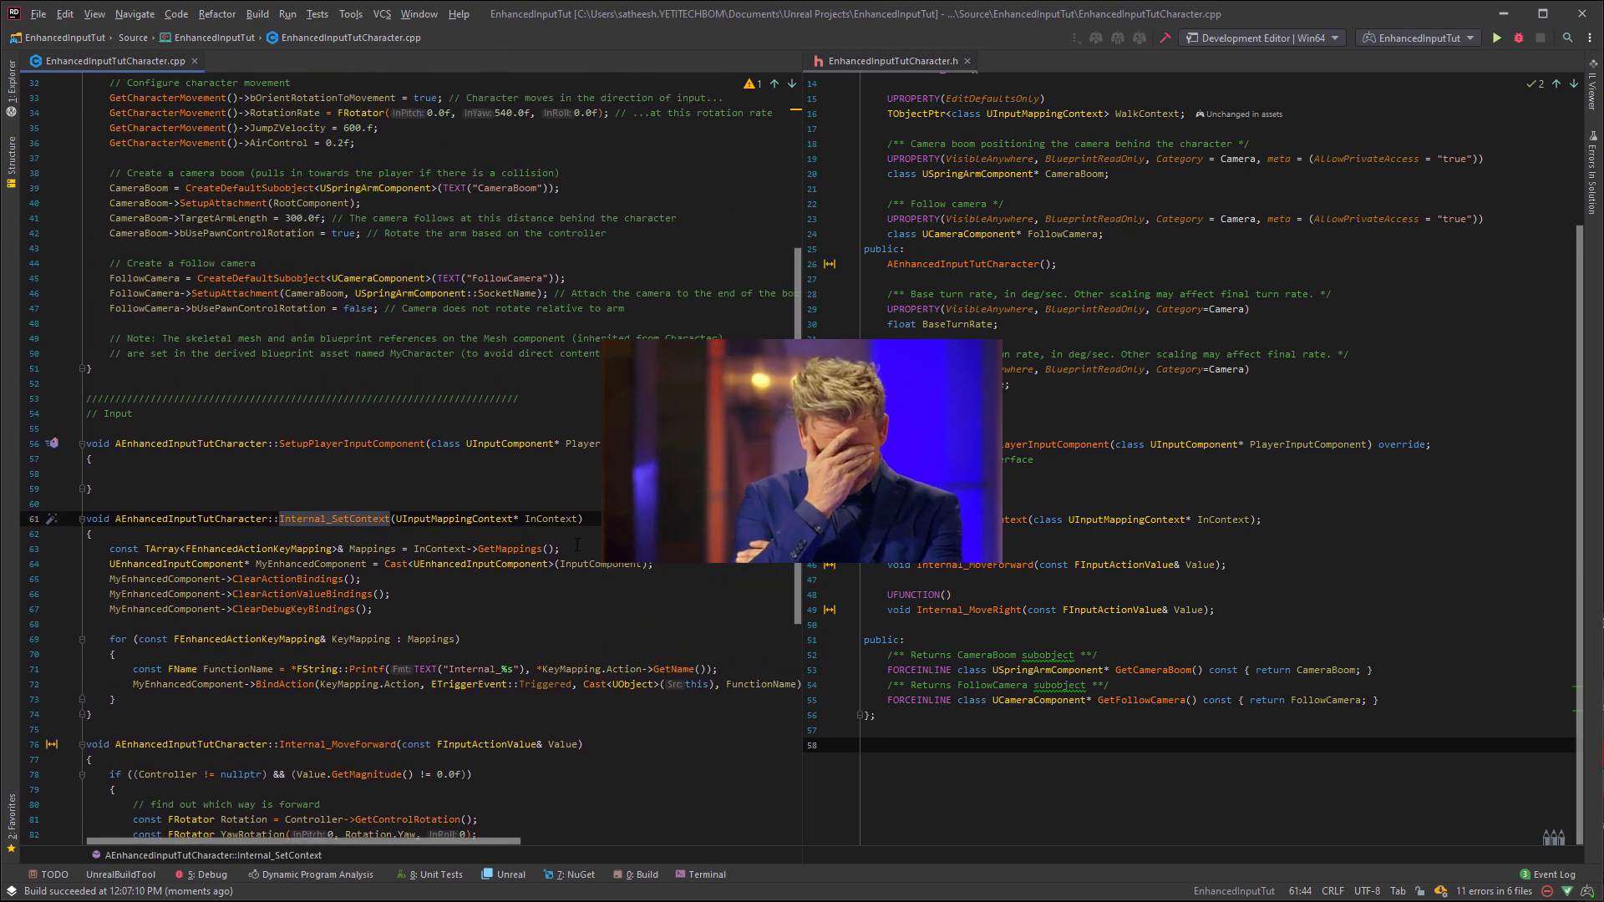
- Add Super::SetupPlayerInputComponent(PlayerInputComponent); and Internal_SetContext(WalkContext); to SetupPlayerInputComponent
{"action": "left_click", "coordinate": [95, 459]}
{"action": "key", "text": "Return"}
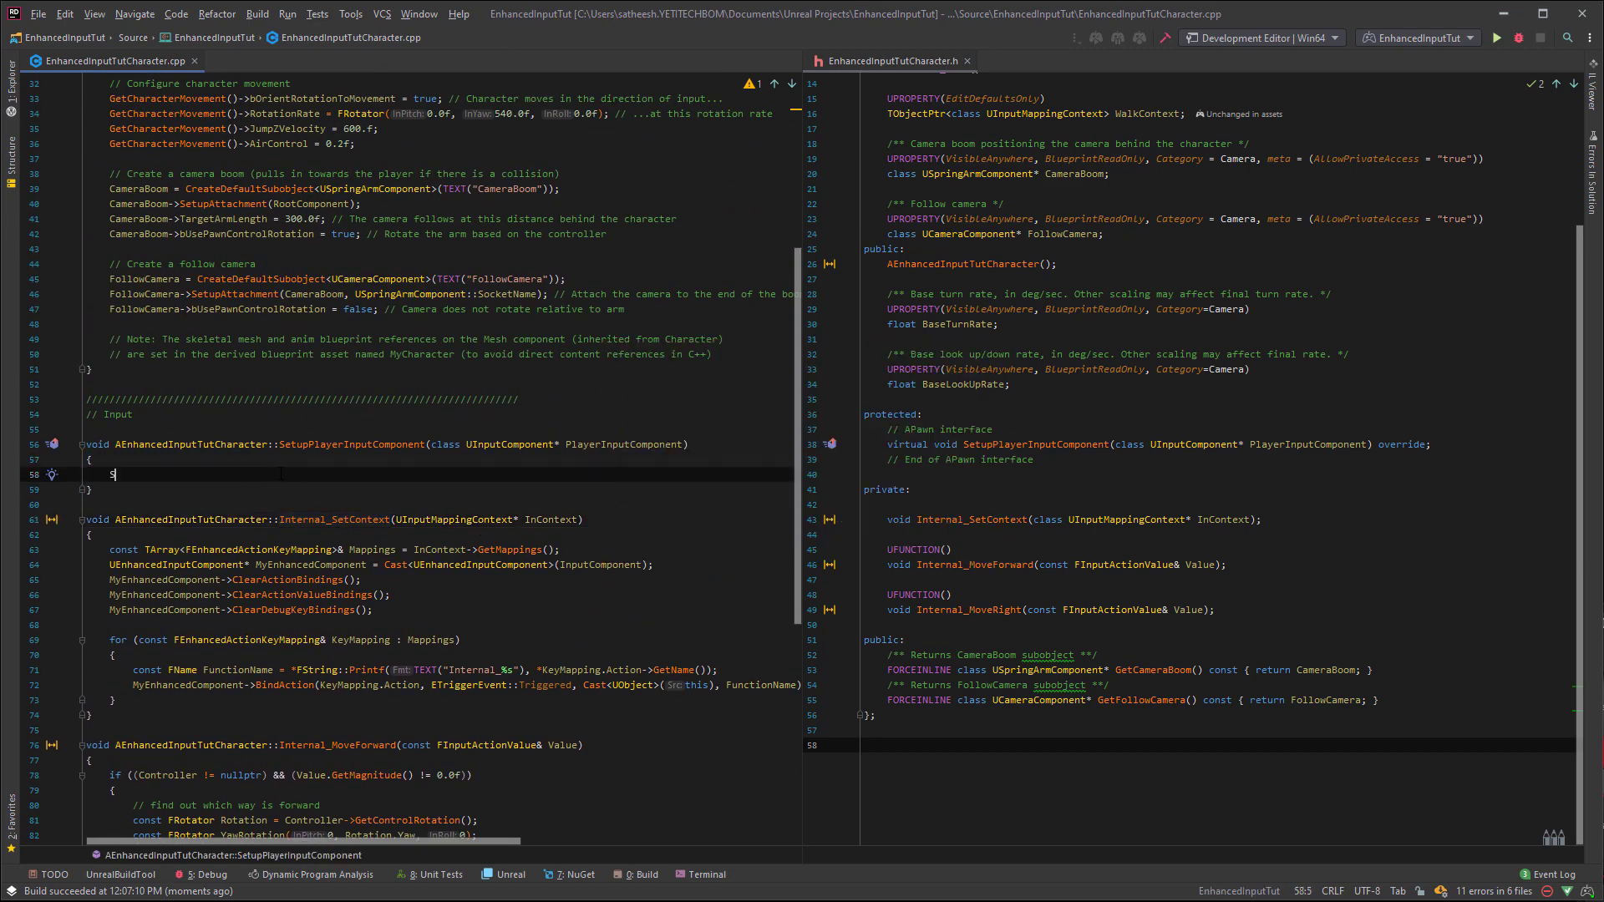
{"action": "type", "text": "Super::P"}
{"action": "key", "text": "BackSpace"}
{"action": "type", "text": "Setup"}
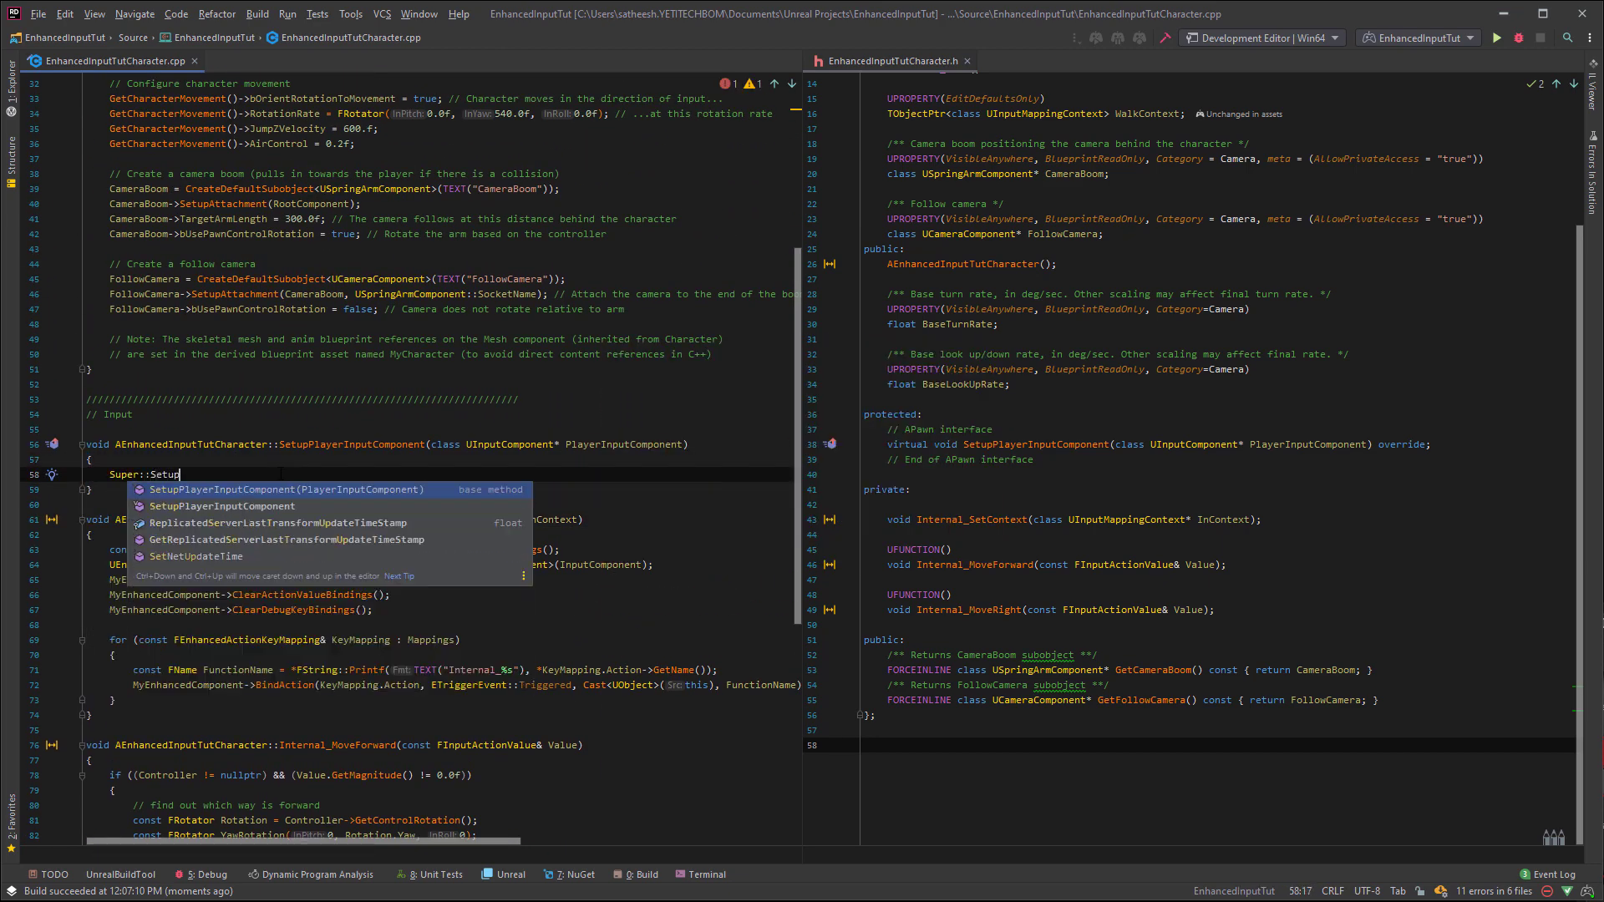
{"action": "key", "text": "Tab"}
{"action": "type", "text": ";"}
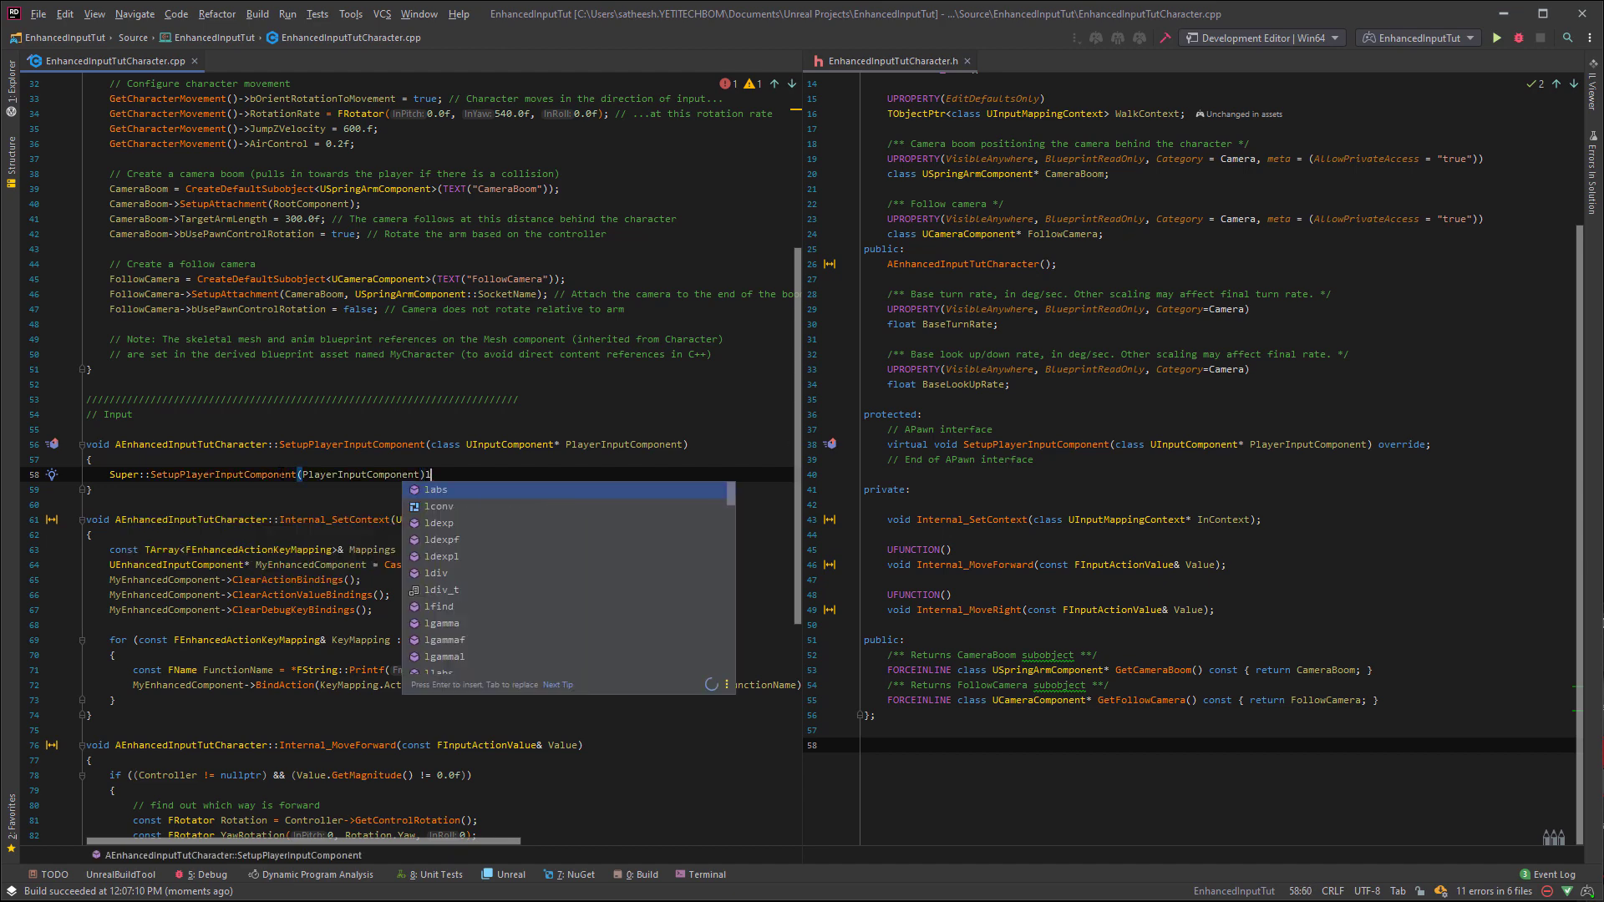
{"action": "key", "text": "Return"}
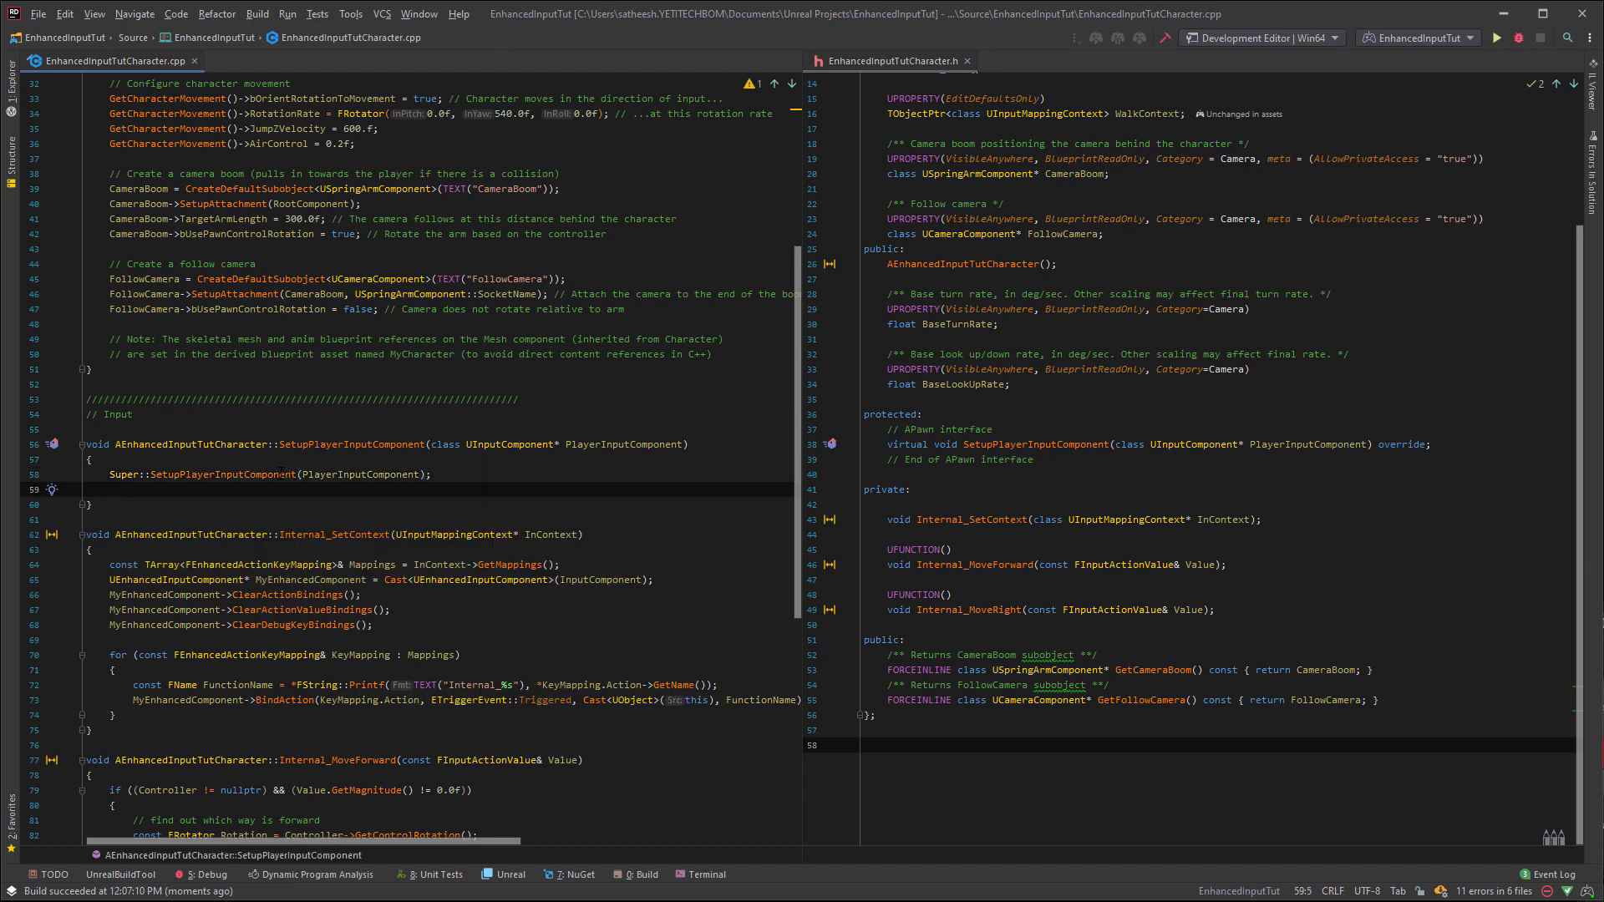
{"action": "type", "text": "Inter"}
{"action": "type", "text": "nal_"}
{"action": "key", "text": "Tab"}
{"action": "type", "text": "W"}
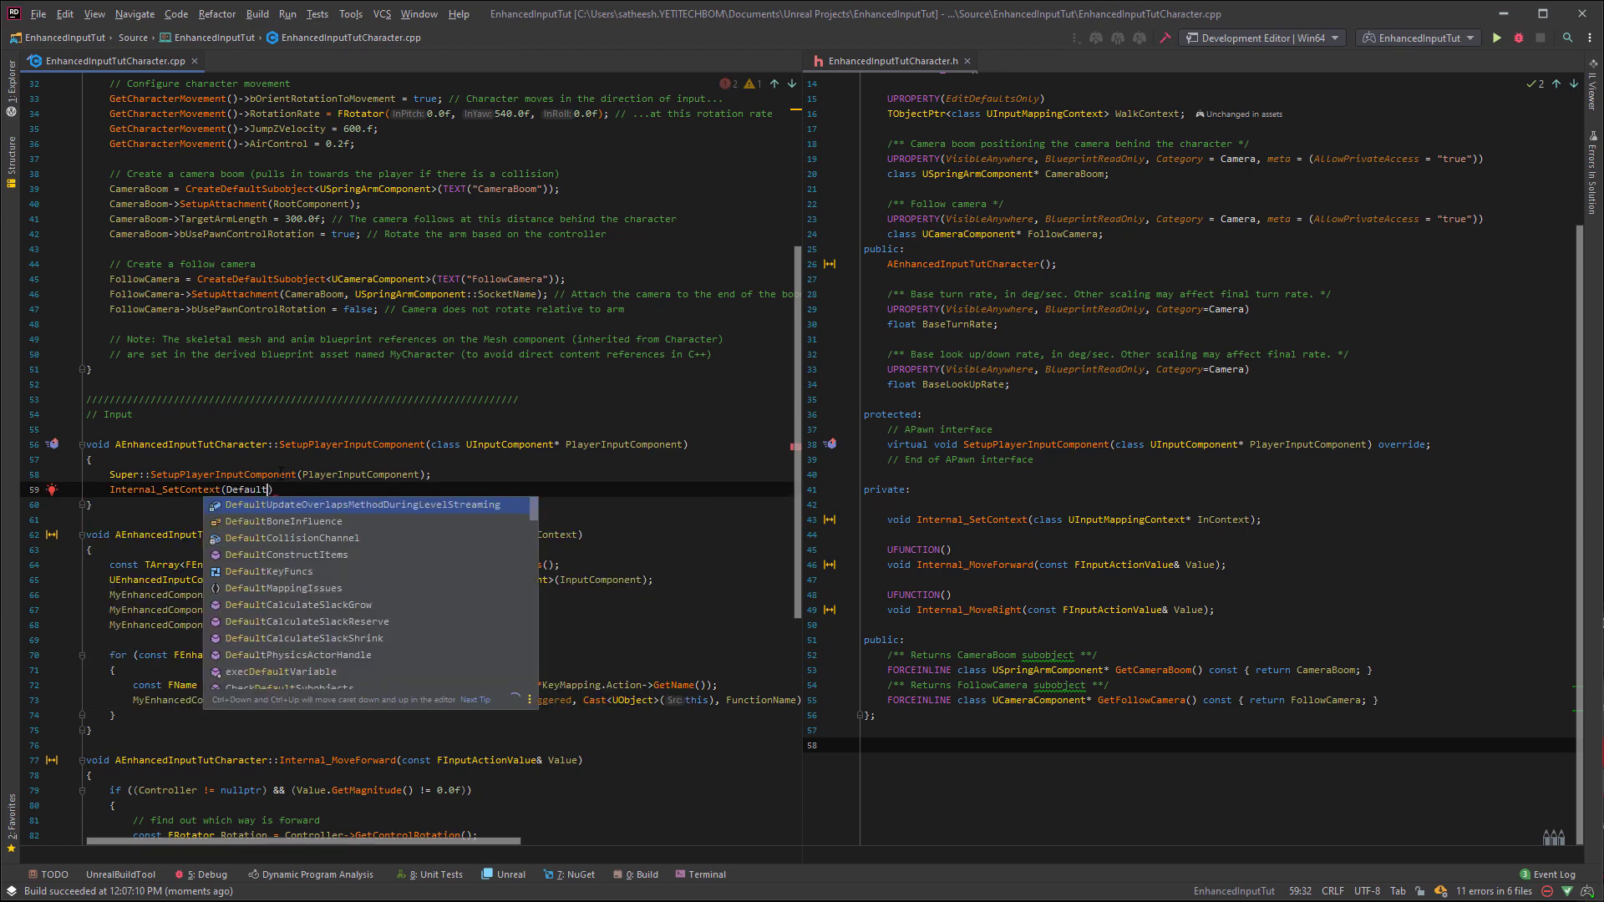
{"action": "key", "text": "Tab"}
{"action": "type", "text": ")"}
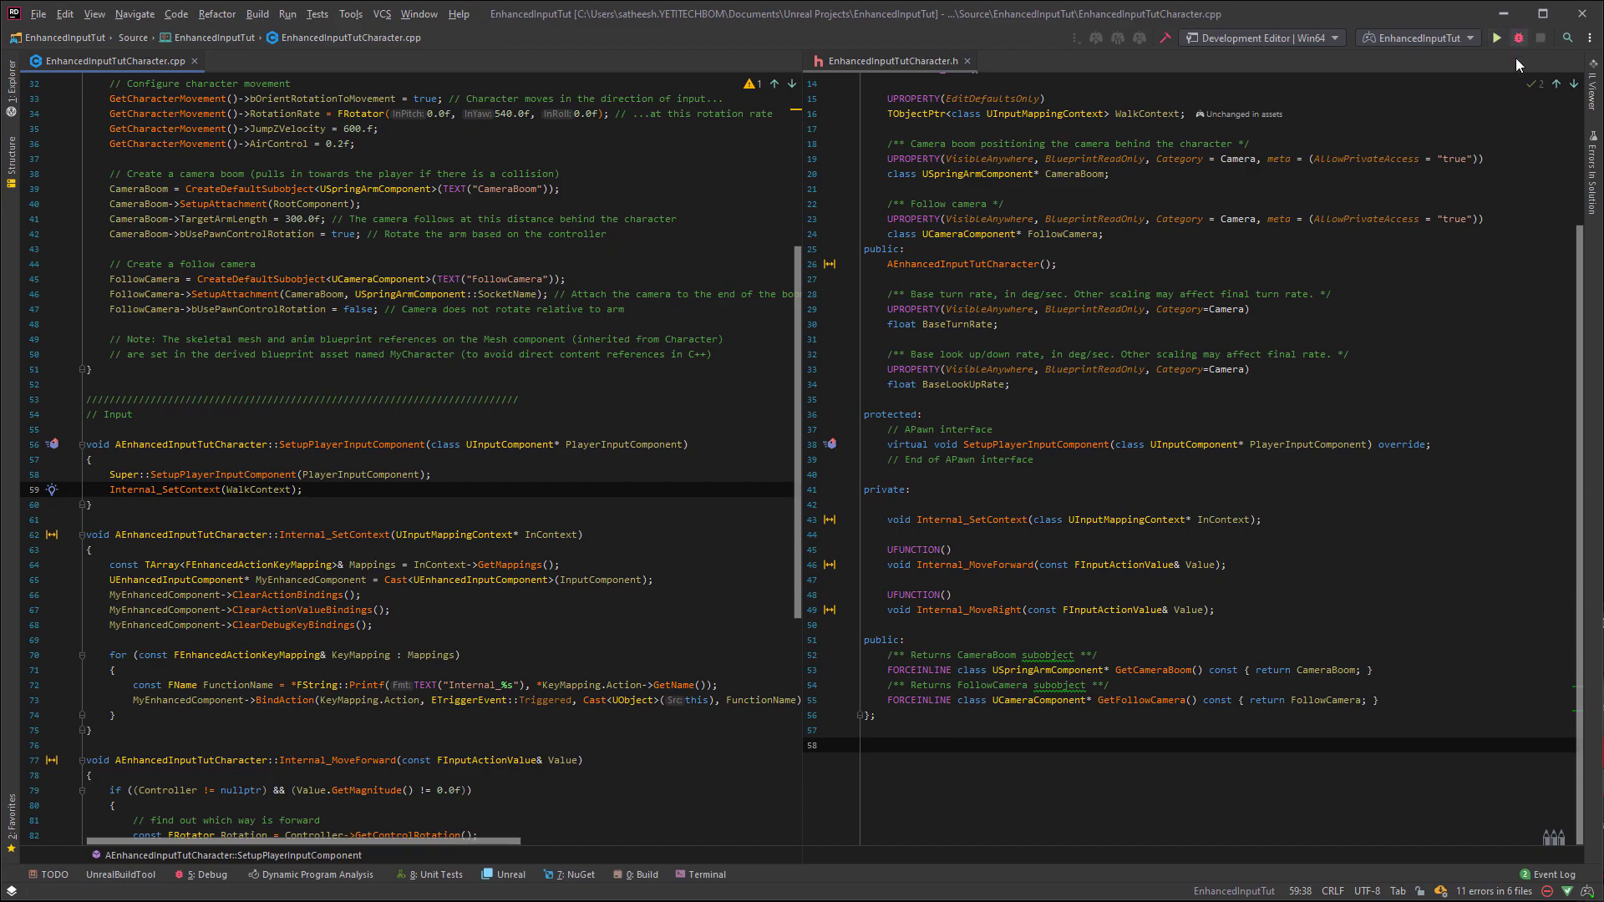
- Launch Unreal Editor from Rider and briefly play-test the third person level
{"action": "left_click", "coordinate": [1497, 38]}
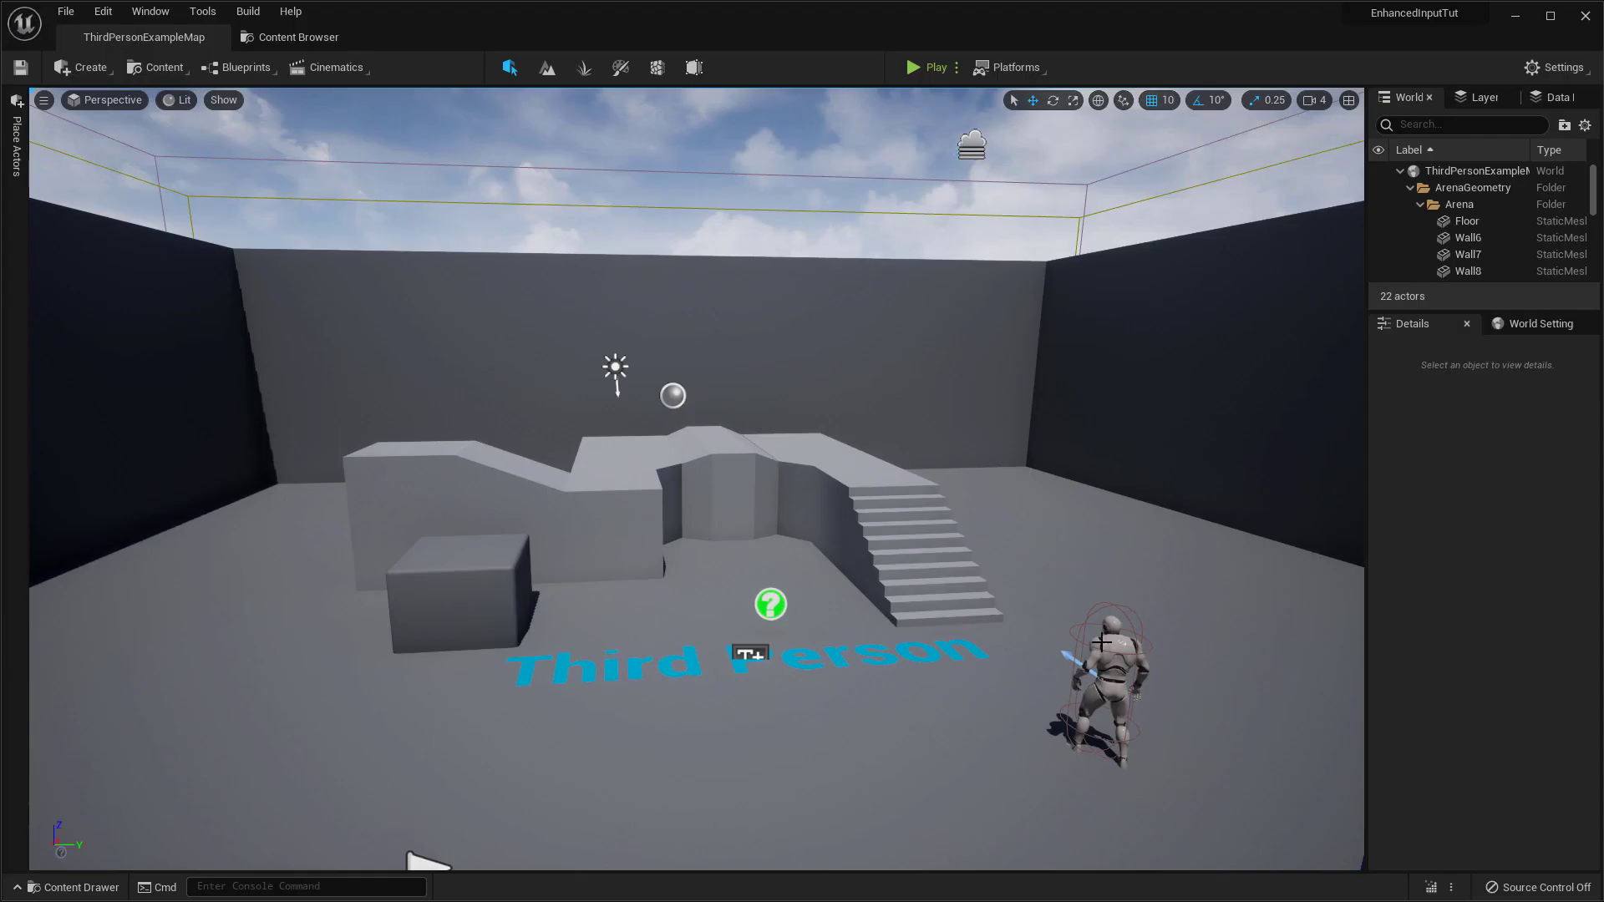
{"action": "scroll", "coordinate": [1417, 226], "scroll_direction": "down", "scroll_amount": 2}
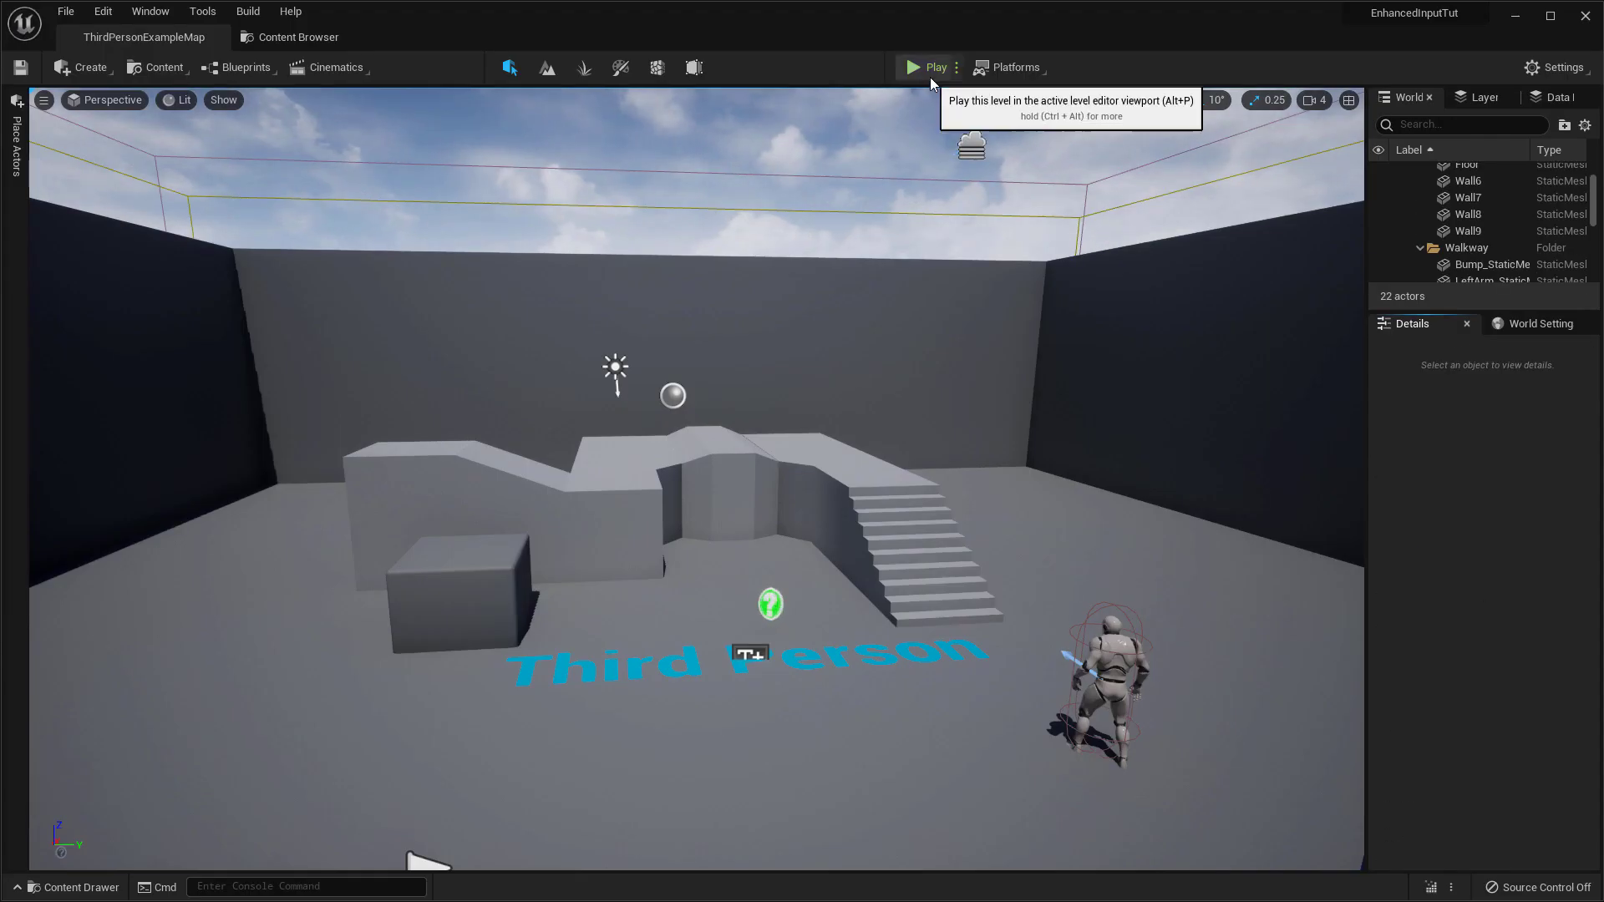
{"action": "left_click", "coordinate": [928, 67]}
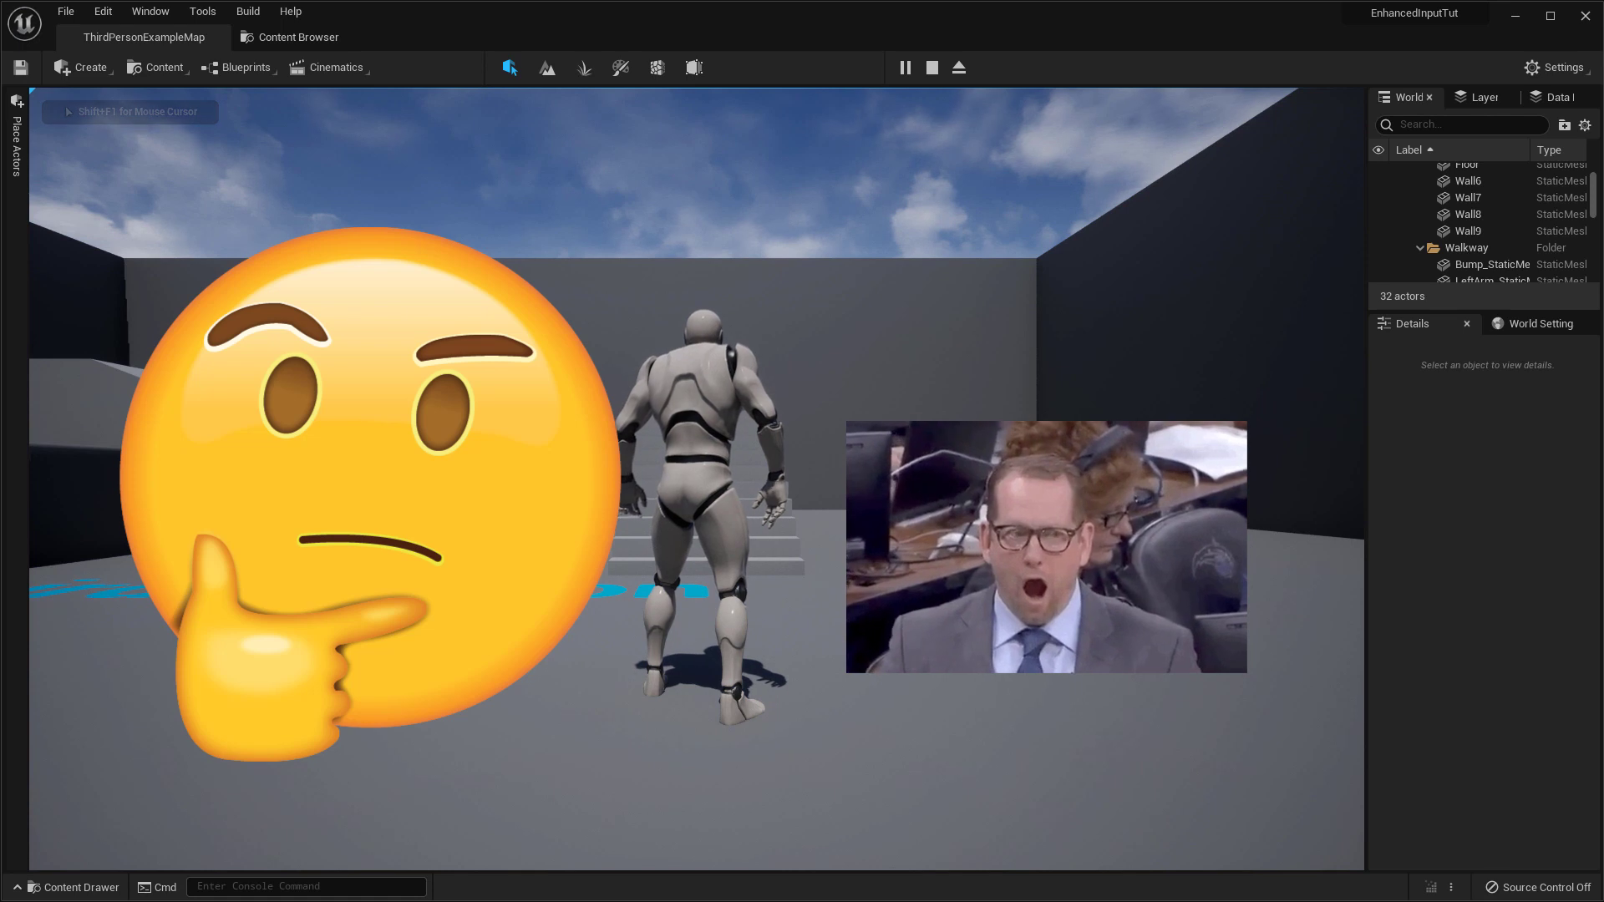
{"action": "key", "text": "Escape"}
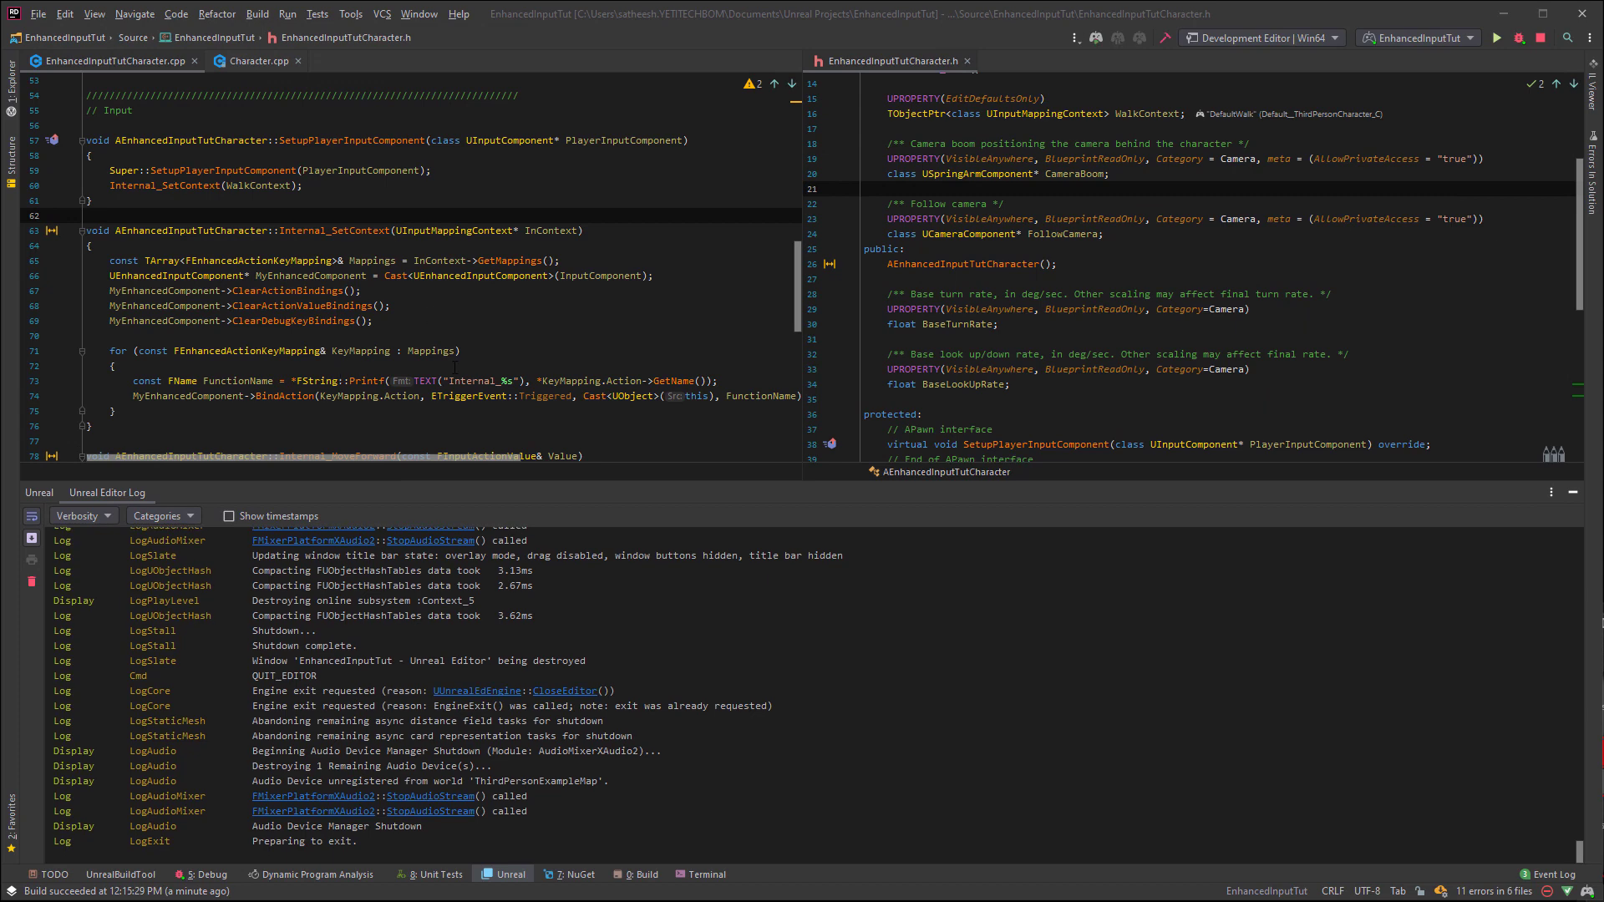
- Insert a blank line after Internal_SetContext's opening brace, above the Mappings declaration
{"action": "left_click", "coordinate": [113, 365]}
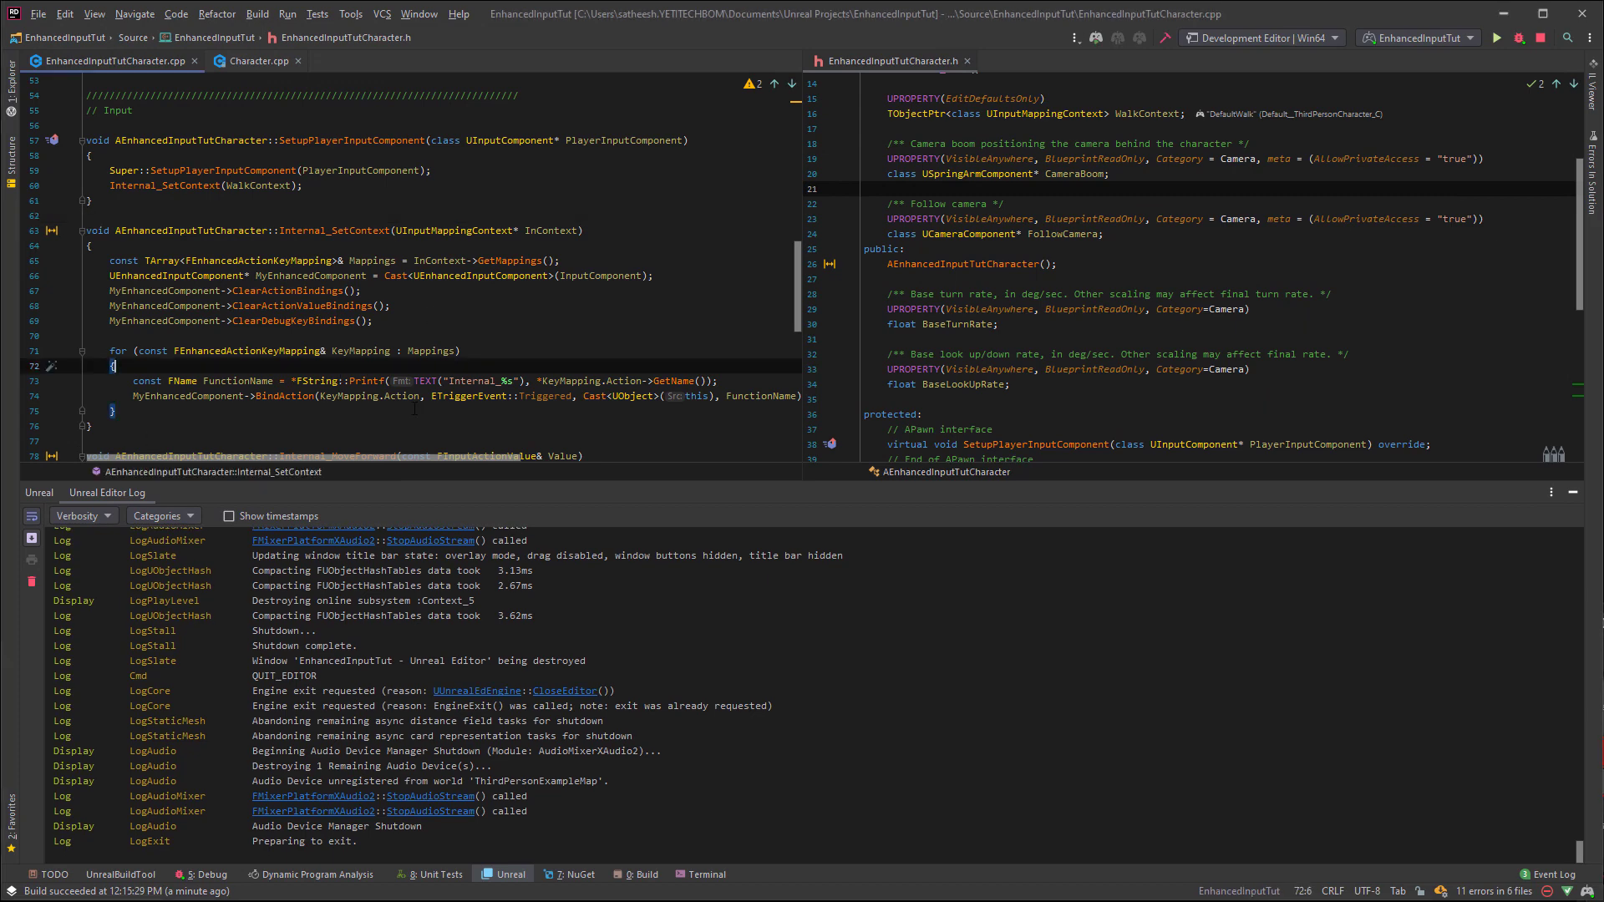
{"action": "left_click", "coordinate": [525, 333]}
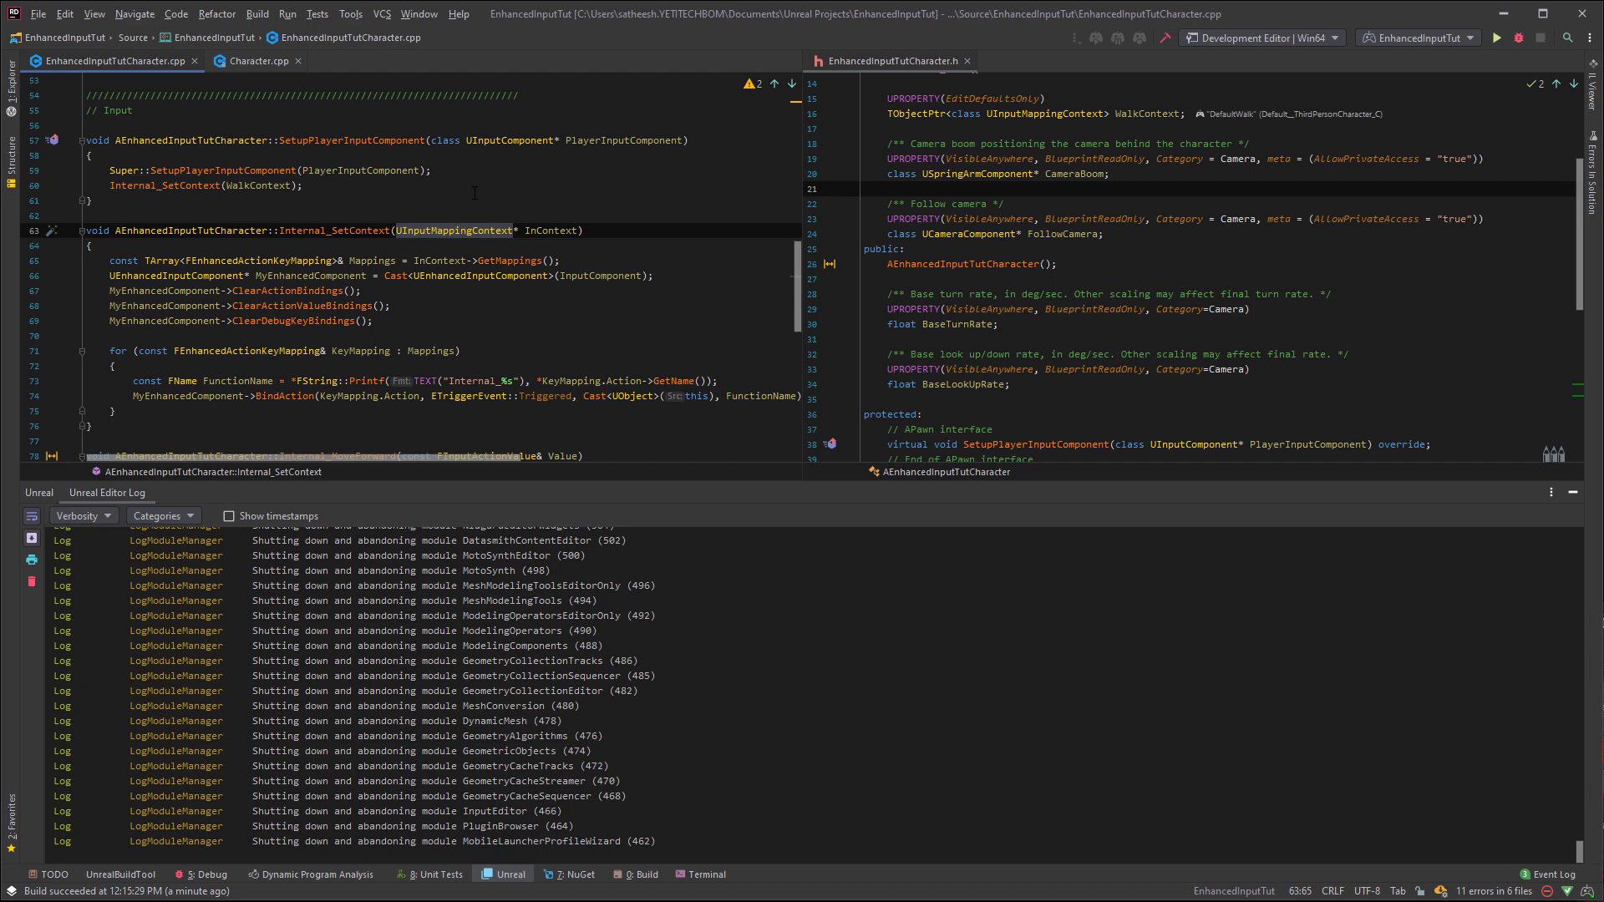
- Cast Controller to APlayerController and get its UEnhancedInputLocalPlayerSubsystem from the local player
{"action": "key", "text": "Return"}
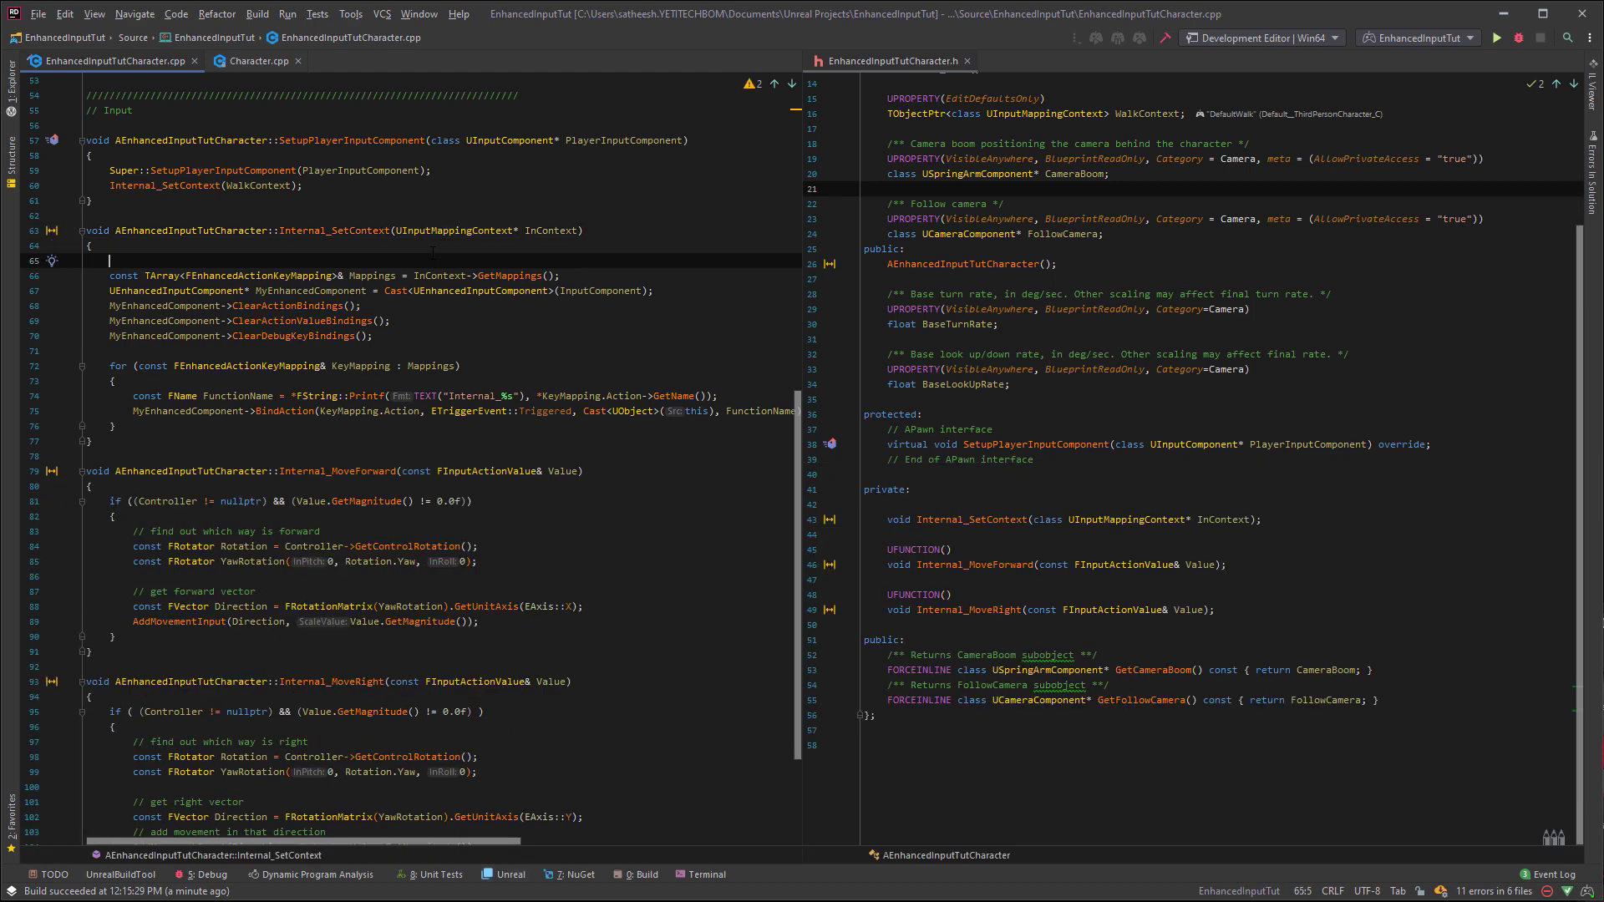
{"action": "type", "text": "APlayerController* "}
{"action": "type", "text": "MyController = Cast<APlayerController>(Controller);"}
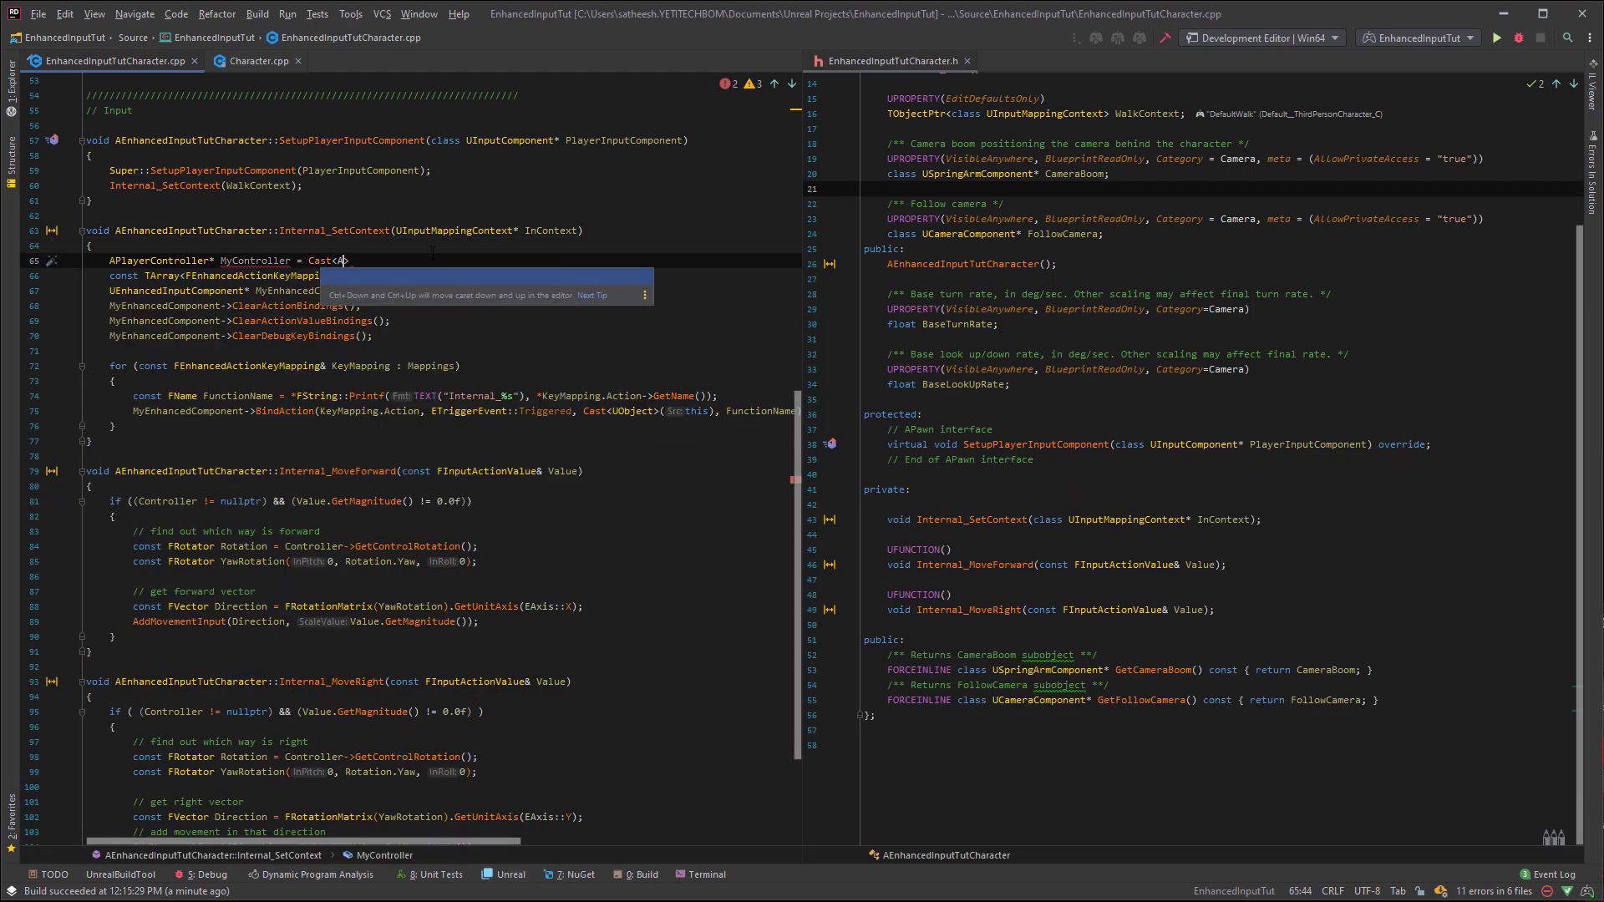
{"action": "key", "text": "Return"}
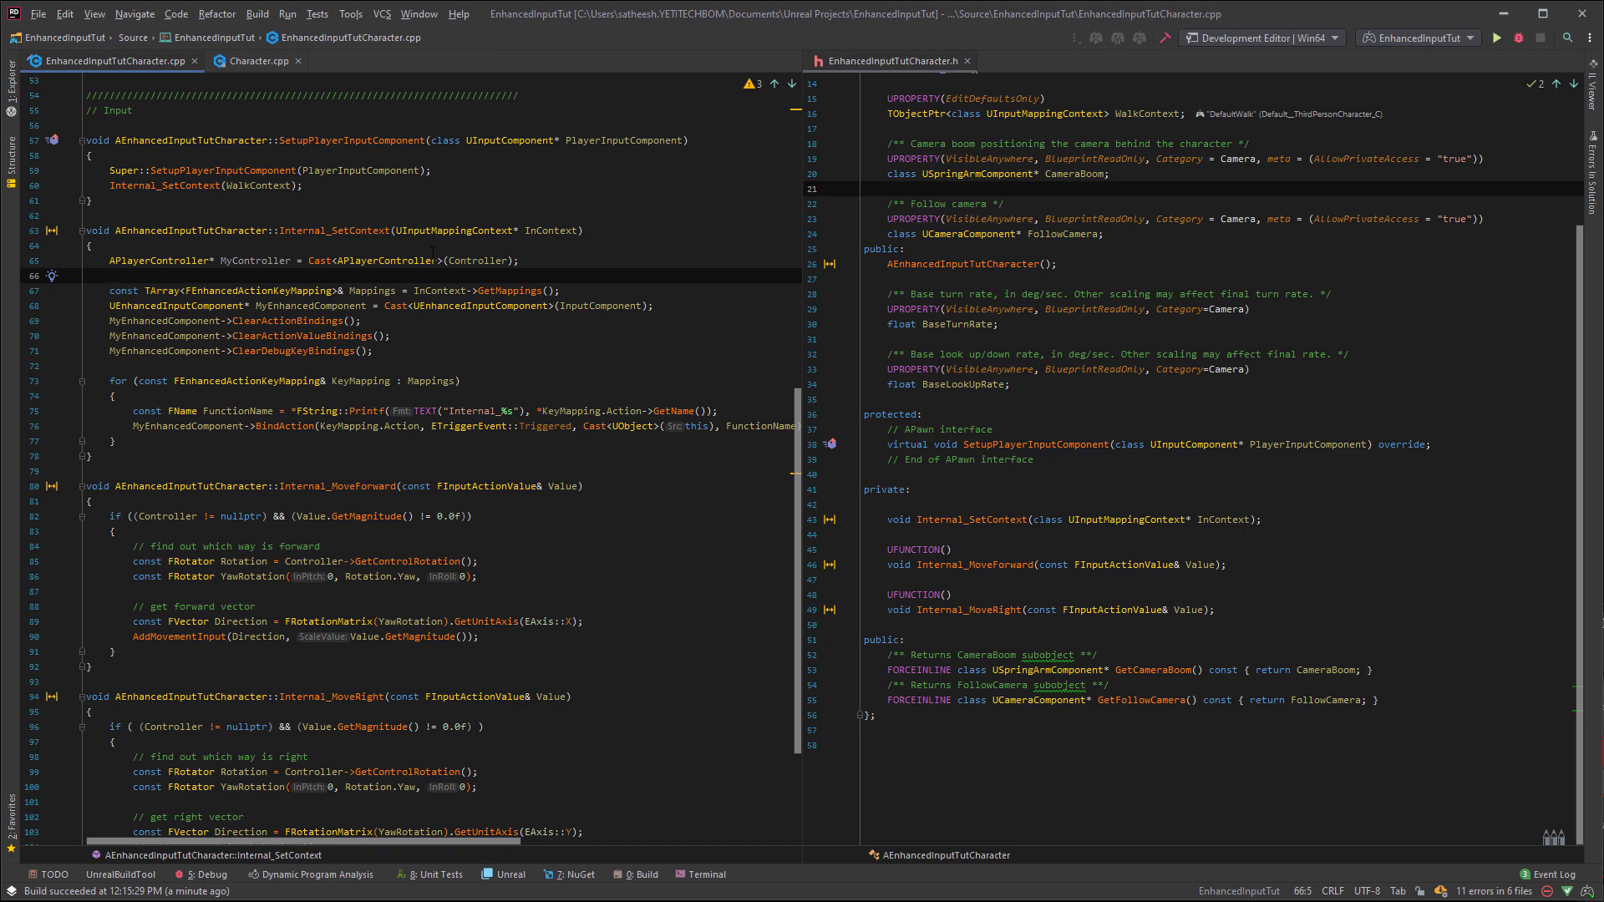
{"action": "type", "text": "UEnhan"}
{"action": "key", "text": "Tab"}
{"action": "type", "text": "* SubSystem = "}
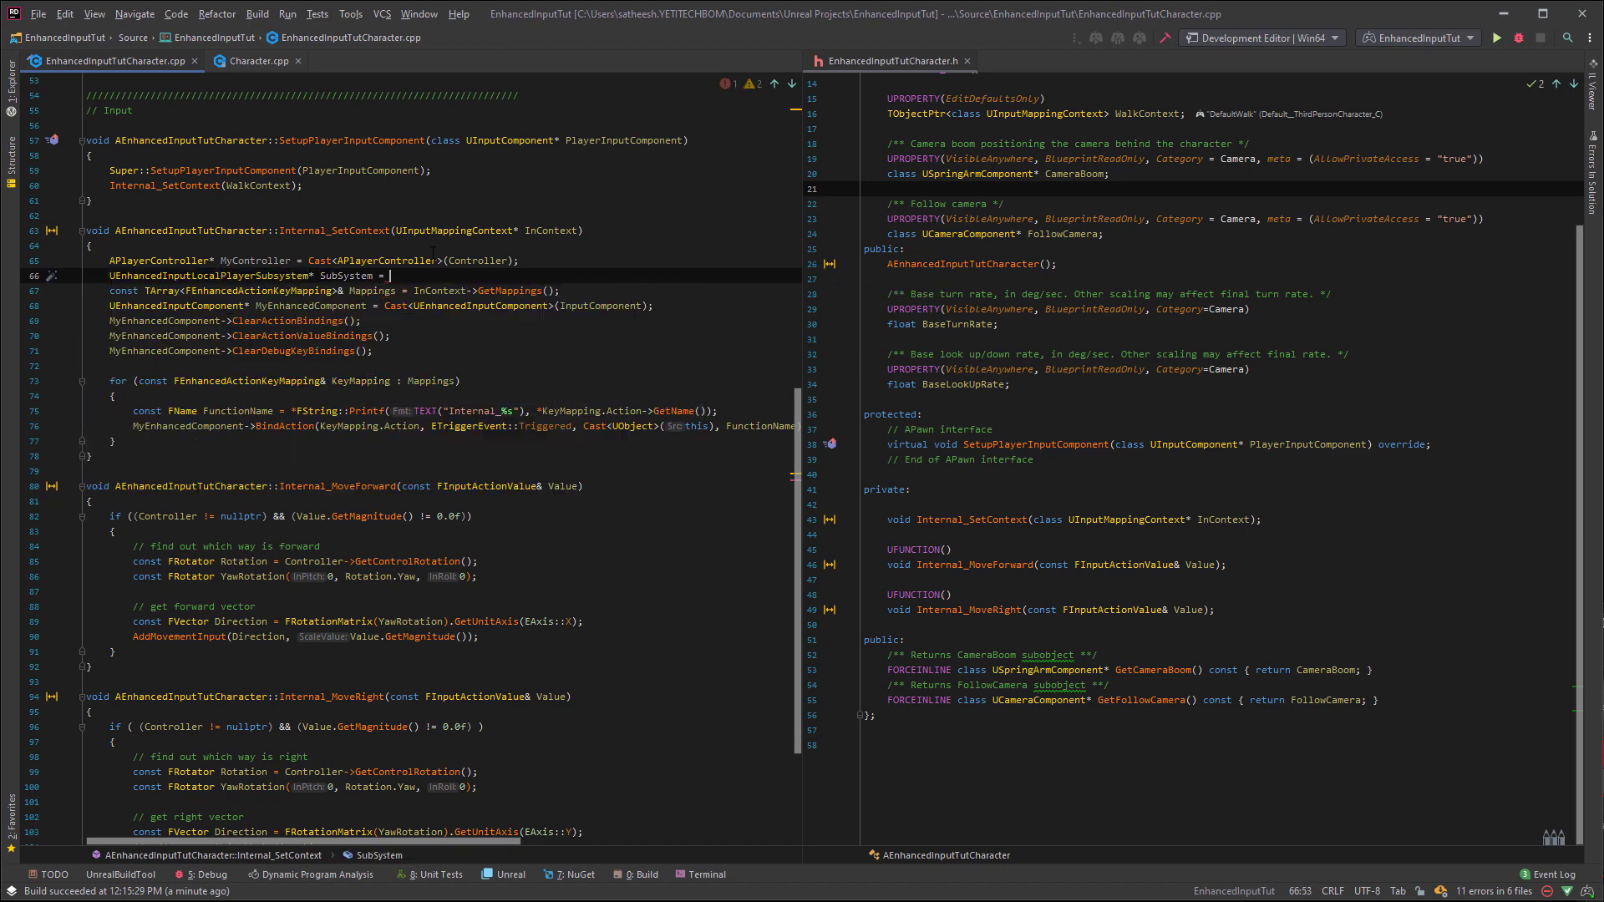
{"action": "type", "text": "ULocalPlayer::GetSubsystem<UEnhanced"}
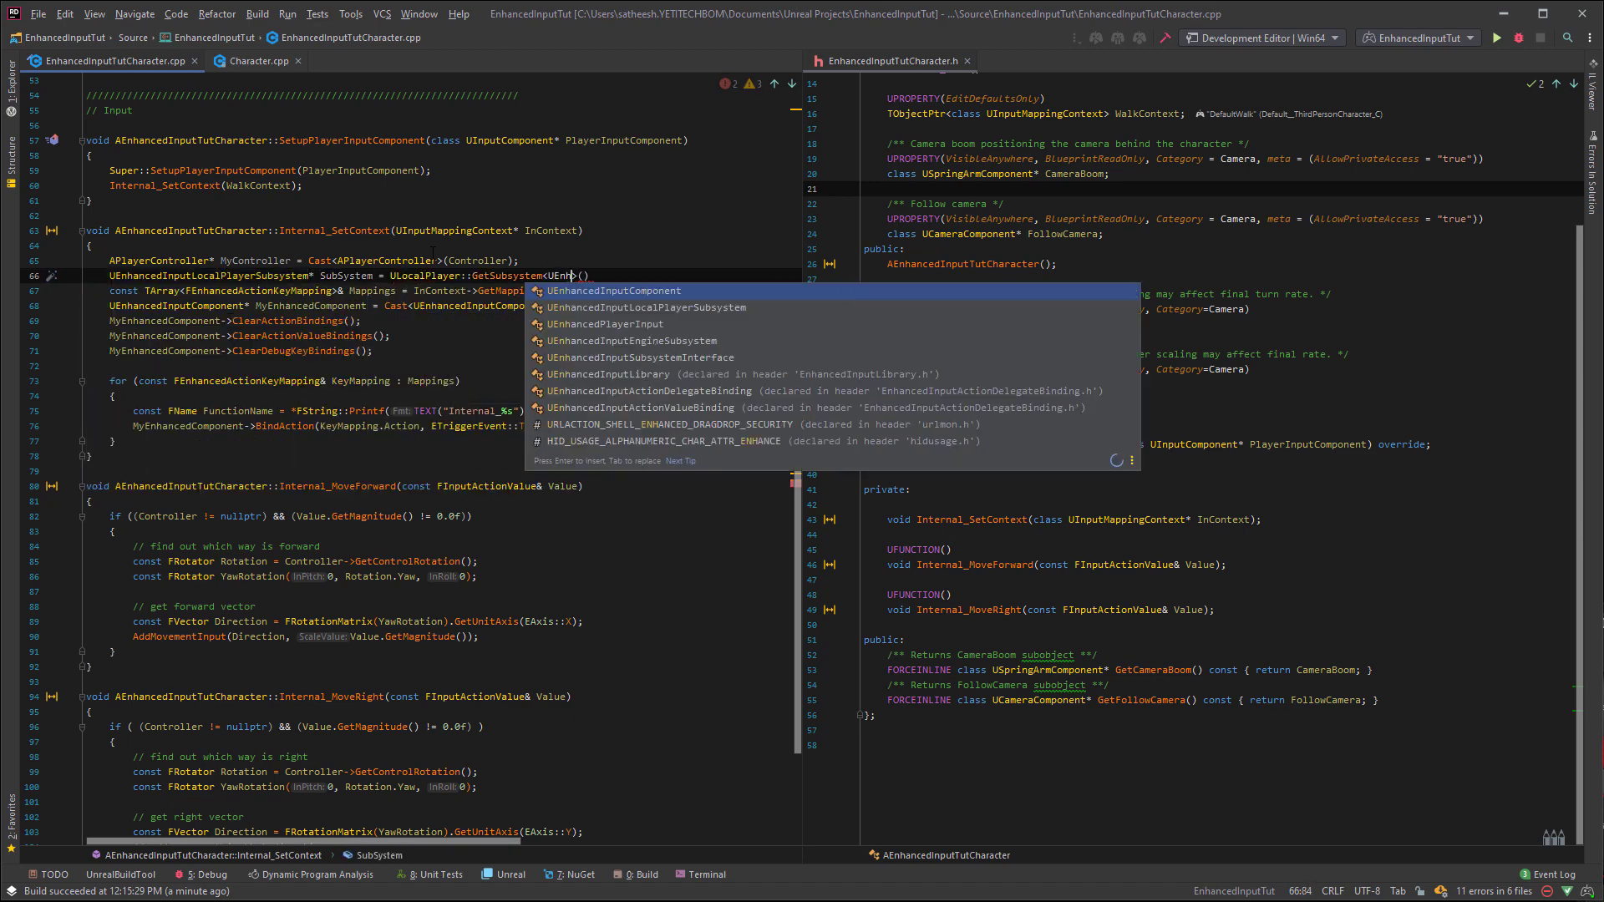
{"action": "key", "text": "Tab"}
{"action": "type", "text": ">("}
{"action": "type", "text": "MyController->GetLocalPlayer("}
{"action": "key", "text": "Tab"}
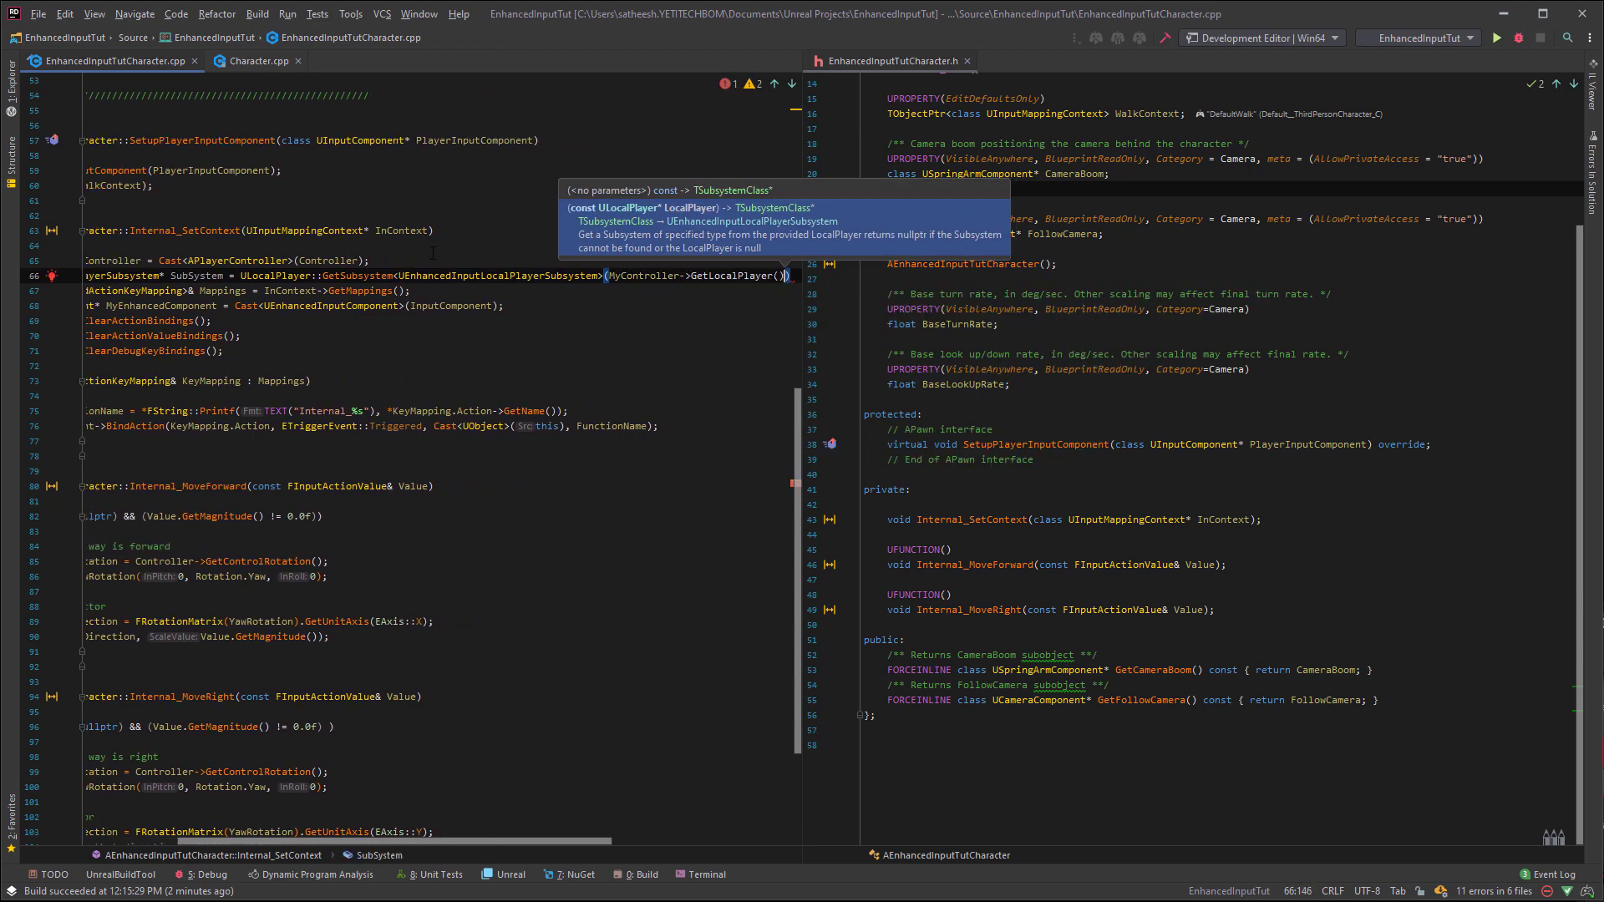
{"action": "key", "text": "End"}
{"action": "type", "text": ";"}
- Call ClearAllMappings() on the subsystem, then begin AddMappingContext(InContext, 0)
{"action": "key", "text": "Return"}
{"action": "type", "text": "SubSystem.Clear"}
{"action": "key", "text": "Tab"}
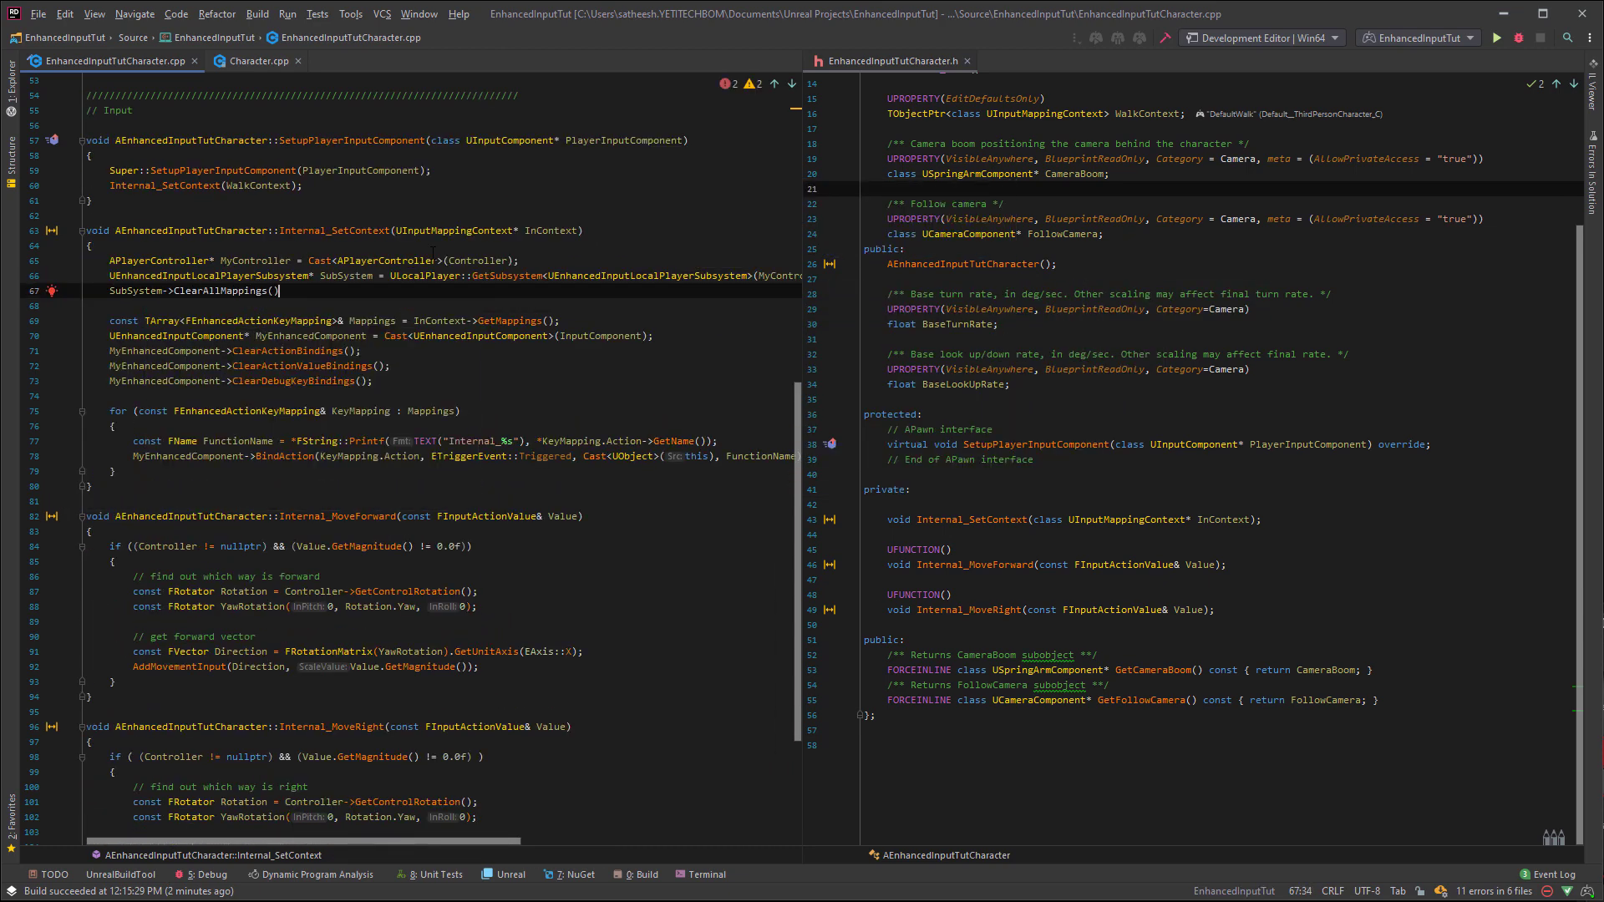
{"action": "key", "text": "End"}
{"action": "type", "text": ";"}
{"action": "key", "text": "Return"}
{"action": "type", "text": "SubSystem.AddM"}
{"action": "key", "text": "Tab"}
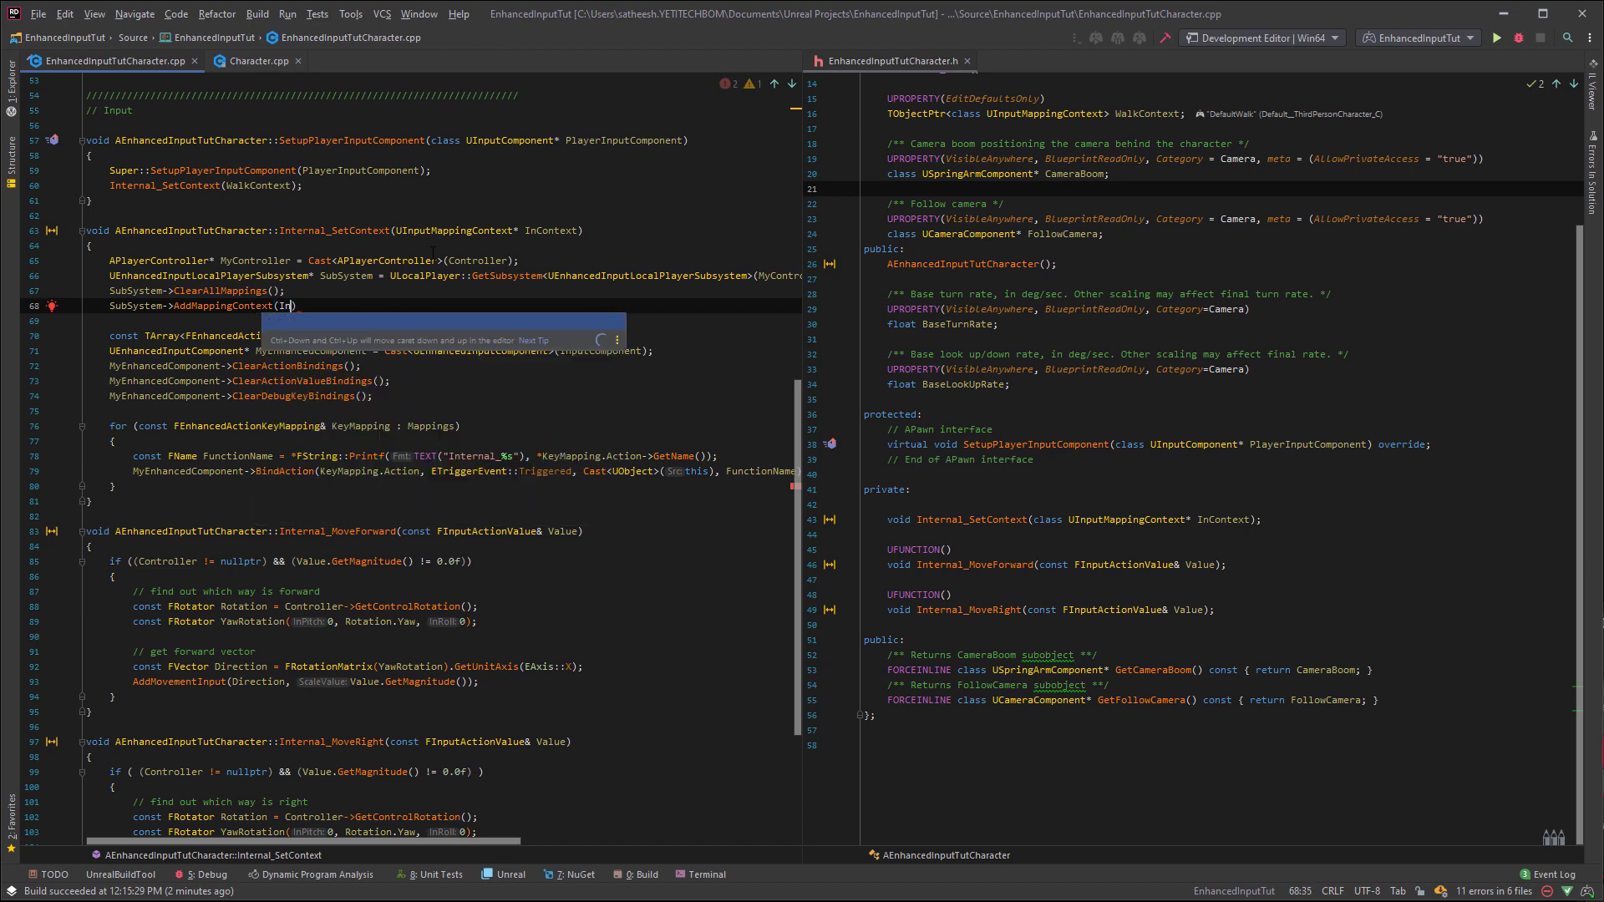